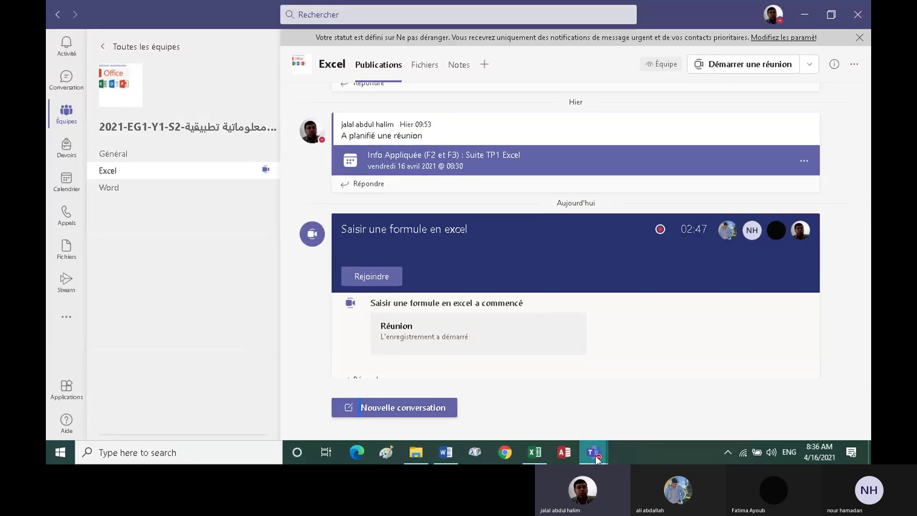
Bring the 'Saisir une formule en excel' Teams meeting to the front and dismiss its recording notice.
{"action": "left_click", "coordinate": [588, 451]}
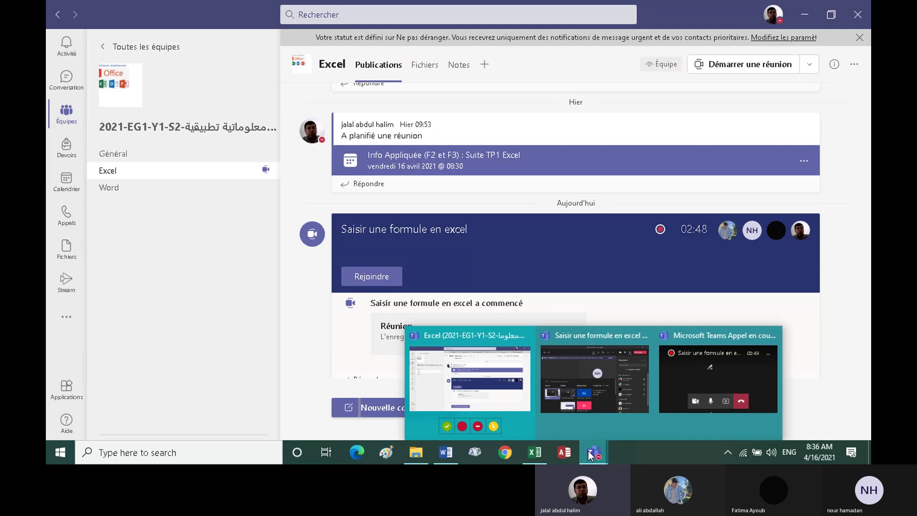
{"action": "left_click", "coordinate": [588, 336]}
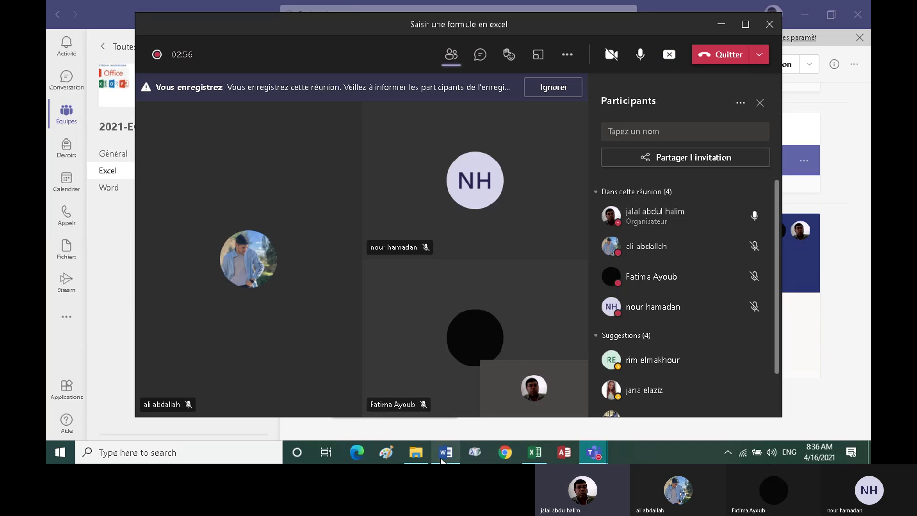
{"action": "left_click", "coordinate": [552, 88]}
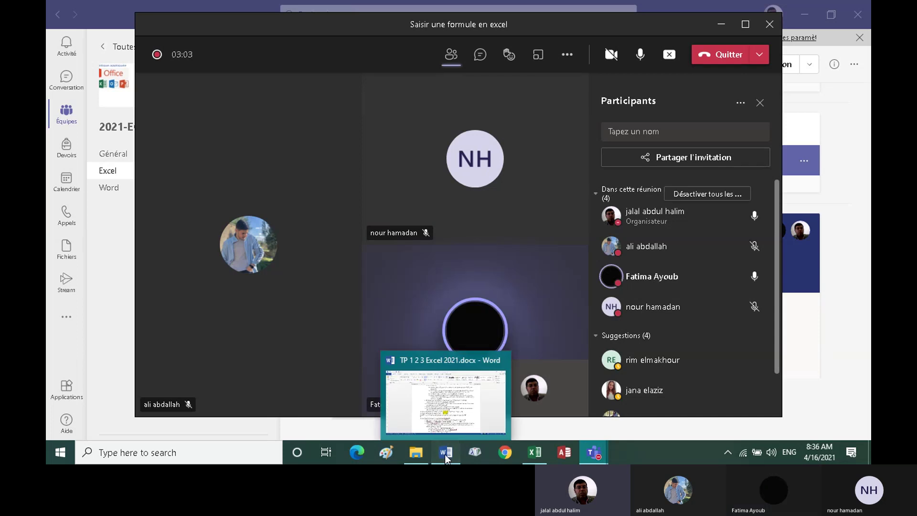
Review the earlier exercise instructions in Word, then return to the 'Les TPs Etudiants 2021.xlsx' workbook.
{"action": "left_click", "coordinate": [446, 453]}
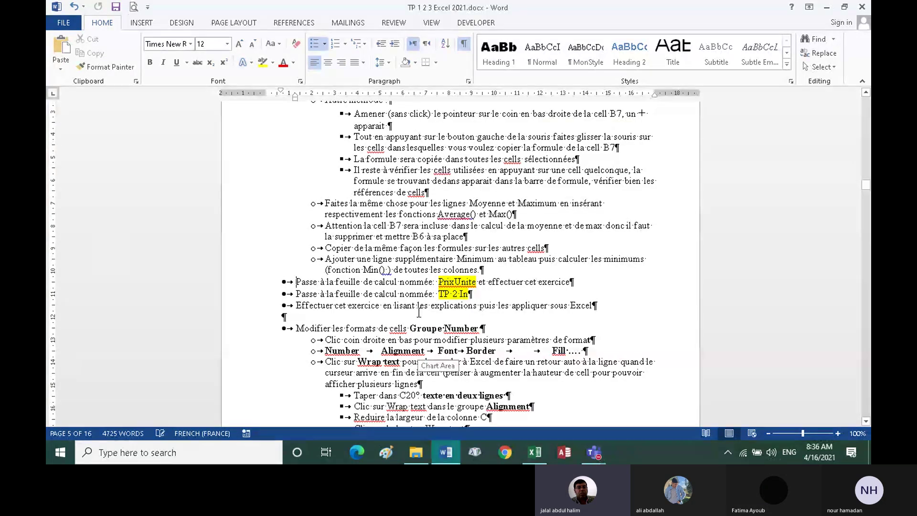
{"action": "scroll", "coordinate": [415, 317], "scroll_direction": "up", "scroll_amount": 5}
{"action": "scroll", "coordinate": [416, 317], "scroll_direction": "up", "scroll_amount": 2}
{"action": "scroll", "coordinate": [415, 317], "scroll_direction": "up", "scroll_amount": 5}
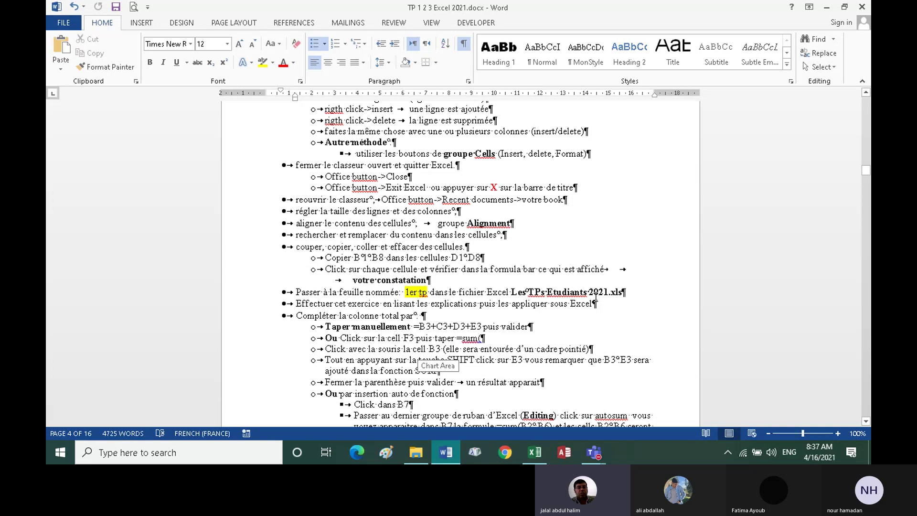
{"action": "left_click", "coordinate": [535, 453]}
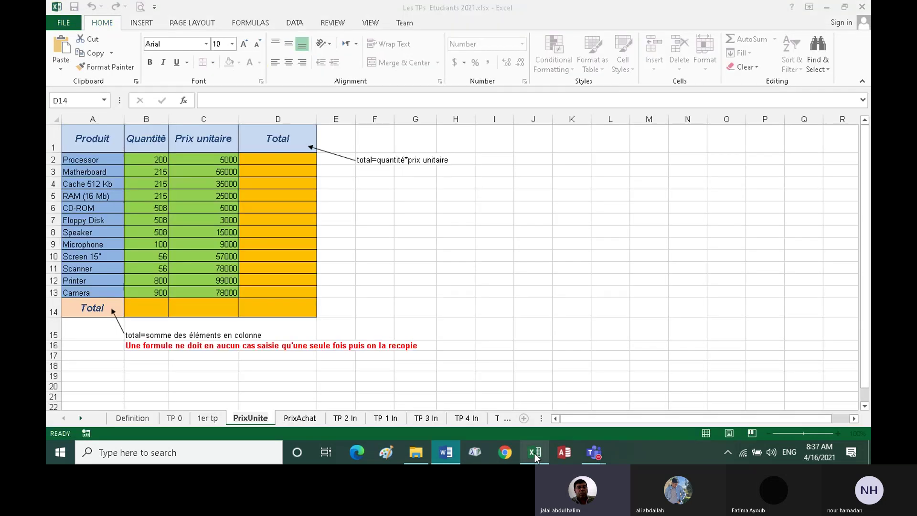
Open the 1er tp sheet and select cell F3 for the first total.
{"action": "left_click", "coordinate": [207, 419]}
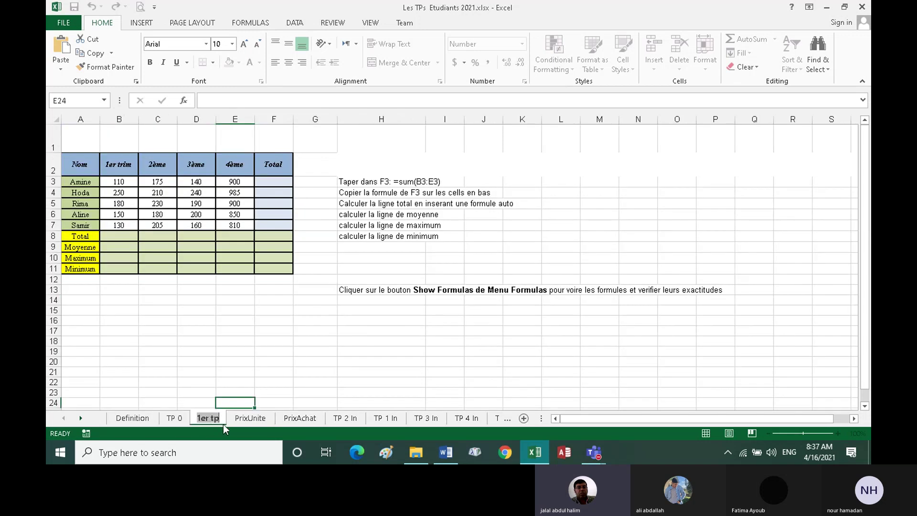
{"action": "left_click", "coordinate": [217, 372]}
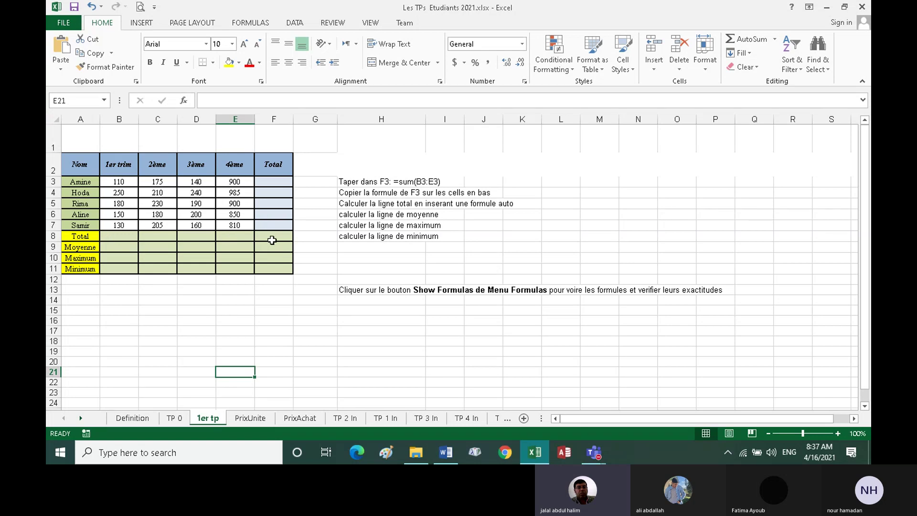
{"action": "left_click", "coordinate": [274, 182]}
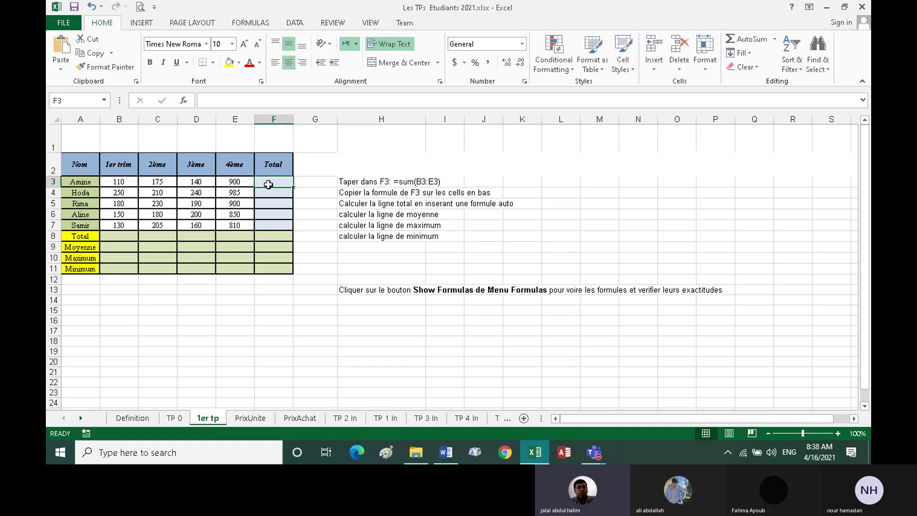
Start F3's formula as =b3+C3+, adding Amine's B3 and C3 scores.
{"action": "type", "text": "="}
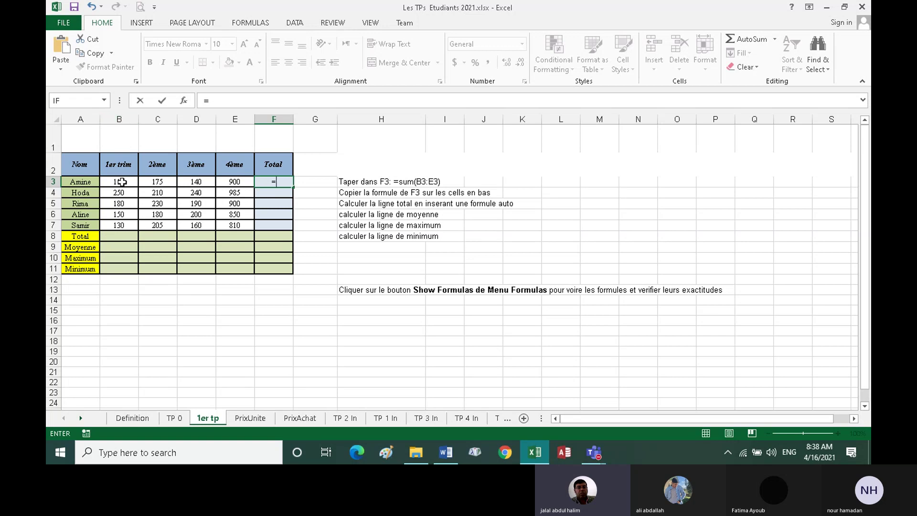
{"action": "type", "text": "b"}
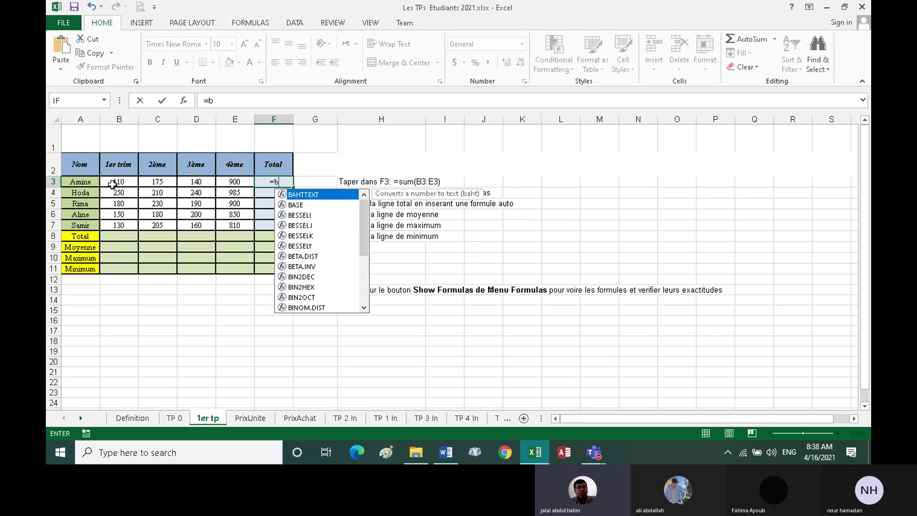
{"action": "type", "text": "3"}
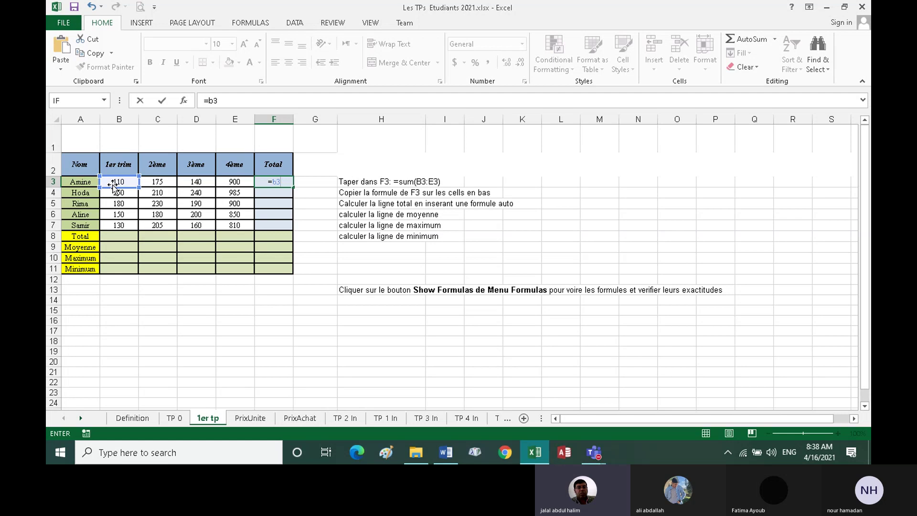
{"action": "type", "text": "+"}
{"action": "left_click", "coordinate": [158, 181]}
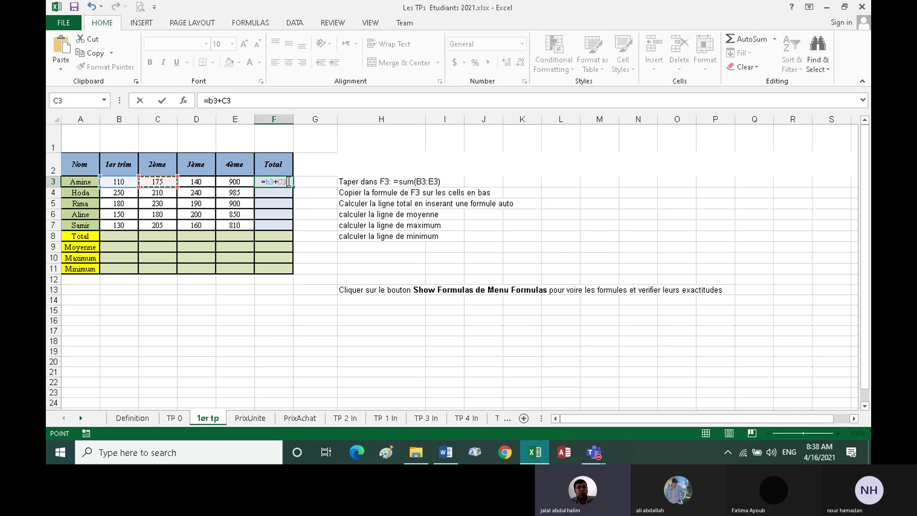
{"action": "type", "text": "+"}
Complete and confirm F3 as =B3+C3+D3+E3, showing 1325.
{"action": "left_click", "coordinate": [203, 182]}
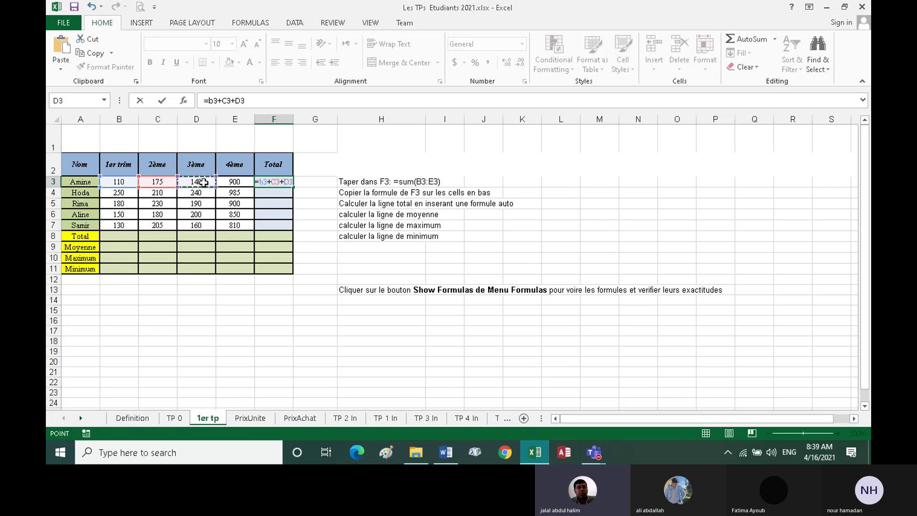
{"action": "type", "text": "+"}
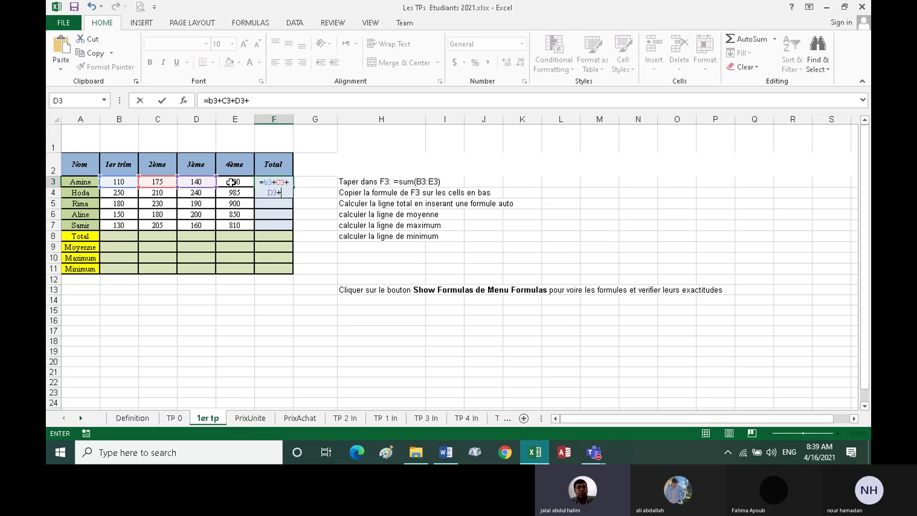
{"action": "left_click", "coordinate": [233, 182]}
{"action": "left_click", "coordinate": [232, 182]}
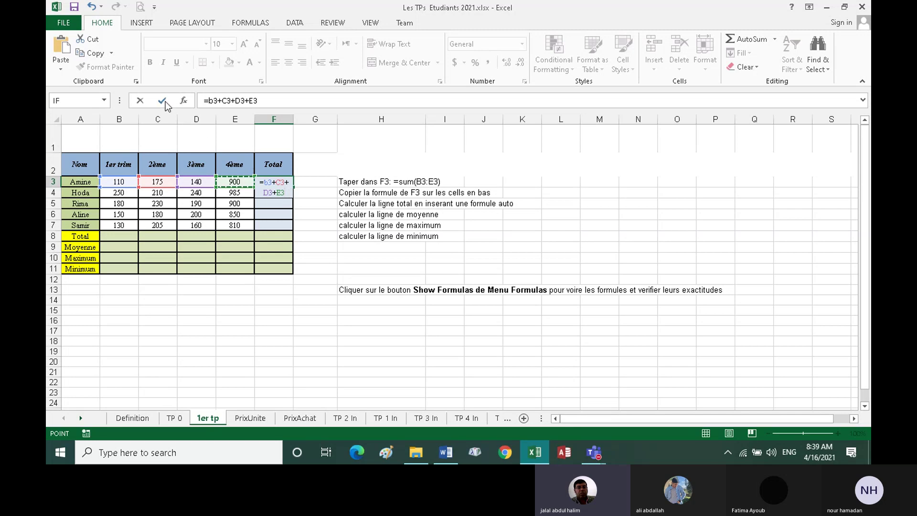
{"action": "left_click", "coordinate": [164, 100]}
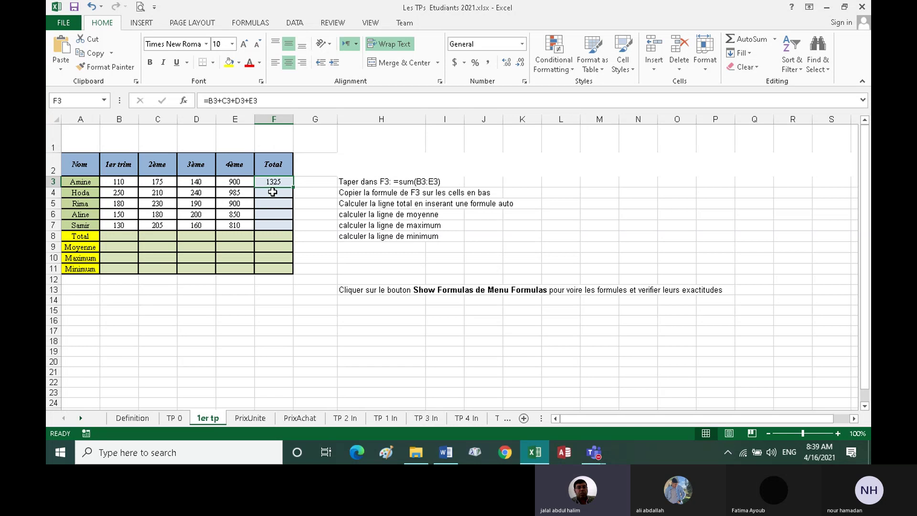
Insert an AutoSum Sum formula in F4, which proposes =SUM(F3).
{"action": "left_click", "coordinate": [272, 192]}
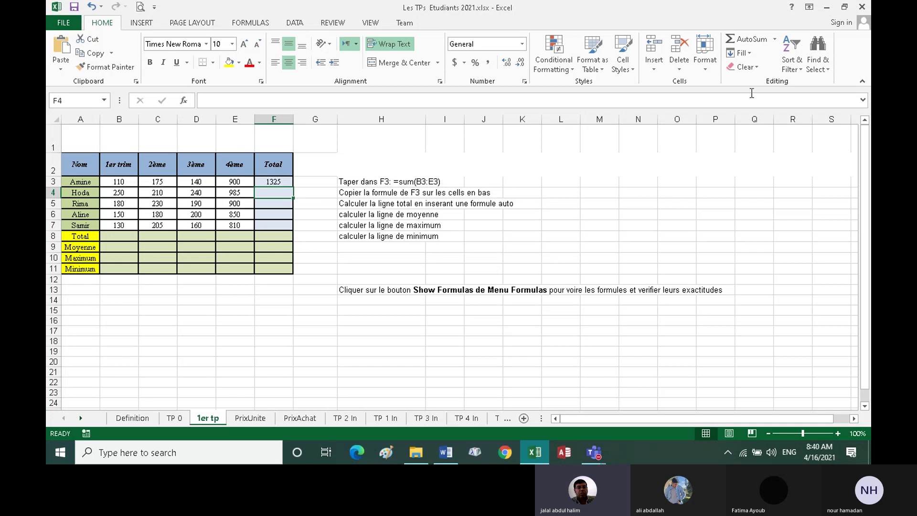
{"action": "left_click", "coordinate": [774, 43]}
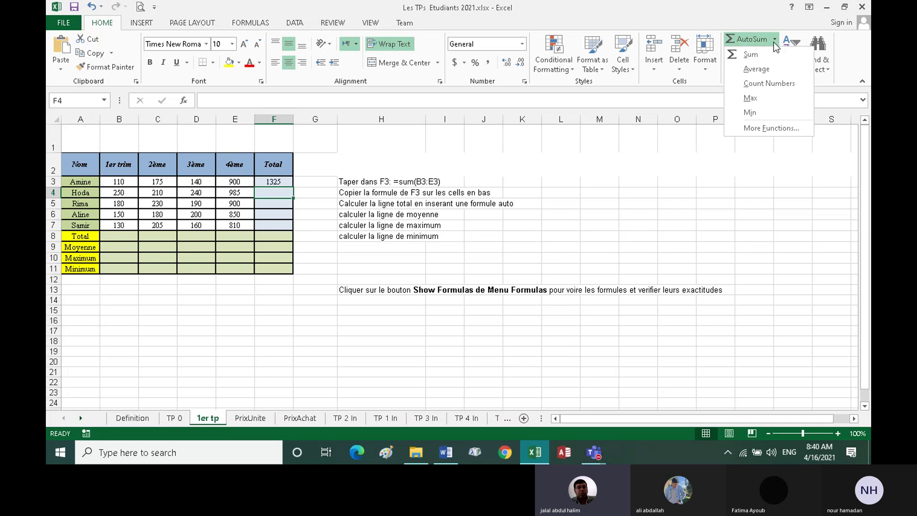
{"action": "left_click", "coordinate": [746, 56]}
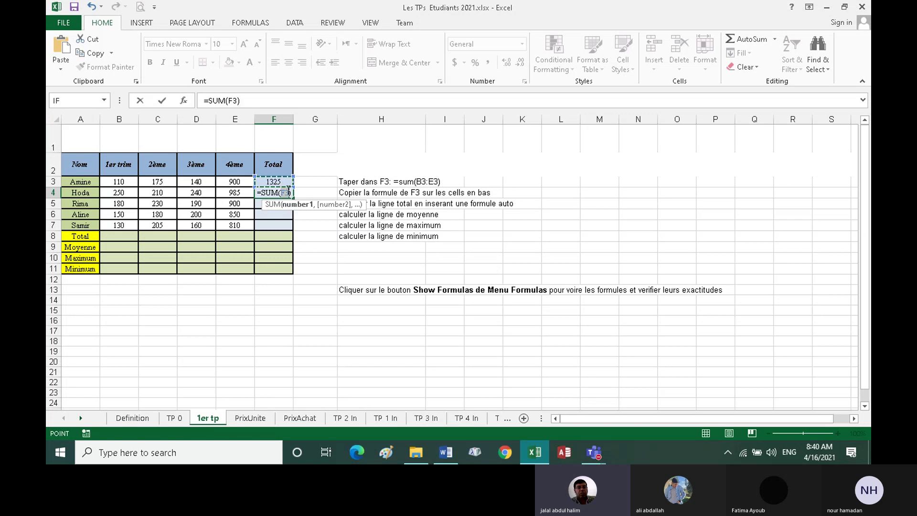
Change F4's sum range to B4:E4 and confirm it, showing 1685.
{"action": "left_click", "coordinate": [239, 100]}
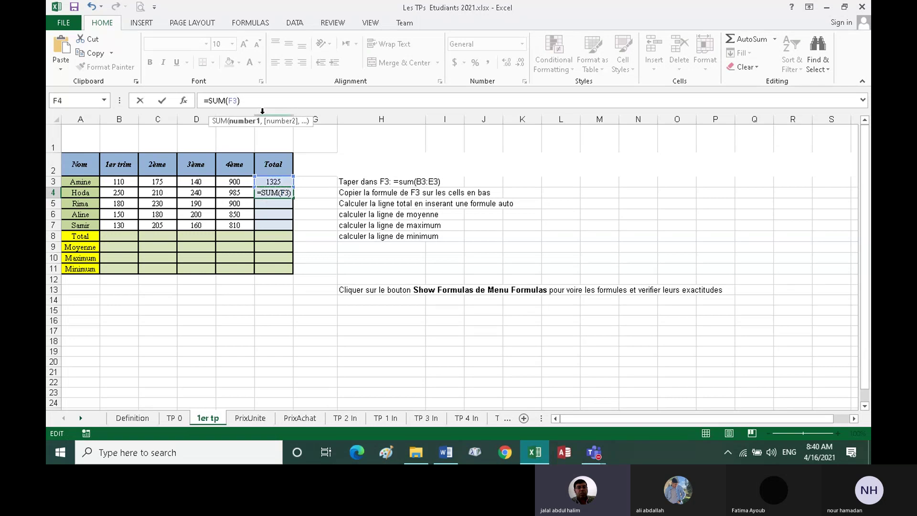
{"action": "key", "text": "BackSpace"}
{"action": "key", "text": "BackSpace"}
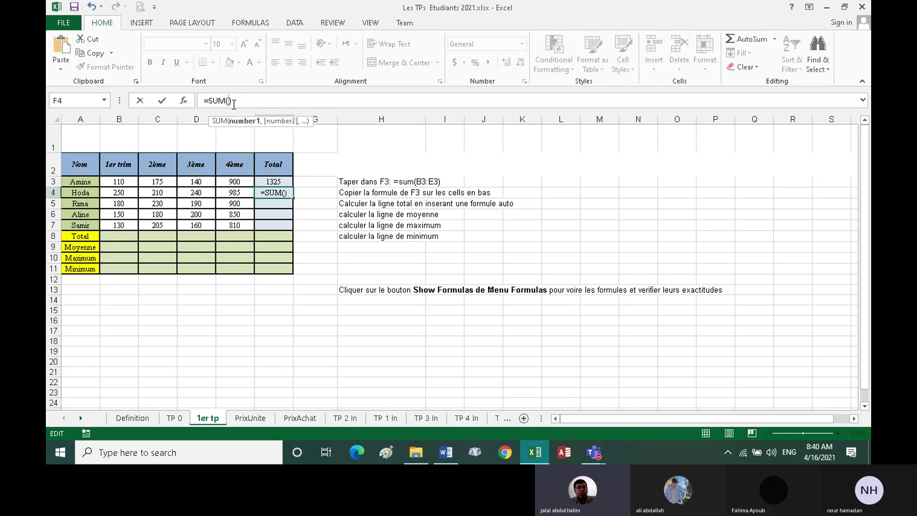
{"action": "left_click", "coordinate": [120, 191]}
{"action": "left_click_drag", "start_coordinate": [119, 191], "coordinate": [228, 192]}
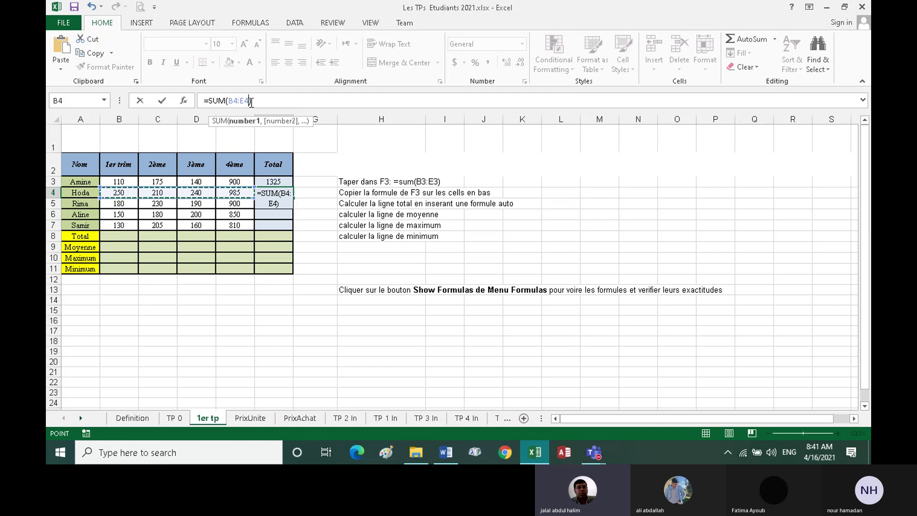
{"action": "left_click", "coordinate": [163, 101]}
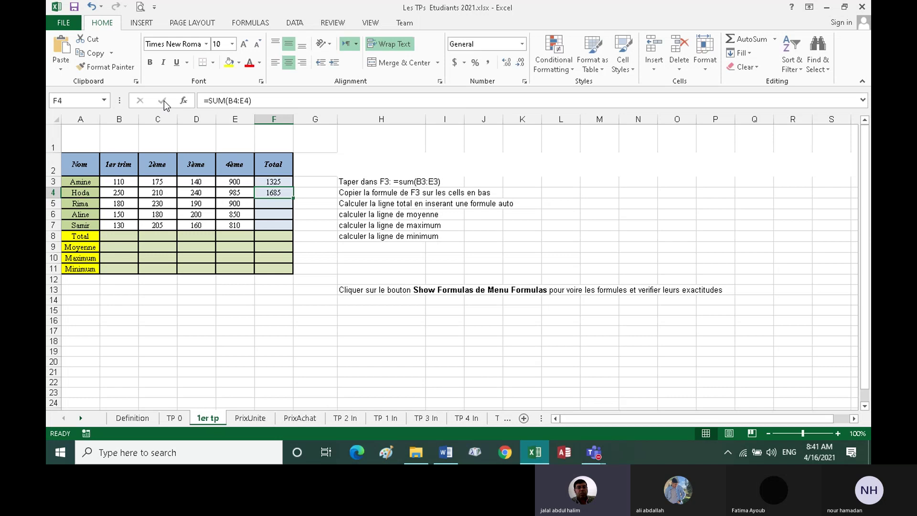
Review the formulas in F3 and F4, then move to F5.
{"action": "double_click", "coordinate": [276, 182]}
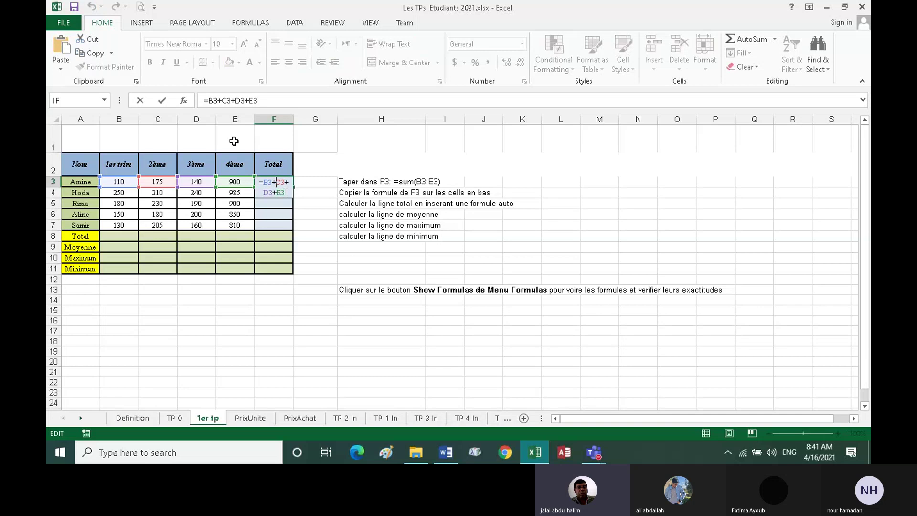
{"action": "left_click", "coordinate": [162, 102]}
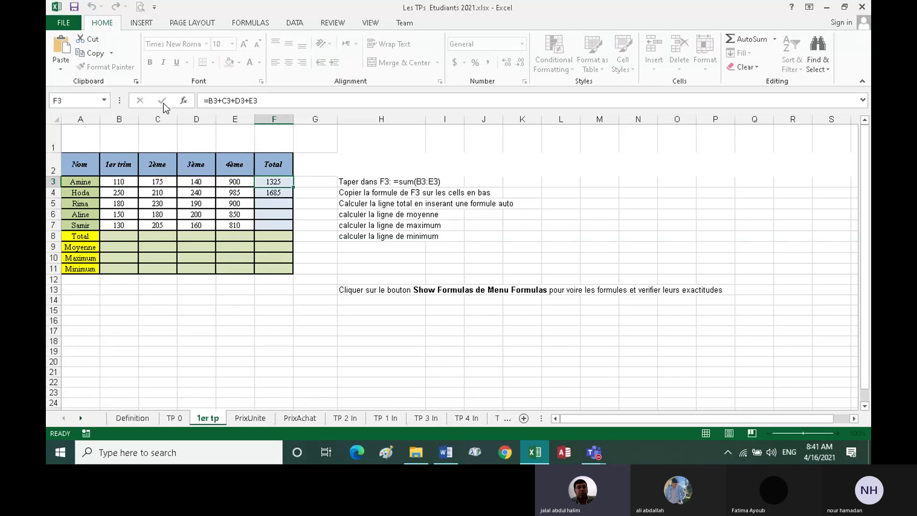
{"action": "left_click", "coordinate": [273, 194]}
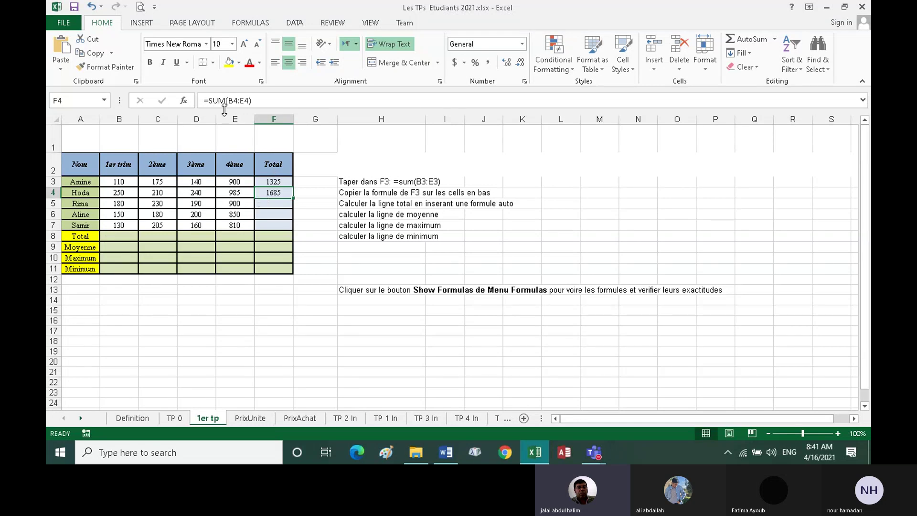
{"action": "left_click", "coordinate": [271, 206]}
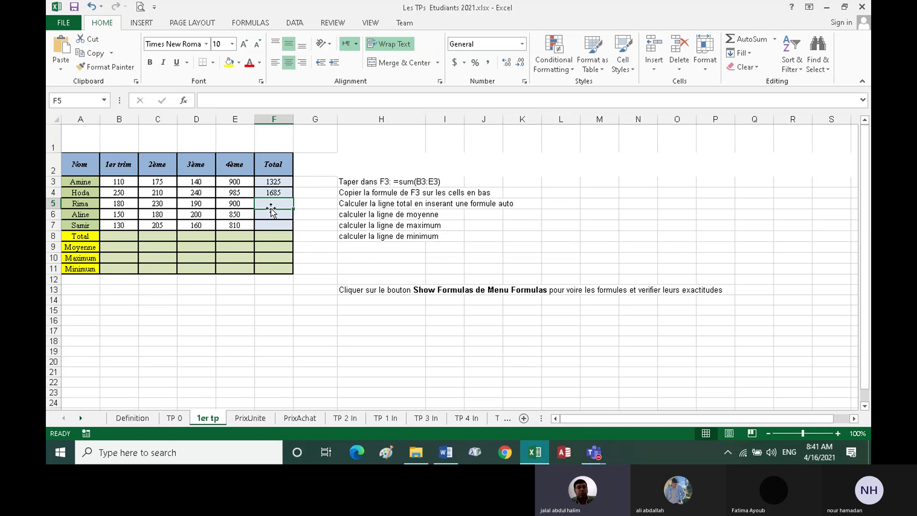
Enter =sum(b5:e5) in F5 to total Rima's row as 1500.
{"action": "type", "text": "="}
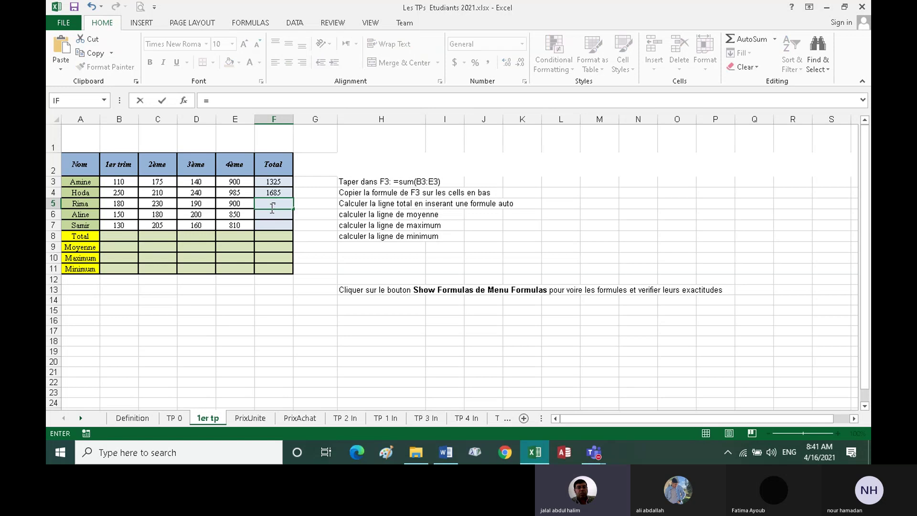
{"action": "type", "text": "sum"}
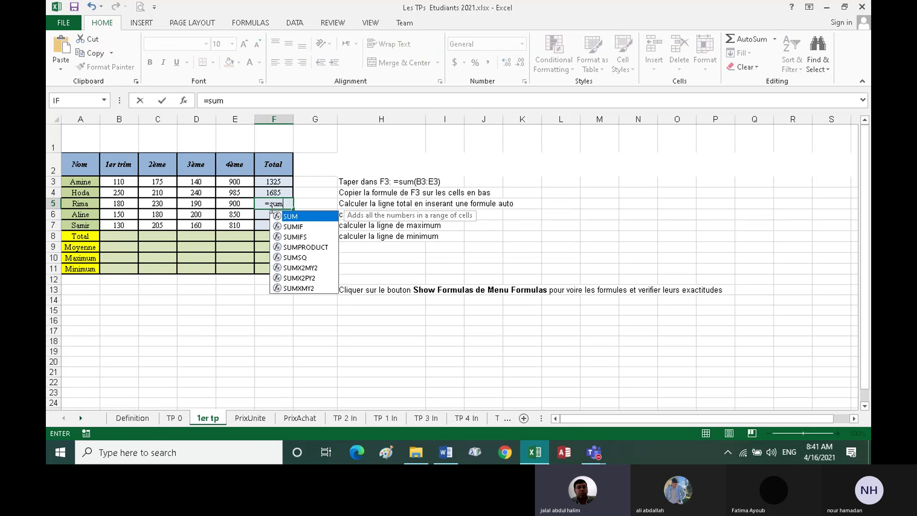
{"action": "type", "text": "("}
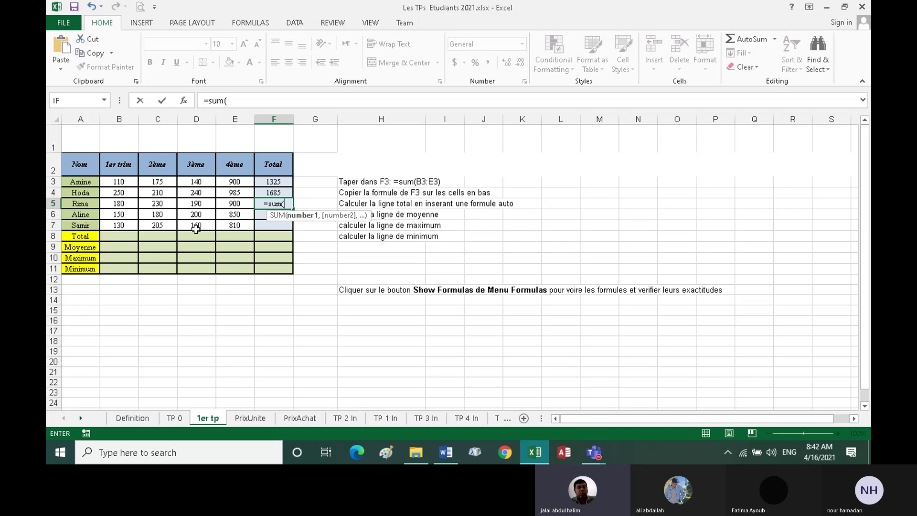
{"action": "type", "text": "b5"}
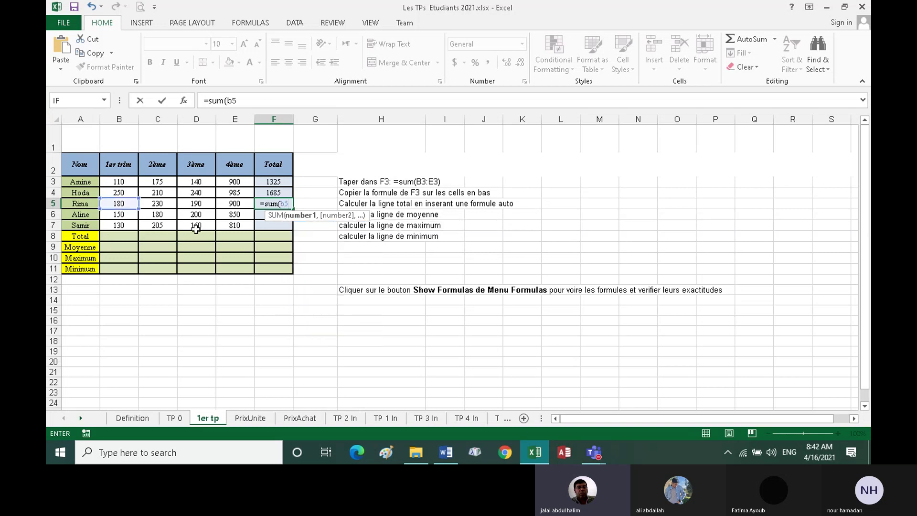
{"action": "type", "text": ":e"}
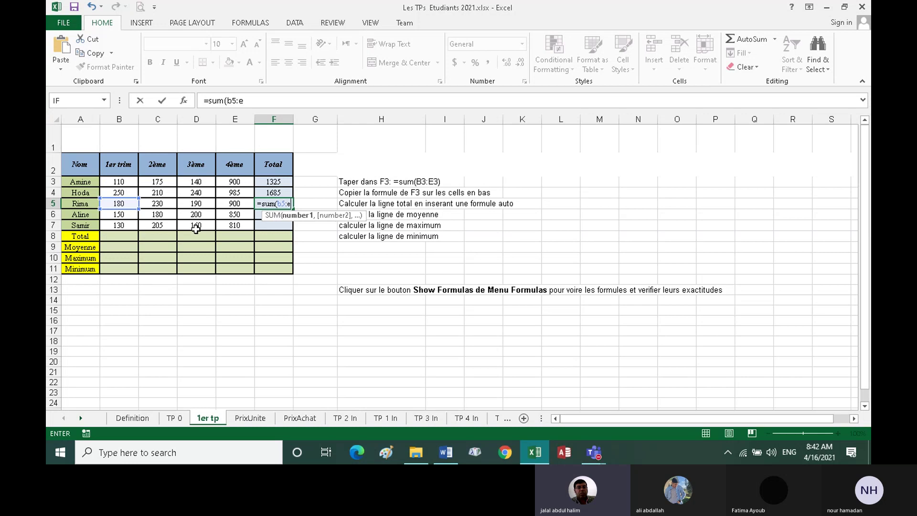
{"action": "type", "text": "5)"}
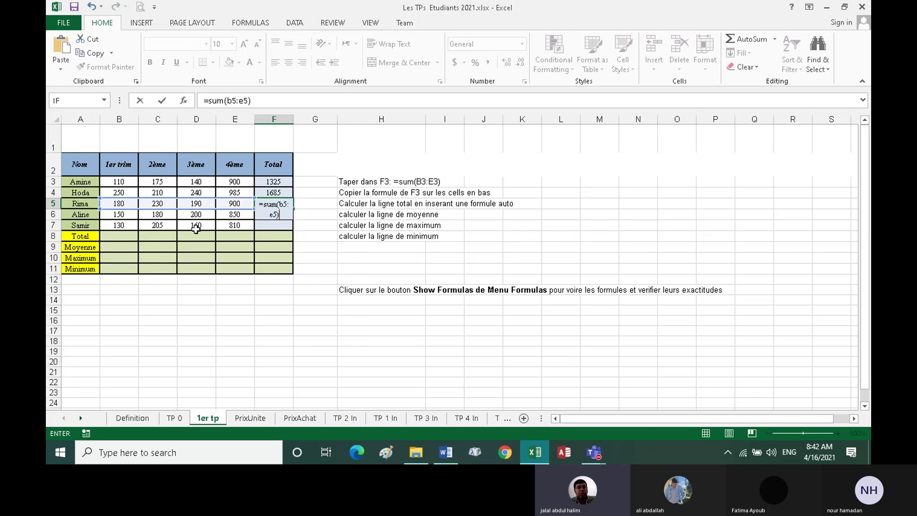
{"action": "key", "text": "Return"}
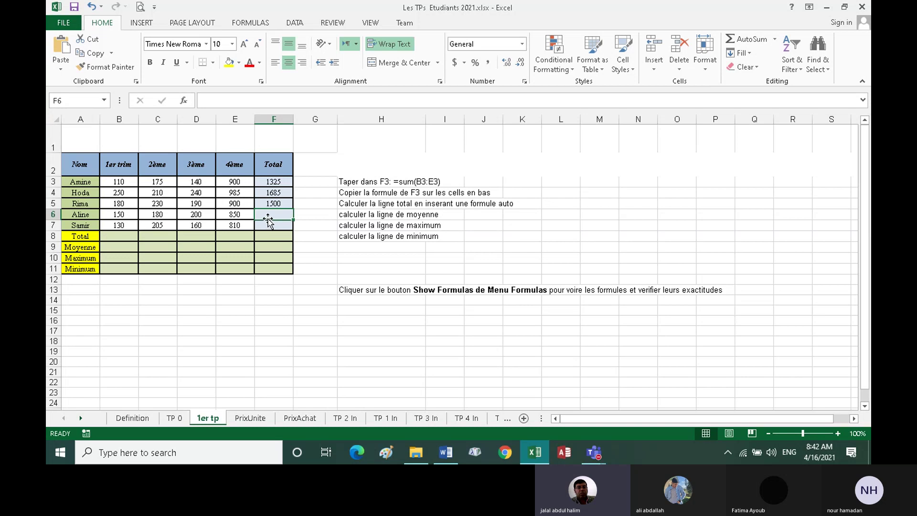
Copy F3's total formula and paste it into F6, giving =B6+C6+D6+E6 = 1380.
{"action": "left_click", "coordinate": [272, 182]}
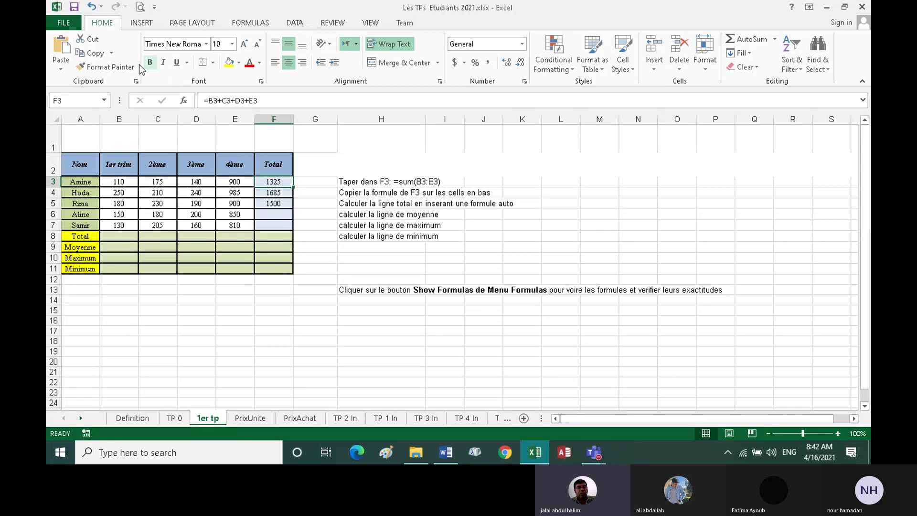
{"action": "left_click", "coordinate": [92, 53]}
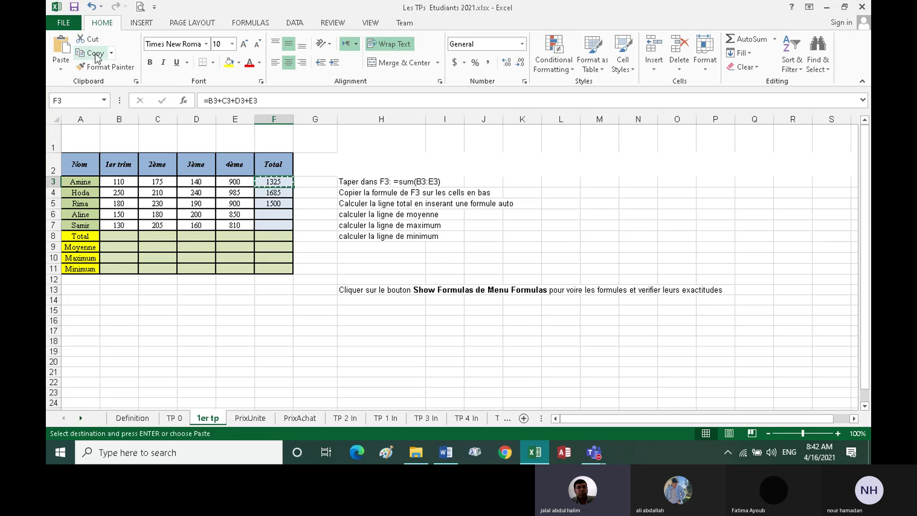
{"action": "double_click", "coordinate": [272, 215]}
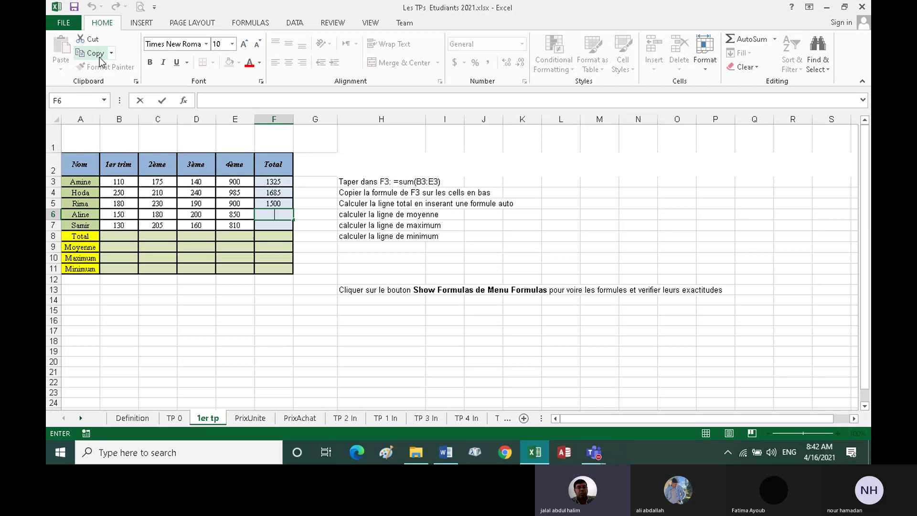
{"action": "left_click", "coordinate": [305, 224]}
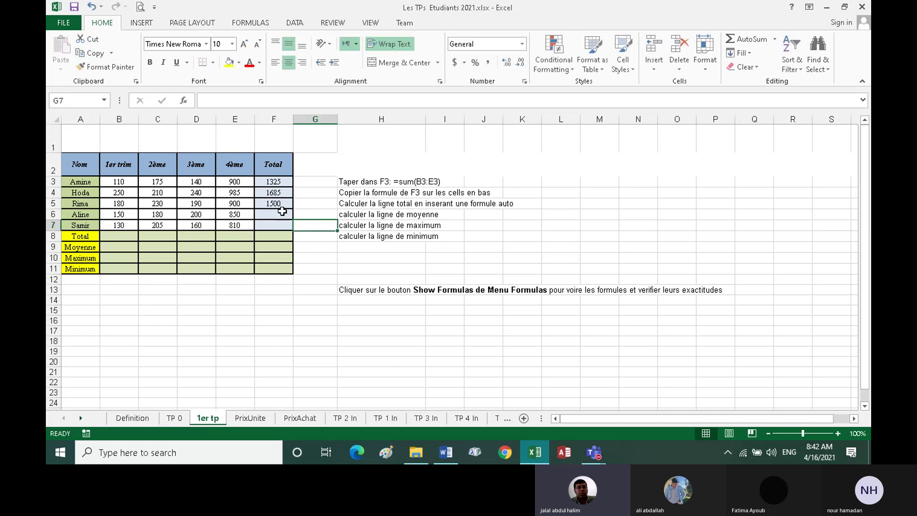
{"action": "left_click", "coordinate": [282, 211]}
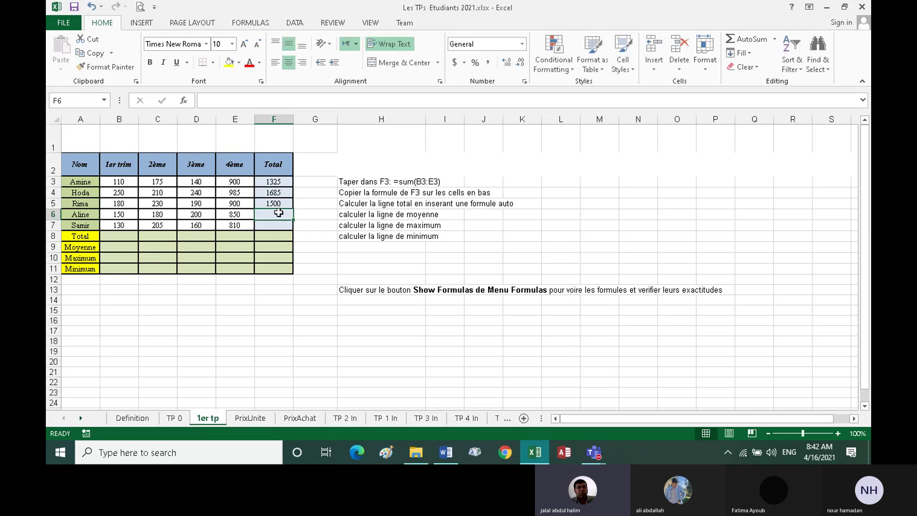
{"action": "left_click", "coordinate": [270, 181]}
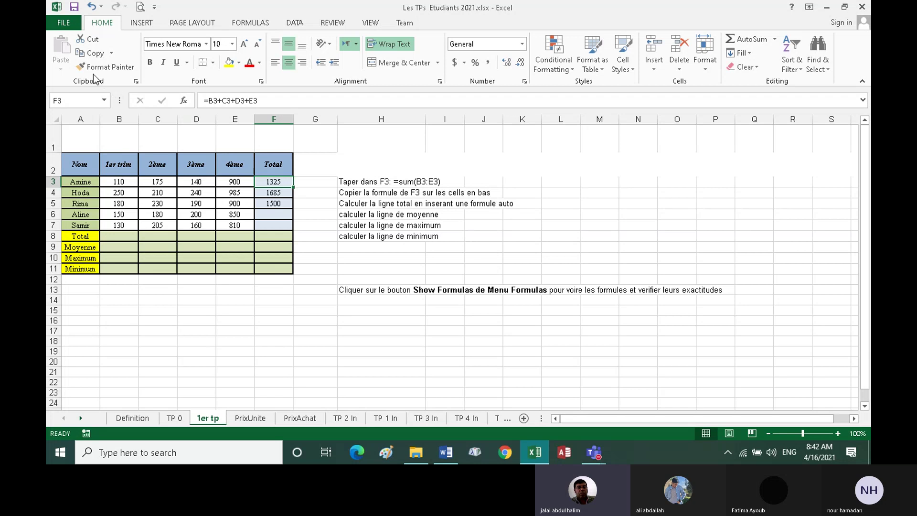
{"action": "left_click", "coordinate": [92, 53]}
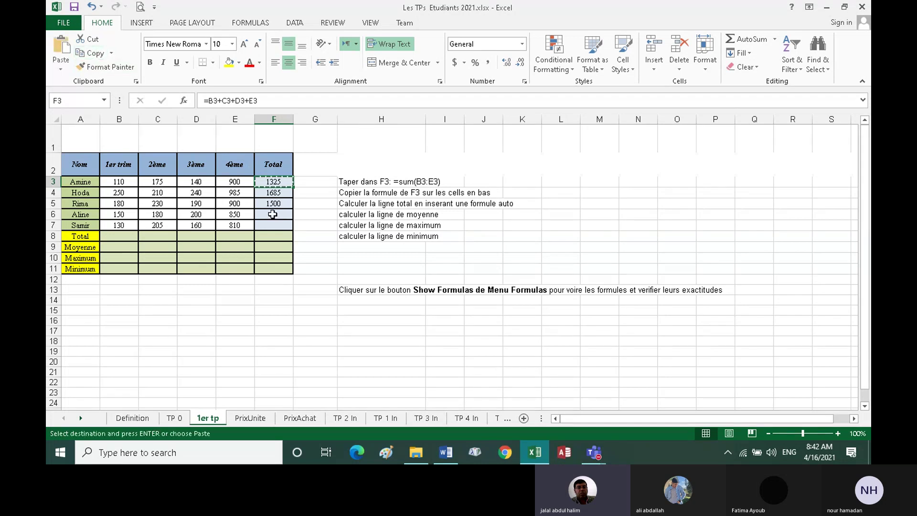
{"action": "left_click", "coordinate": [272, 215]}
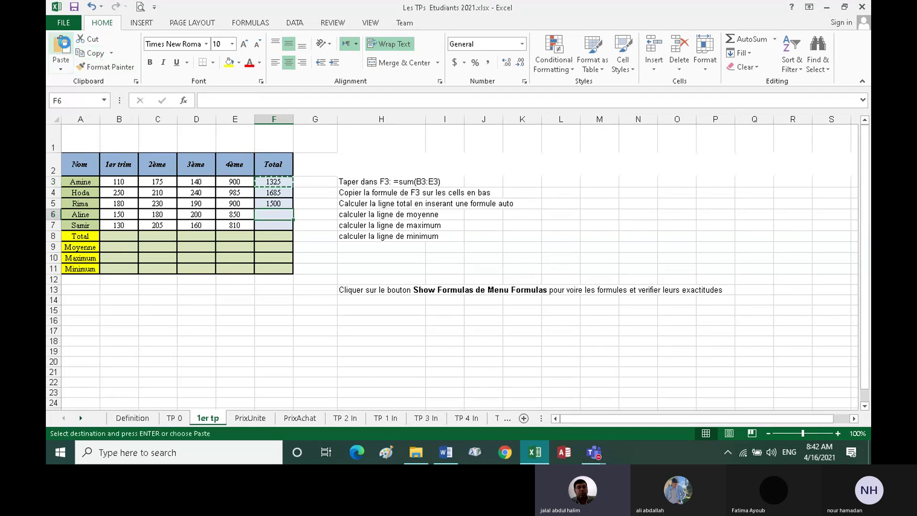
{"action": "left_click", "coordinate": [62, 45]}
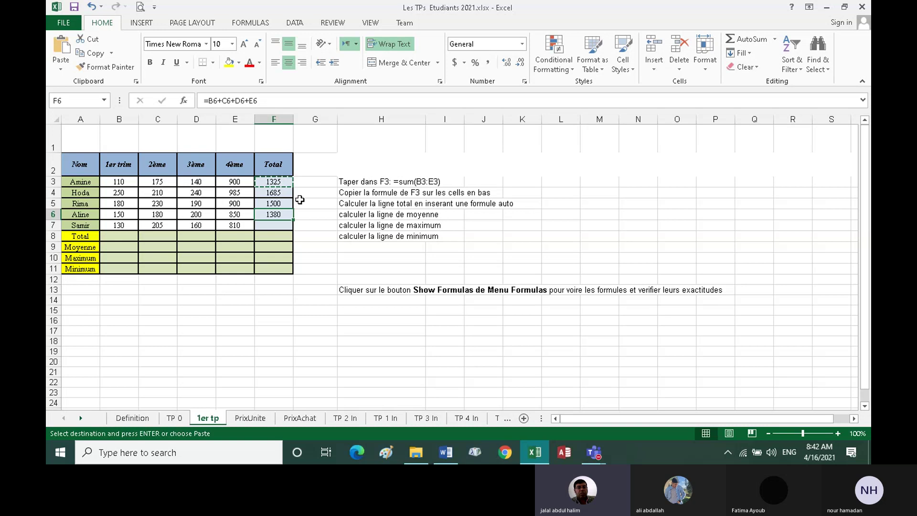
Start a new formula in cell G3 beside the first total.
{"action": "left_click", "coordinate": [317, 194]}
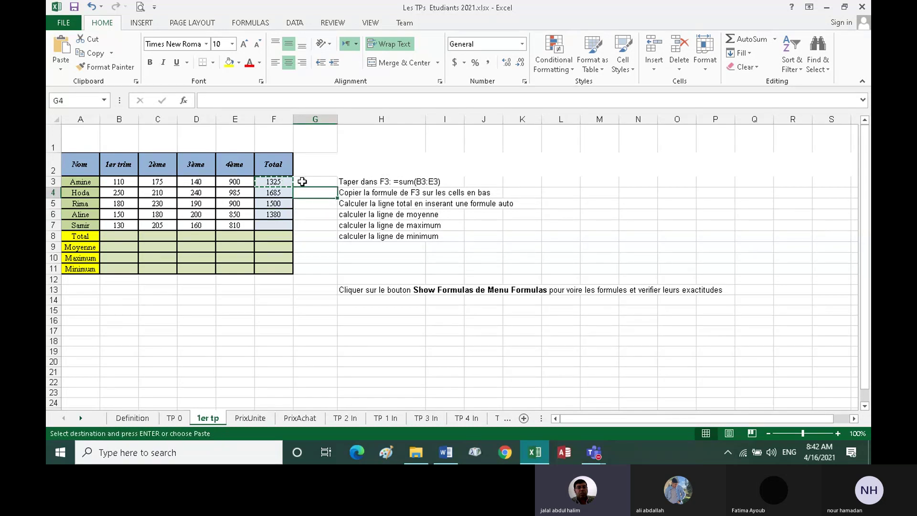
{"action": "left_click", "coordinate": [303, 181]}
{"action": "type", "text": "="}
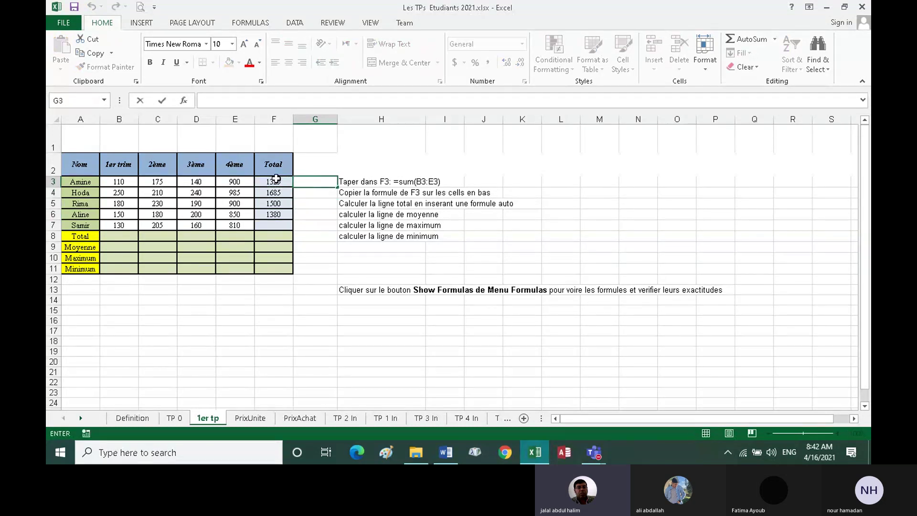
{"action": "left_click", "coordinate": [276, 179]}
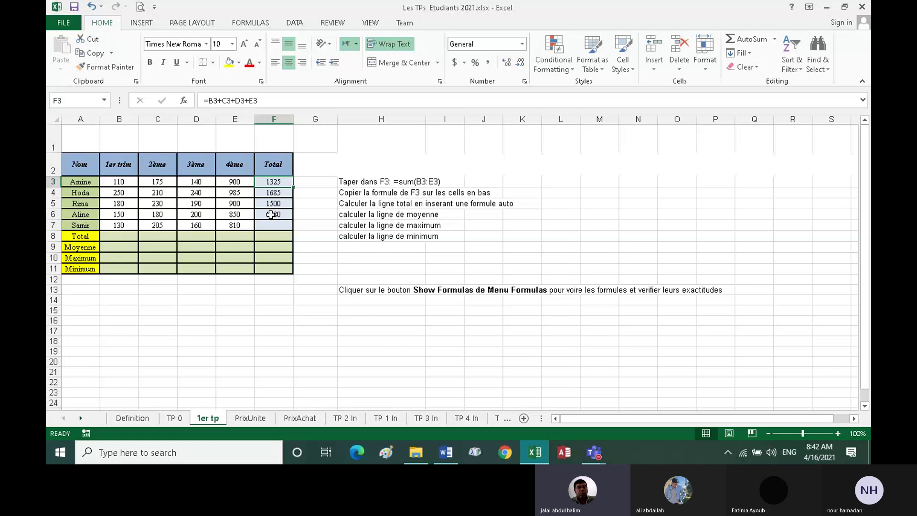
{"action": "left_click", "coordinate": [271, 215]}
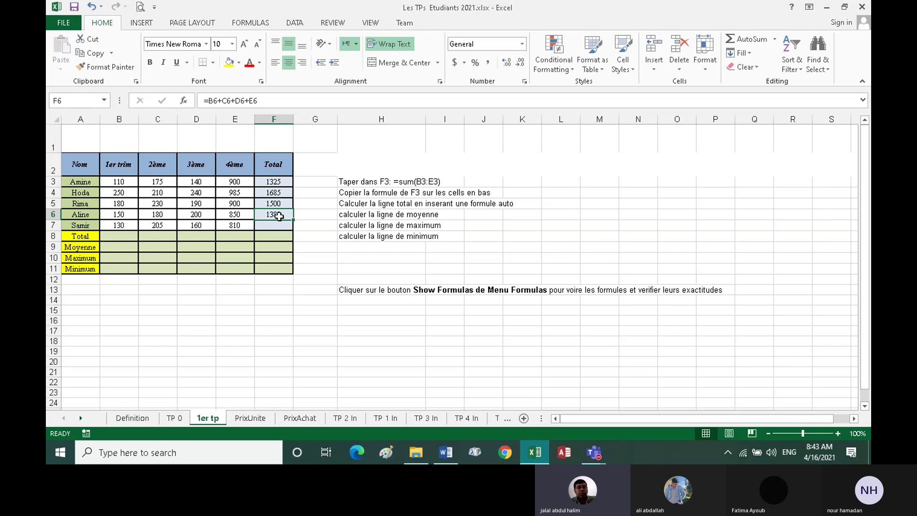
{"action": "left_click", "coordinate": [275, 184]}
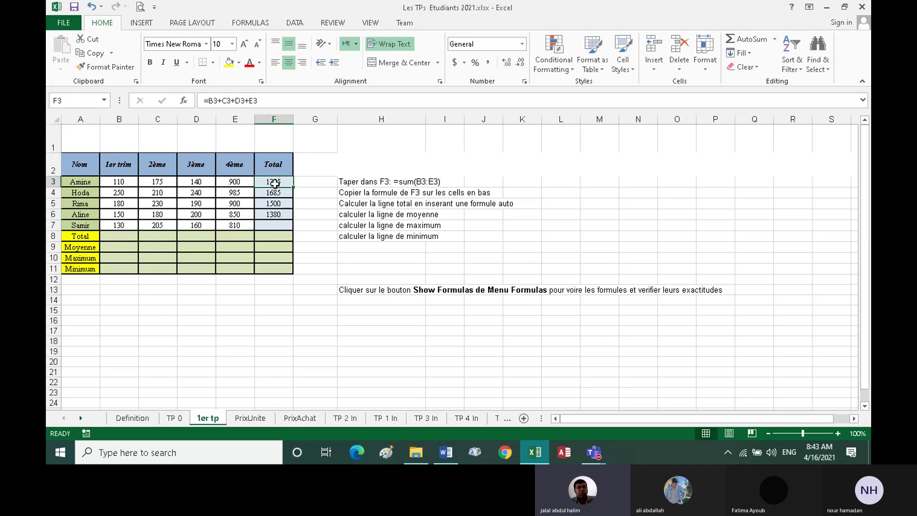
{"action": "left_click", "coordinate": [275, 215]}
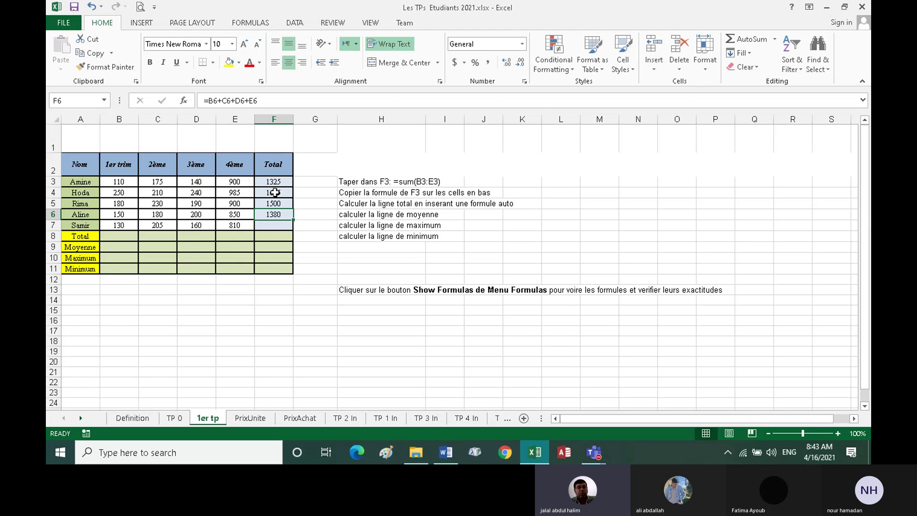
{"action": "left_click", "coordinate": [275, 193]}
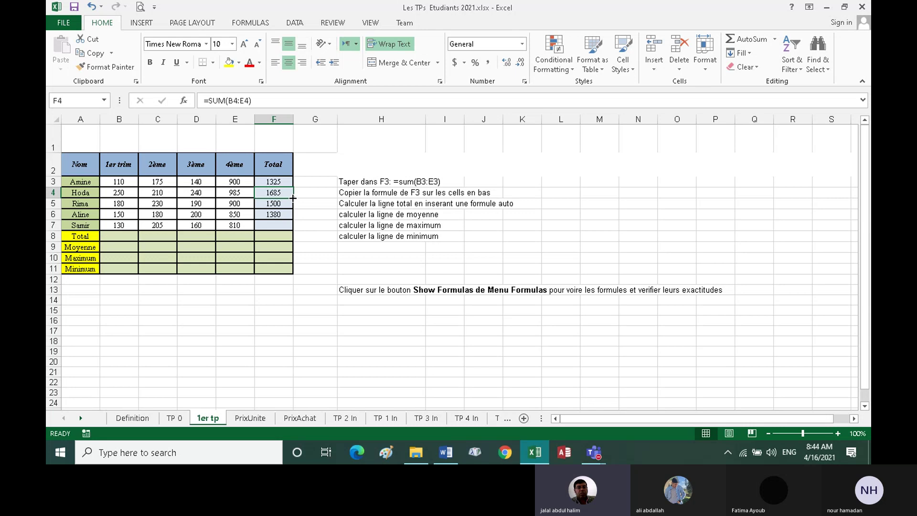
Fill F4's SUM formula down through F7 and up into F3.
{"action": "left_click_drag", "start_coordinate": [292, 197], "coordinate": [290, 229]}
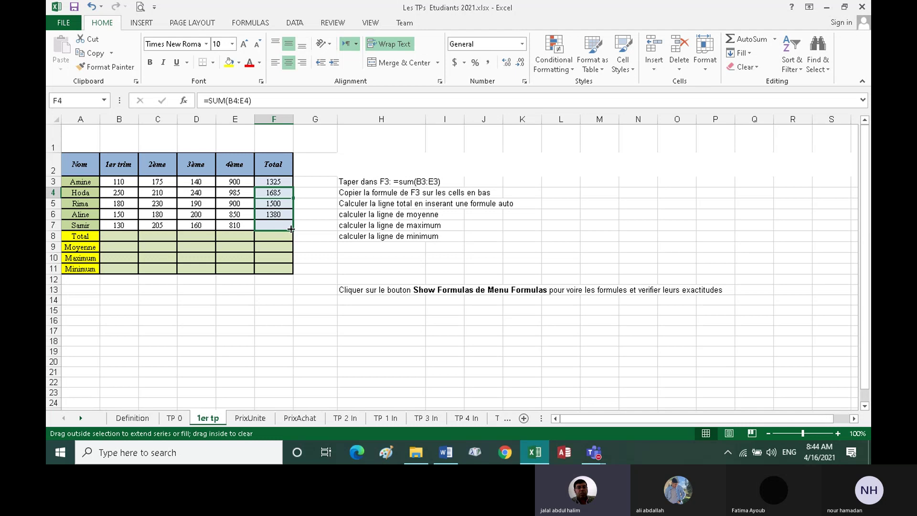
{"action": "left_click_drag", "start_coordinate": [291, 229], "coordinate": [291, 230]}
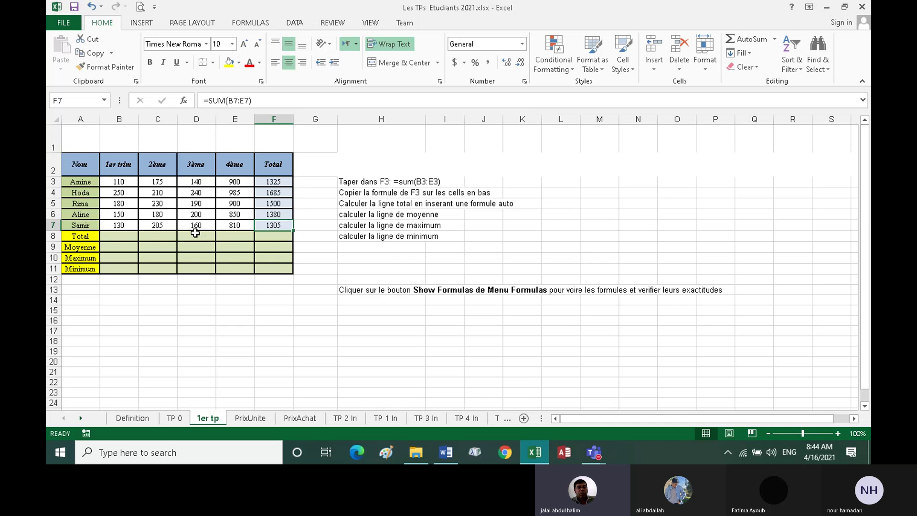
{"action": "left_click", "coordinate": [278, 192]}
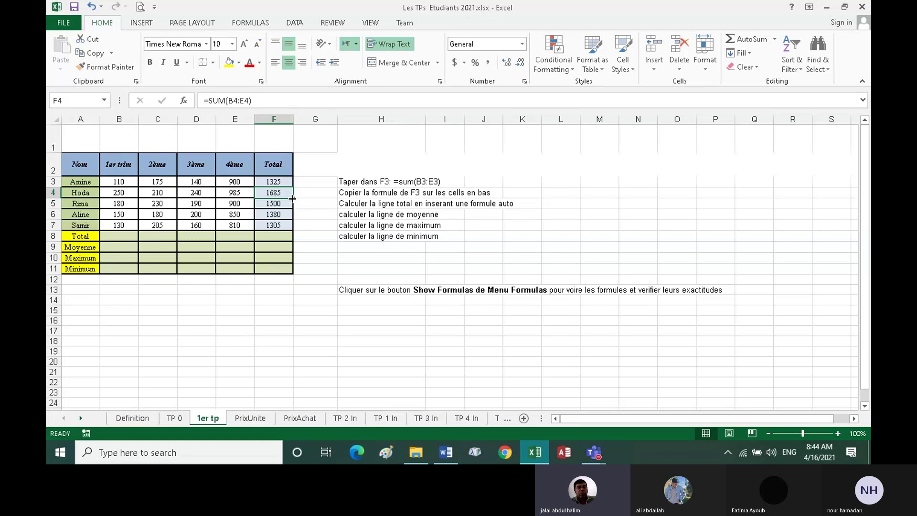
{"action": "left_click_drag", "start_coordinate": [292, 198], "coordinate": [292, 230]}
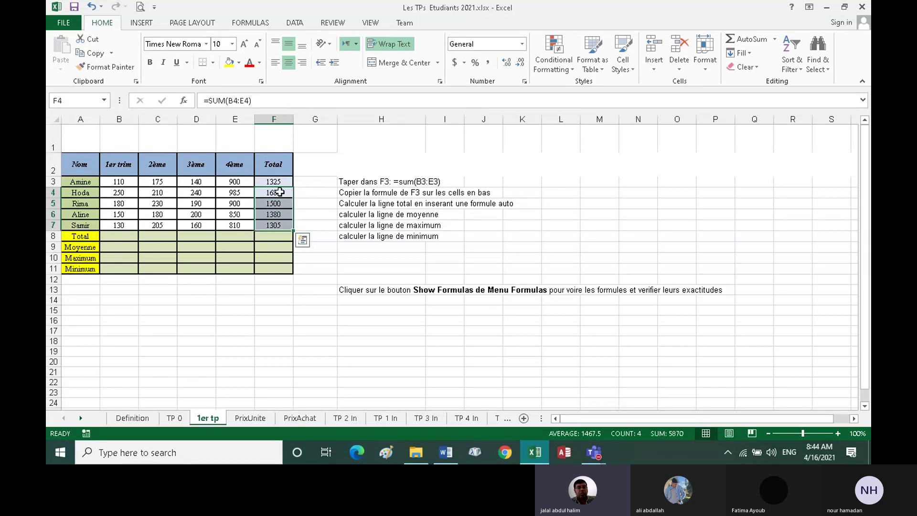
{"action": "left_click", "coordinate": [290, 194]}
{"action": "left_click_drag", "start_coordinate": [292, 197], "coordinate": [291, 181]}
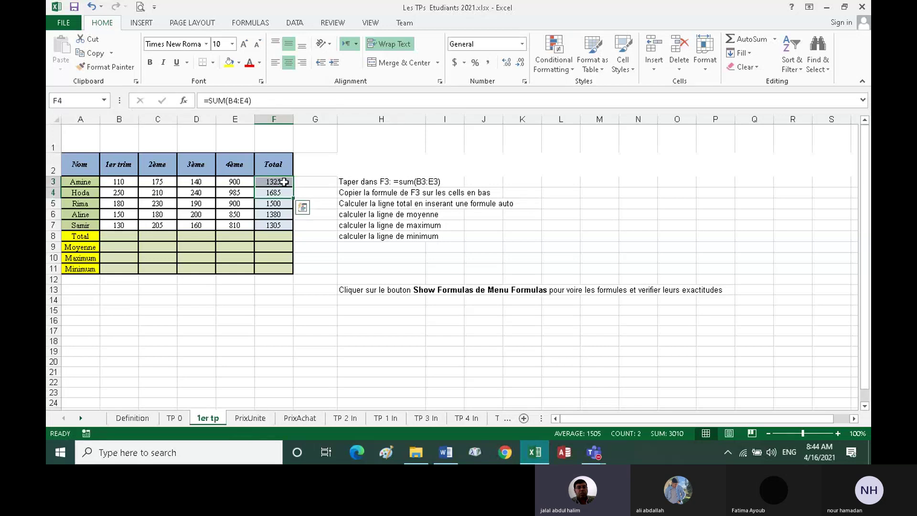
Check F3's new SUM formula, then clear all totals from F3:F7.
{"action": "left_click", "coordinate": [281, 183]}
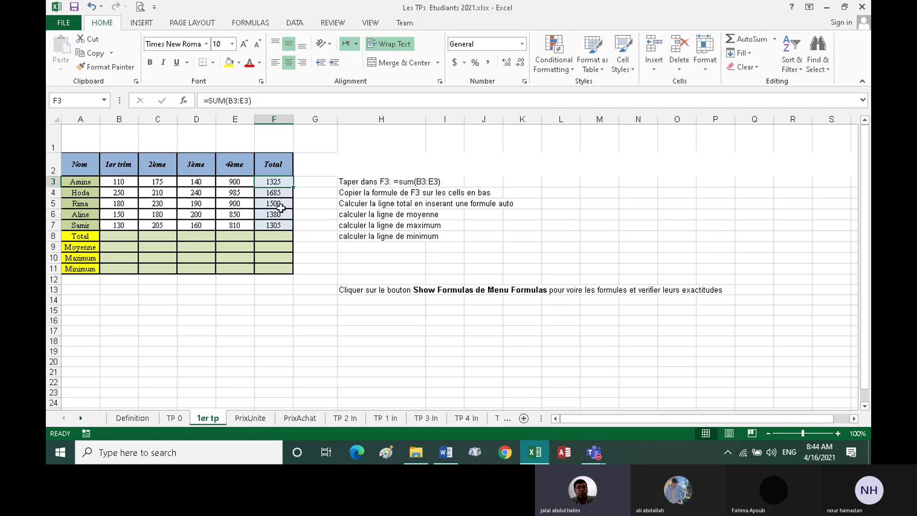
{"action": "left_click", "coordinate": [281, 227], "text": "shift"}
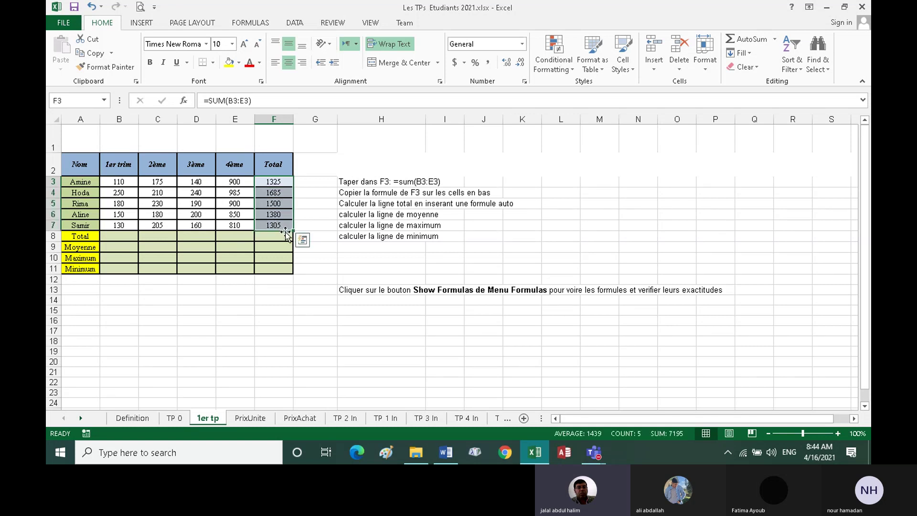
{"action": "key", "text": "Delete"}
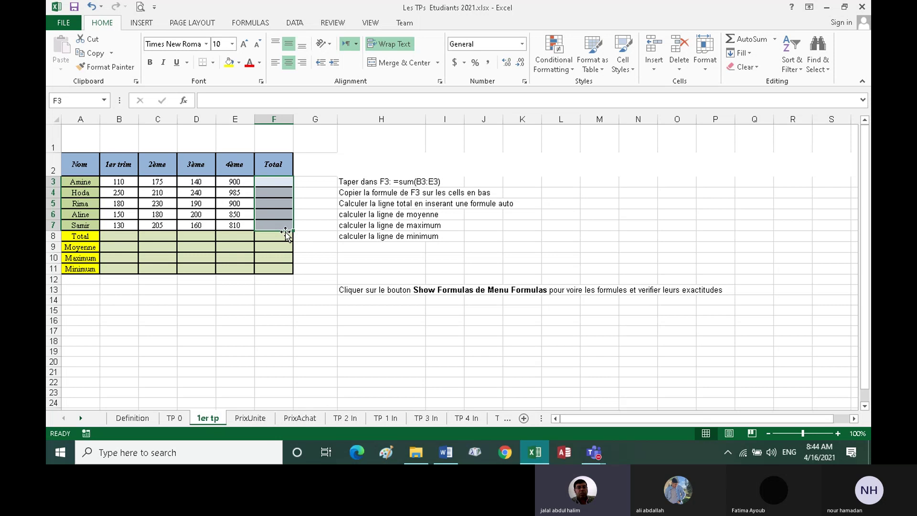
AutoSum B3:E3 into F3 and copy it down to F7, giving 1325, 1685, 1500, 1380, 1305.
{"action": "left_click", "coordinate": [313, 244]}
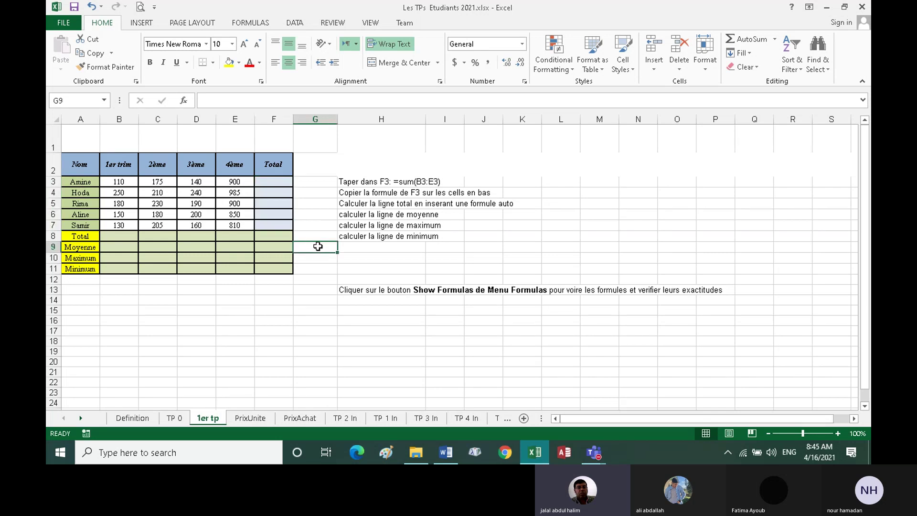
{"action": "left_click", "coordinate": [271, 183]}
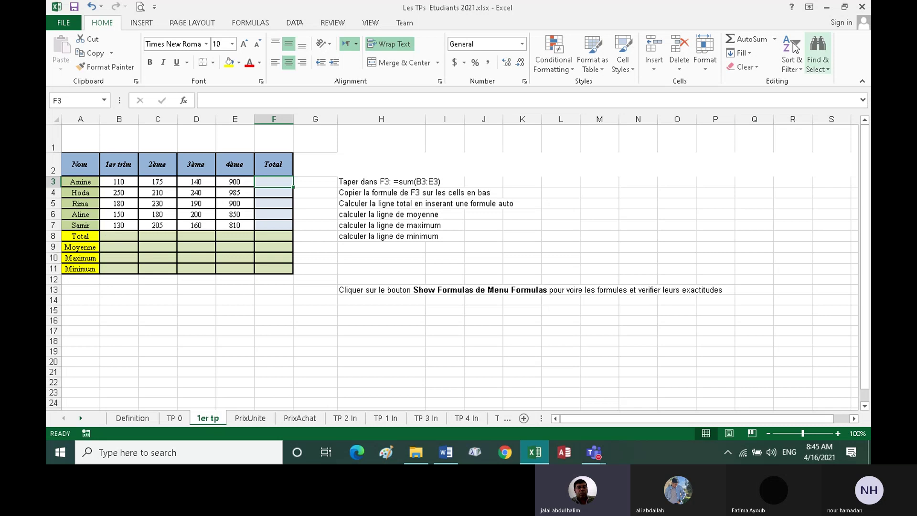
{"action": "left_click", "coordinate": [739, 40]}
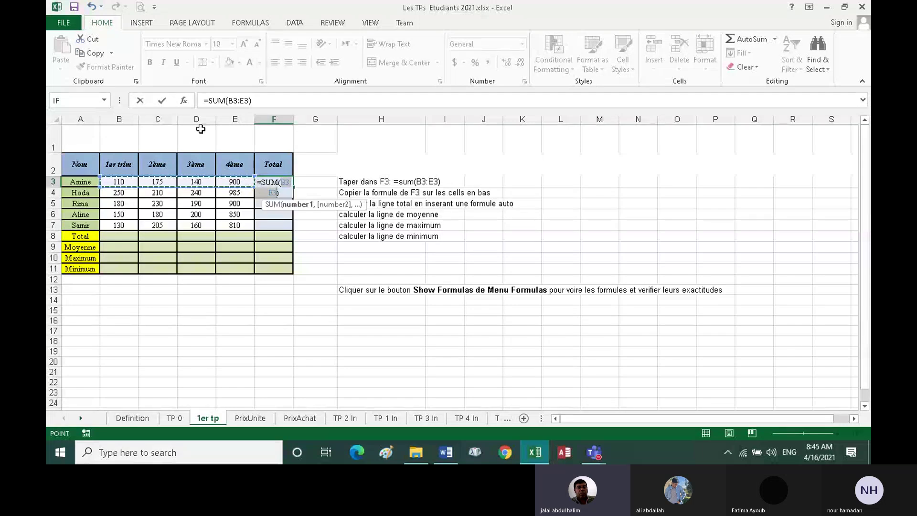
{"action": "left_click", "coordinate": [162, 100]}
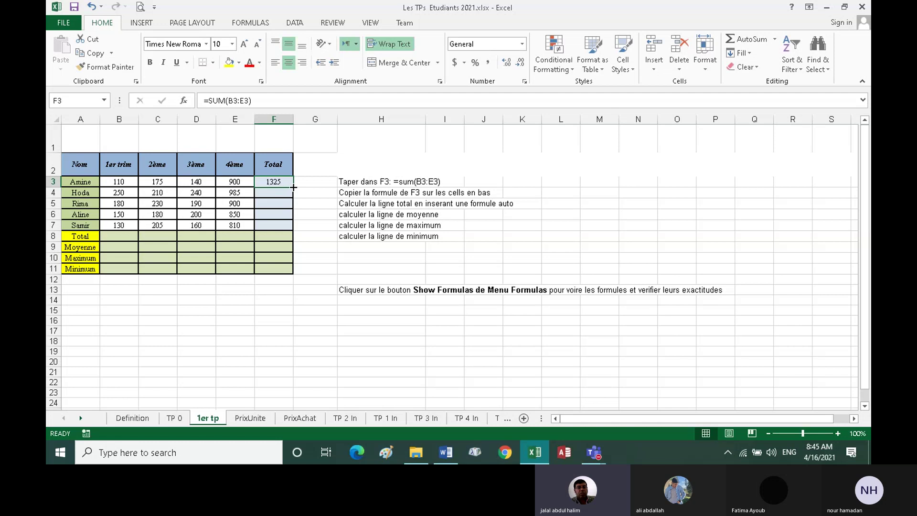
{"action": "left_click_drag", "start_coordinate": [293, 187], "coordinate": [288, 230]}
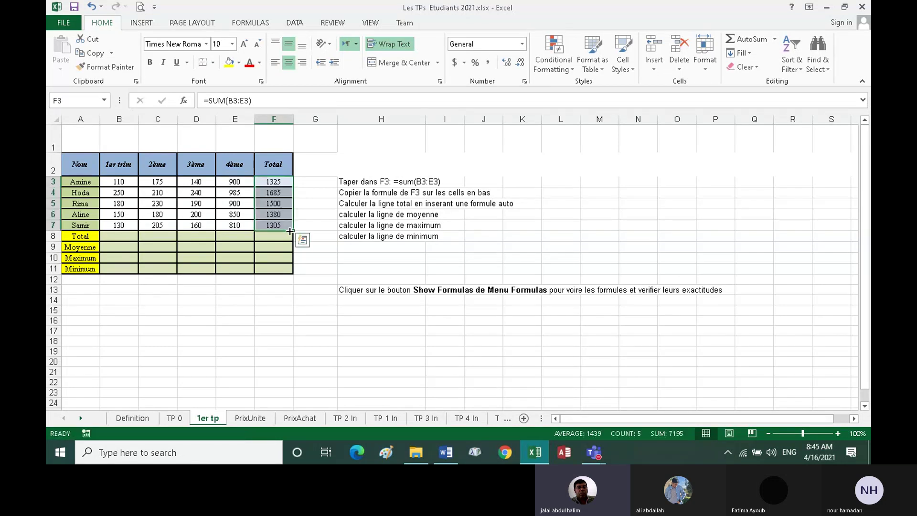
{"action": "left_click", "coordinate": [324, 257]}
{"action": "left_click", "coordinate": [284, 227]}
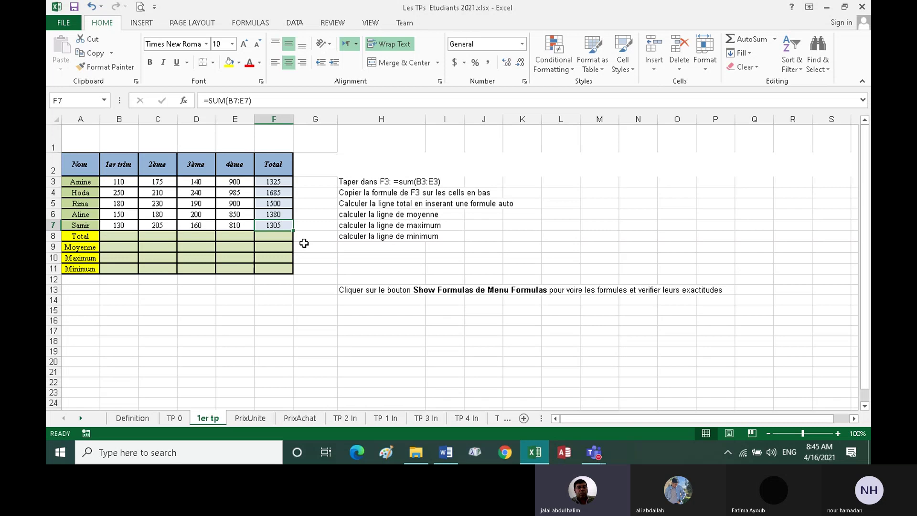
{"action": "left_click", "coordinate": [115, 237]}
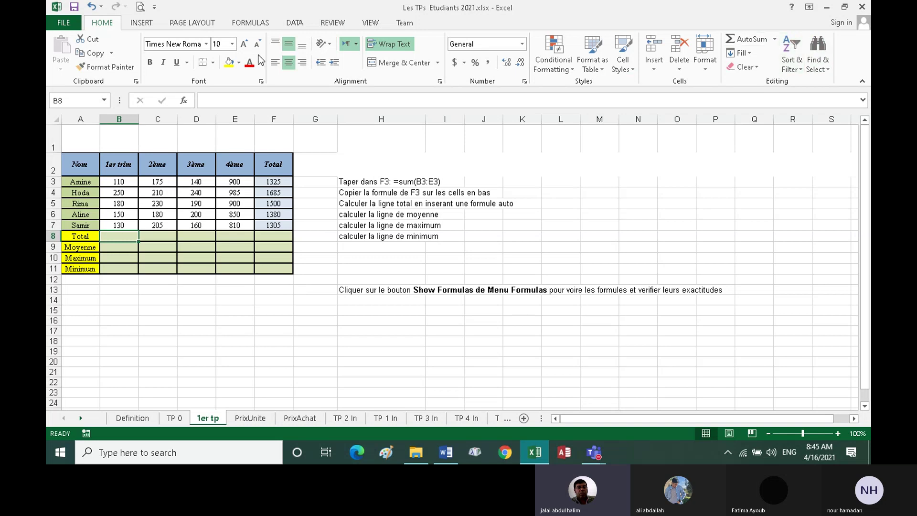
Browse the Formulas function categories from Financial to More Functions, ending in the AutoSum list.
{"action": "left_click", "coordinate": [248, 24]}
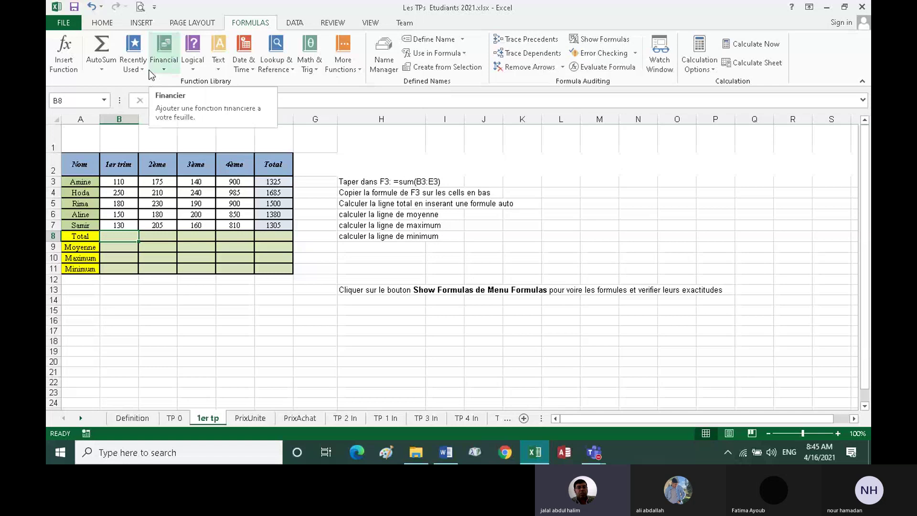
{"action": "left_click", "coordinate": [163, 71]}
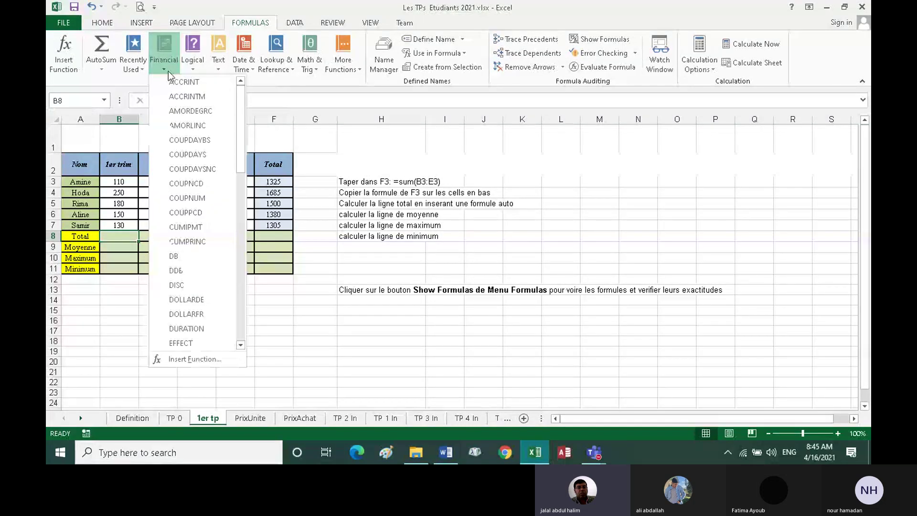
{"action": "left_click", "coordinate": [193, 72]}
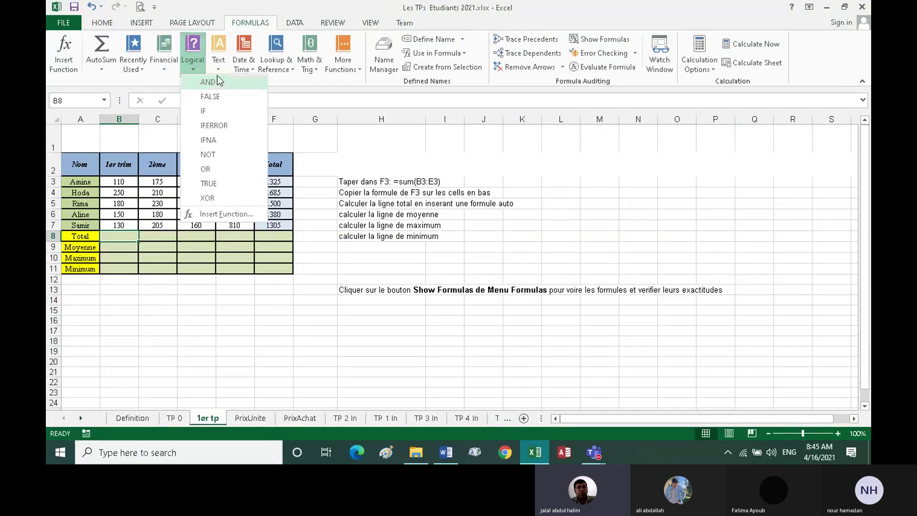
{"action": "left_click", "coordinate": [219, 71]}
{"action": "left_click", "coordinate": [252, 70]}
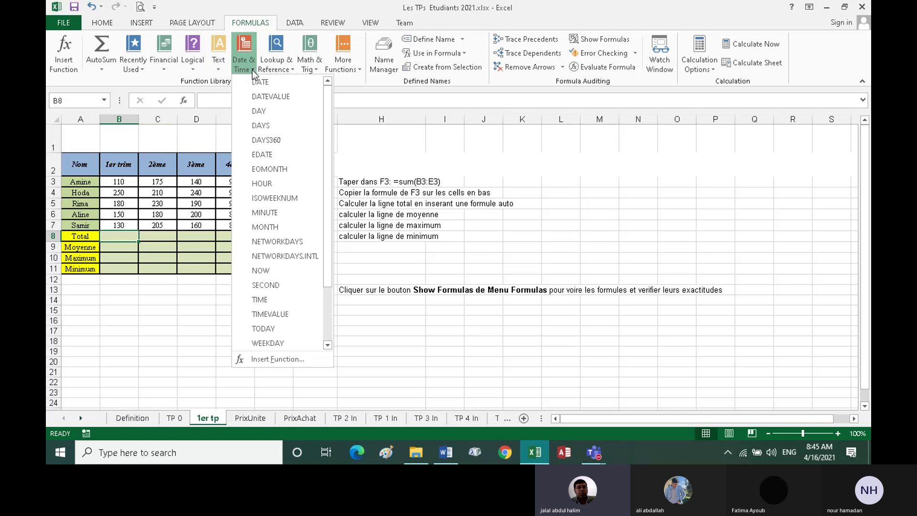
{"action": "left_click", "coordinate": [291, 70]}
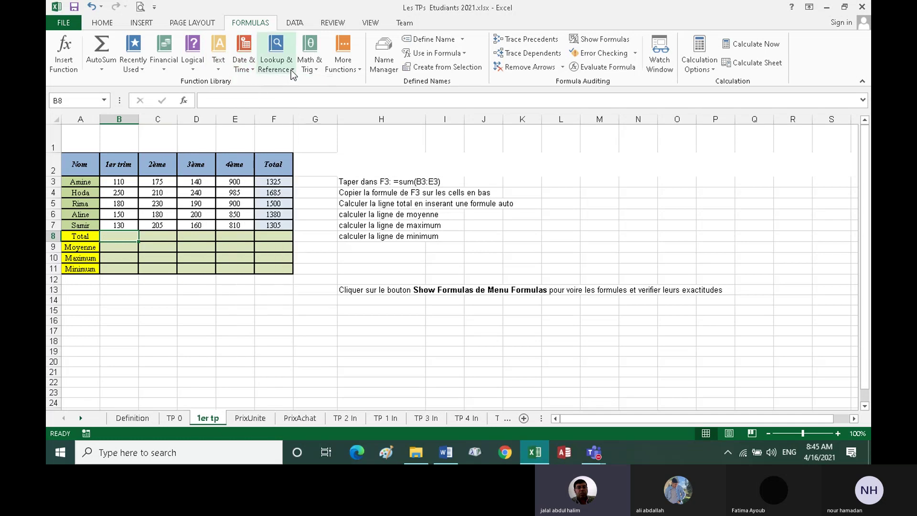
{"action": "left_click", "coordinate": [316, 70]}
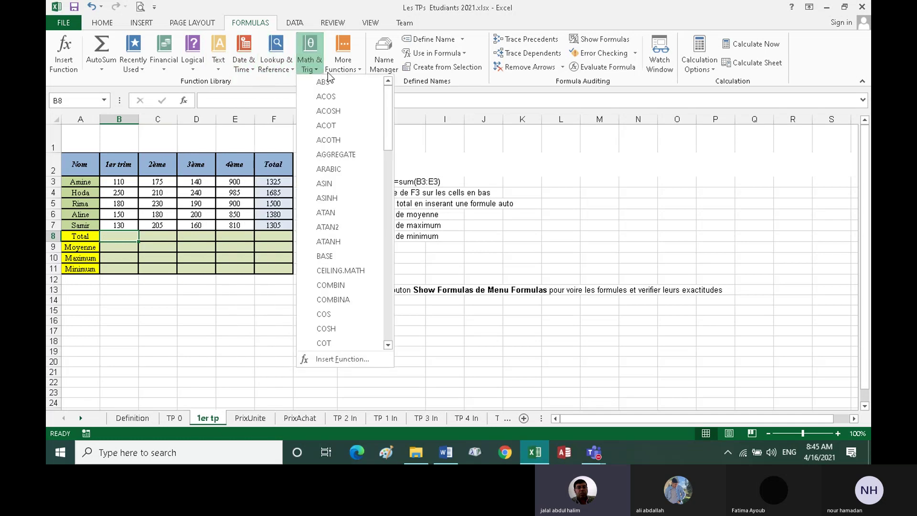
{"action": "left_click", "coordinate": [362, 70]}
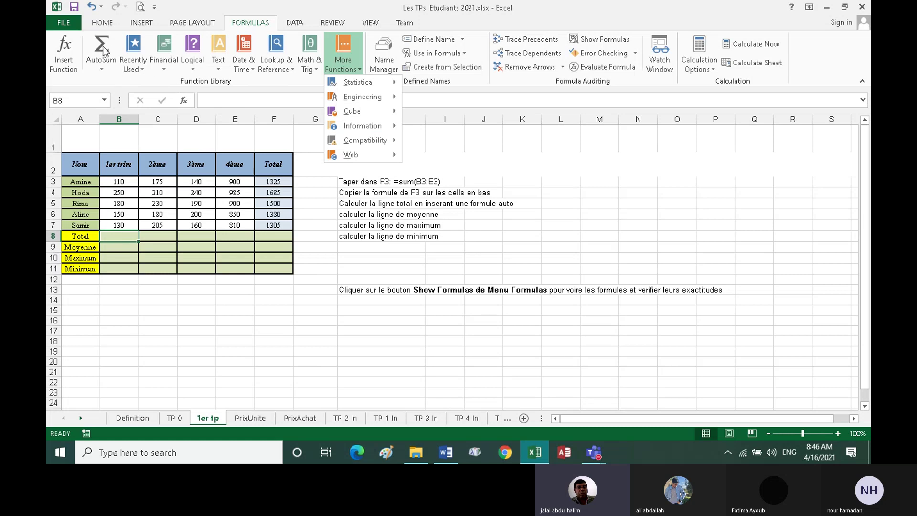
{"action": "left_click", "coordinate": [103, 69]}
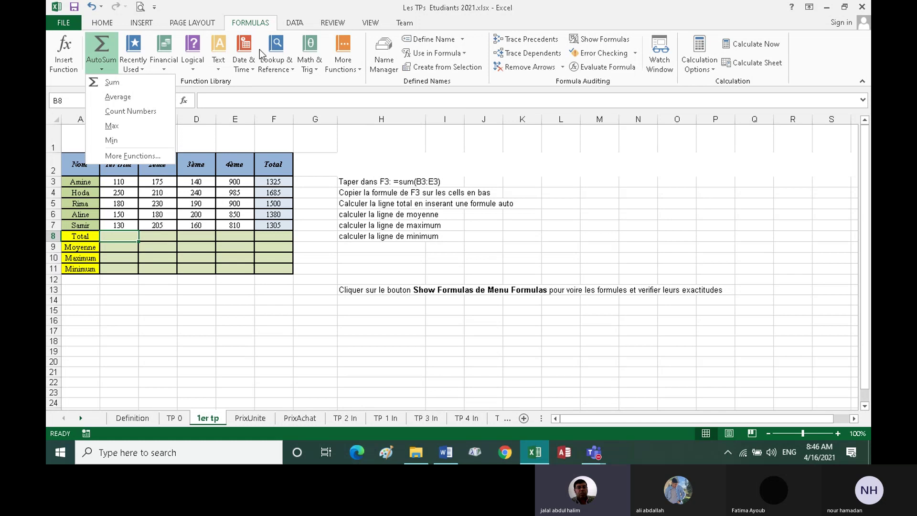
In Insert Function for B8, show All categories and search for 'sum'.
{"action": "left_click", "coordinate": [68, 51]}
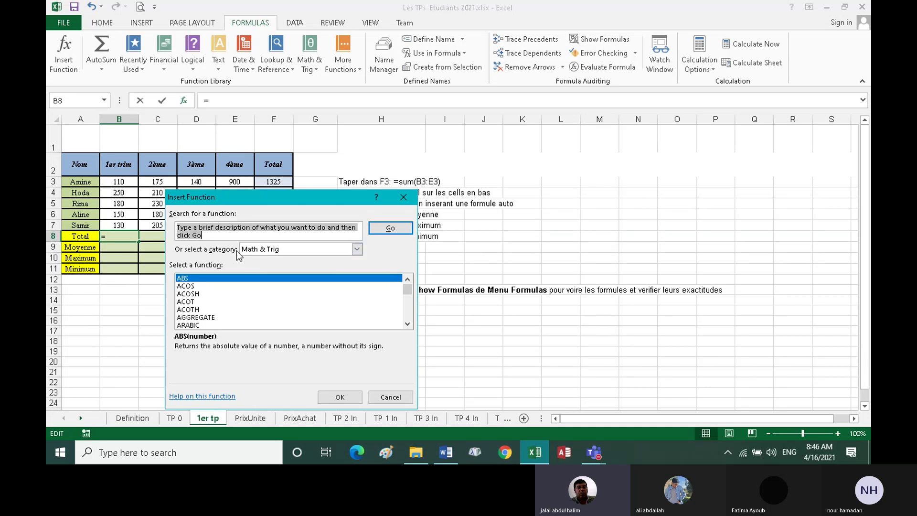
{"action": "left_click", "coordinate": [356, 249]}
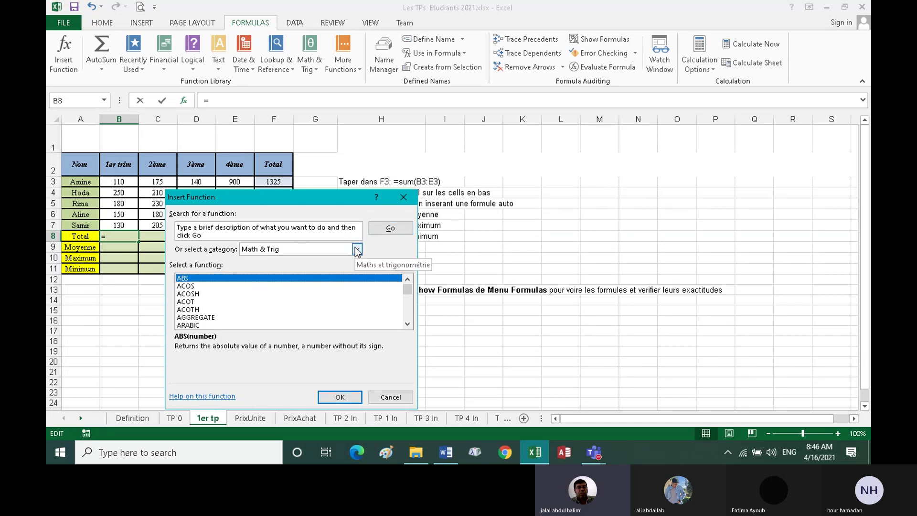
{"action": "left_click", "coordinate": [357, 249]}
{"action": "left_click", "coordinate": [308, 261]}
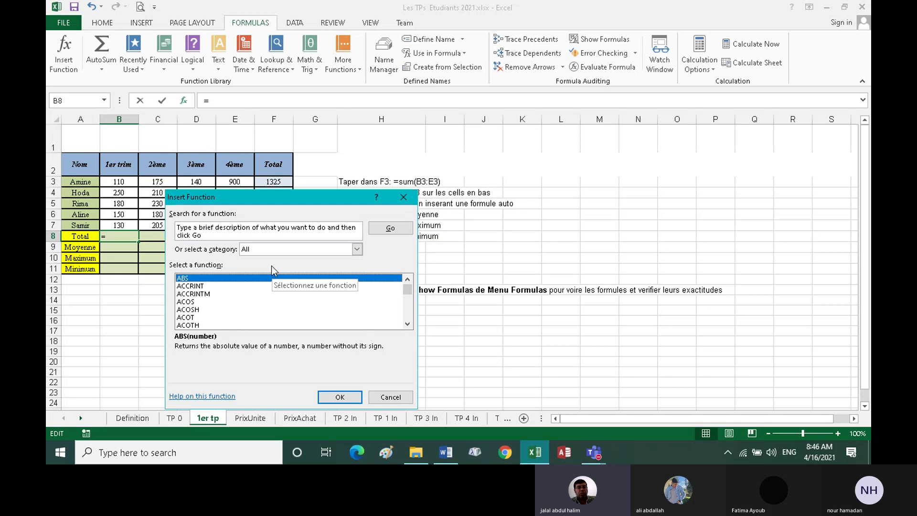
{"action": "left_click", "coordinate": [202, 232]}
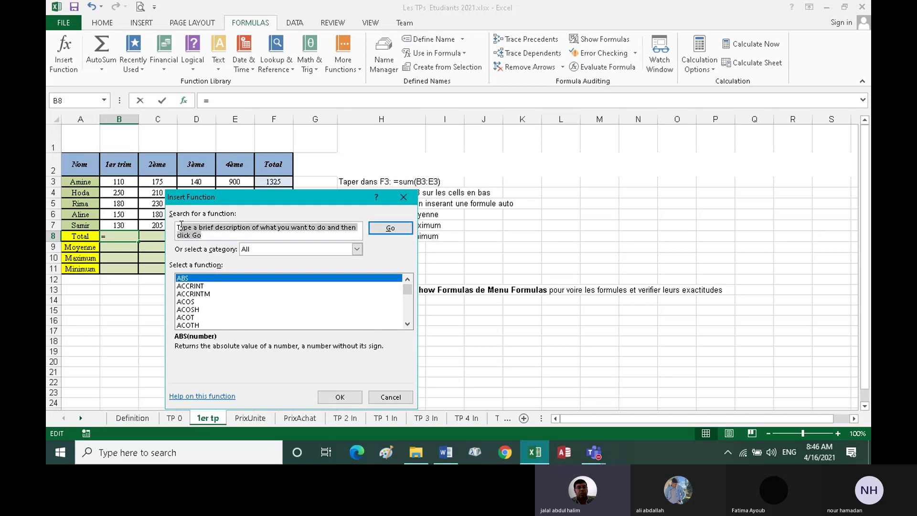
{"action": "type", "text": "su"}
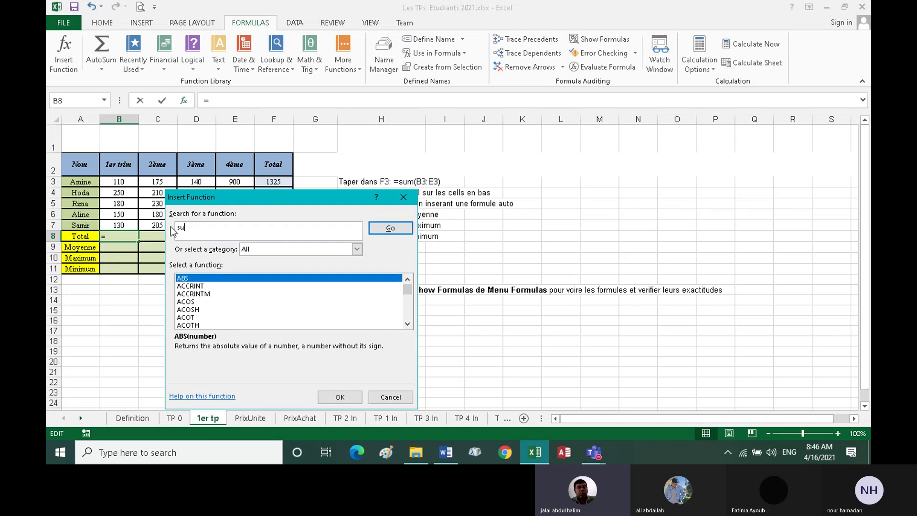
{"action": "type", "text": "m"}
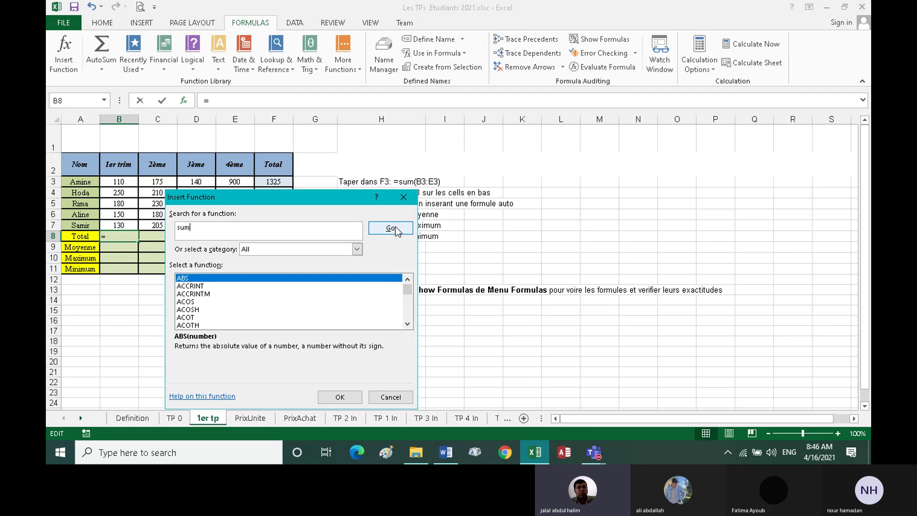
{"action": "left_click", "coordinate": [396, 231]}
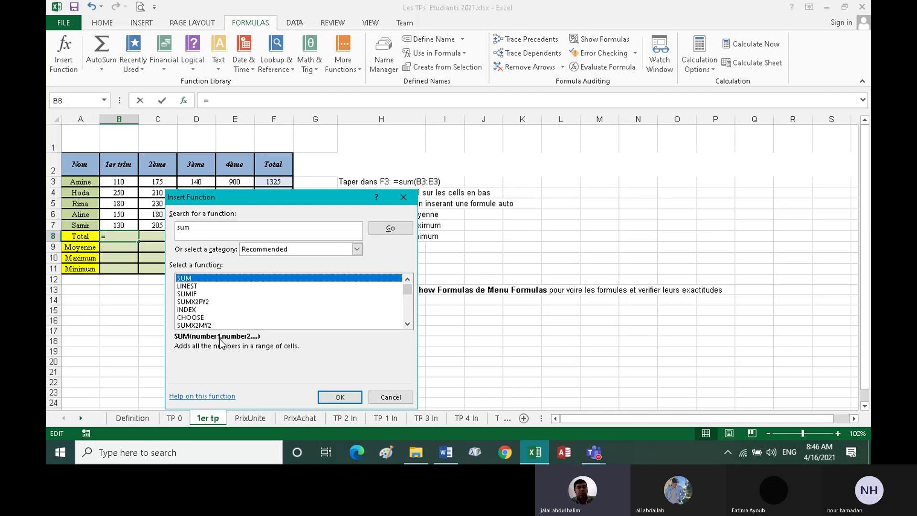
Choose SUM, move its argument dialog aside, and replace Number1's B3:B7 with cell B3.
{"action": "left_click", "coordinate": [340, 397]}
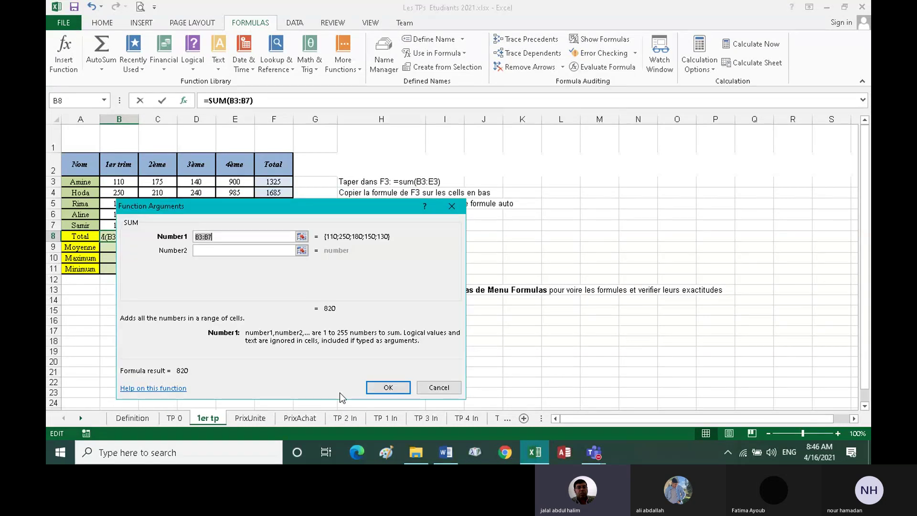
{"action": "left_click_drag", "start_coordinate": [254, 208], "coordinate": [466, 159]}
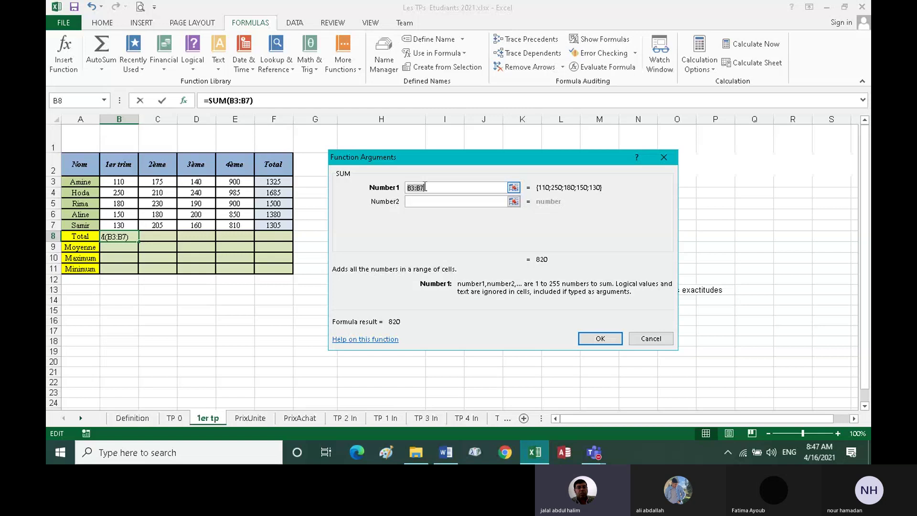
{"action": "left_click", "coordinate": [425, 189]}
{"action": "left_click_drag", "start_coordinate": [426, 188], "coordinate": [406, 187]}
{"action": "key", "text": "BackSpace"}
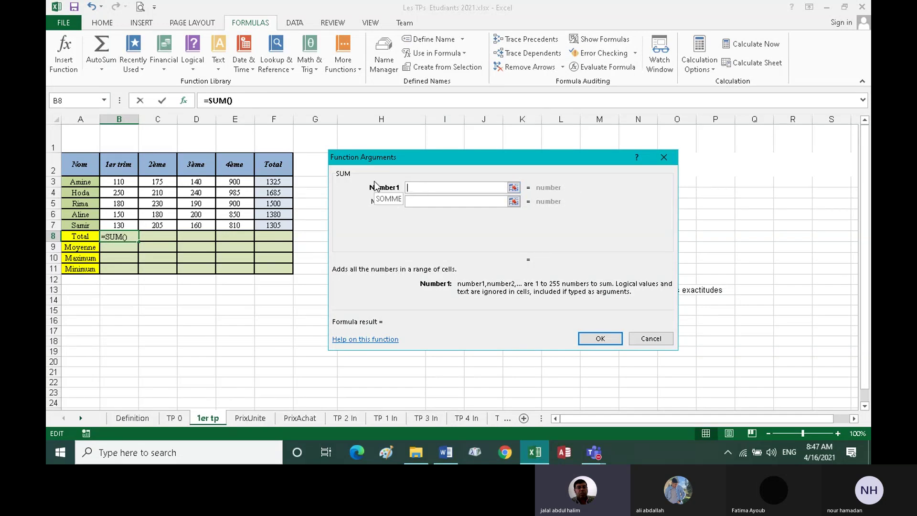
{"action": "left_click", "coordinate": [118, 181]}
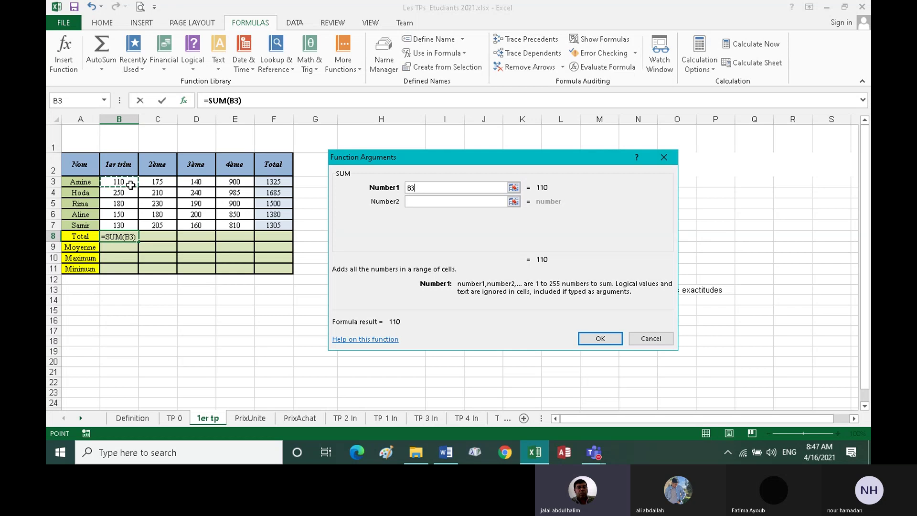
Add B4, B5, B6 and B7 as further SUM arguments and confirm, giving 820.
{"action": "left_click", "coordinate": [421, 201]}
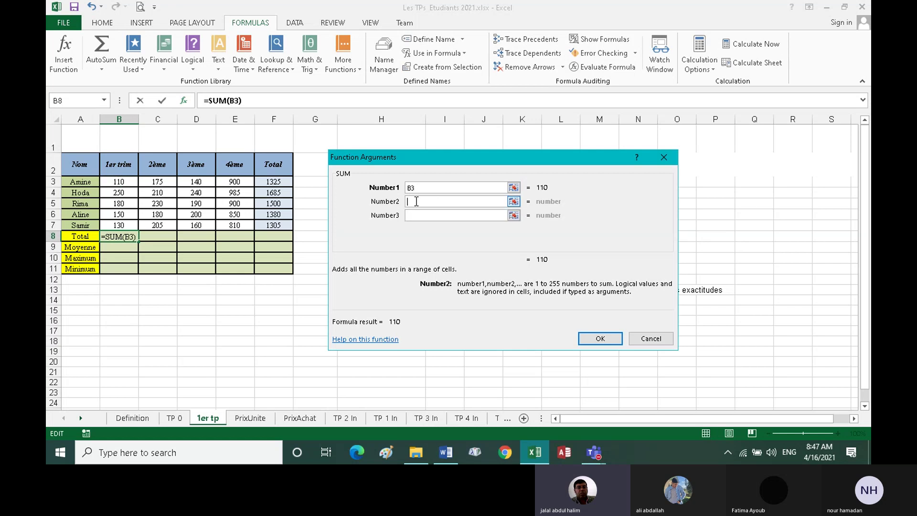
{"action": "left_click", "coordinate": [116, 194]}
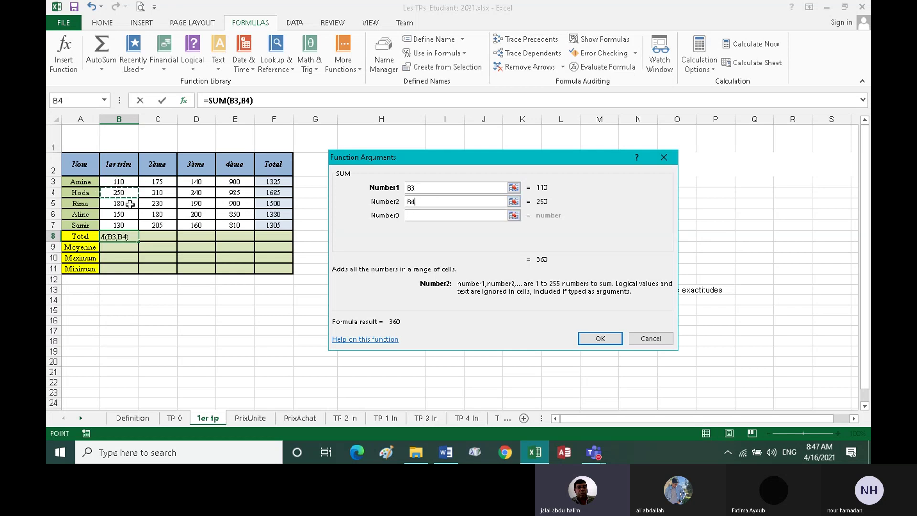
{"action": "left_click", "coordinate": [411, 216]}
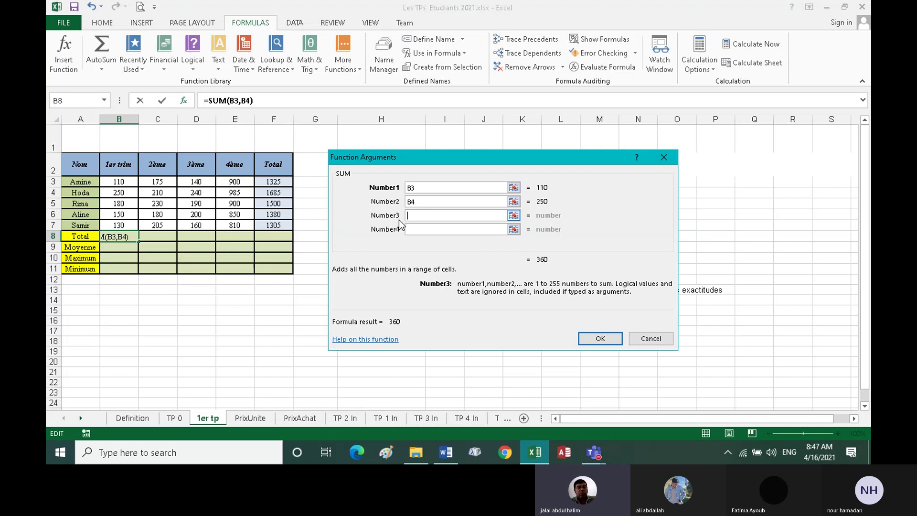
{"action": "left_click", "coordinate": [124, 204]}
{"action": "left_click", "coordinate": [426, 229]}
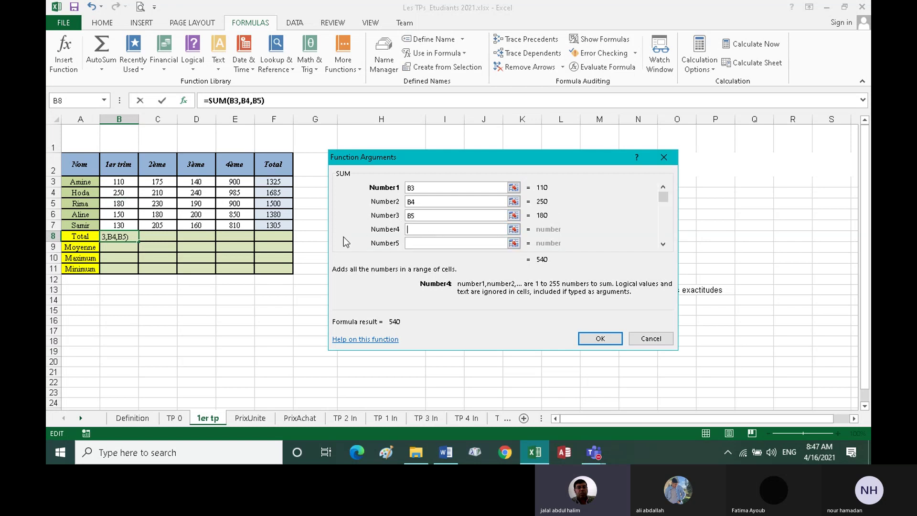
{"action": "left_click", "coordinate": [123, 214]}
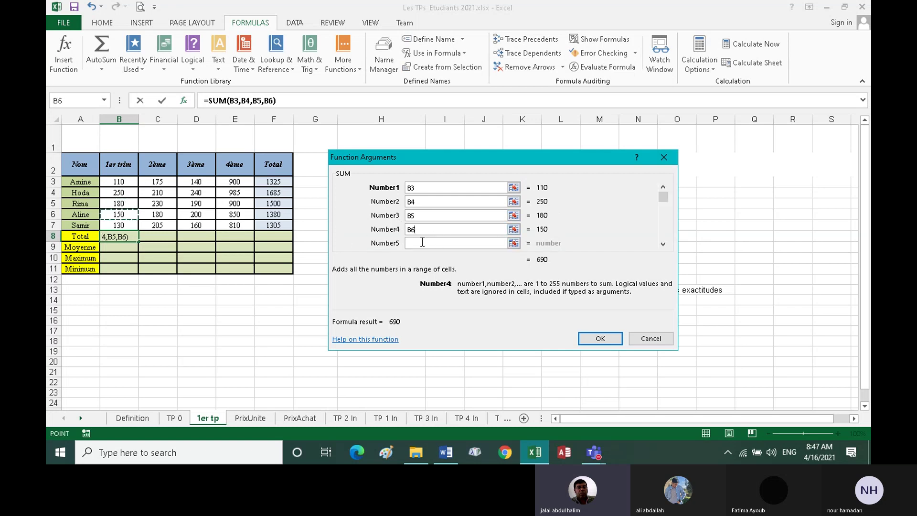
{"action": "left_click", "coordinate": [423, 243]}
{"action": "left_click", "coordinate": [119, 224]}
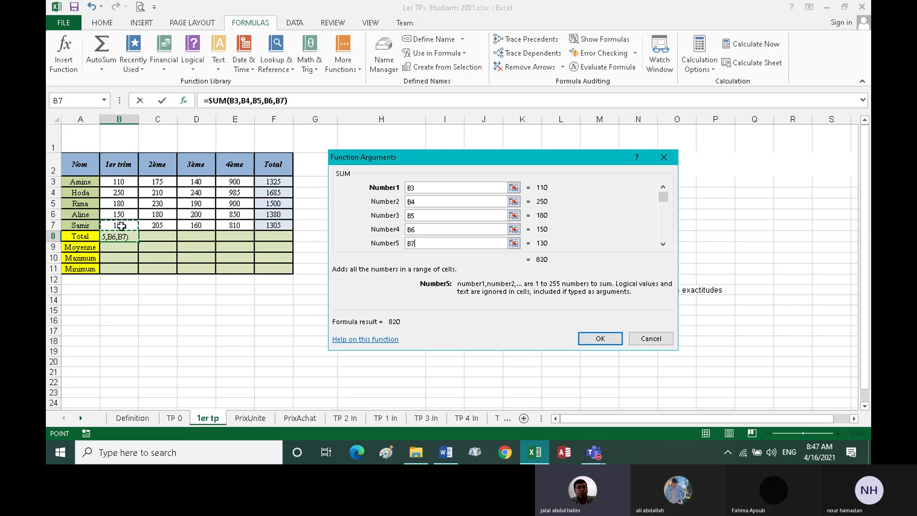
{"action": "left_click", "coordinate": [597, 339]}
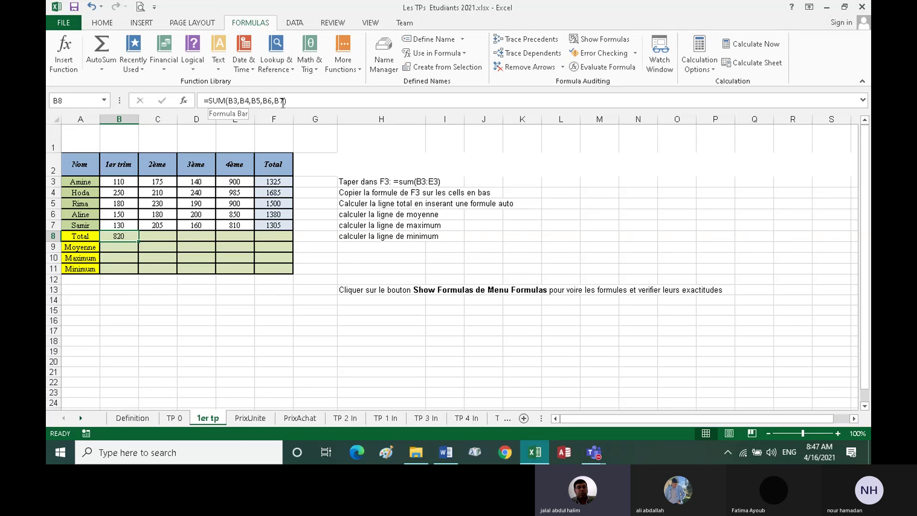
Replace B8's separate cell arguments with a single dragged range in the formula bar.
{"action": "left_click_drag", "start_coordinate": [283, 101], "coordinate": [229, 104]}
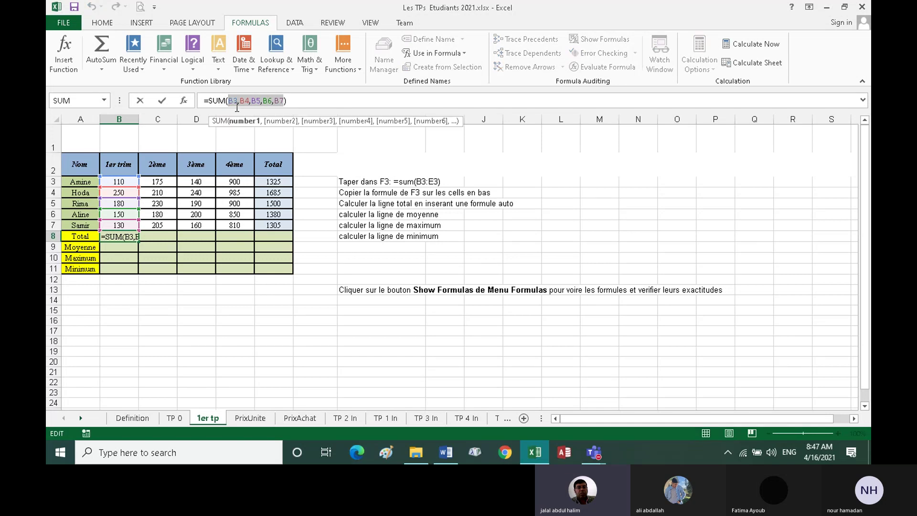
{"action": "key", "text": "Delete"}
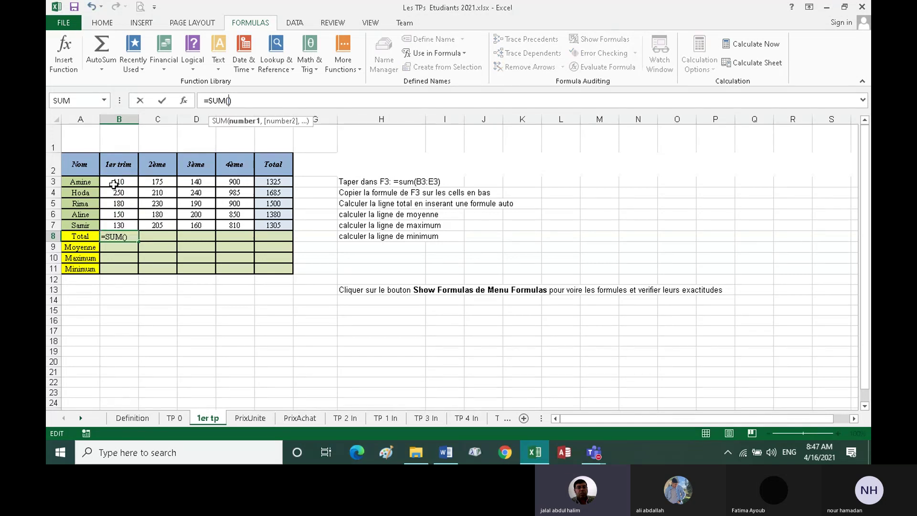
{"action": "left_click_drag", "start_coordinate": [116, 185], "coordinate": [117, 225]}
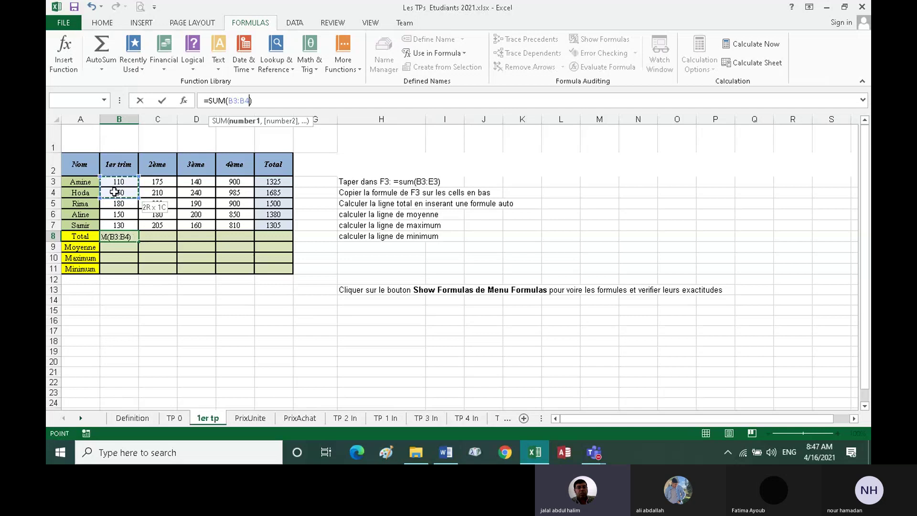
{"action": "left_click", "coordinate": [117, 226]}
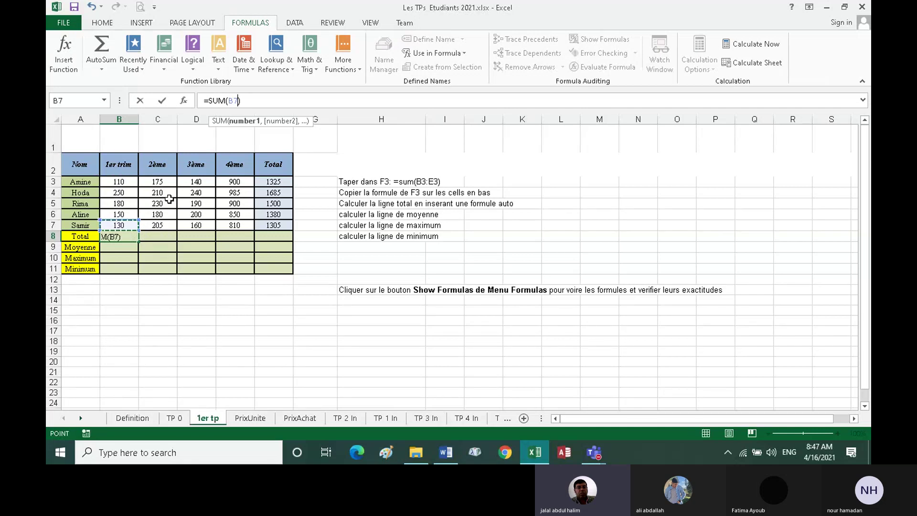
{"action": "left_click", "coordinate": [244, 122]}
{"action": "type", "text": "B"}
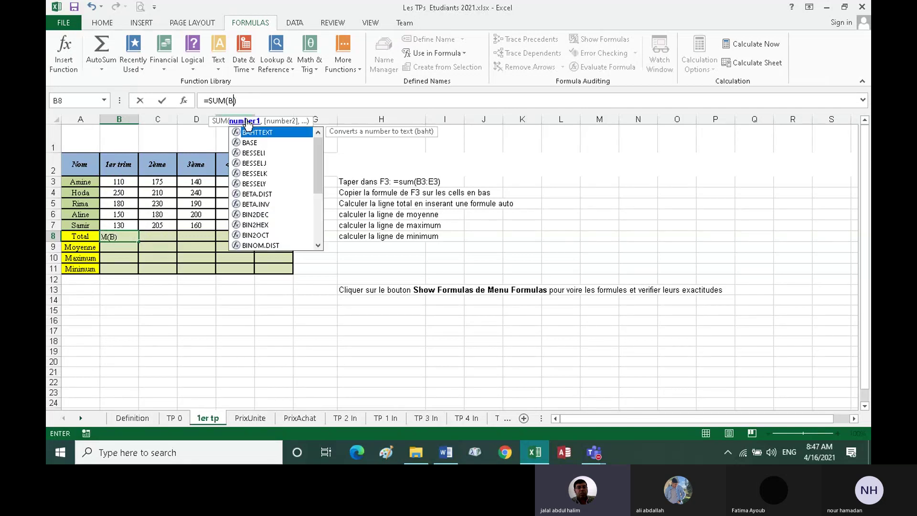
{"action": "key", "text": "BackSpace"}
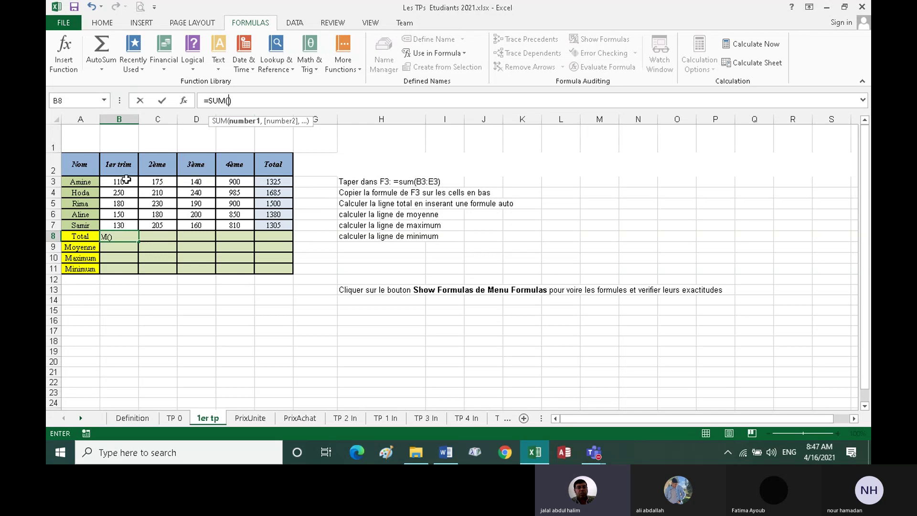
{"action": "left_click_drag", "start_coordinate": [122, 203], "coordinate": [121, 225]}
{"action": "key", "text": "Return"}
{"action": "left_click", "coordinate": [122, 225]}
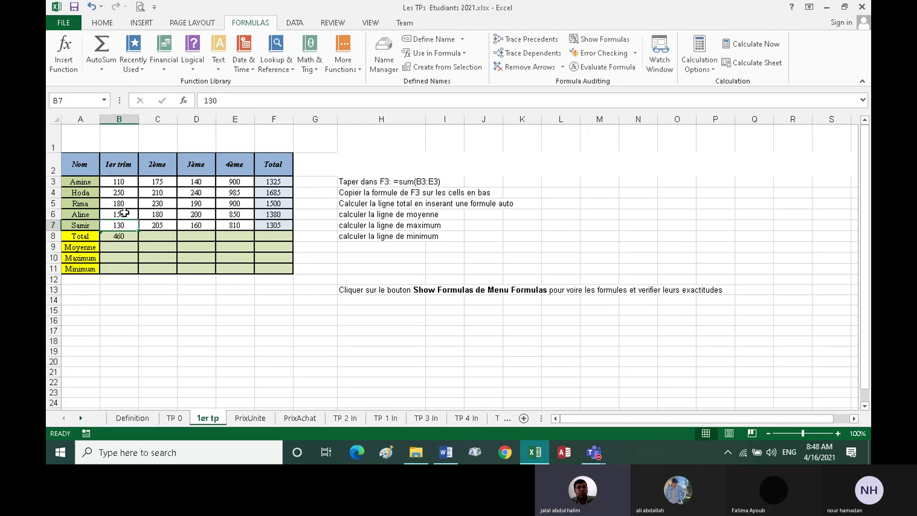
Correct the range start from B5 to B3 so B8 reads =SUM(B3:B7), showing 820.
{"action": "left_click", "coordinate": [121, 182]}
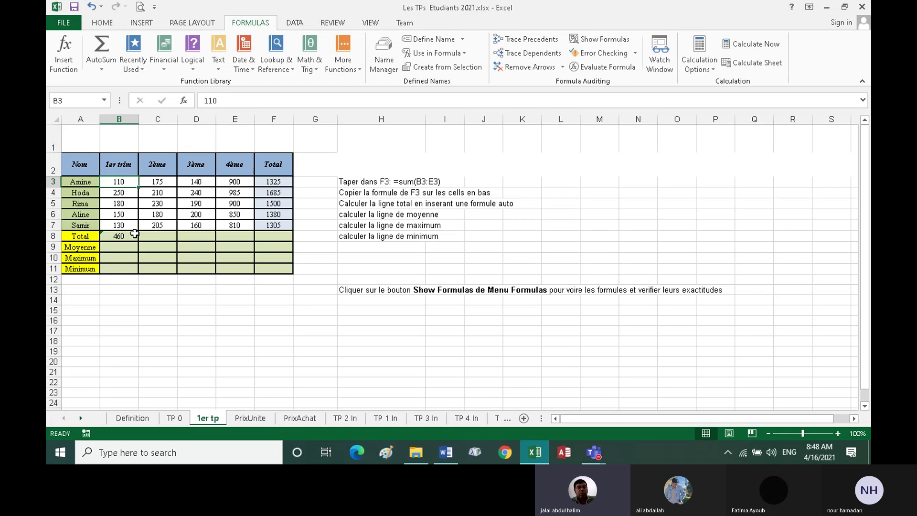
{"action": "left_click", "coordinate": [133, 235]}
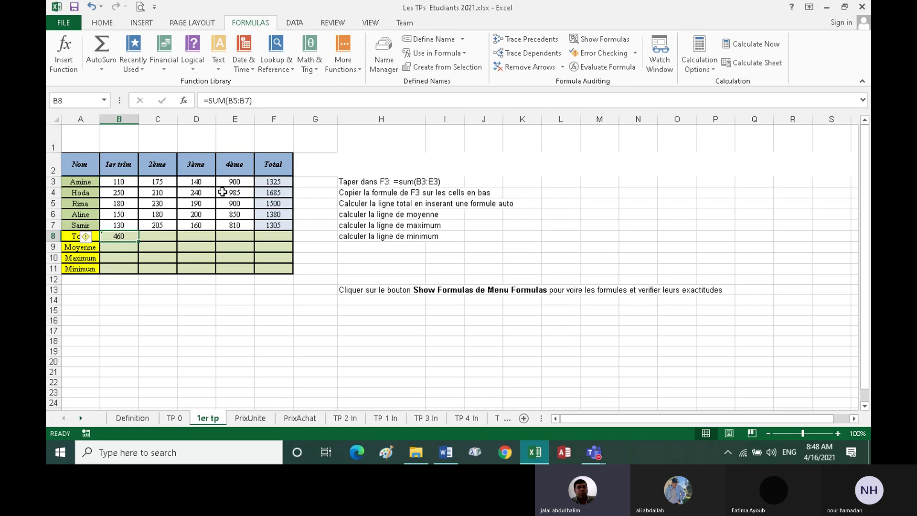
{"action": "left_click", "coordinate": [238, 101]}
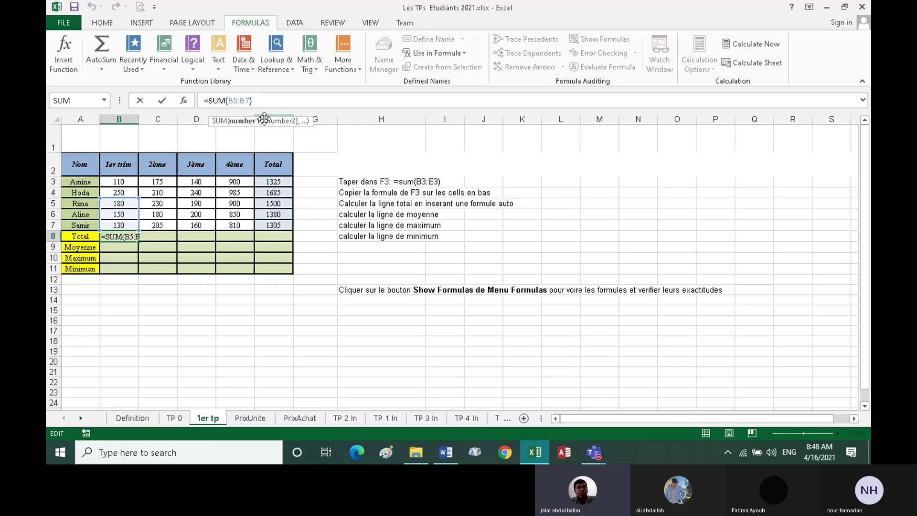
{"action": "key", "text": "BackSpace"}
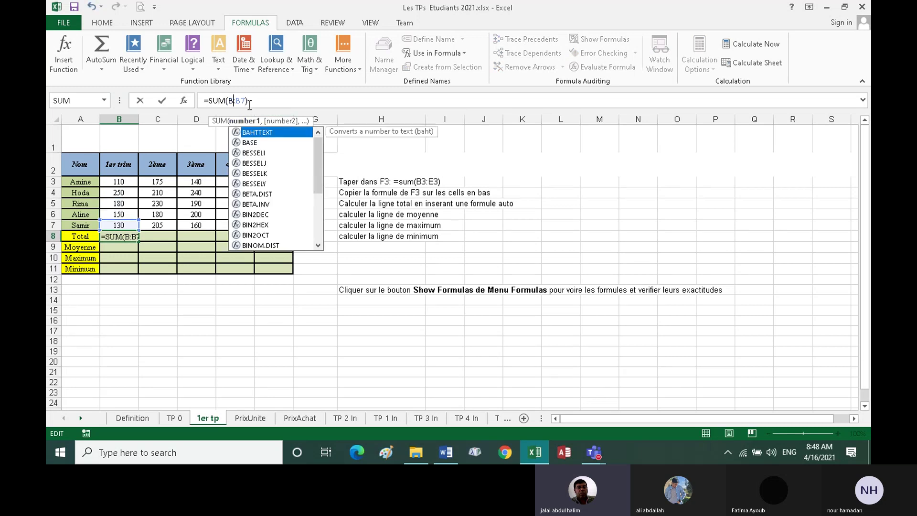
{"action": "type", "text": "3"}
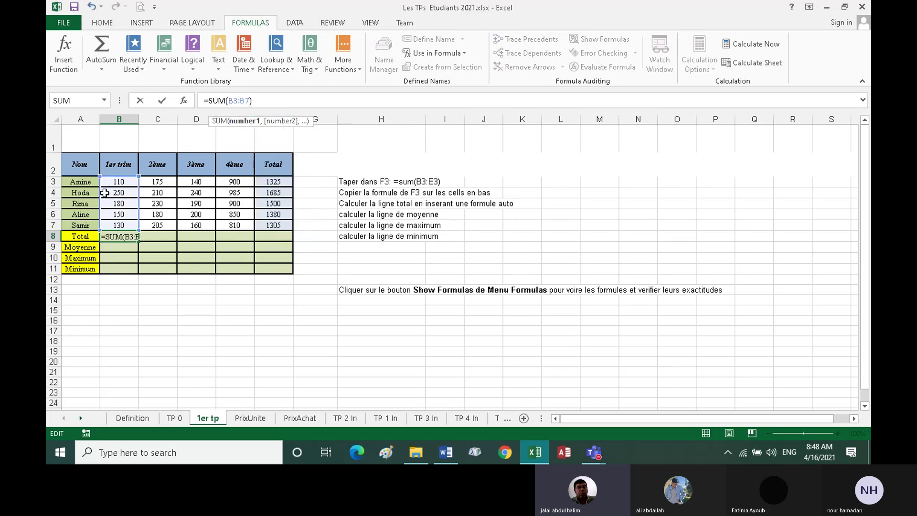
{"action": "left_click", "coordinate": [162, 100]}
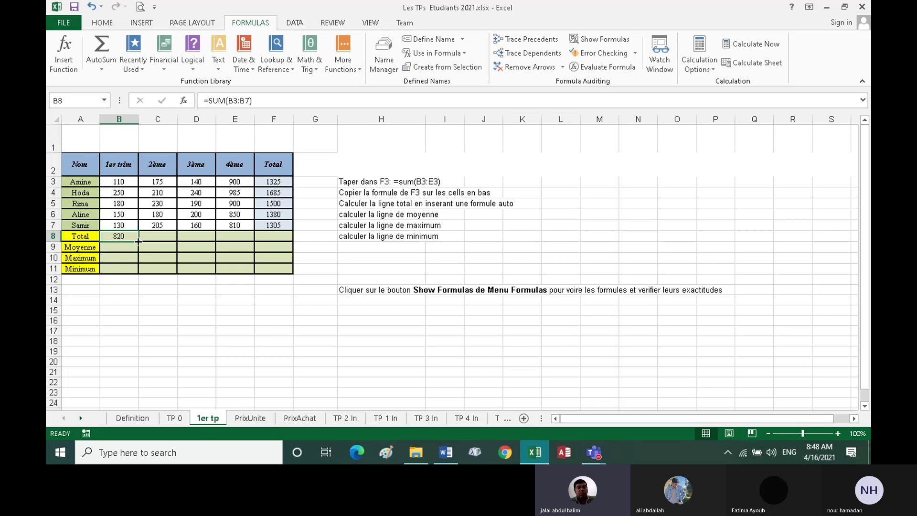
Copy B8's Total formula across to F8, giving 1000, 930, 4445 and 7195.
{"action": "left_click_drag", "start_coordinate": [138, 241], "coordinate": [138, 269]}
{"action": "left_click", "coordinate": [129, 236]}
{"action": "left_click_drag", "start_coordinate": [138, 242], "coordinate": [287, 242]}
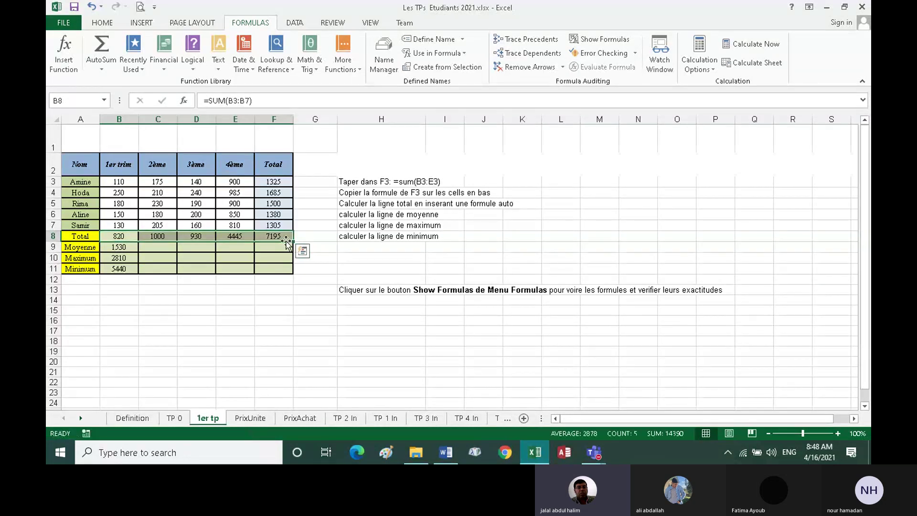
Clear the accidental sums from B9:B11 and check the Total formulas in B8, C8, D8.
{"action": "double_click", "coordinate": [123, 249]}
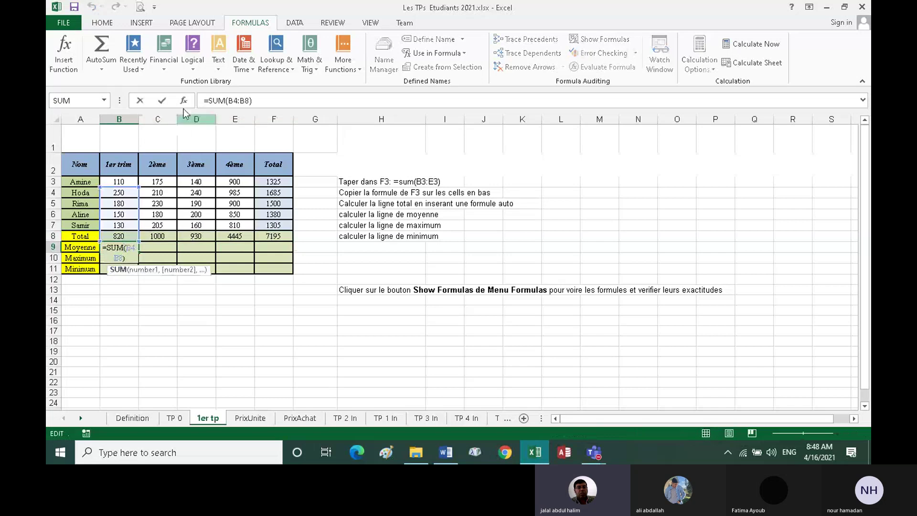
{"action": "left_click", "coordinate": [140, 101]}
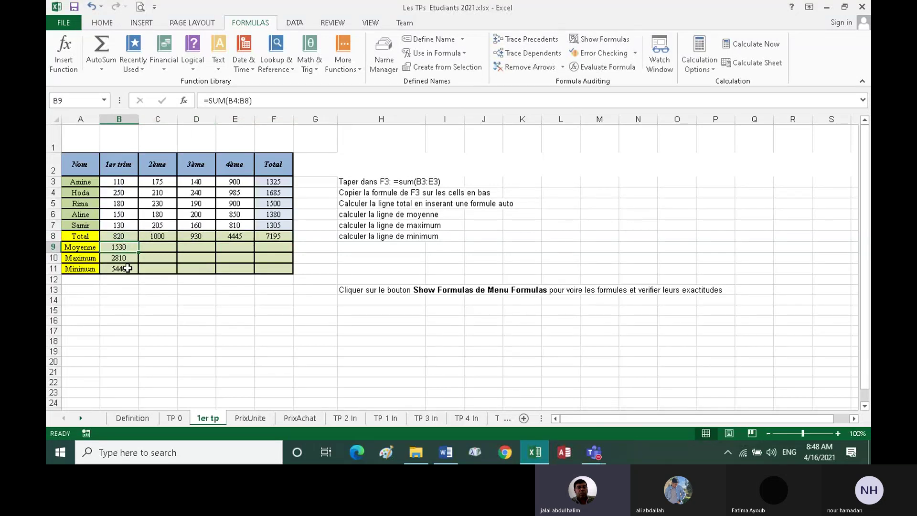
{"action": "left_click_drag", "start_coordinate": [138, 252], "coordinate": [133, 274]}
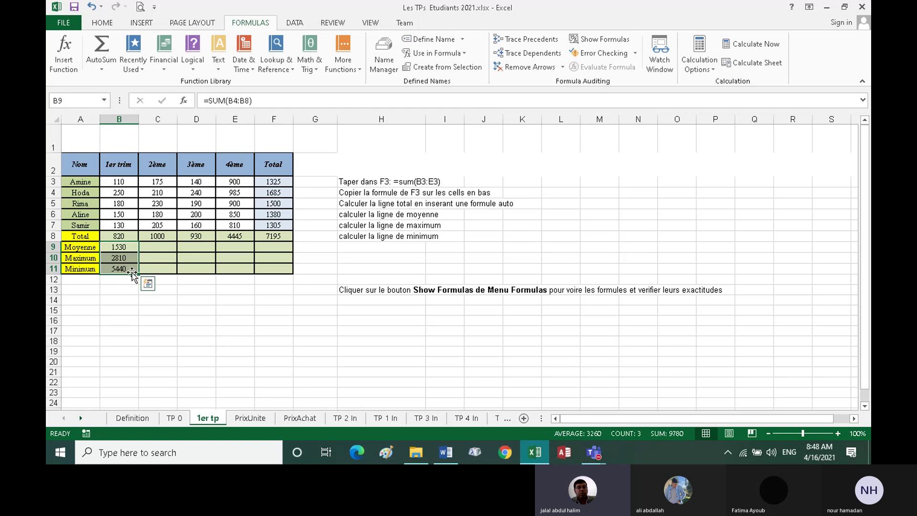
{"action": "key", "text": "Delete"}
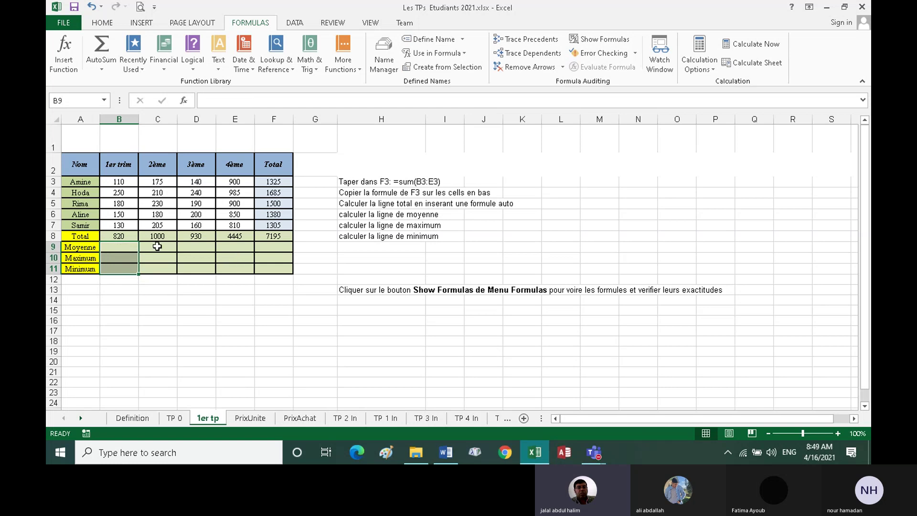
{"action": "left_click", "coordinate": [119, 238]}
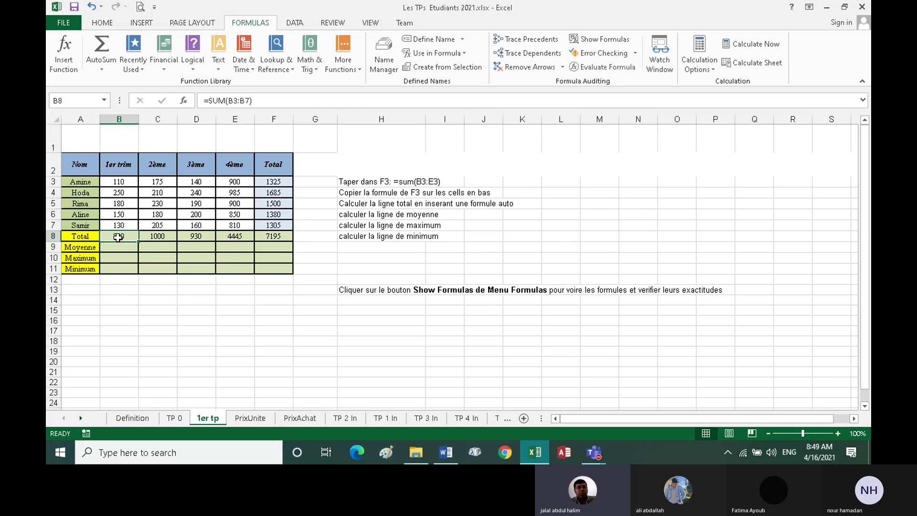
{"action": "left_click", "coordinate": [159, 235]}
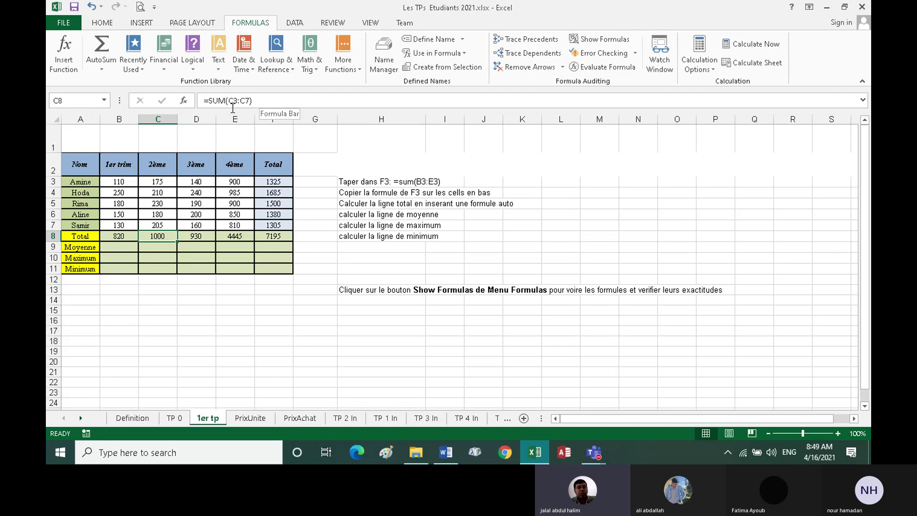
{"action": "left_click", "coordinate": [199, 238]}
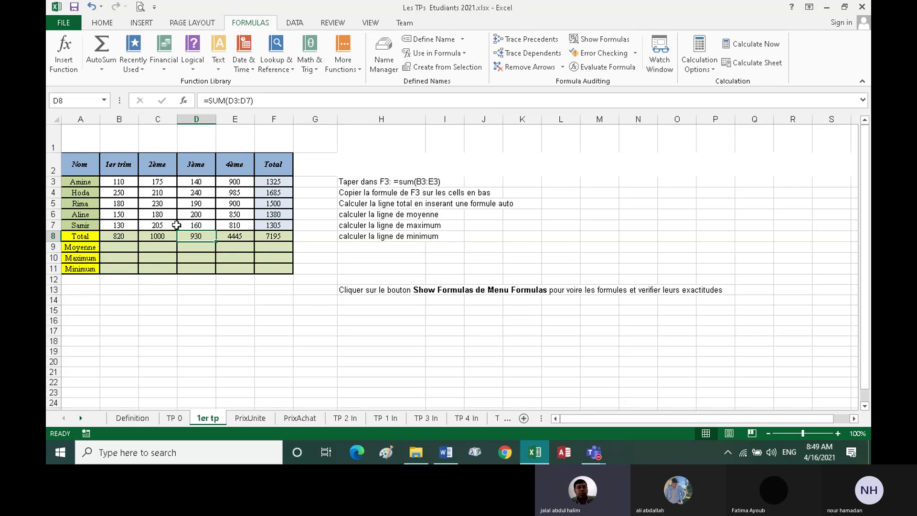
{"action": "left_click", "coordinate": [125, 247]}
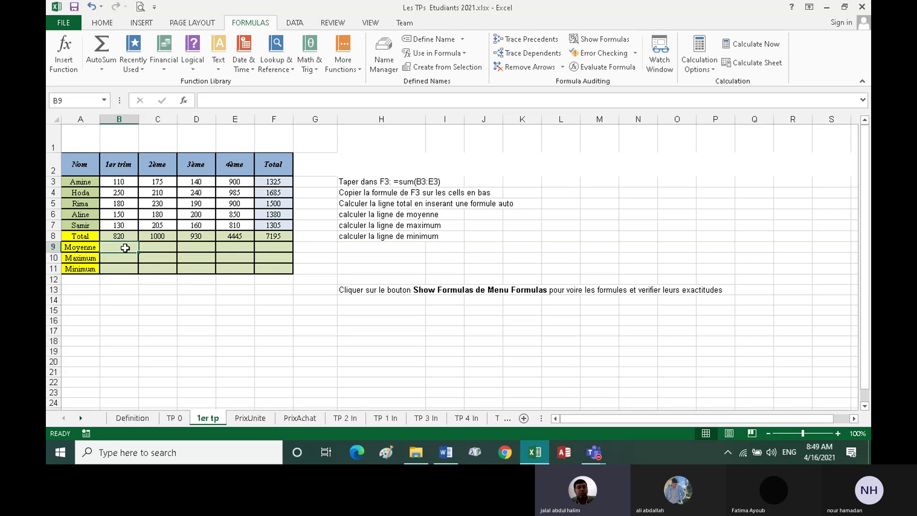
Insert an AutoSum Average in B9 and fix its range to B3:B7, giving 164.
{"action": "left_click", "coordinate": [103, 24]}
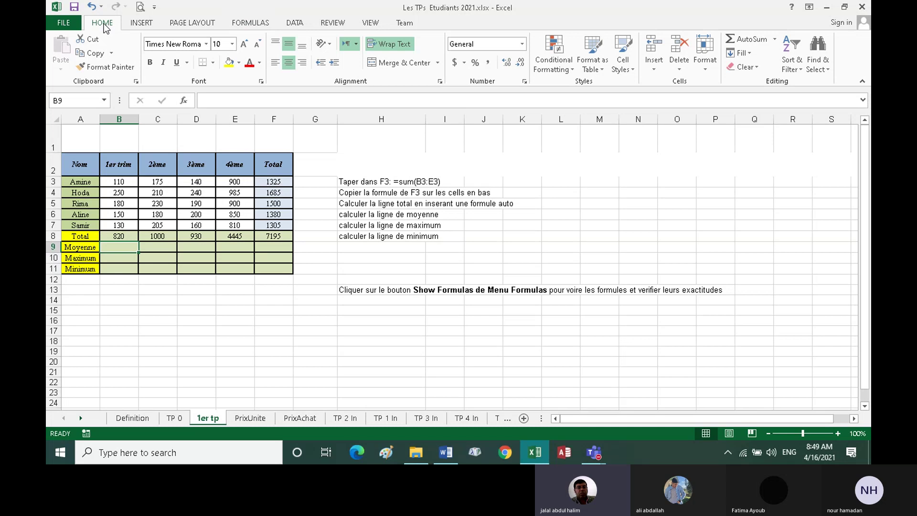
{"action": "double_click", "coordinate": [104, 24]}
{"action": "left_click", "coordinate": [106, 24]}
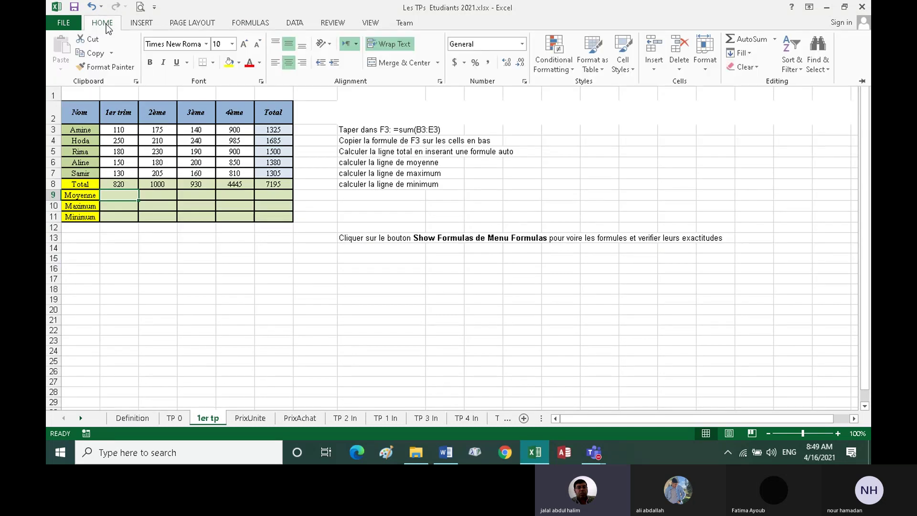
{"action": "left_click", "coordinate": [774, 40]}
{"action": "left_click", "coordinate": [774, 41]}
{"action": "left_click", "coordinate": [775, 40]}
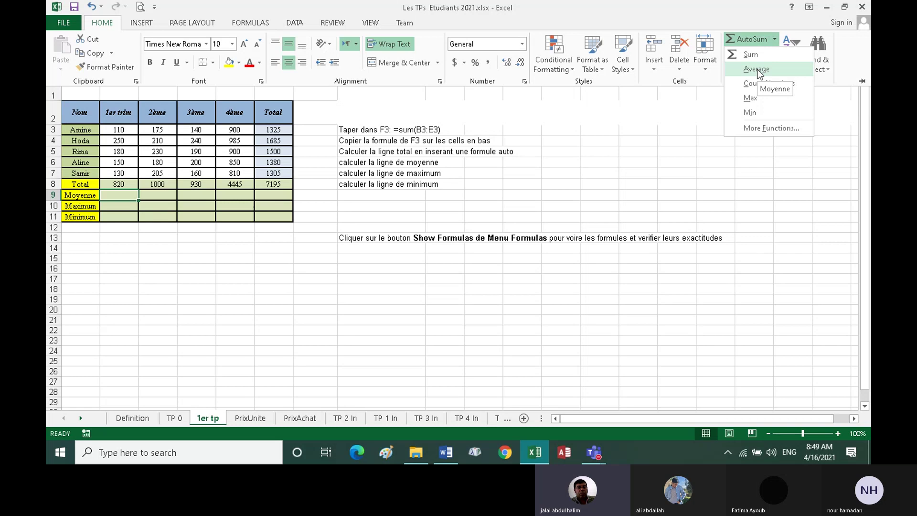
{"action": "left_click", "coordinate": [756, 69]}
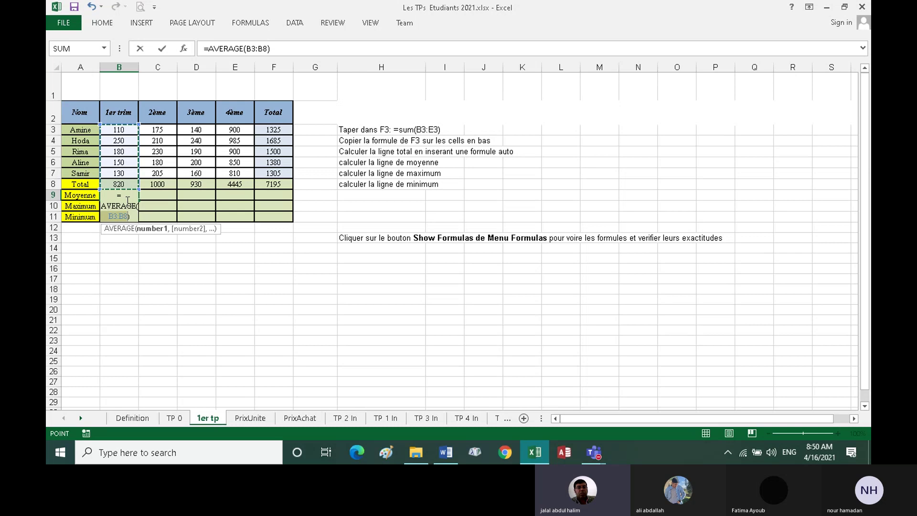
{"action": "left_click", "coordinate": [267, 49]}
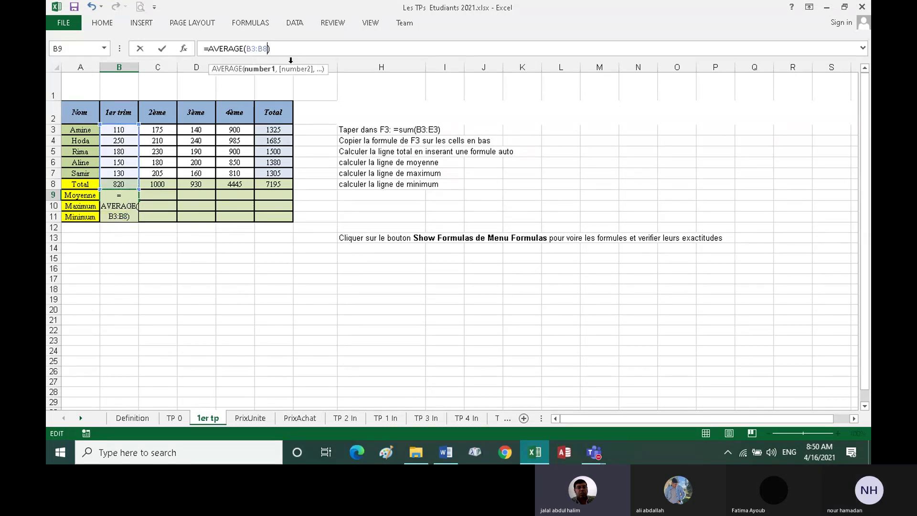
{"action": "key", "text": "BackSpace"}
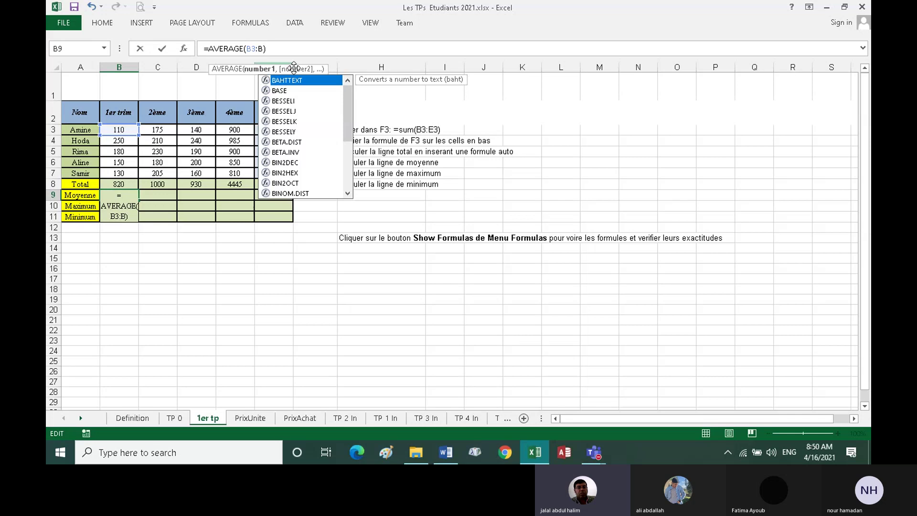
{"action": "type", "text": "7"}
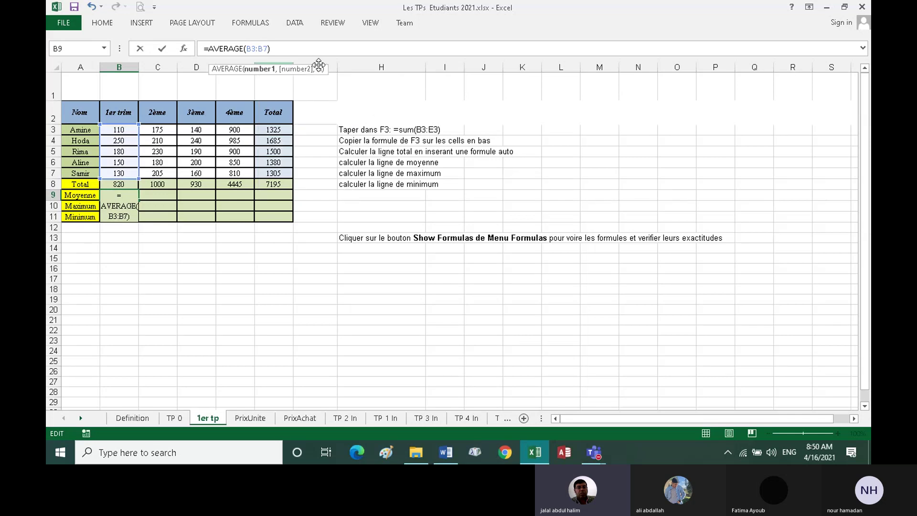
{"action": "left_click", "coordinate": [163, 50]}
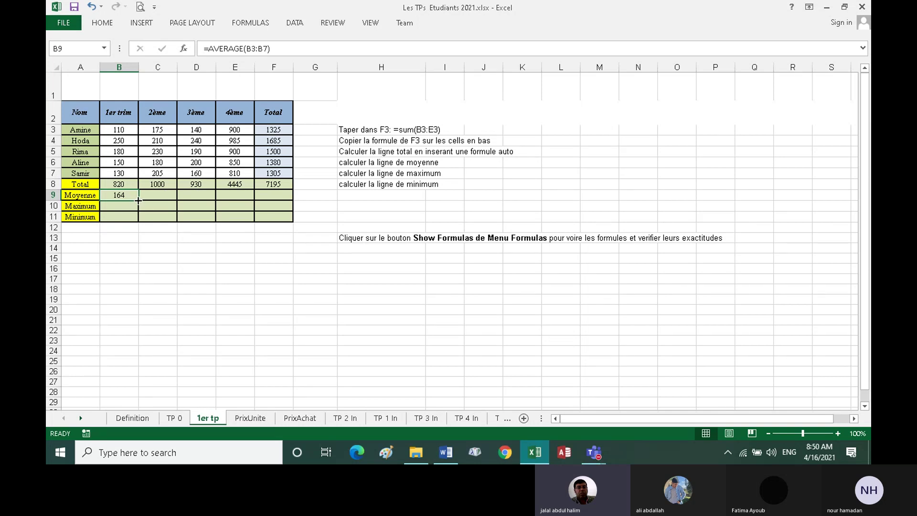
Copy B9's average across to F9, giving 200, 186, 889 and 1439.
{"action": "left_click_drag", "start_coordinate": [138, 200], "coordinate": [277, 197]}
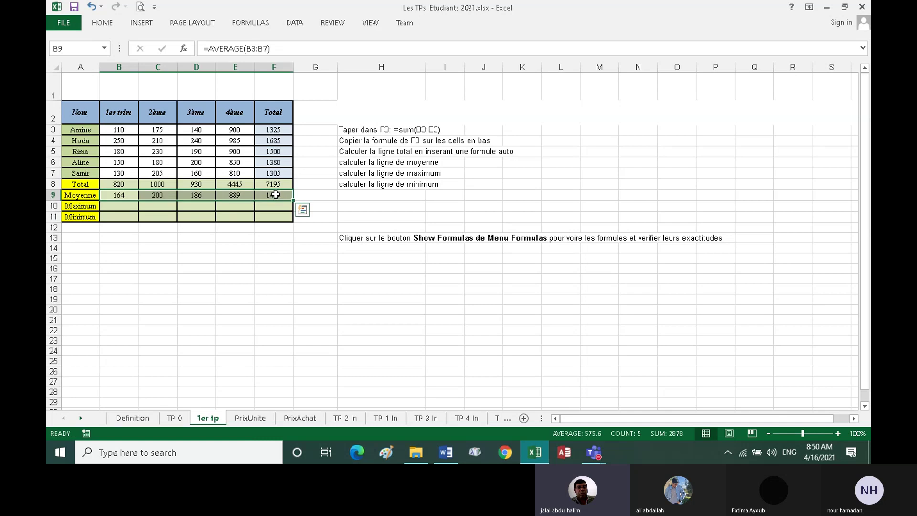
{"action": "left_click", "coordinate": [272, 195]}
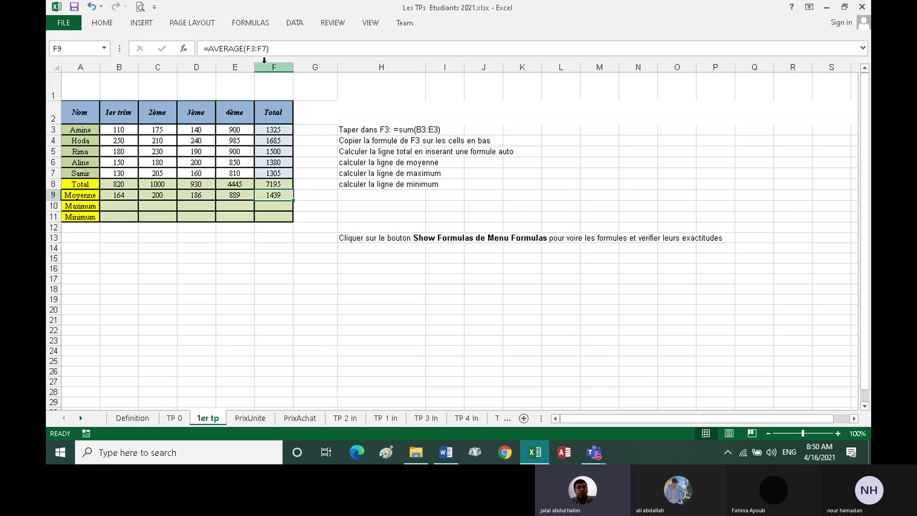
{"action": "left_click", "coordinate": [237, 195]}
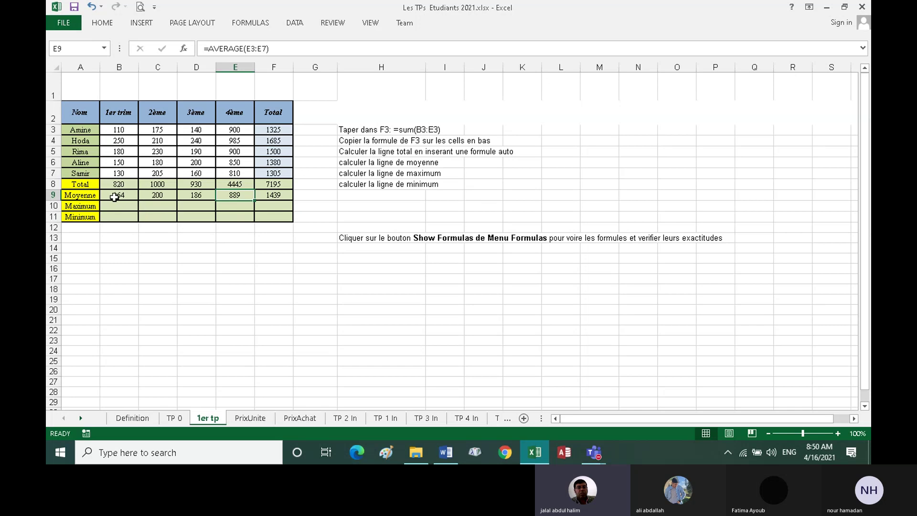
{"action": "left_click", "coordinate": [120, 207]}
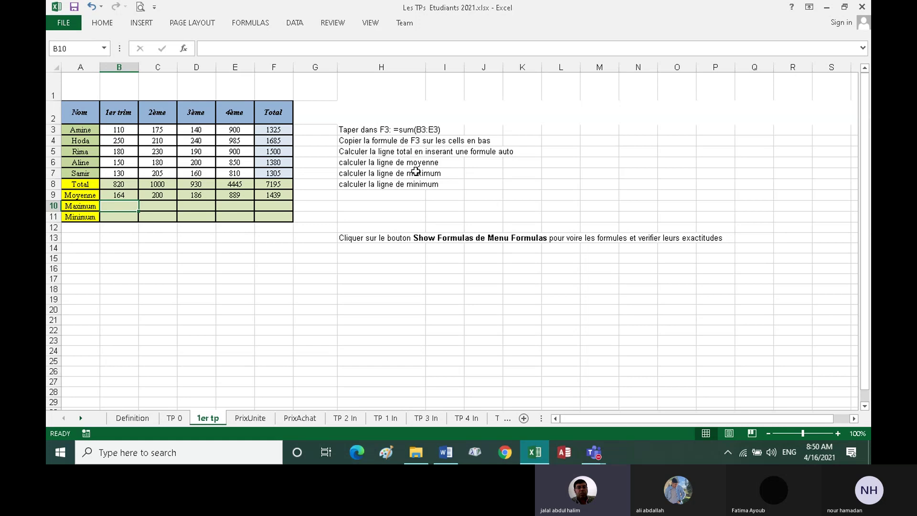
Pin the ribbon back, then fill B10:F10 with MAX of rows 3–7 (250, 230, 240, 985, 1685).
{"action": "left_click", "coordinate": [810, 7]}
{"action": "left_click", "coordinate": [791, 94]}
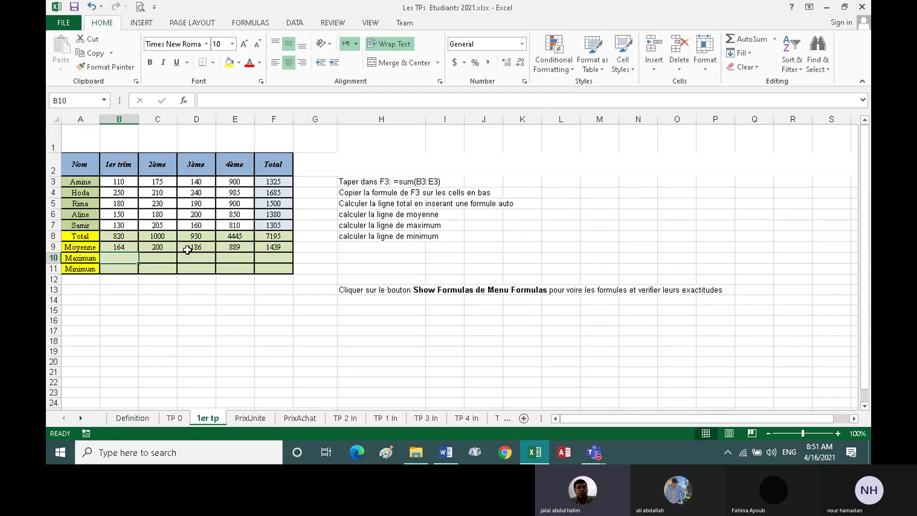
{"action": "left_click", "coordinate": [774, 42]}
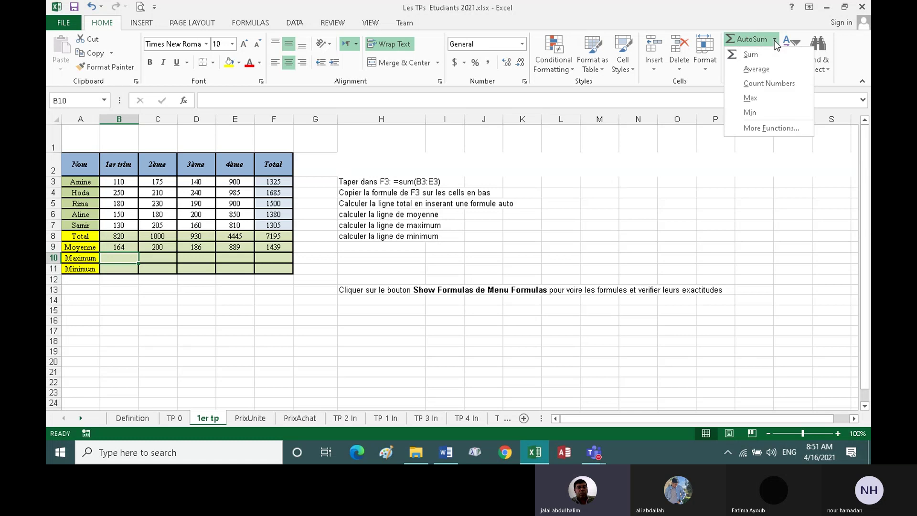
{"action": "left_click", "coordinate": [749, 98]}
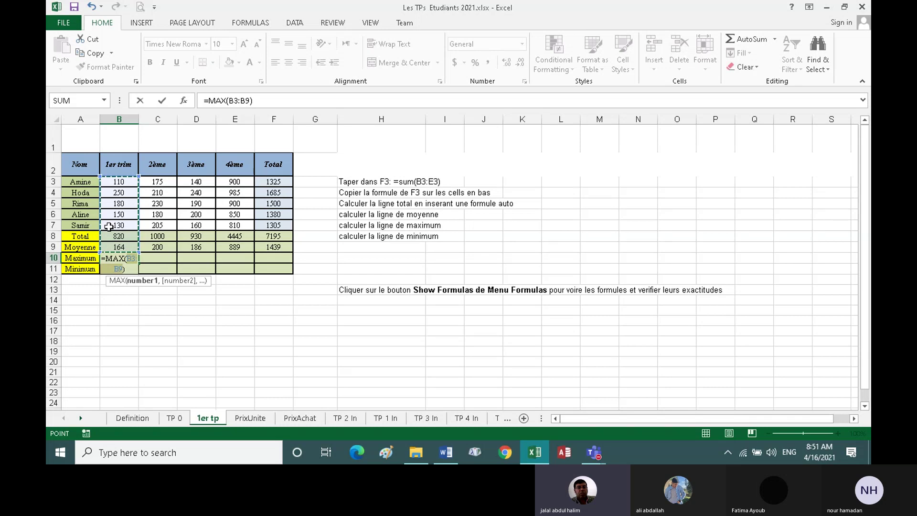
{"action": "left_click_drag", "start_coordinate": [117, 182], "coordinate": [126, 224]}
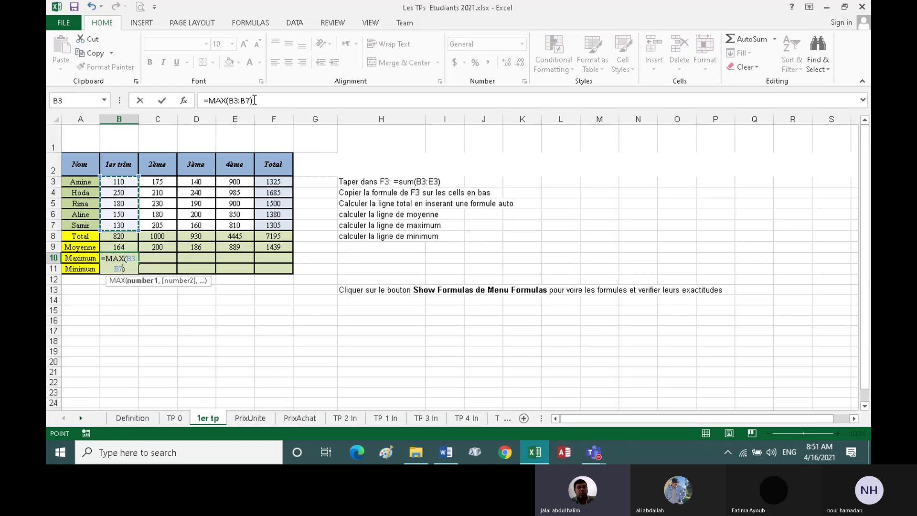
{"action": "left_click", "coordinate": [162, 101]}
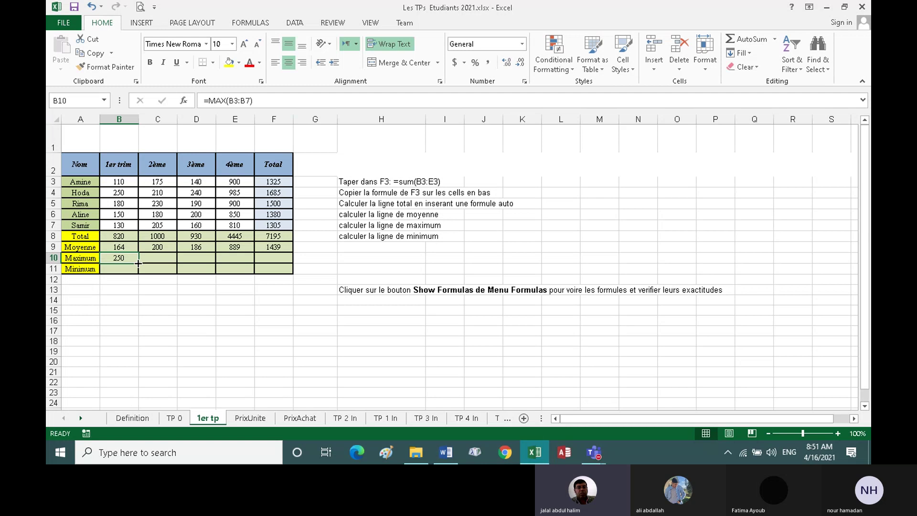
{"action": "left_click_drag", "start_coordinate": [138, 263], "coordinate": [278, 266]}
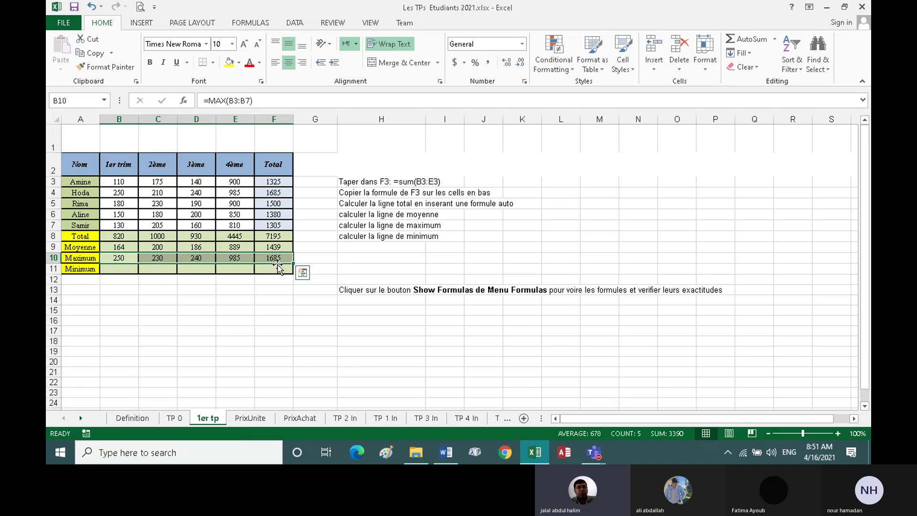
{"action": "left_click", "coordinate": [238, 257]}
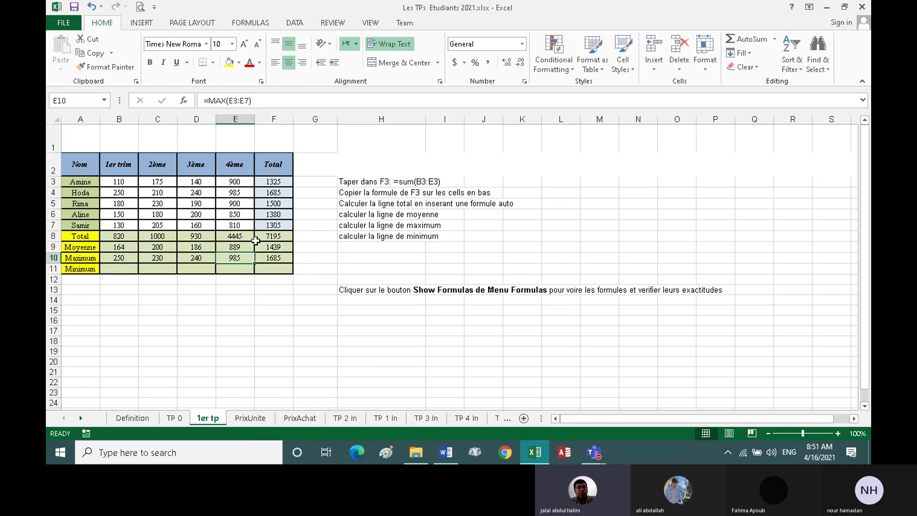
Enter =MIN(B3:B7) in B11 from the AutoSum Min option, giving 110.
{"action": "left_click", "coordinate": [123, 269]}
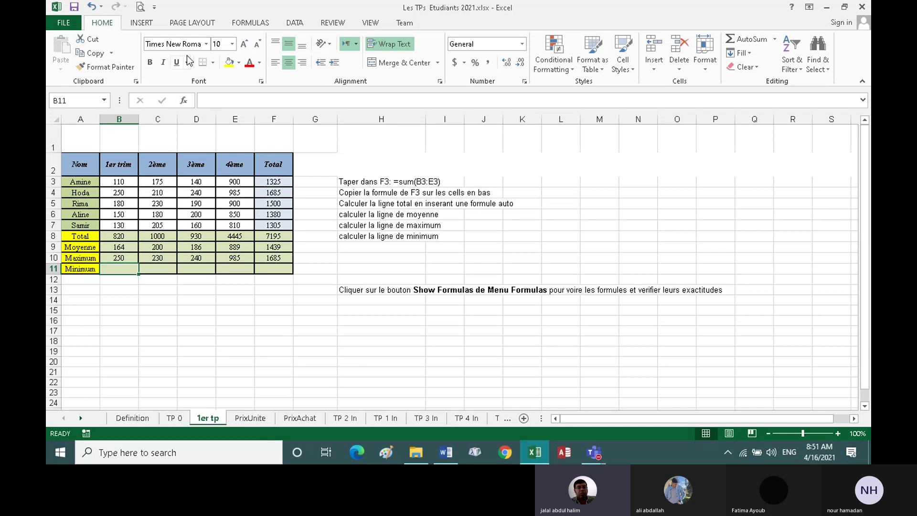
{"action": "left_click", "coordinate": [774, 40]}
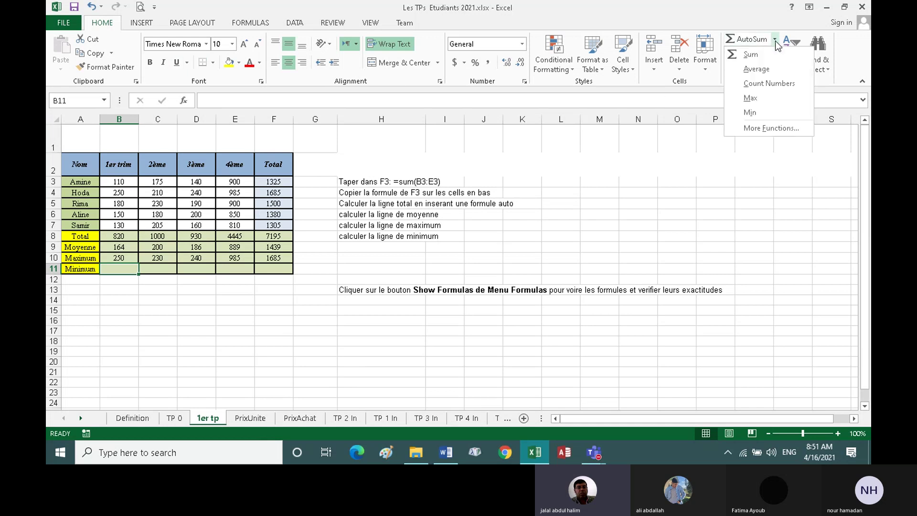
{"action": "left_click", "coordinate": [751, 113]}
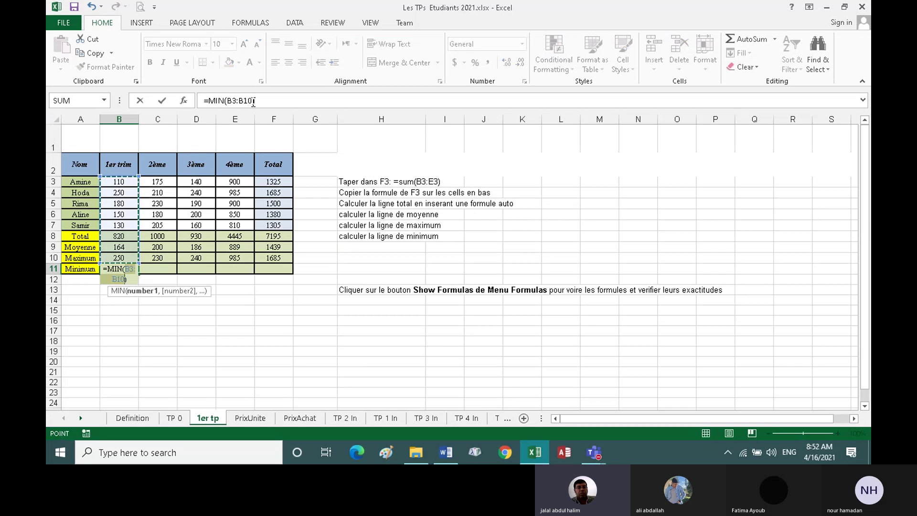
{"action": "left_click", "coordinate": [253, 101]}
{"action": "key", "text": "BackSpace"}
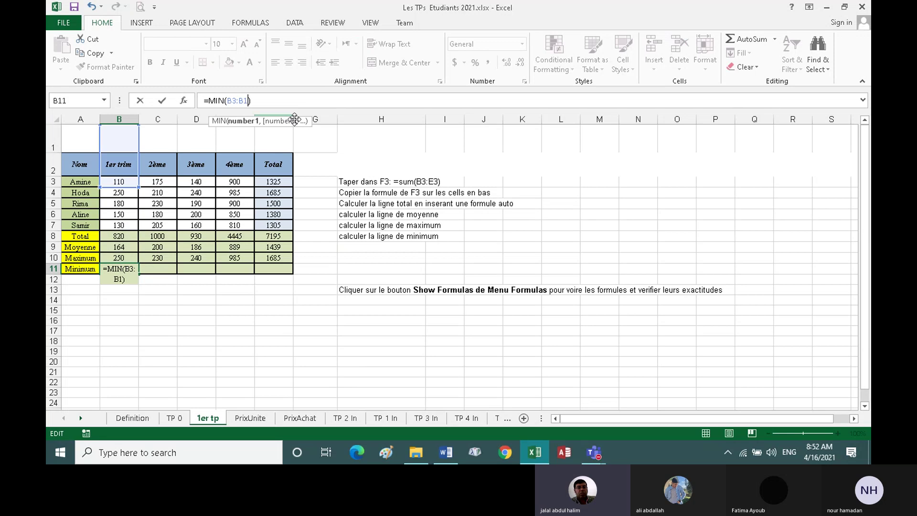
{"action": "key", "text": "BackSpace"}
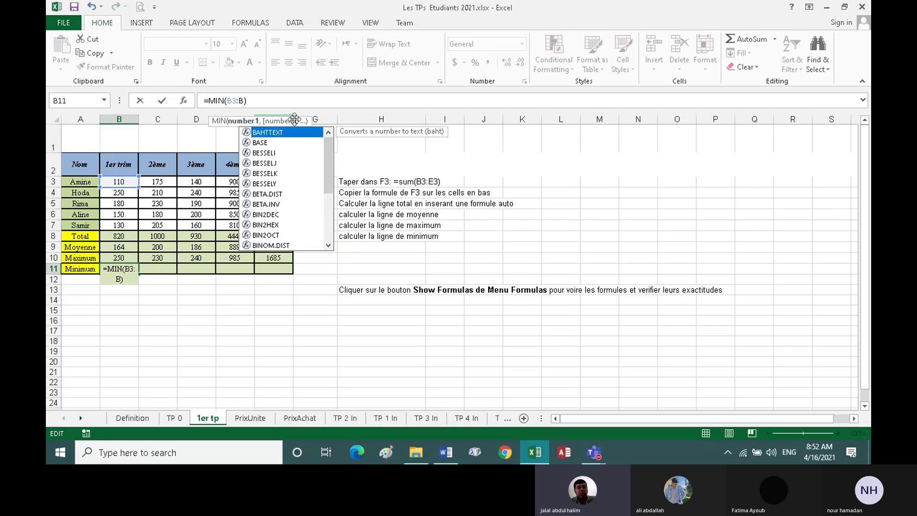
{"action": "type", "text": "7"}
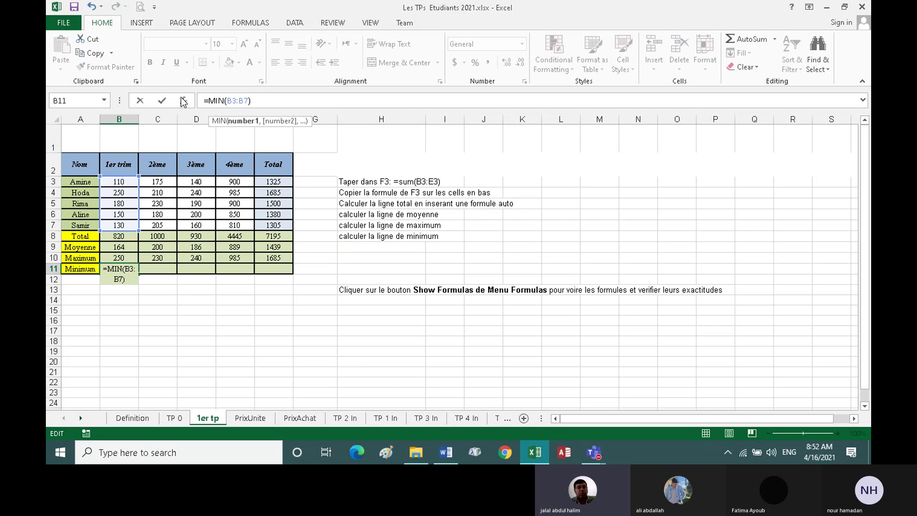
{"action": "left_click", "coordinate": [162, 101]}
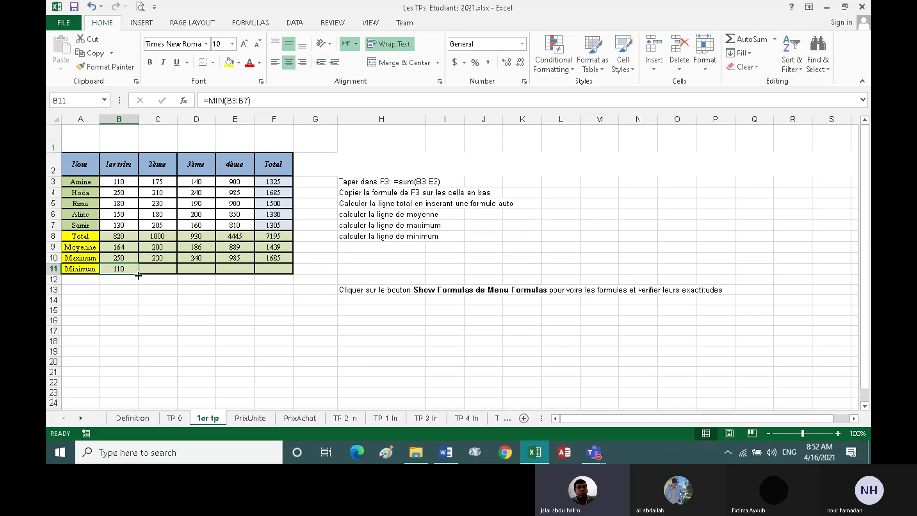
Copy the minimum across to F11, giving 175, 140, 810 and 1305.
{"action": "left_click_drag", "start_coordinate": [138, 273], "coordinate": [276, 274]}
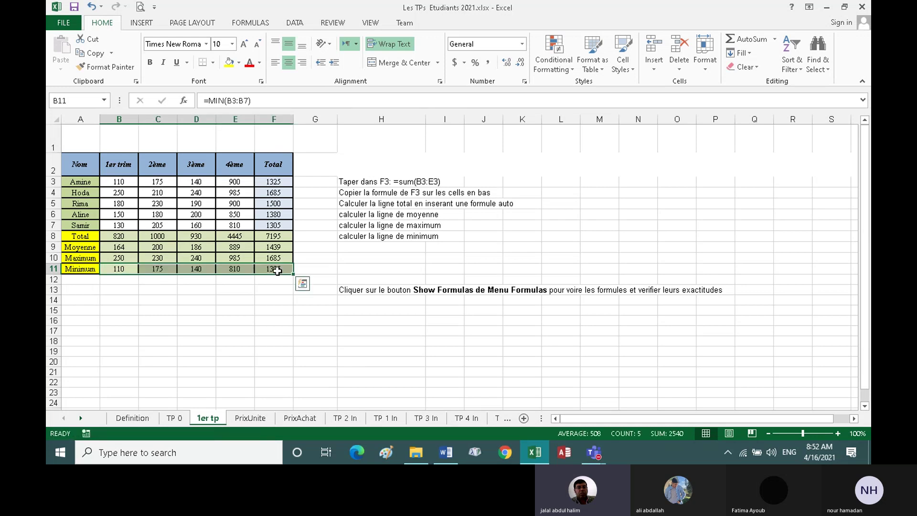
{"action": "left_click", "coordinate": [165, 271]}
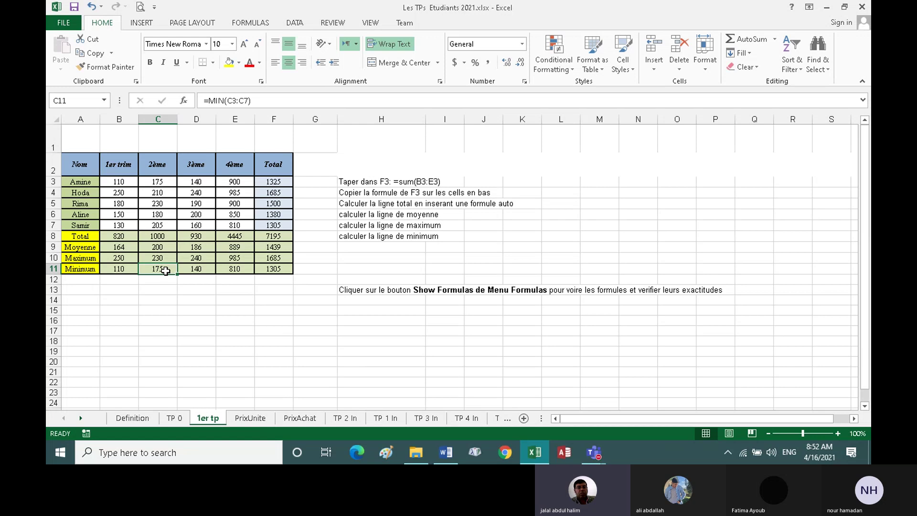
{"action": "left_click", "coordinate": [206, 267]}
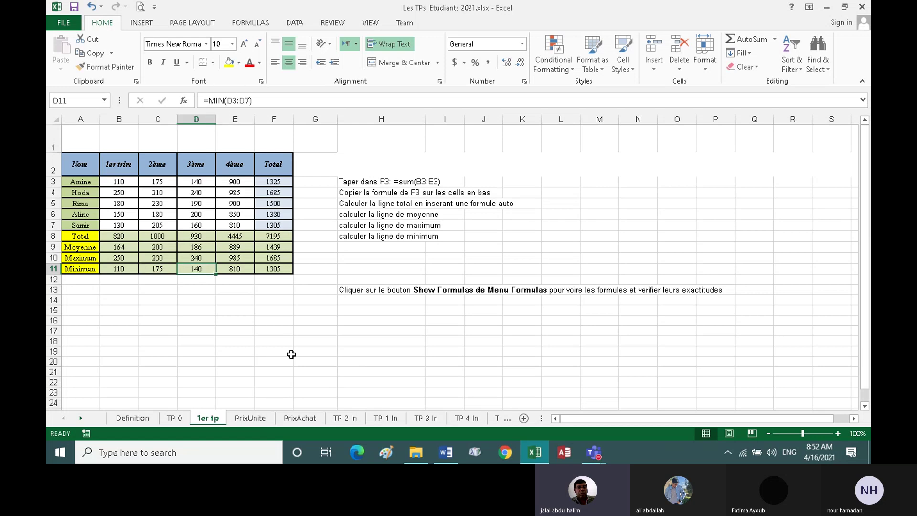
{"action": "left_click", "coordinate": [258, 333]}
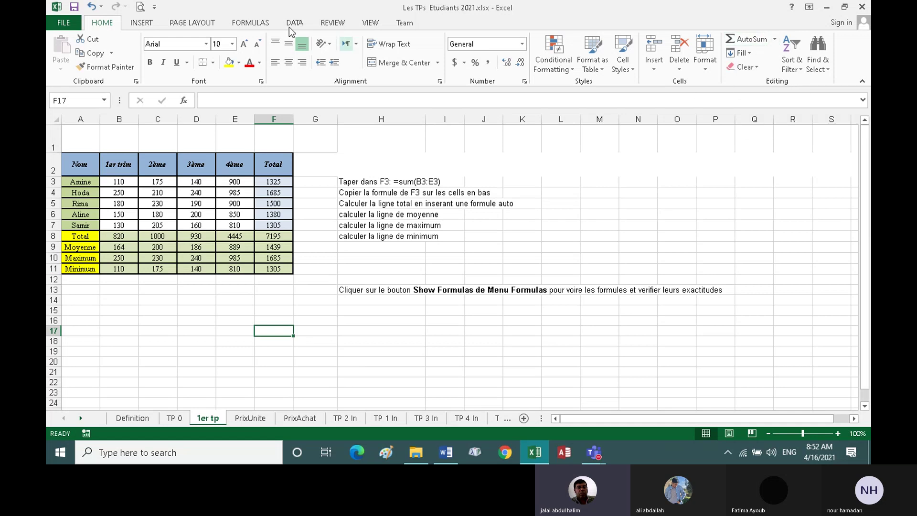
{"action": "left_click", "coordinate": [257, 25]}
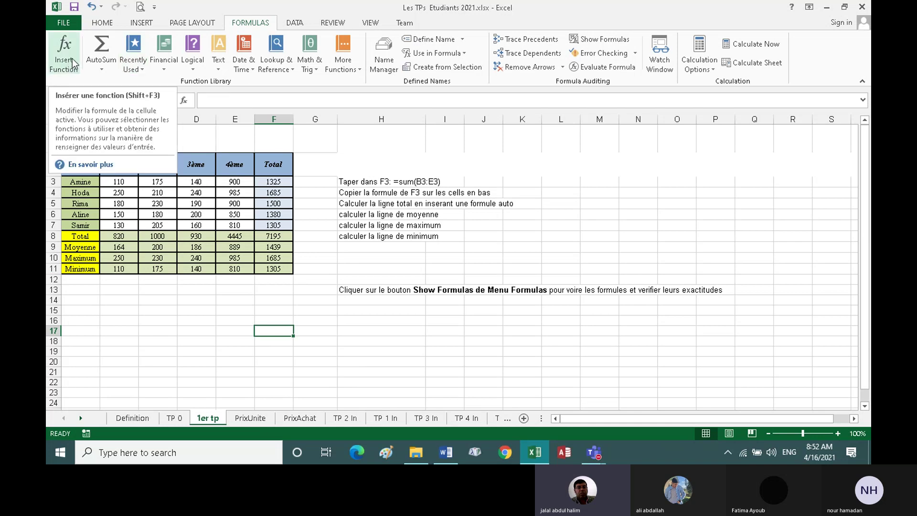
{"action": "left_click", "coordinate": [191, 292]}
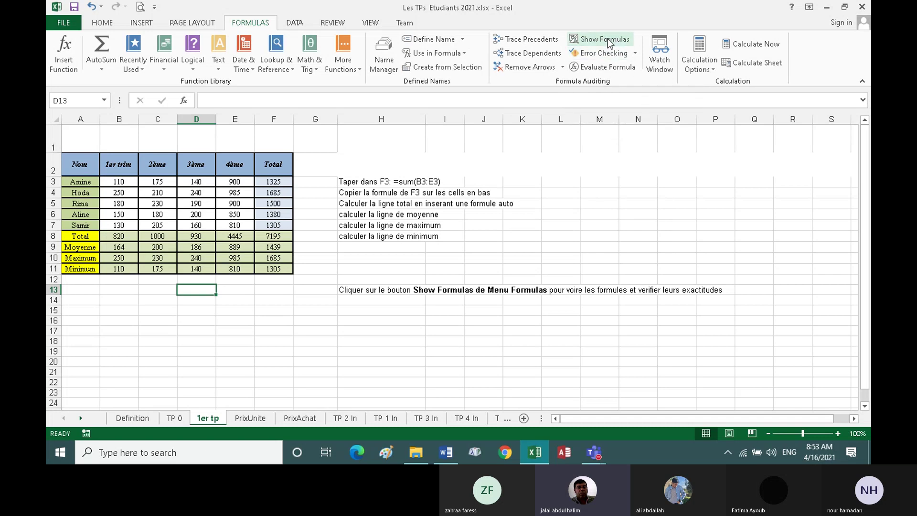
{"action": "left_click", "coordinate": [606, 40]}
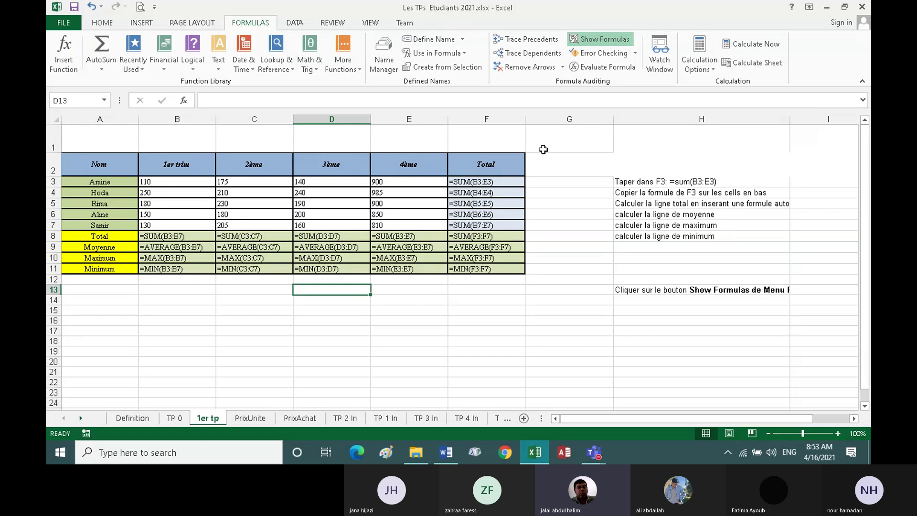
{"action": "left_click", "coordinate": [590, 40]}
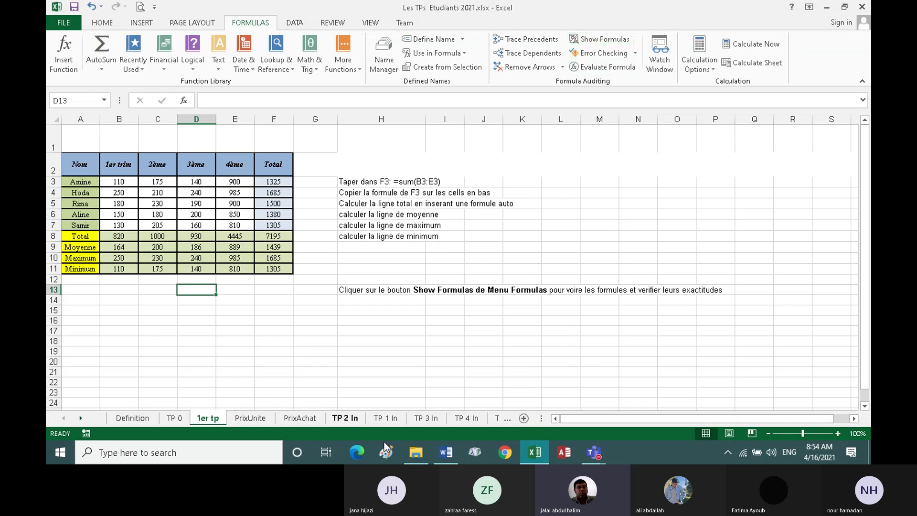
Scroll the TP 1 2 3 Excel 2021 document in Word down to the PrixUnite exercise instructions.
{"action": "left_click", "coordinate": [447, 456]}
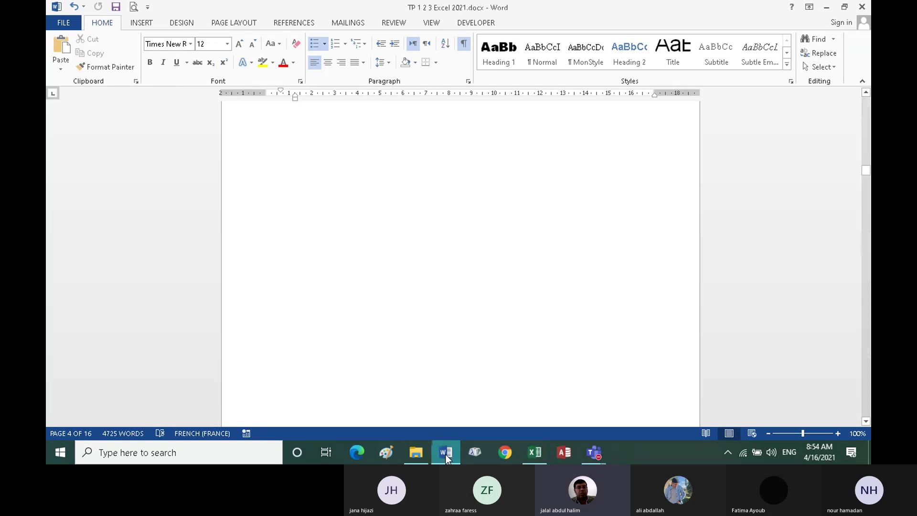
{"action": "scroll", "coordinate": [388, 326], "scroll_direction": "down", "scroll_amount": 2}
{"action": "scroll", "coordinate": [387, 326], "scroll_direction": "down", "scroll_amount": 1}
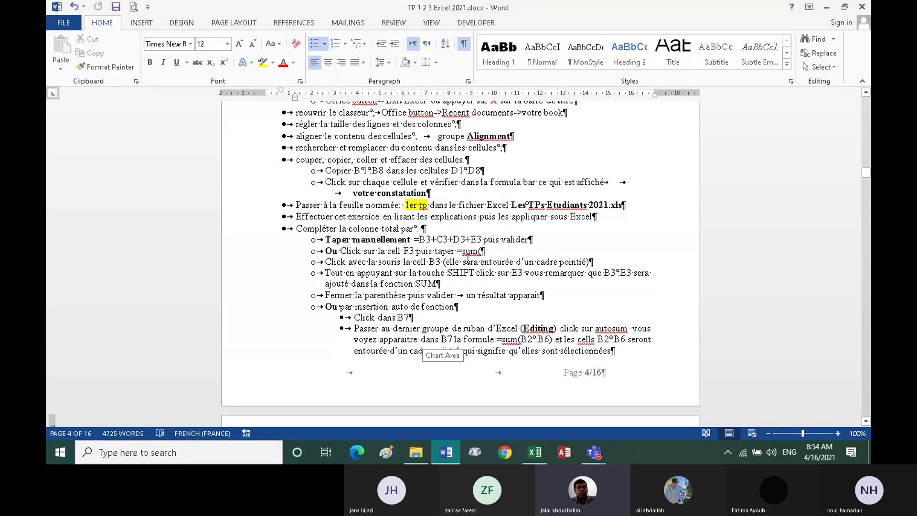
{"action": "scroll", "coordinate": [467, 258], "scroll_direction": "down", "scroll_amount": 1}
{"action": "scroll", "coordinate": [465, 257], "scroll_direction": "down", "scroll_amount": 1}
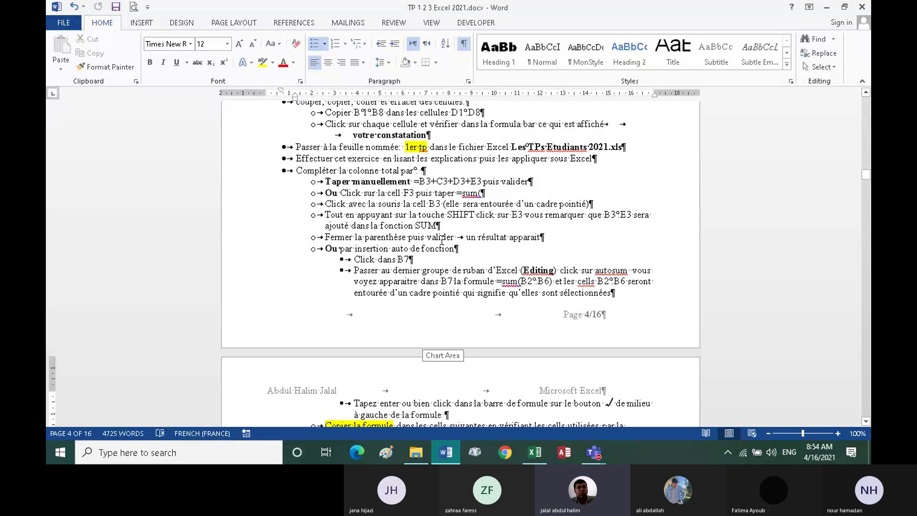
{"action": "scroll", "coordinate": [442, 240], "scroll_direction": "down", "scroll_amount": 1}
{"action": "scroll", "coordinate": [442, 240], "scroll_direction": "down", "scroll_amount": 1}
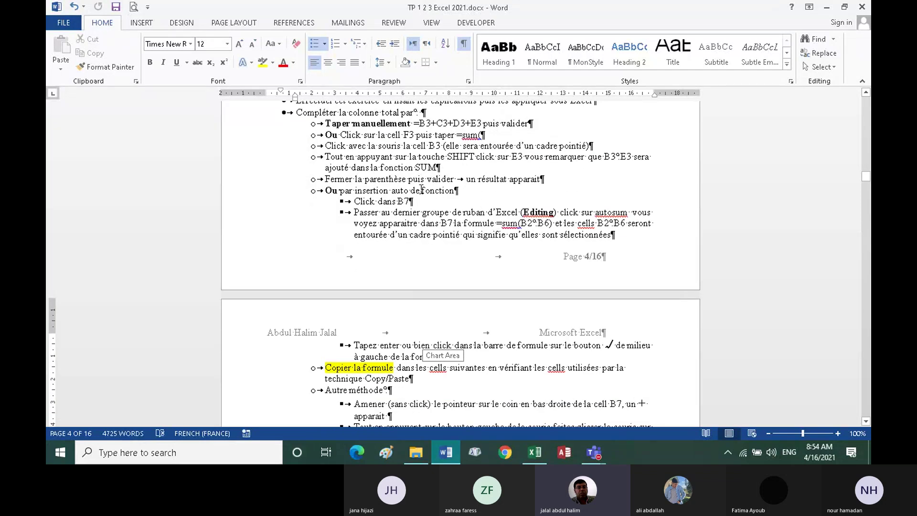
{"action": "scroll", "coordinate": [420, 187], "scroll_direction": "down", "scroll_amount": 1}
{"action": "scroll", "coordinate": [425, 194], "scroll_direction": "down", "scroll_amount": 1}
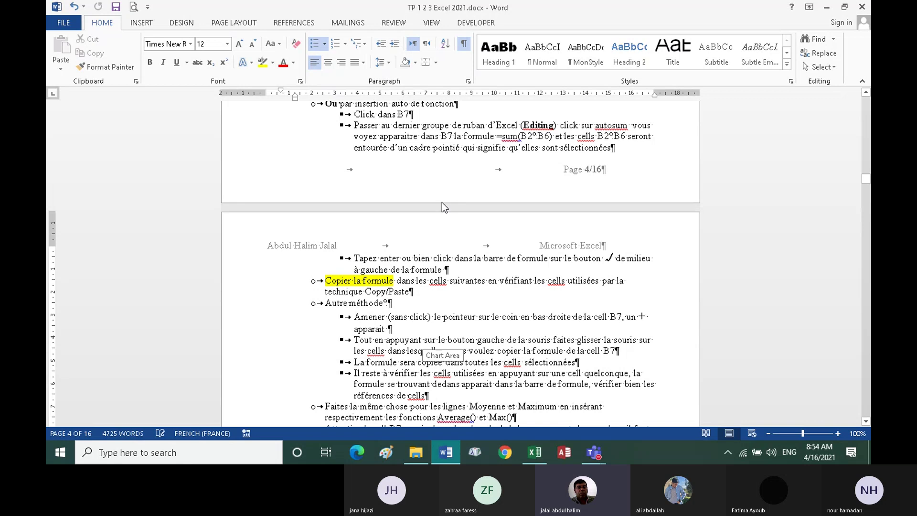
{"action": "scroll", "coordinate": [436, 204], "scroll_direction": "down", "scroll_amount": 1}
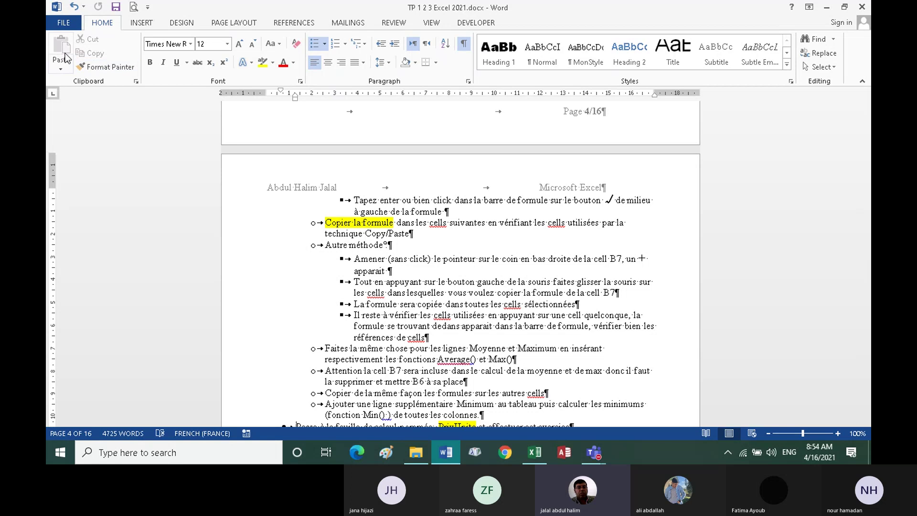
{"action": "scroll", "coordinate": [405, 245], "scroll_direction": "down", "scroll_amount": 2}
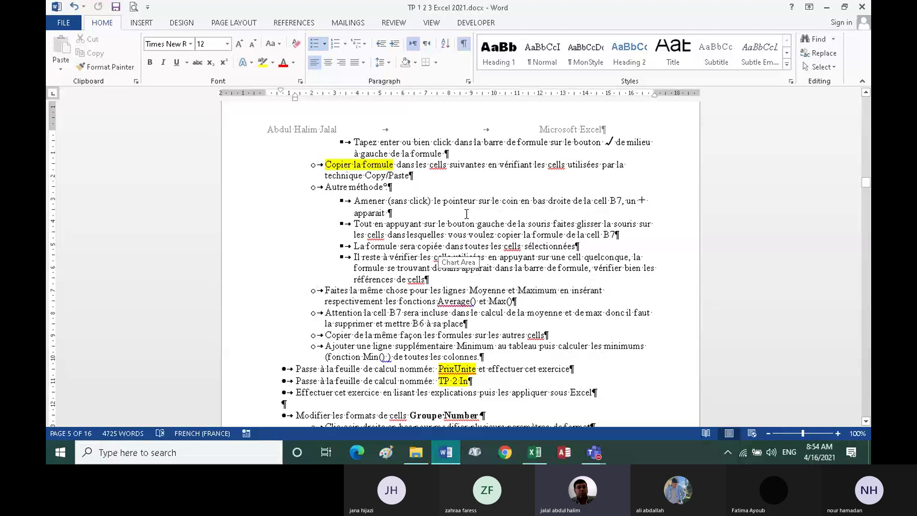
{"action": "scroll", "coordinate": [407, 216], "scroll_direction": "down", "scroll_amount": 2}
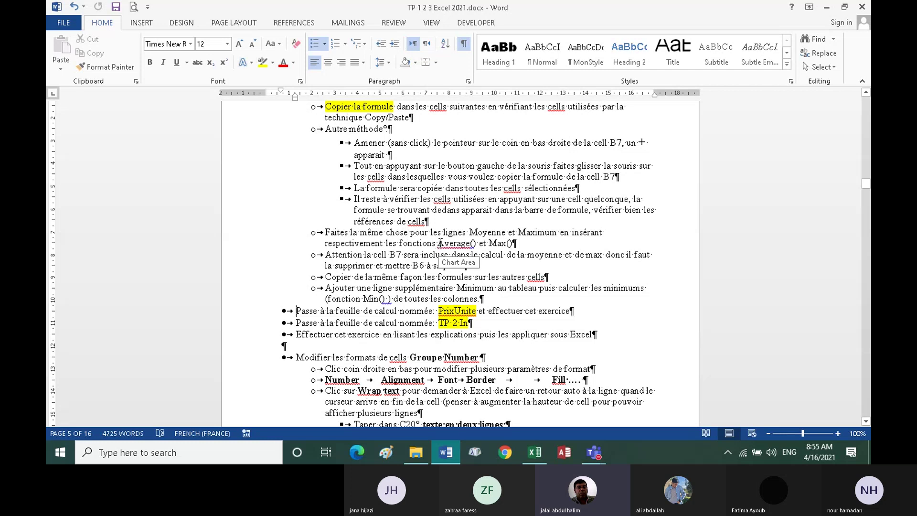
{"action": "scroll", "coordinate": [398, 253], "scroll_direction": "down", "scroll_amount": 2}
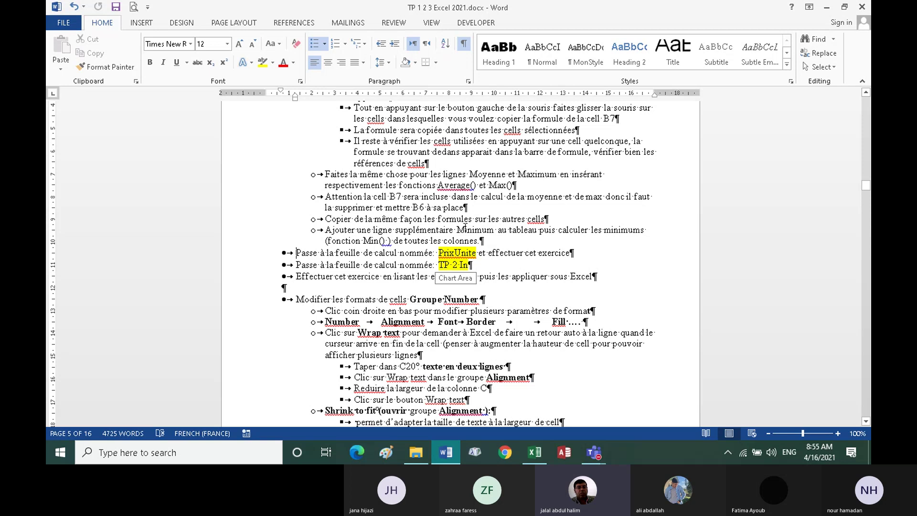
{"action": "scroll", "coordinate": [478, 229], "scroll_direction": "down", "scroll_amount": 1}
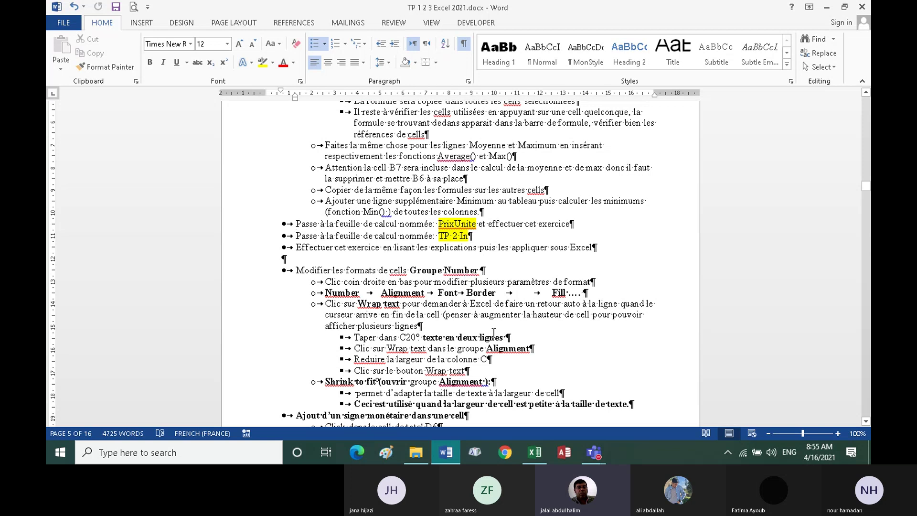
{"action": "left_click", "coordinate": [535, 456]}
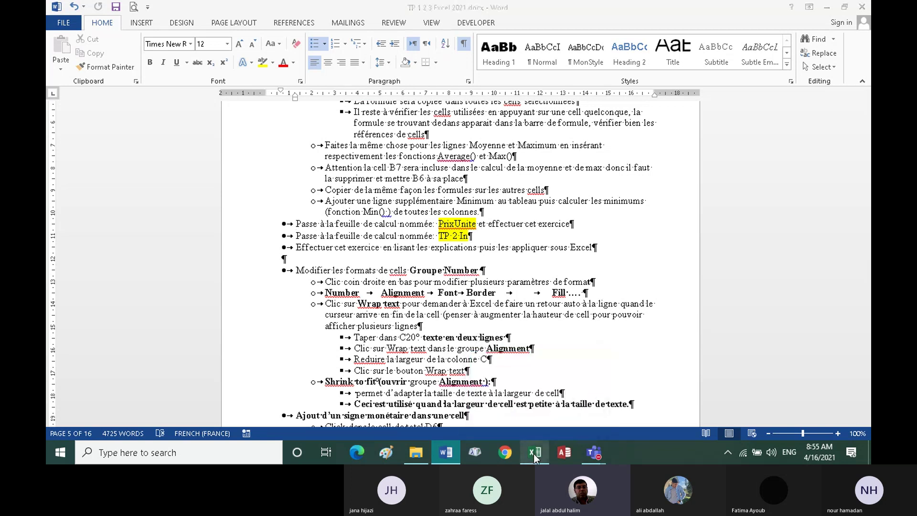
Return to Excel, open the PrixUnite sheet and select D2, the first Total cell.
{"action": "left_click", "coordinate": [534, 456]}
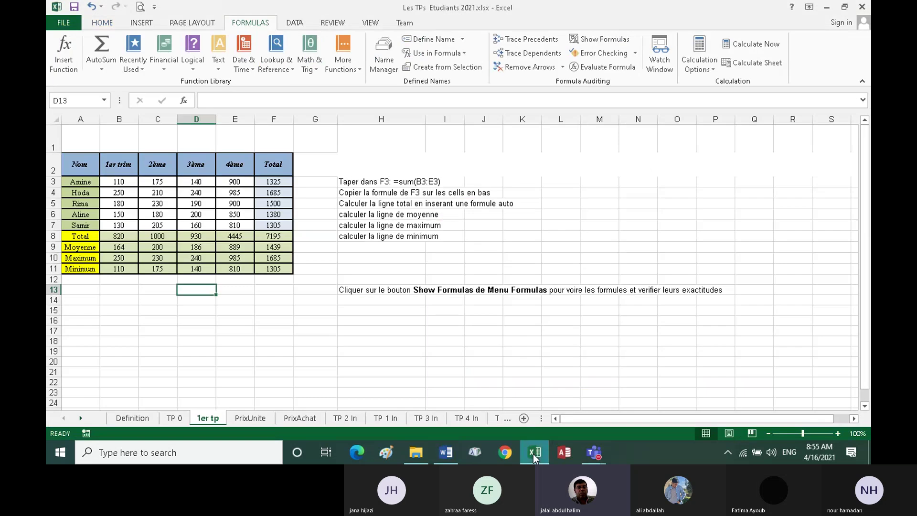
{"action": "left_click", "coordinate": [254, 419]}
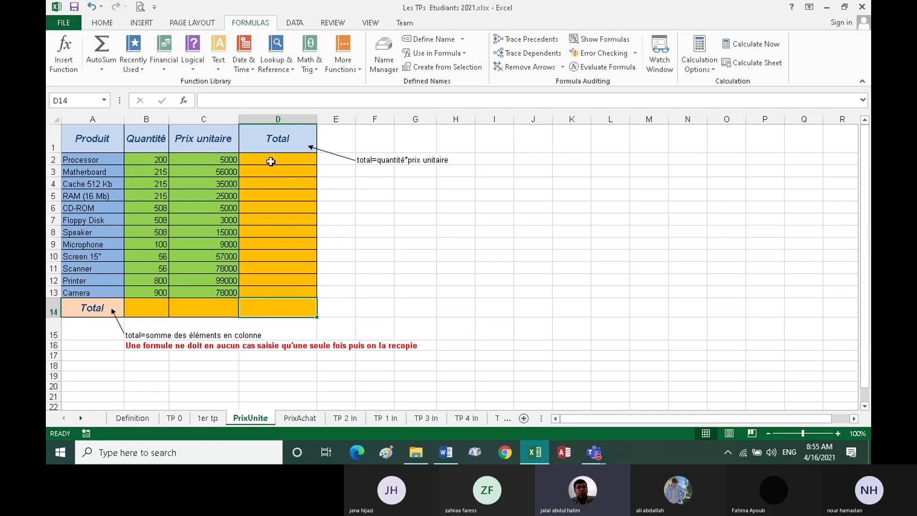
{"action": "left_click", "coordinate": [268, 160]}
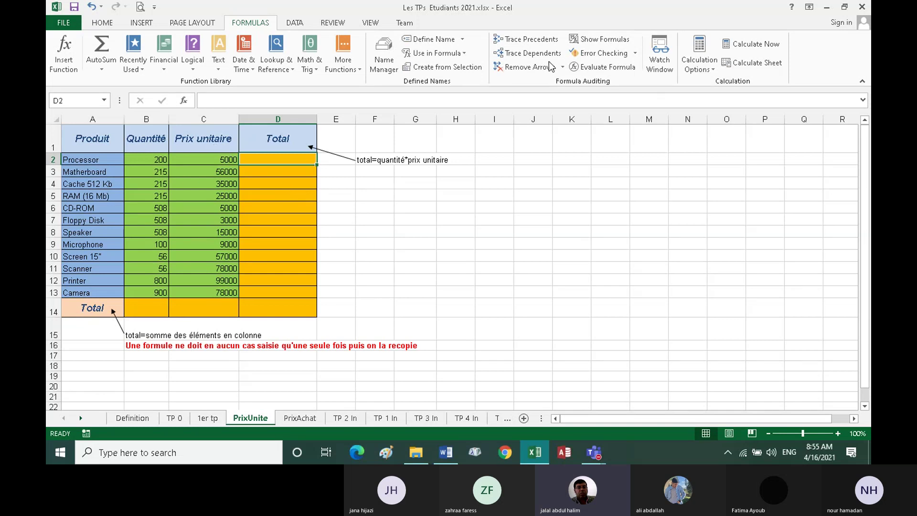
{"action": "left_click", "coordinate": [108, 25]}
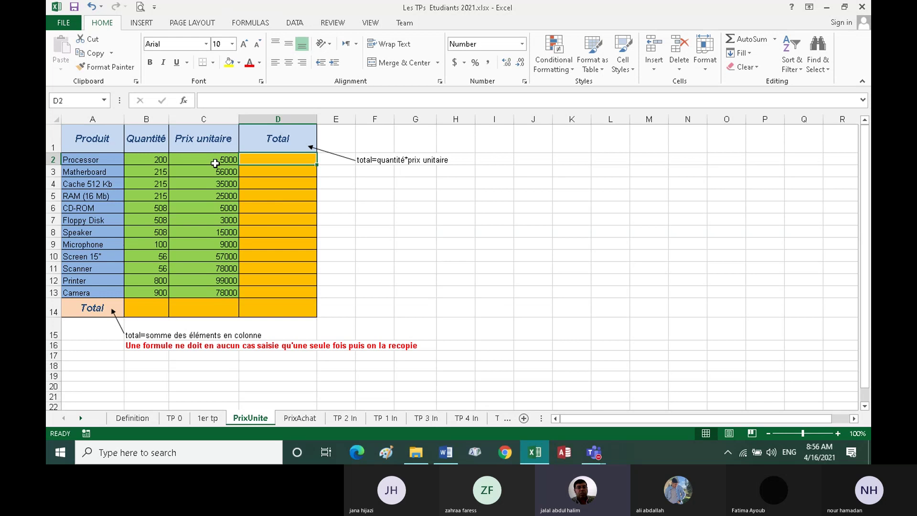
{"action": "type", "text": "="}
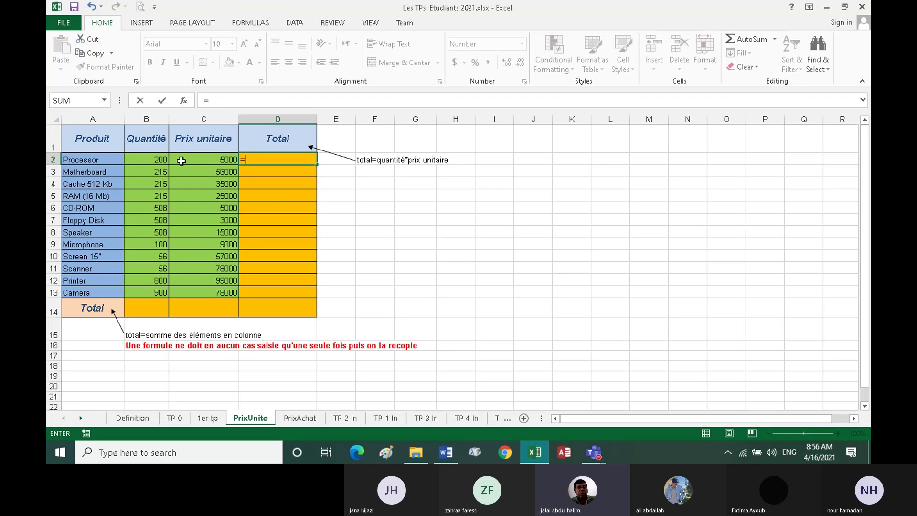
{"action": "left_click", "coordinate": [158, 160]}
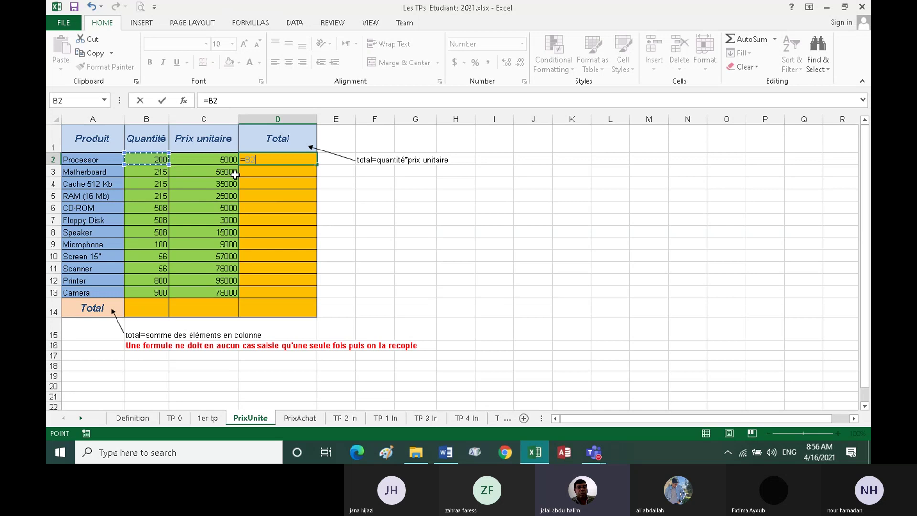
{"action": "type", "text": "*"}
{"action": "left_click", "coordinate": [212, 159]}
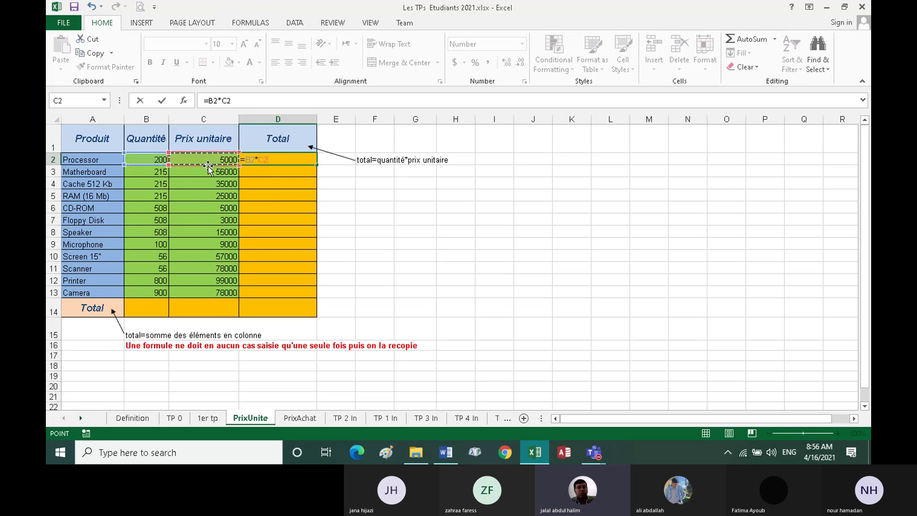
{"action": "left_click", "coordinate": [162, 103]}
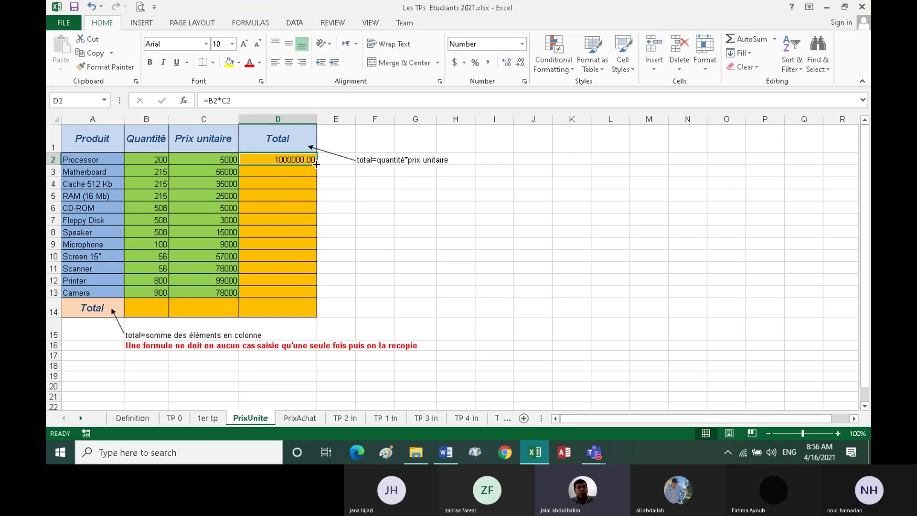
{"action": "left_click_drag", "start_coordinate": [316, 163], "coordinate": [316, 346]}
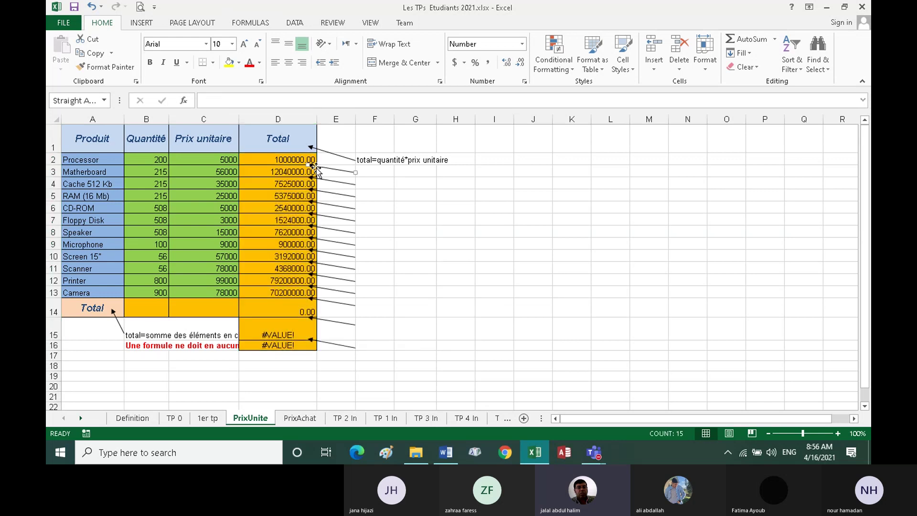
{"action": "left_click", "coordinate": [316, 168]}
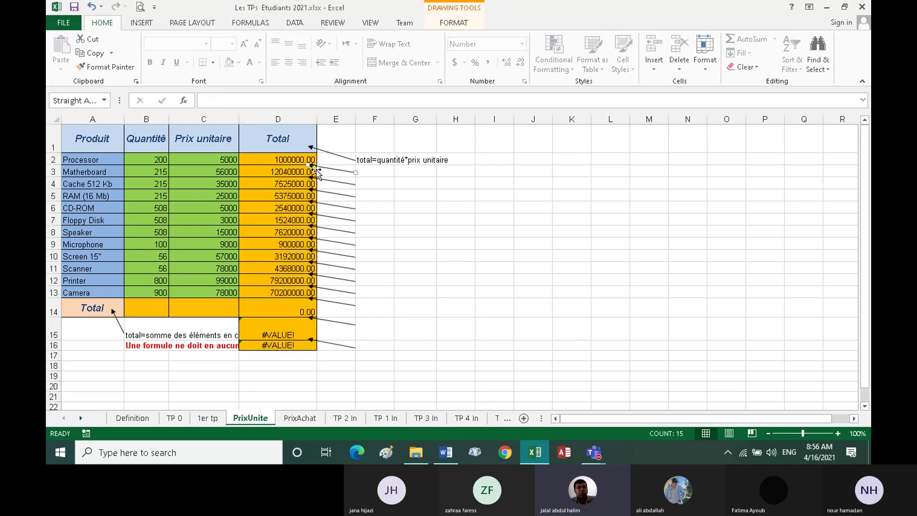
{"action": "left_click", "coordinate": [91, 8]}
{"action": "left_click", "coordinate": [91, 8]}
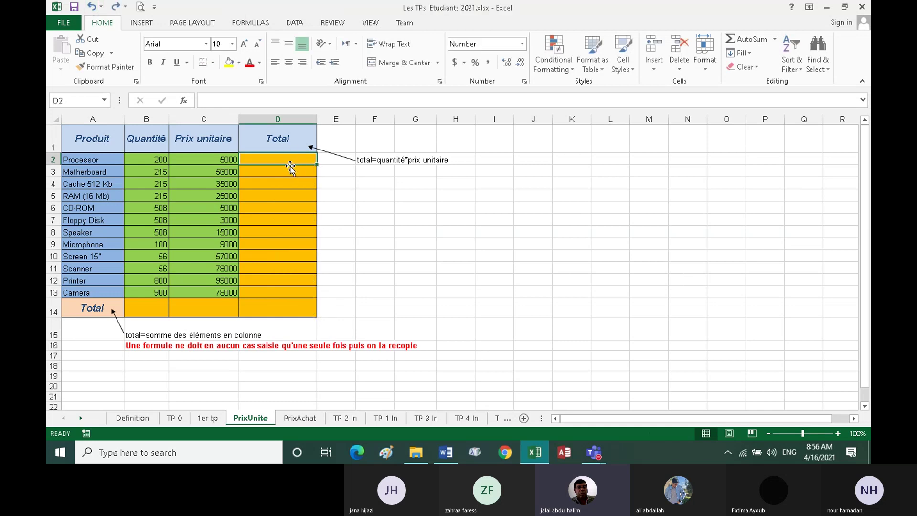
Enter the Total formula =B2*C2 in cell D2.
{"action": "type", "text": "="}
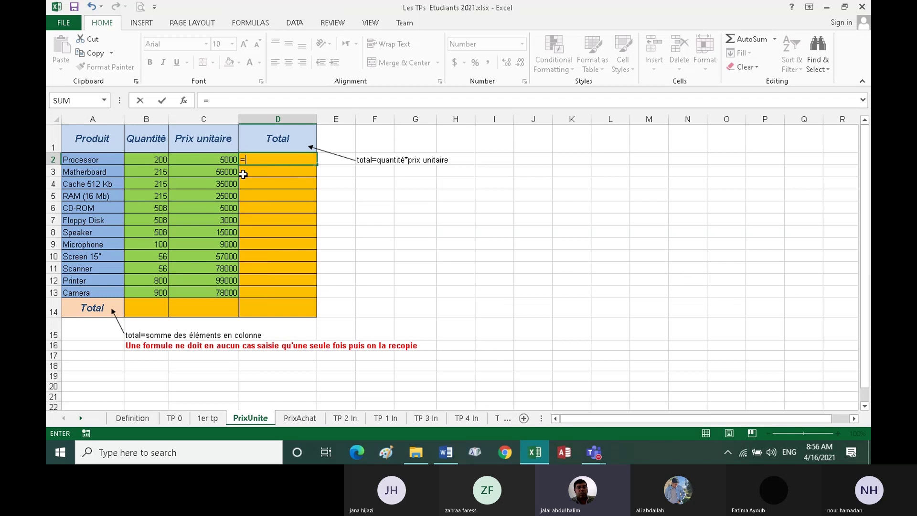
{"action": "left_click", "coordinate": [150, 163]}
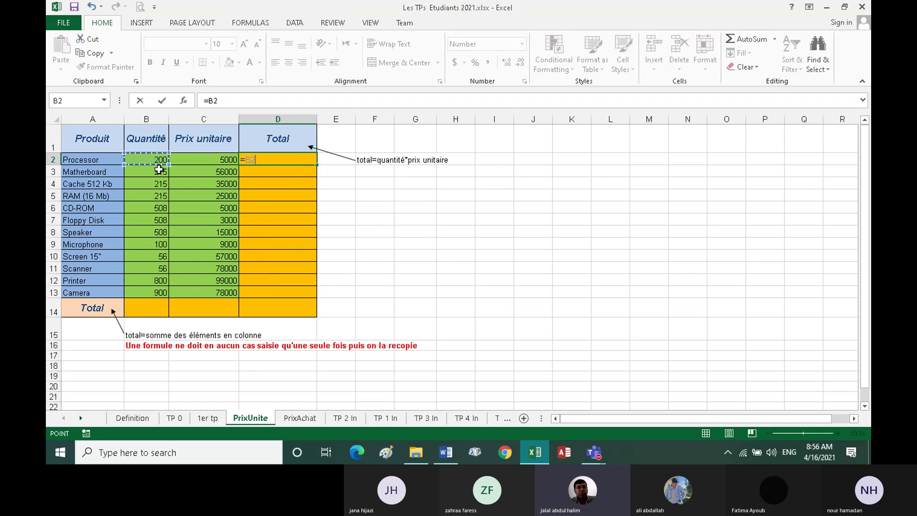
{"action": "type", "text": "*"}
{"action": "left_click", "coordinate": [231, 159]}
{"action": "key", "text": "Return"}
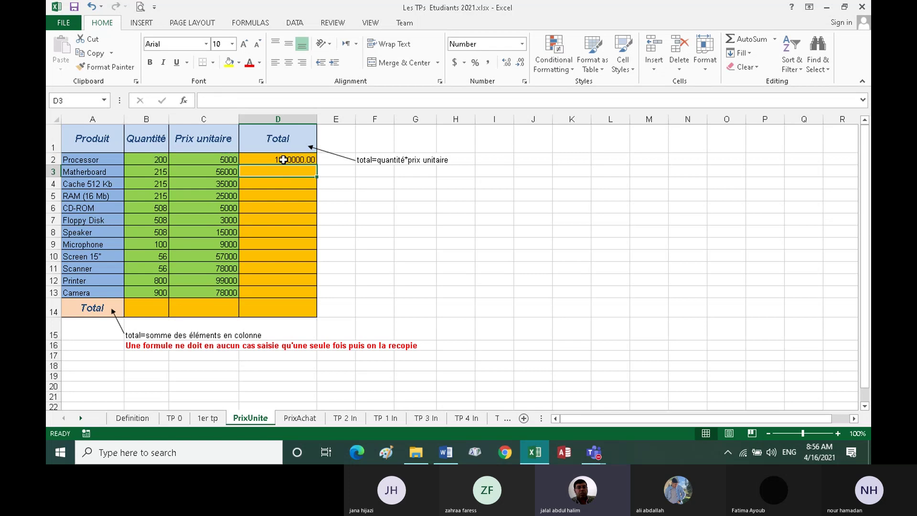
Fill the D2 formula down to D13 and check the copied formulas.
{"action": "left_click", "coordinate": [287, 158]}
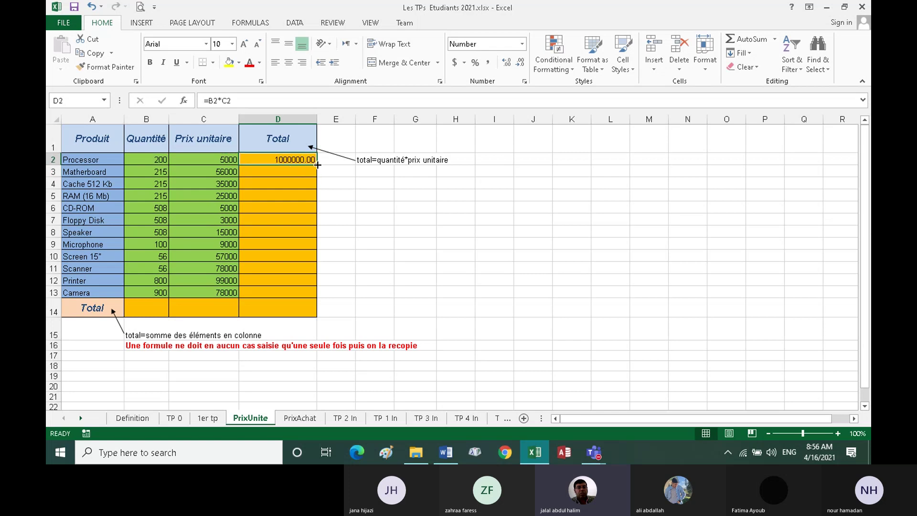
{"action": "left_click_drag", "start_coordinate": [317, 165], "coordinate": [319, 291]}
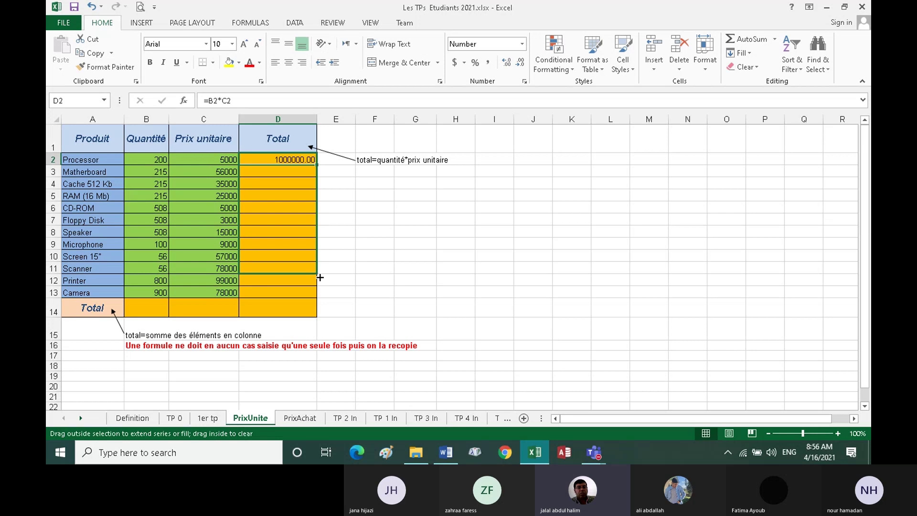
{"action": "left_click_drag", "start_coordinate": [319, 290], "coordinate": [319, 292]}
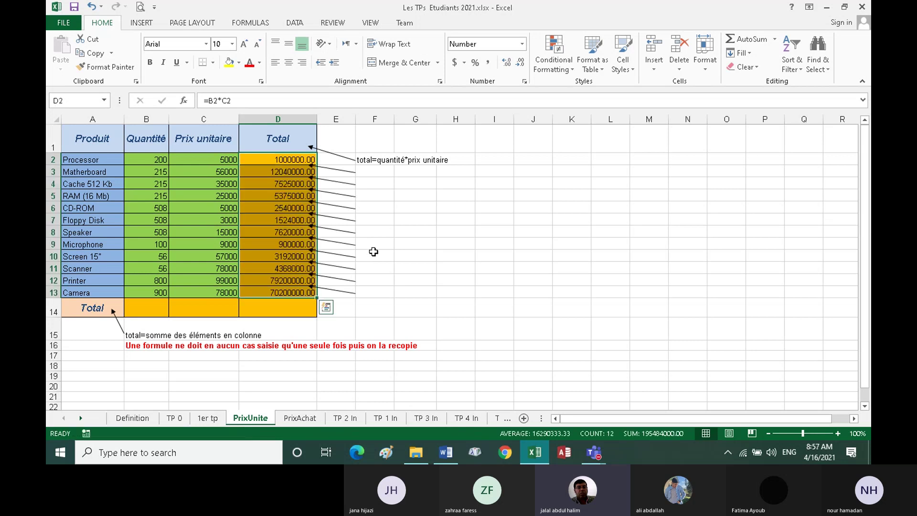
{"action": "left_click", "coordinate": [289, 174]}
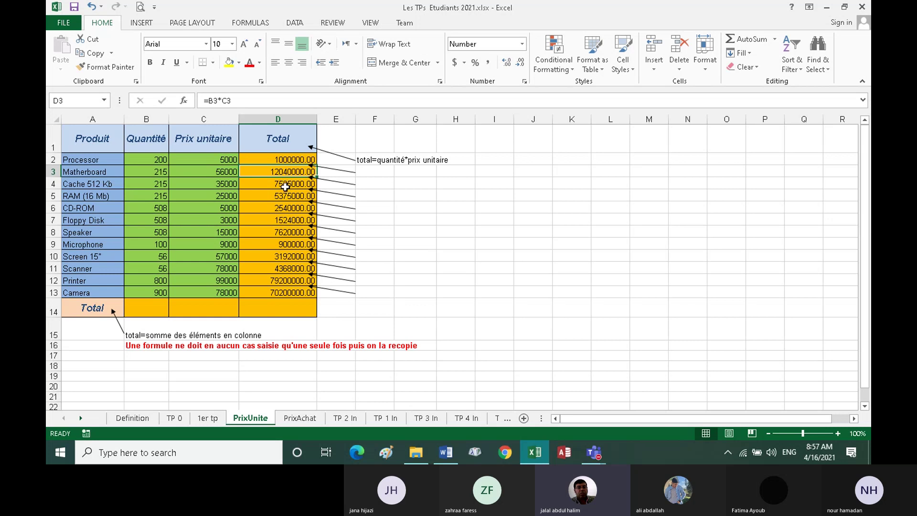
{"action": "left_click", "coordinate": [285, 186]}
{"action": "key", "text": "Down"}
{"action": "key", "text": "Down"}
{"action": "key", "text": "Down"}
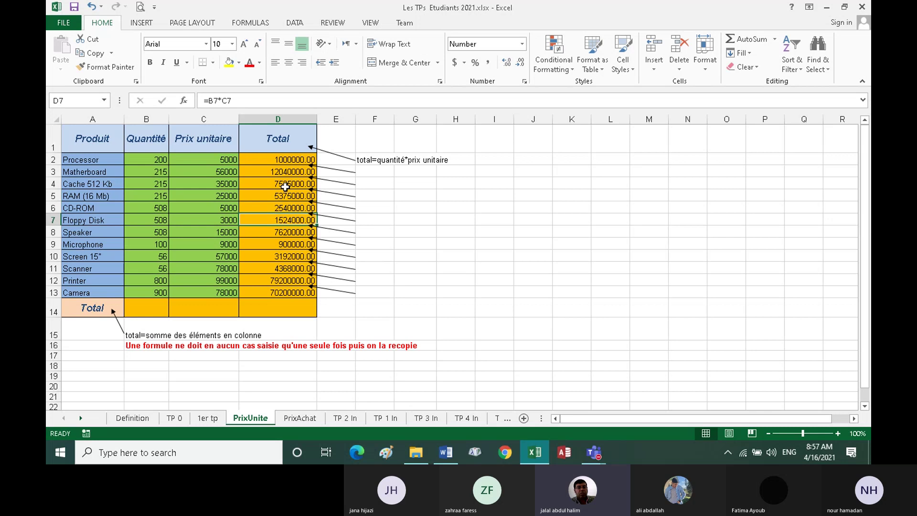
{"action": "key", "text": "Down"}
{"action": "key", "text": "Down"}
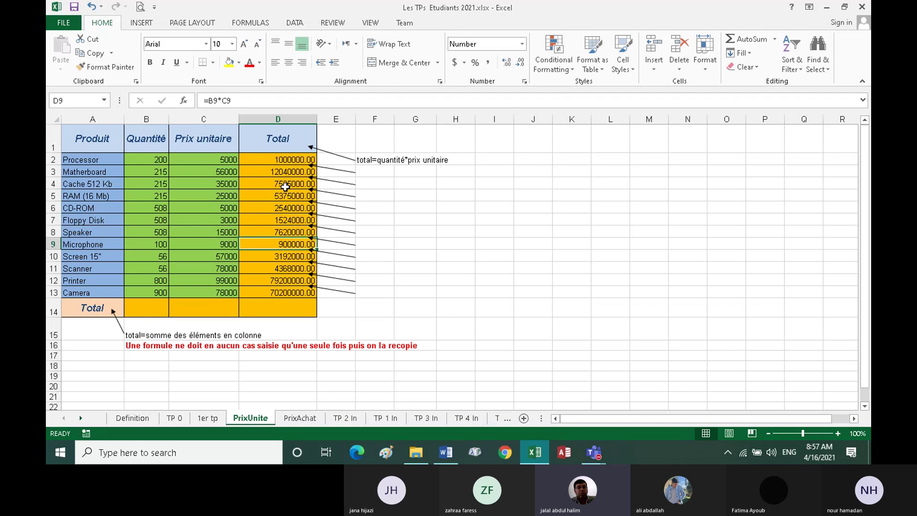
{"action": "key", "text": "Down"}
{"action": "key", "text": "Down"}
{"action": "key", "text": "Down"}
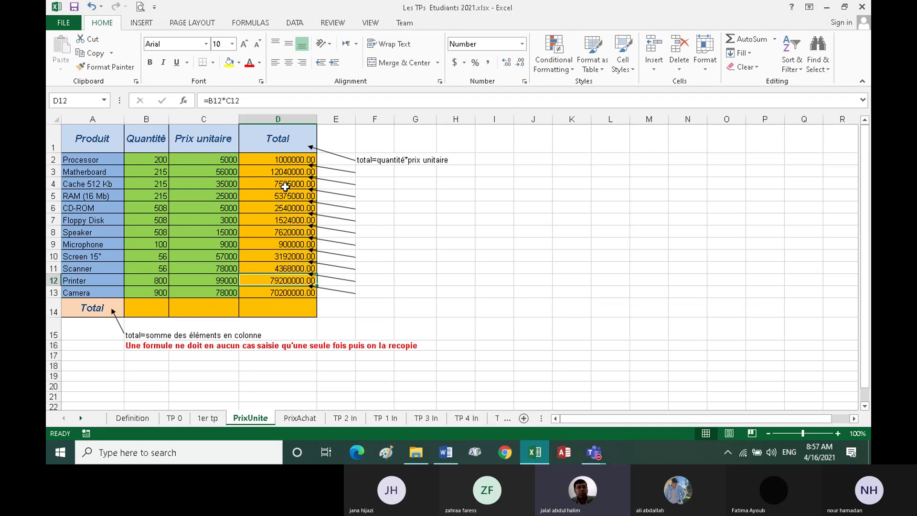
Select the duplicate arrow shapes copied beside column D in rows 3–13 and remove them.
{"action": "left_click", "coordinate": [331, 171]}
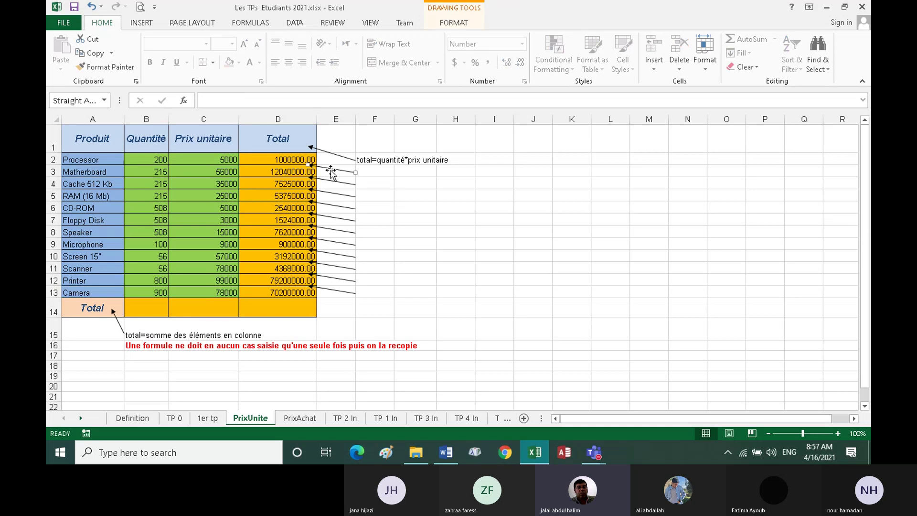
{"action": "left_click", "coordinate": [345, 292], "text": "shift"}
{"action": "left_click", "coordinate": [341, 279], "text": "shift"}
{"action": "left_click", "coordinate": [340, 266], "text": "shift"}
{"action": "left_click", "coordinate": [340, 254], "text": "shift"}
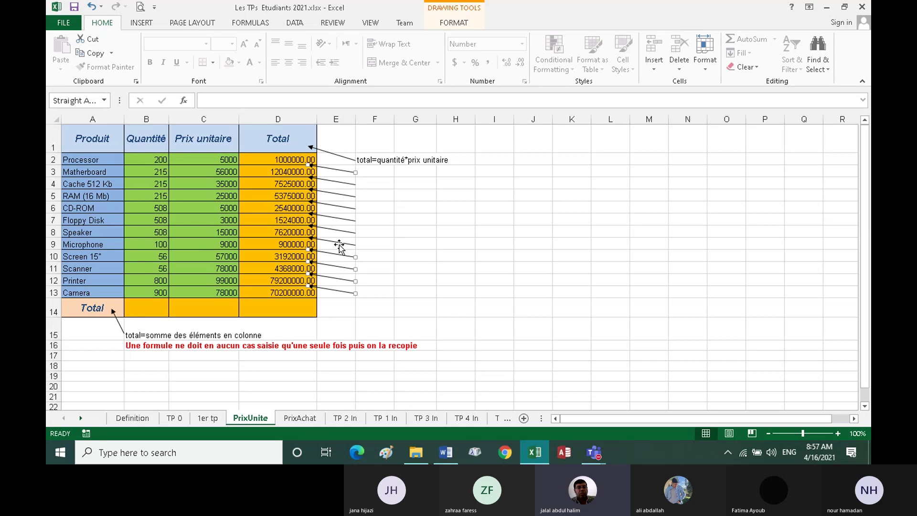
{"action": "left_click", "coordinate": [339, 244], "text": "shift"}
{"action": "left_click", "coordinate": [335, 219], "text": "shift"}
{"action": "left_click", "coordinate": [337, 231], "text": "shift"}
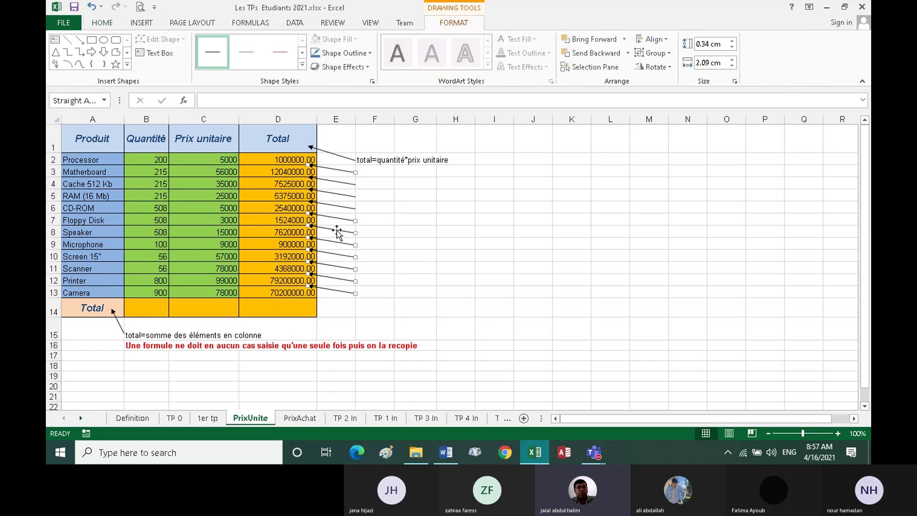
{"action": "left_click", "coordinate": [337, 231], "text": "shift"}
{"action": "left_click", "coordinate": [339, 209], "text": "shift"}
{"action": "left_click", "coordinate": [340, 231], "text": "shift"}
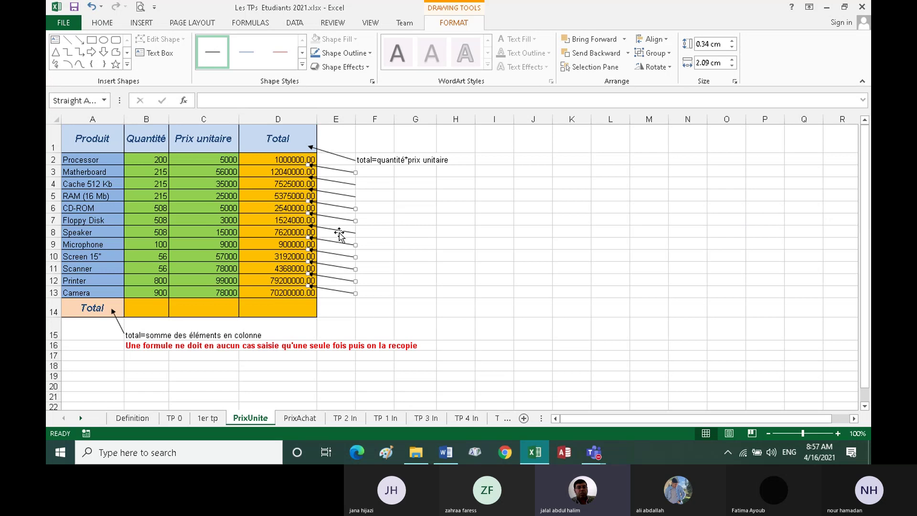
{"action": "left_click", "coordinate": [339, 194], "text": "shift"}
{"action": "key", "text": "Escape"}
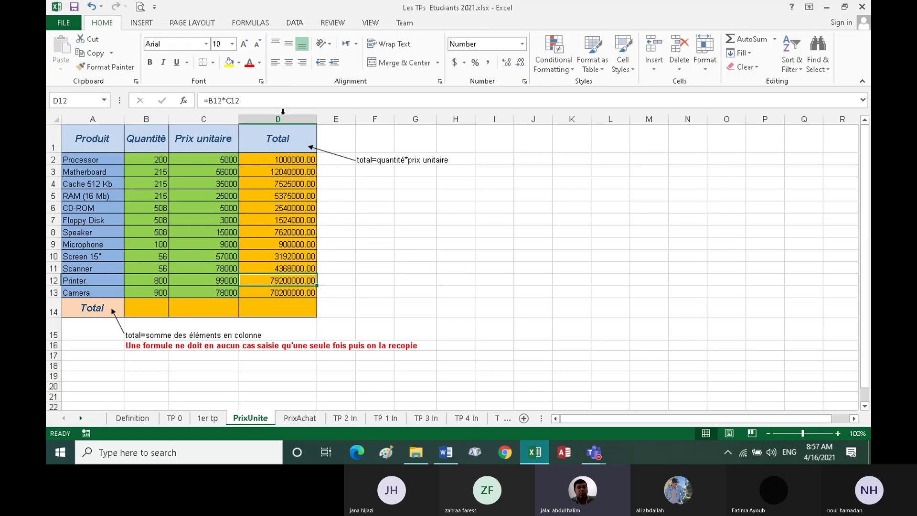
{"action": "left_click", "coordinate": [286, 160]}
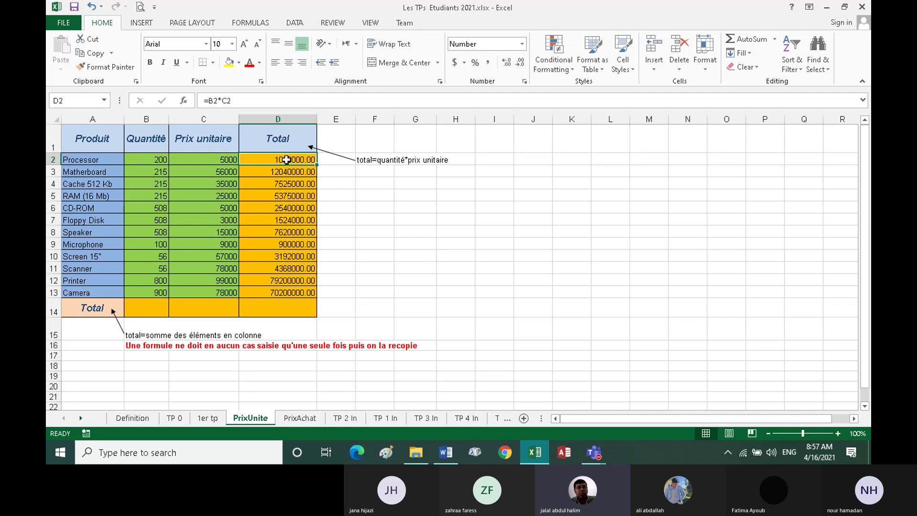
Apply Middle Align and Center to the Total range D2:D13.
{"action": "left_click", "coordinate": [283, 295], "text": "shift"}
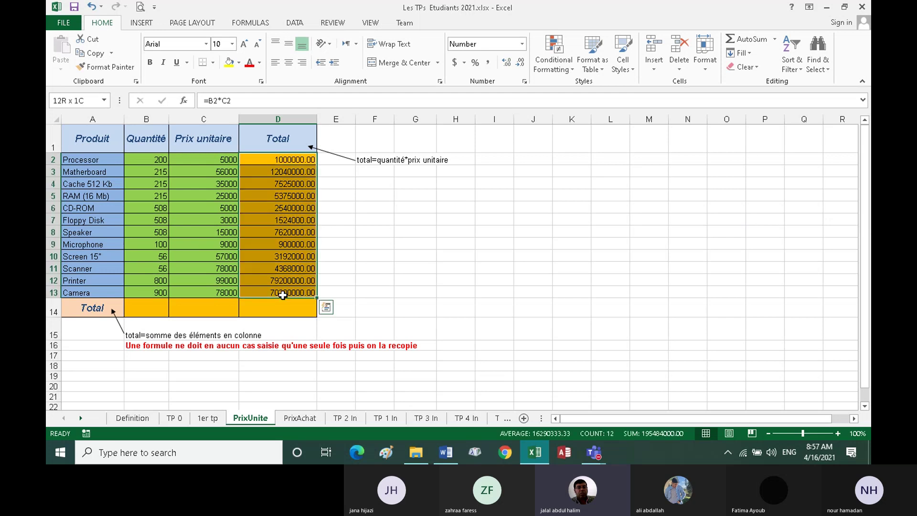
{"action": "left_click", "coordinate": [288, 44]}
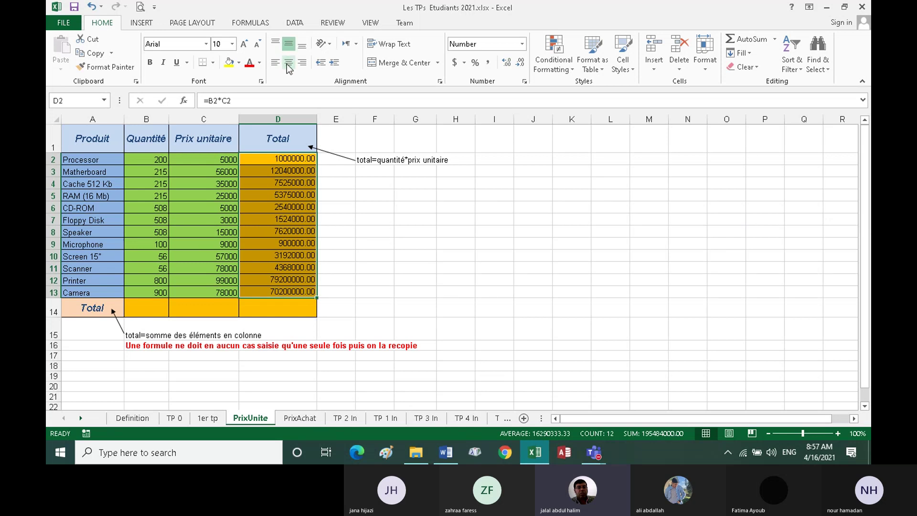
{"action": "left_click", "coordinate": [289, 66]}
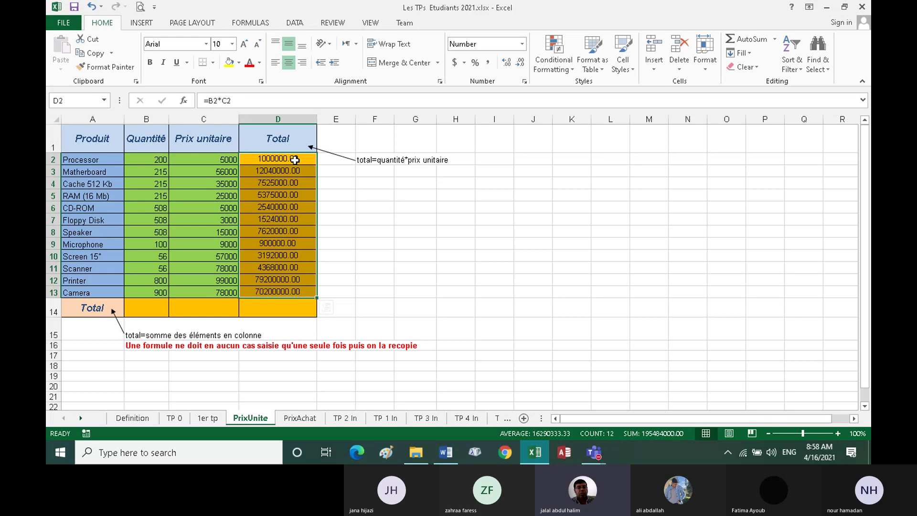
Apply Comma Style to the totals and strip all decimals, giving figures like 1,000,000.
{"action": "double_click", "coordinate": [507, 65]}
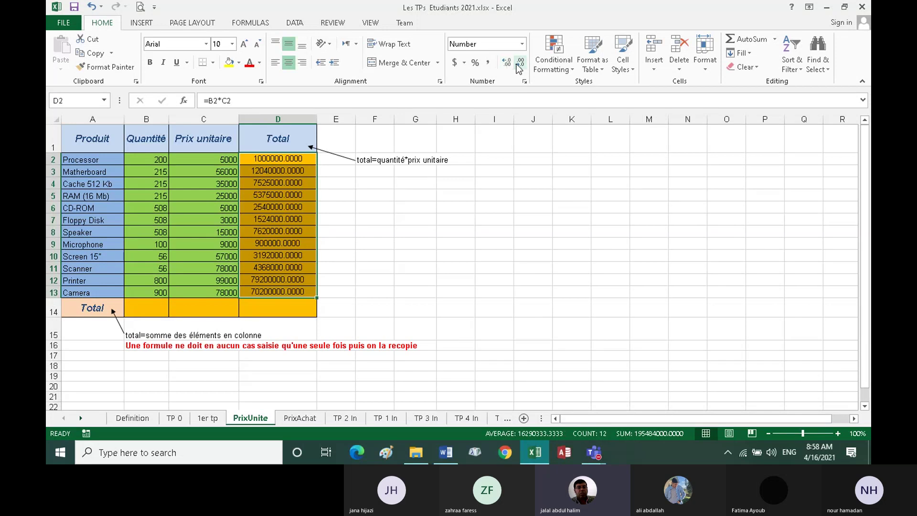
{"action": "double_click", "coordinate": [520, 66]}
{"action": "left_click", "coordinate": [521, 64]}
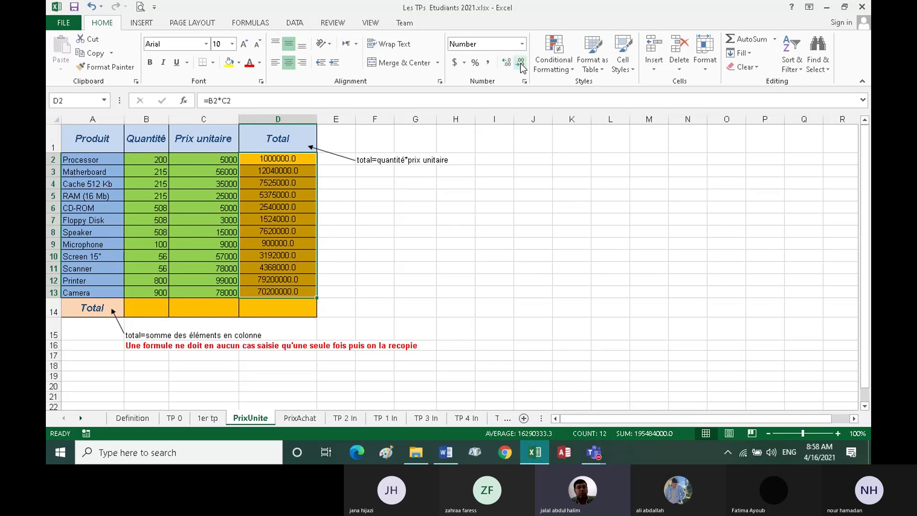
{"action": "left_click", "coordinate": [520, 64]}
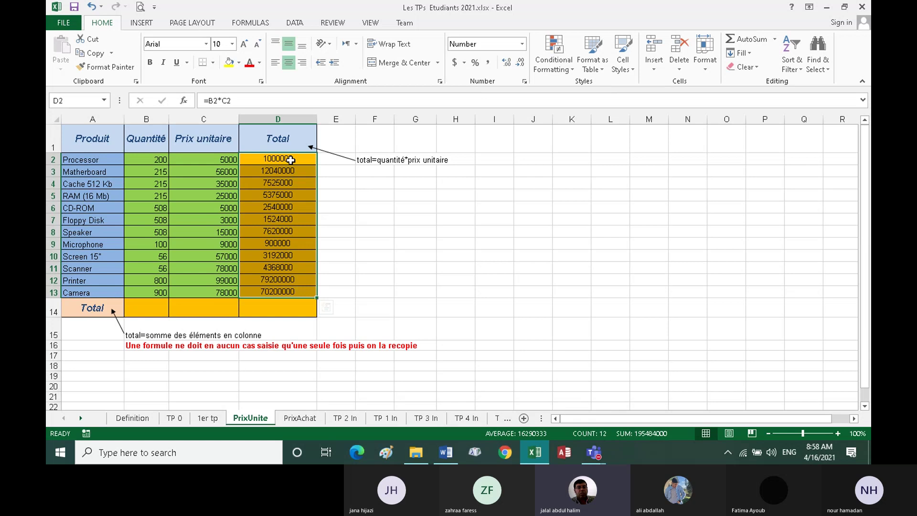
{"action": "left_click", "coordinate": [488, 64]}
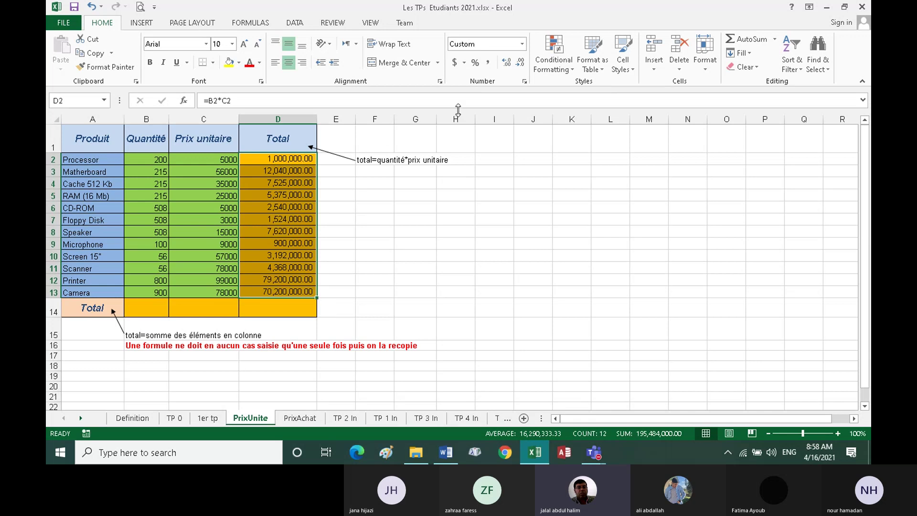
{"action": "left_click", "coordinate": [521, 63]}
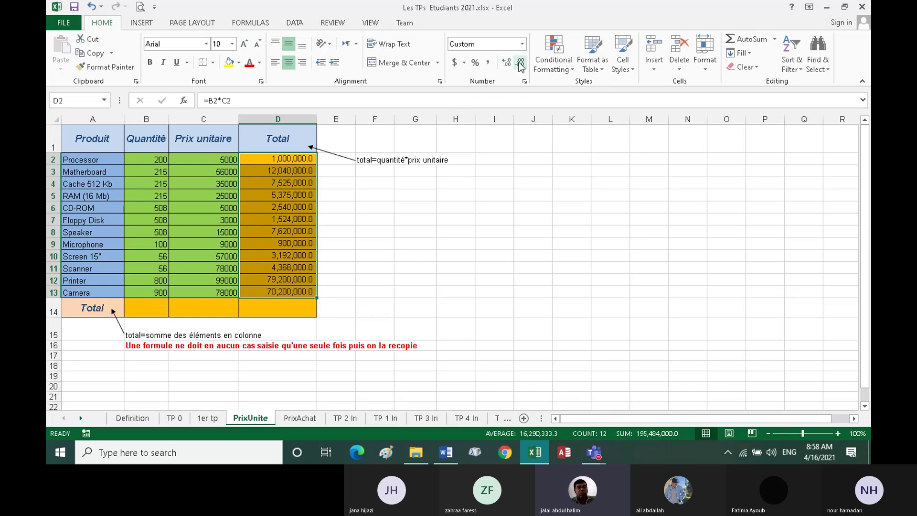
{"action": "left_click", "coordinate": [520, 63]}
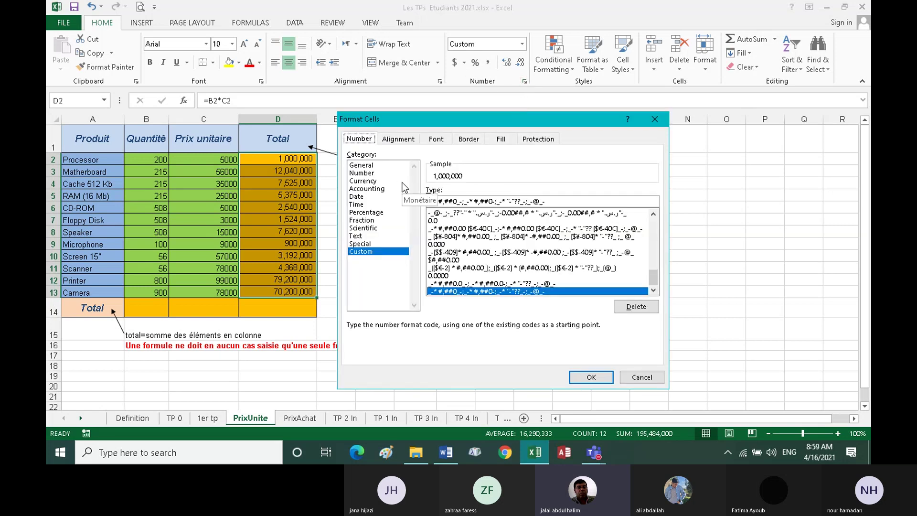
In Format Cells, try the Number category with more decimals and no thousands separator.
{"action": "left_click", "coordinate": [368, 166]}
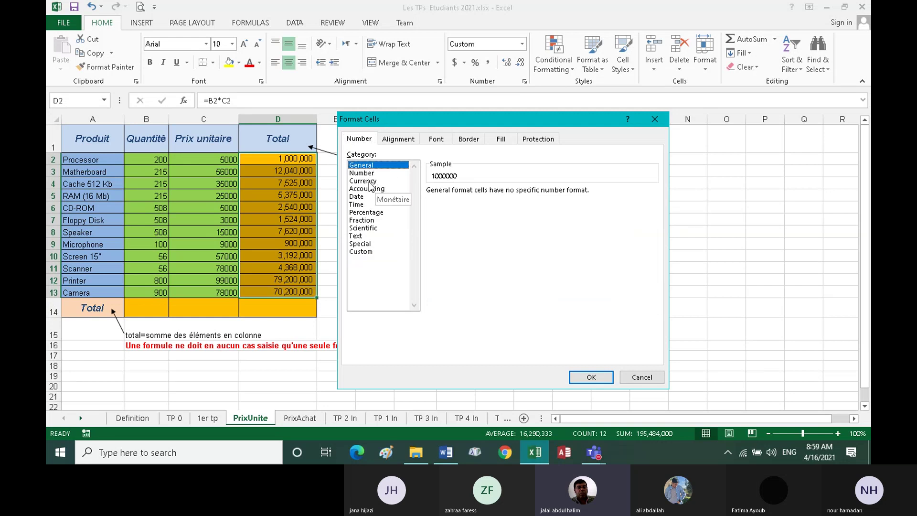
{"action": "left_click", "coordinate": [361, 173]}
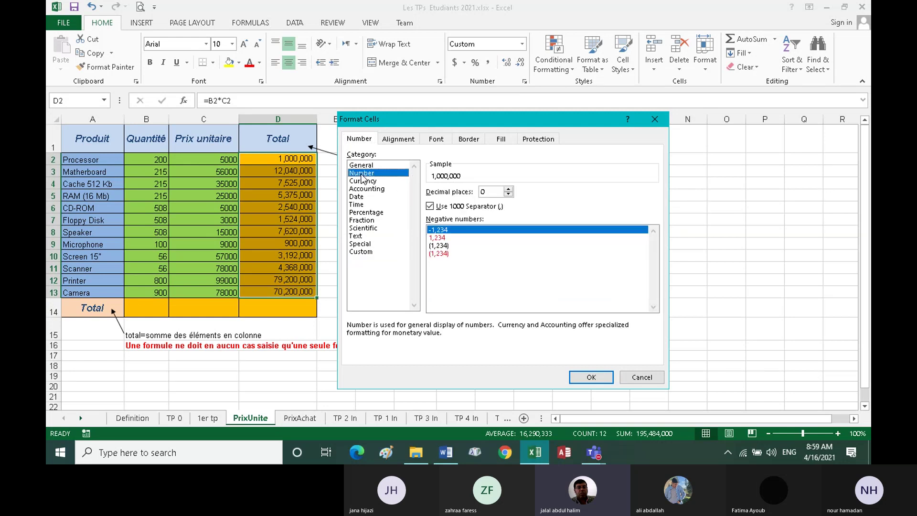
{"action": "left_click", "coordinate": [509, 189]}
{"action": "left_click", "coordinate": [509, 189]}
{"action": "left_click", "coordinate": [509, 189]}
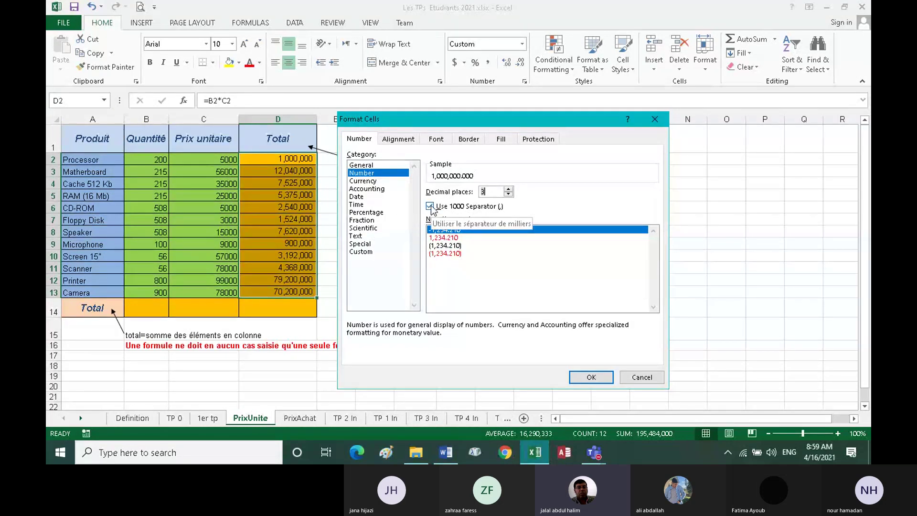
{"action": "left_click", "coordinate": [430, 206]}
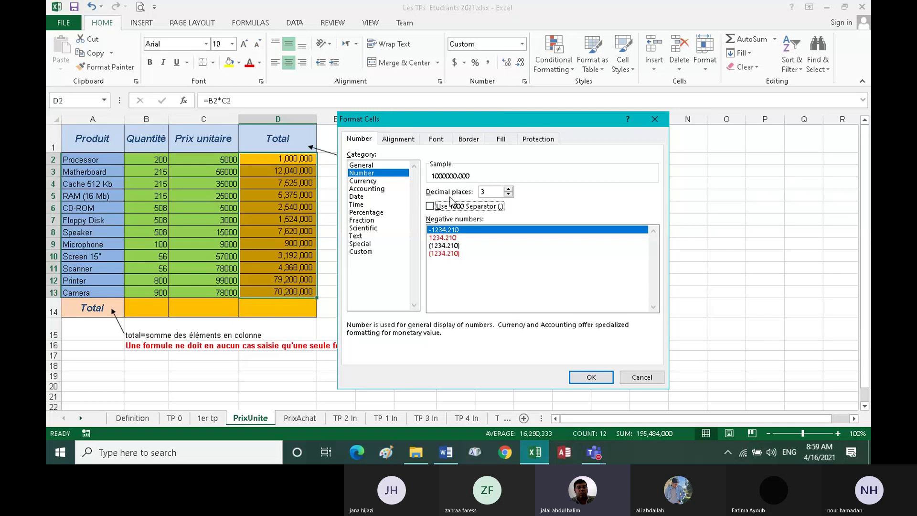
Apply Accounting format with the $ symbol and three decimals to D2:D13.
{"action": "left_click", "coordinate": [371, 182]}
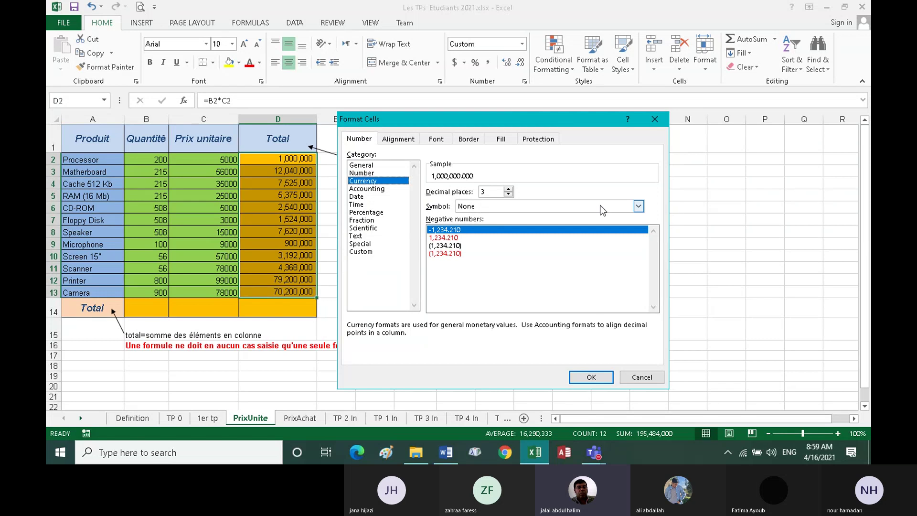
{"action": "left_click", "coordinate": [638, 207]}
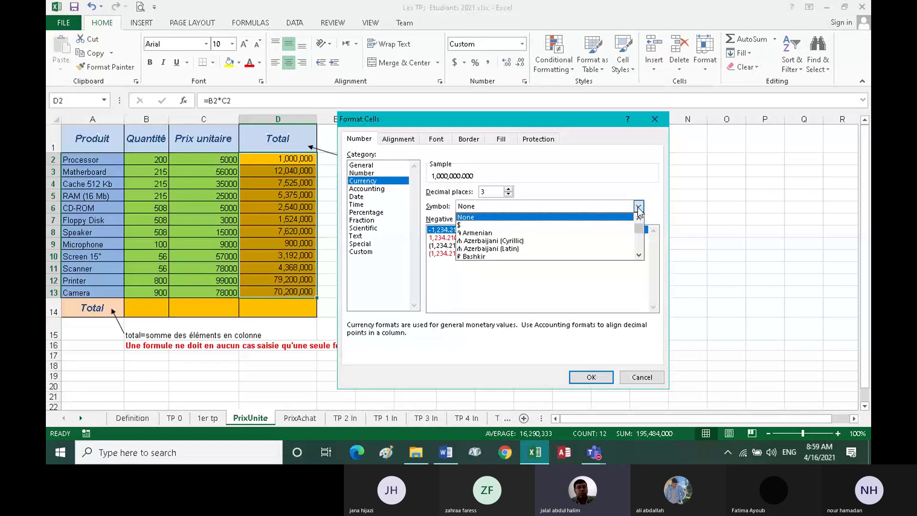
{"action": "left_click", "coordinate": [468, 225]}
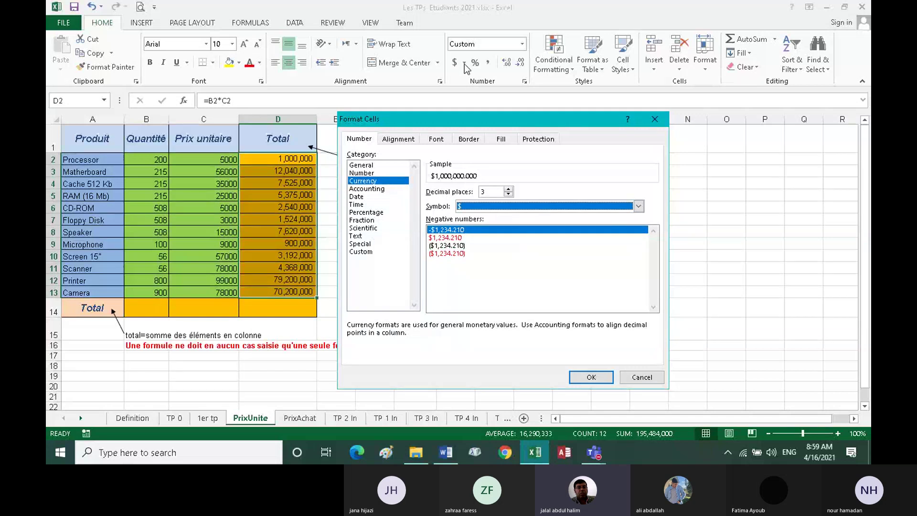
{"action": "left_click", "coordinate": [368, 190]}
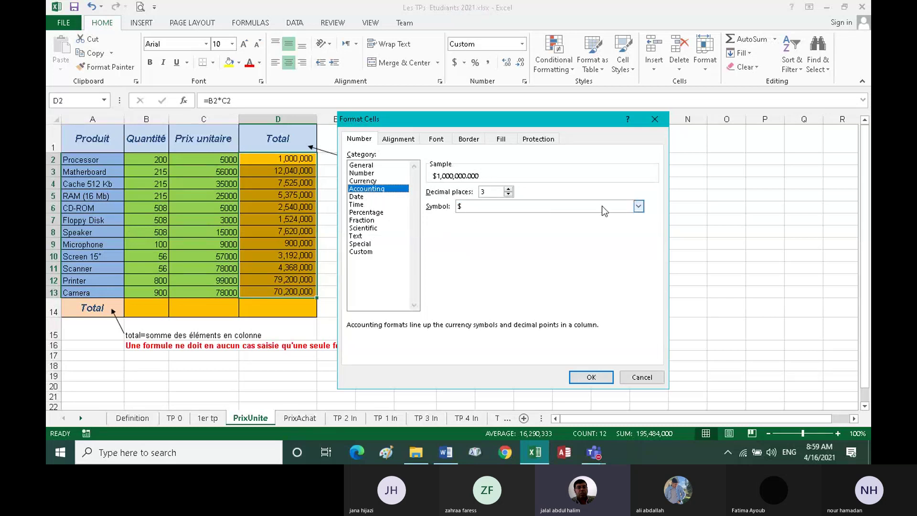
{"action": "left_click", "coordinate": [637, 206]}
{"action": "left_click", "coordinate": [638, 207]}
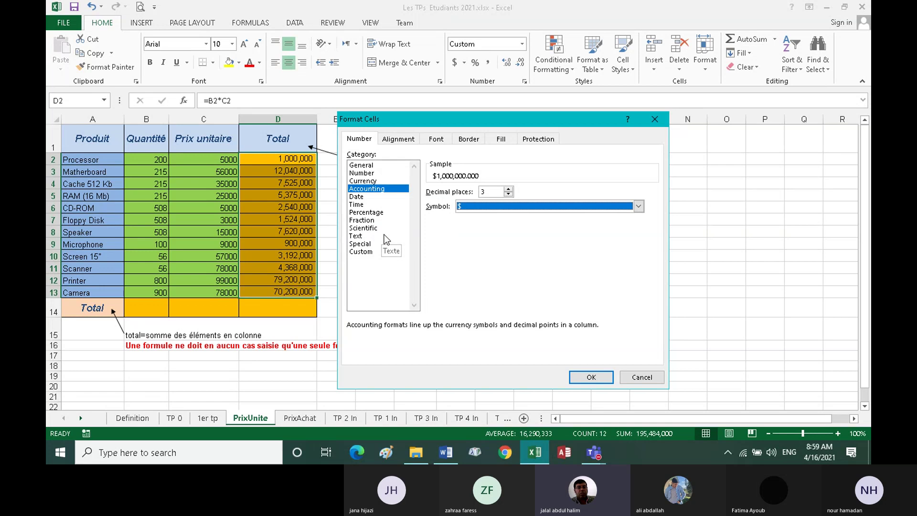
{"action": "left_click", "coordinate": [588, 377]}
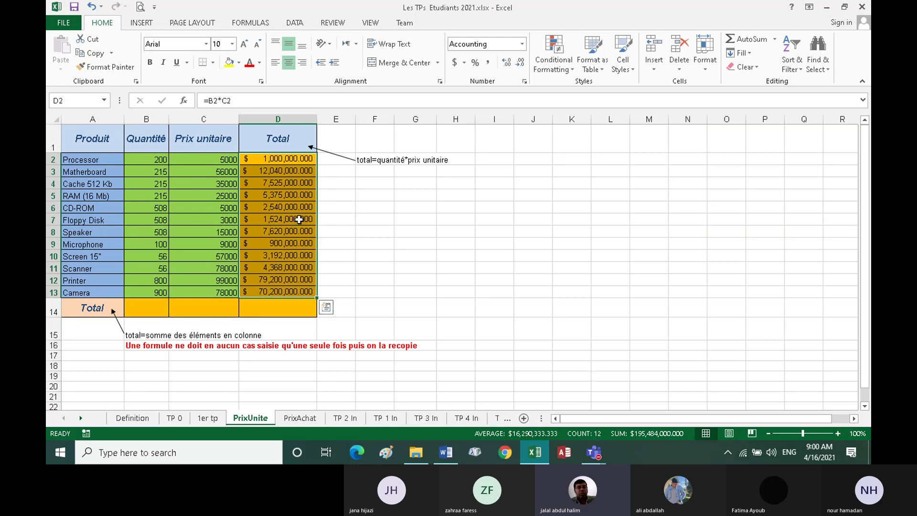
Try dollar and euro accounting formats, then apply Comma Style so totals read 1,000,000.00.
{"action": "left_click", "coordinate": [521, 65]}
{"action": "left_click", "coordinate": [521, 64]}
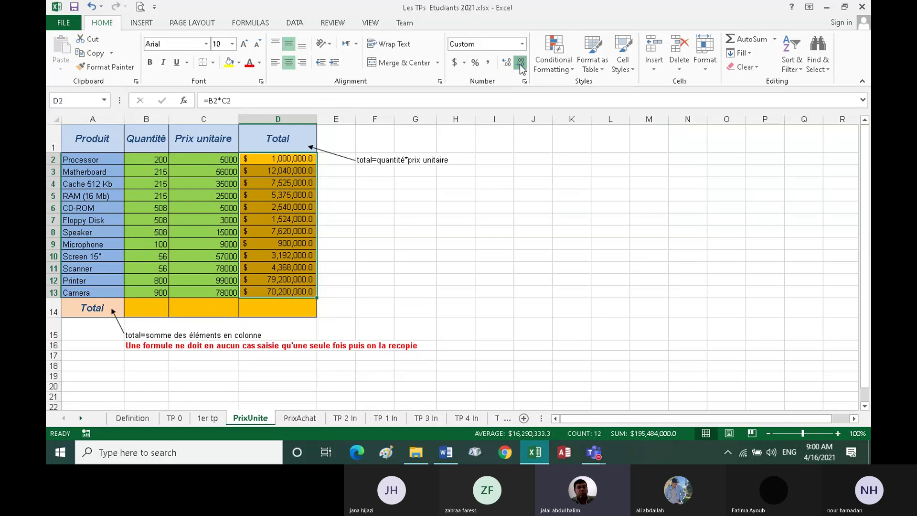
{"action": "left_click", "coordinate": [522, 64]}
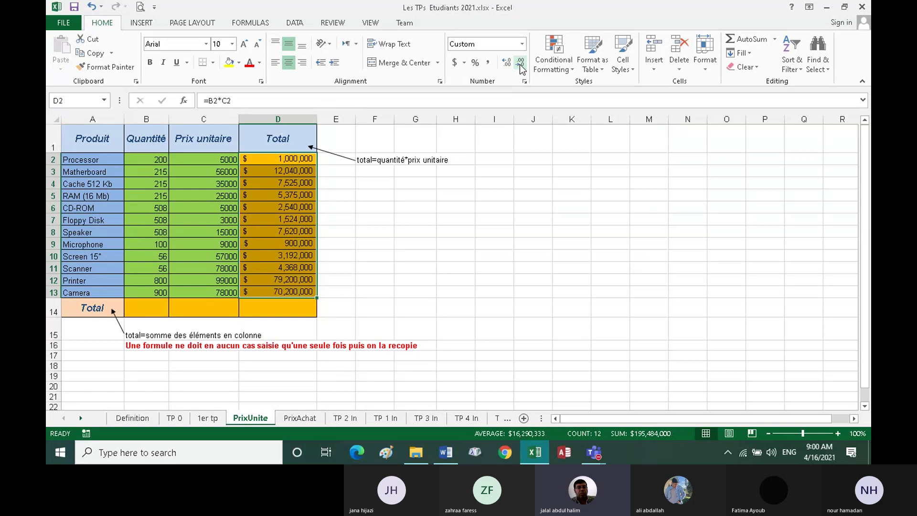
{"action": "left_click", "coordinate": [463, 63]}
{"action": "left_click", "coordinate": [481, 78]}
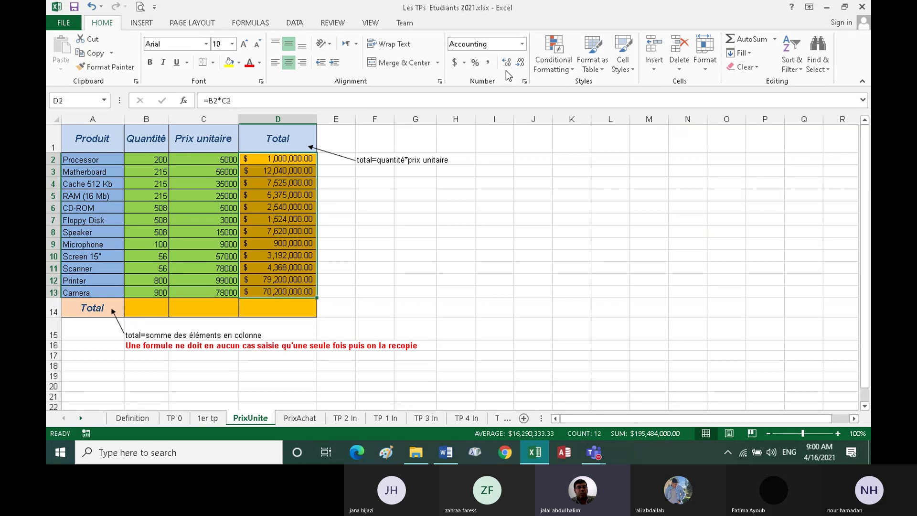
{"action": "left_click", "coordinate": [463, 63]}
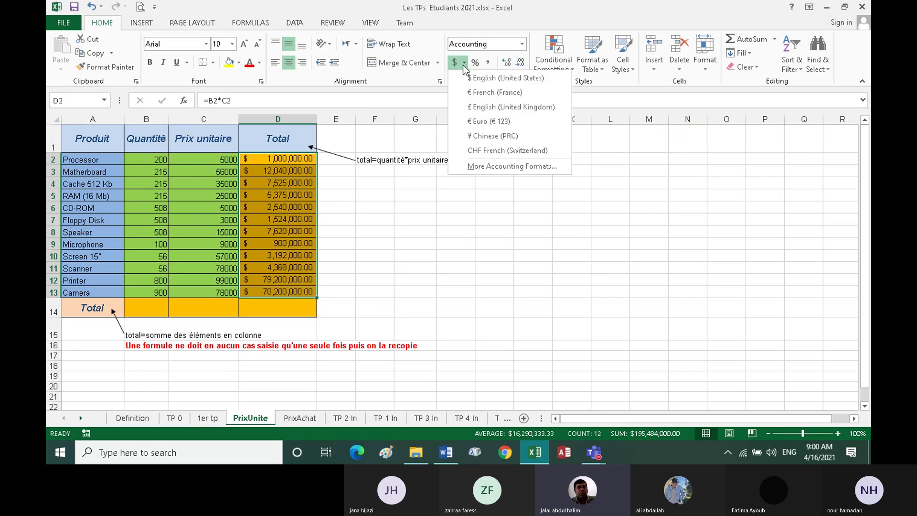
{"action": "left_click", "coordinate": [480, 121]}
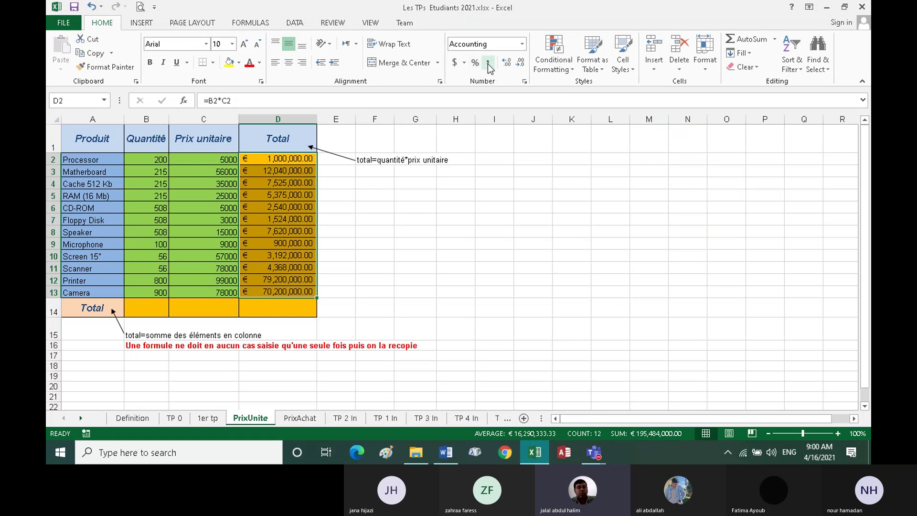
{"action": "left_click", "coordinate": [519, 67]}
{"action": "left_click", "coordinate": [520, 67]}
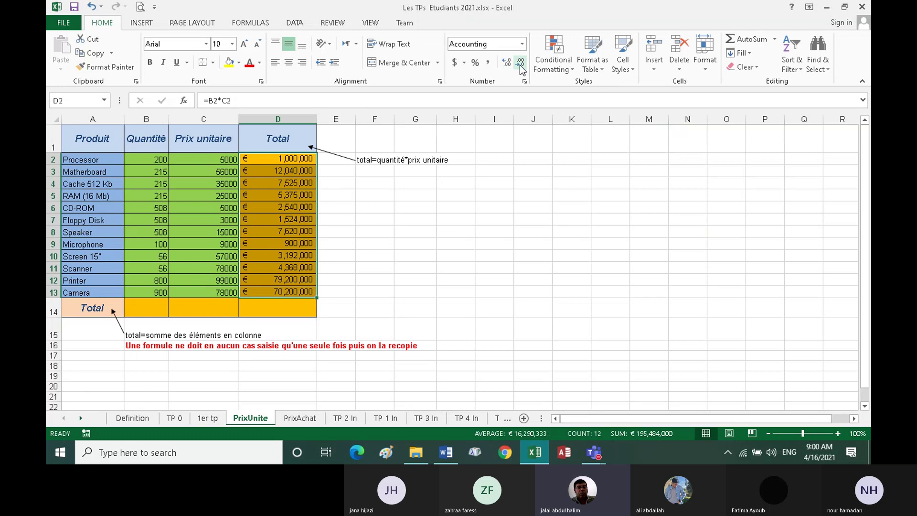
{"action": "left_click", "coordinate": [488, 63]}
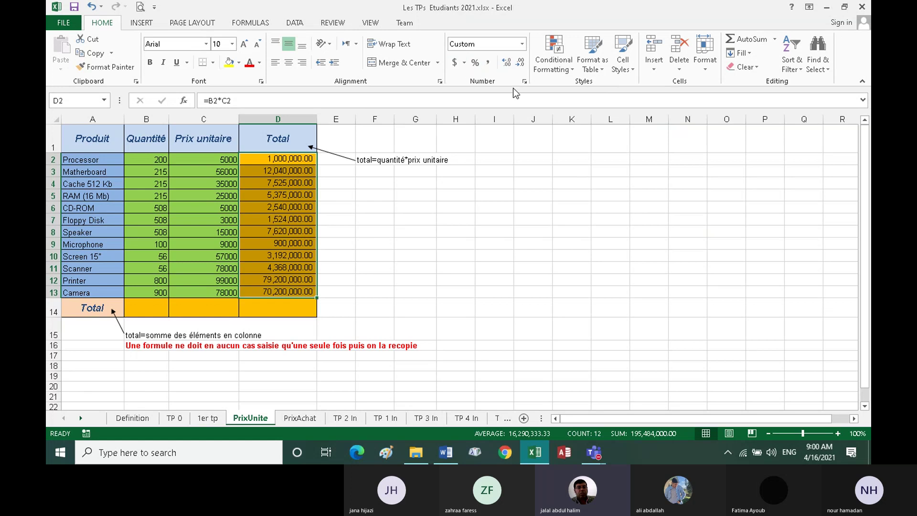
Format the totals as centred plain Numbers without 1000 separator or decimals, e.g. 1000000.
{"action": "left_click", "coordinate": [524, 80]}
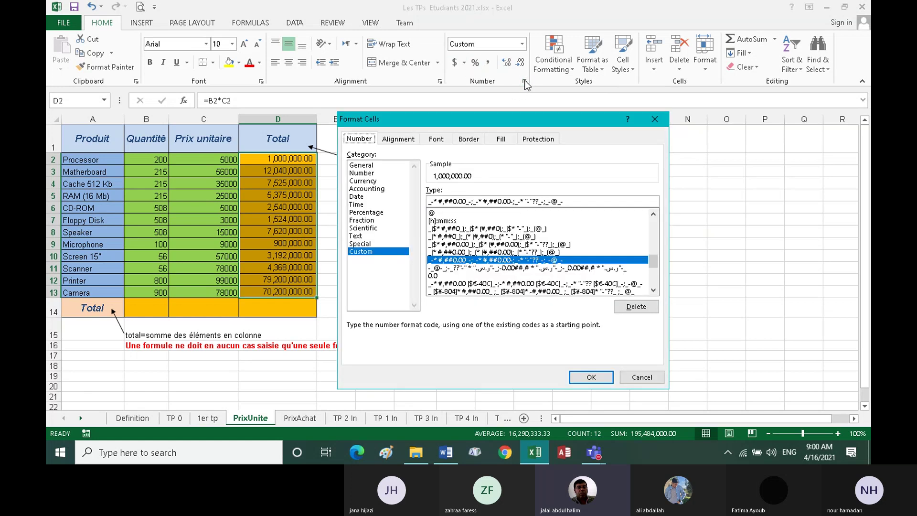
{"action": "left_click", "coordinate": [365, 173]}
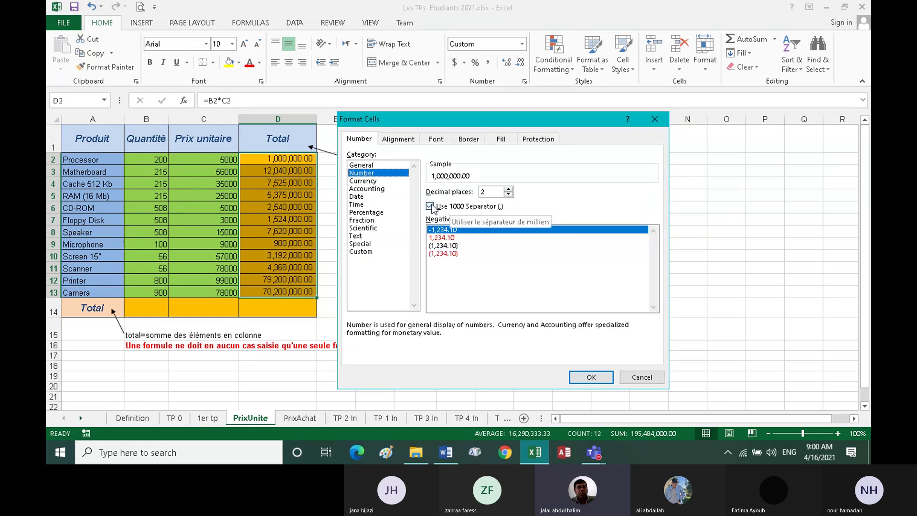
{"action": "left_click", "coordinate": [478, 206]}
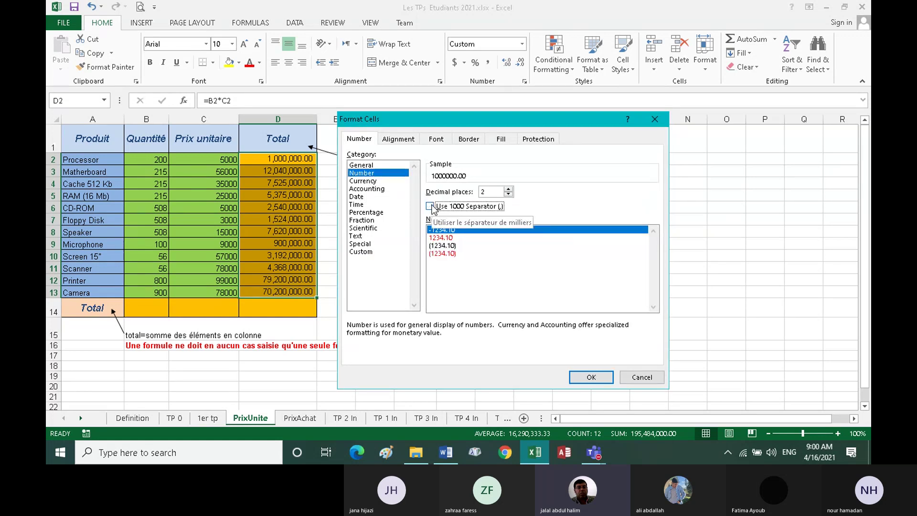
{"action": "left_click", "coordinate": [591, 378]}
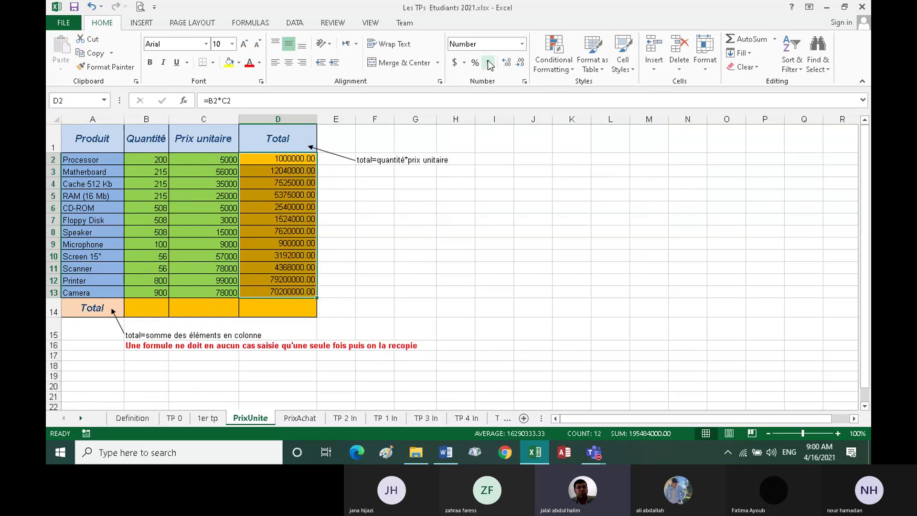
{"action": "left_click", "coordinate": [523, 65]}
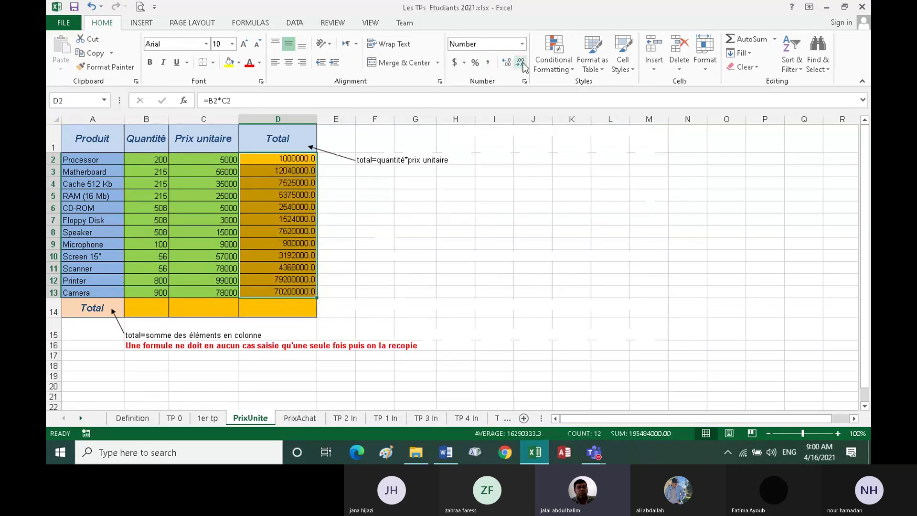
{"action": "left_click", "coordinate": [523, 65]}
{"action": "left_click", "coordinate": [289, 64]}
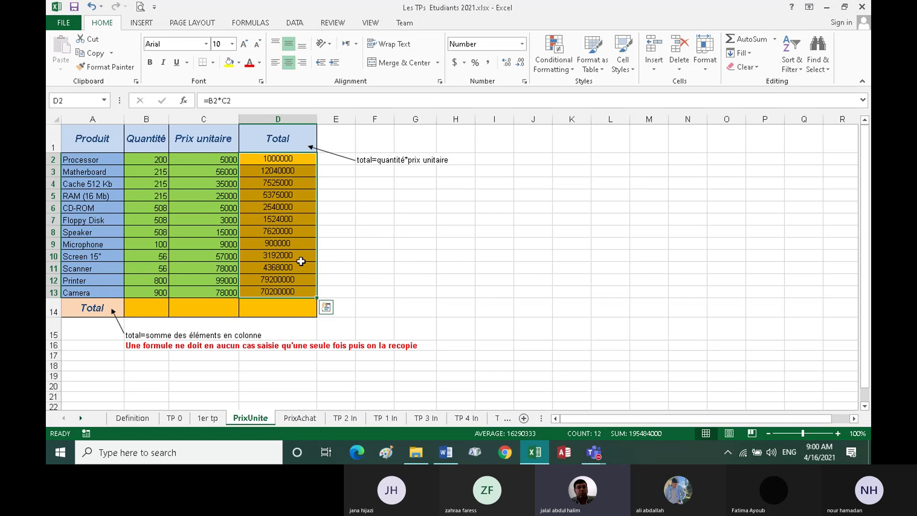
{"action": "left_click", "coordinate": [144, 309]}
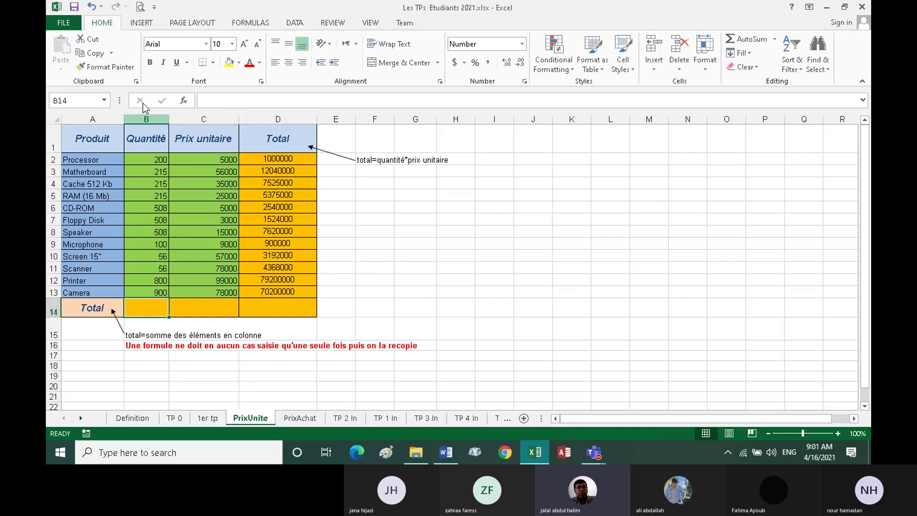
AutoSum B14 and copy it across to D14, giving 4281.00, 465000.00 and 195484000.00.
{"action": "left_click", "coordinate": [744, 39]}
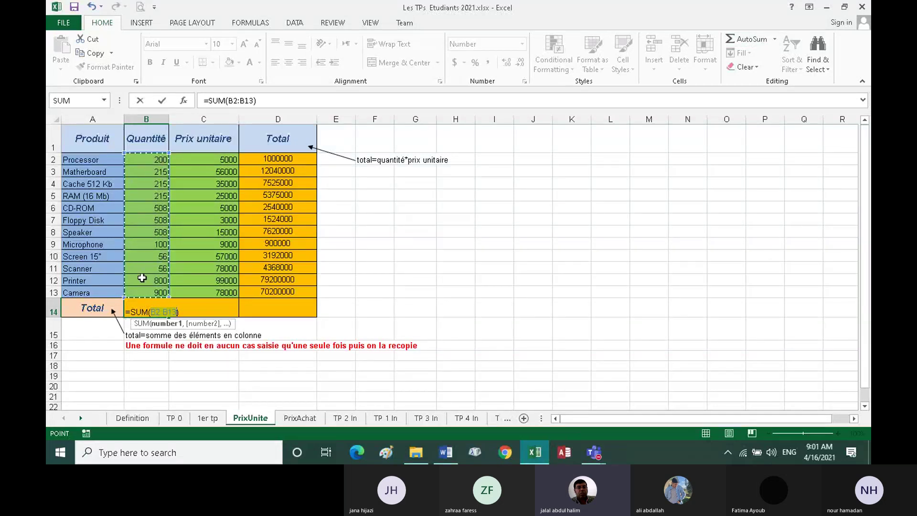
{"action": "left_click", "coordinate": [162, 100]}
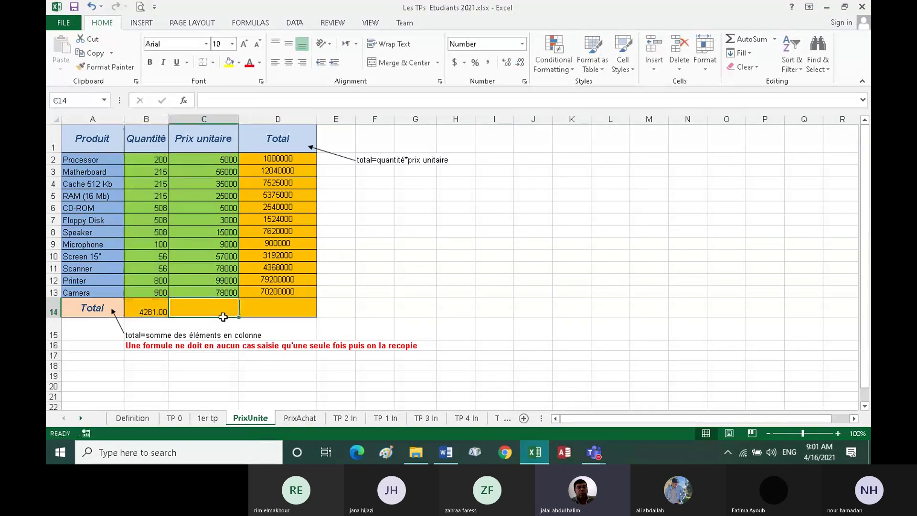
{"action": "left_click", "coordinate": [288, 318]}
{"action": "left_click", "coordinate": [306, 309]}
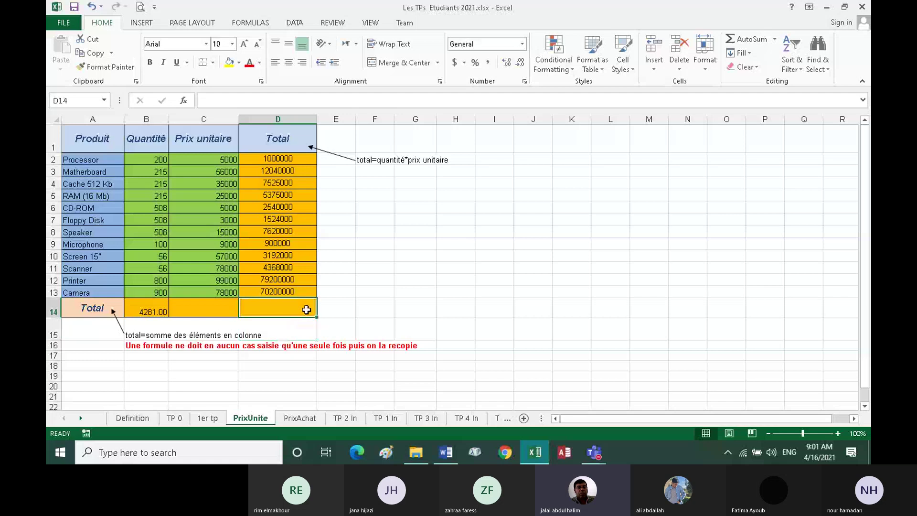
{"action": "double_click", "coordinate": [162, 311]}
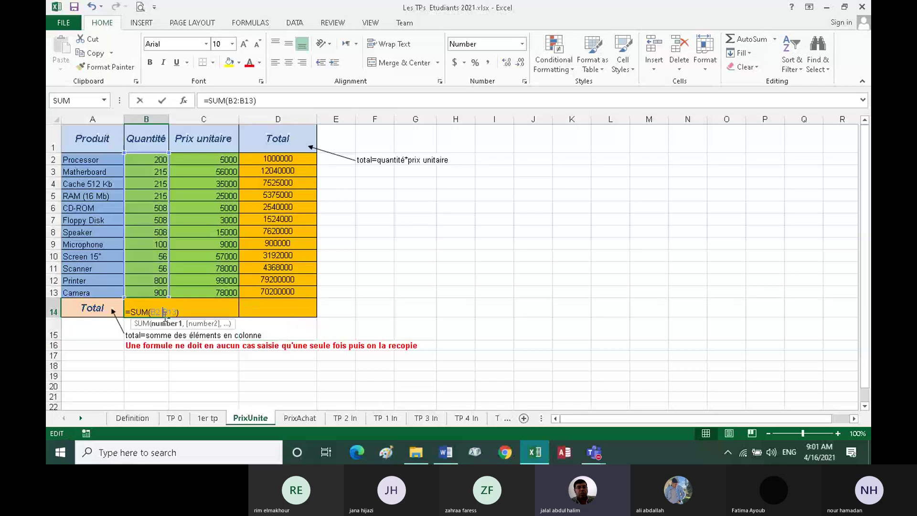
{"action": "left_click", "coordinate": [163, 101]}
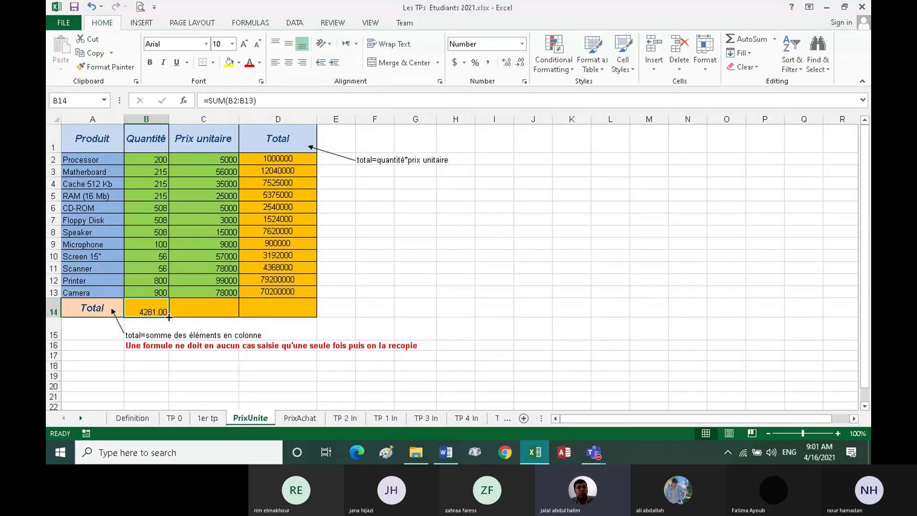
{"action": "left_click_drag", "start_coordinate": [169, 316], "coordinate": [288, 312]}
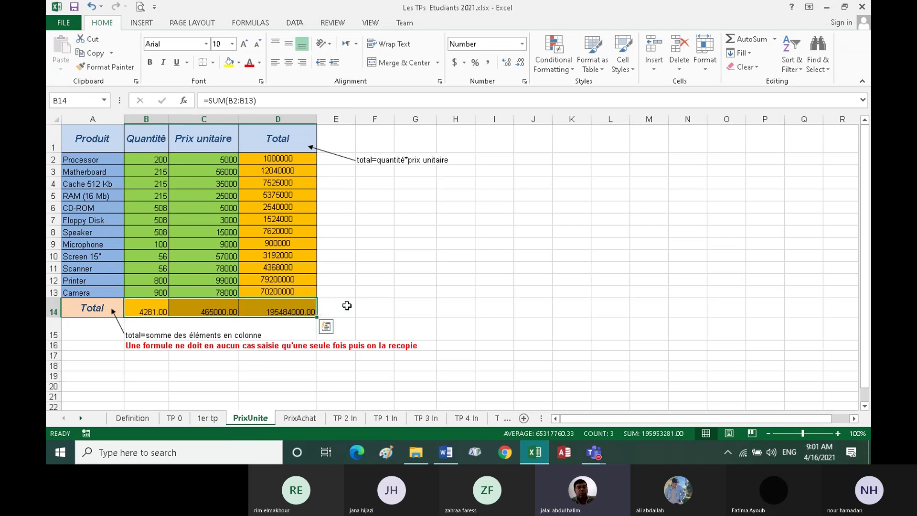
{"action": "left_click", "coordinate": [222, 310]}
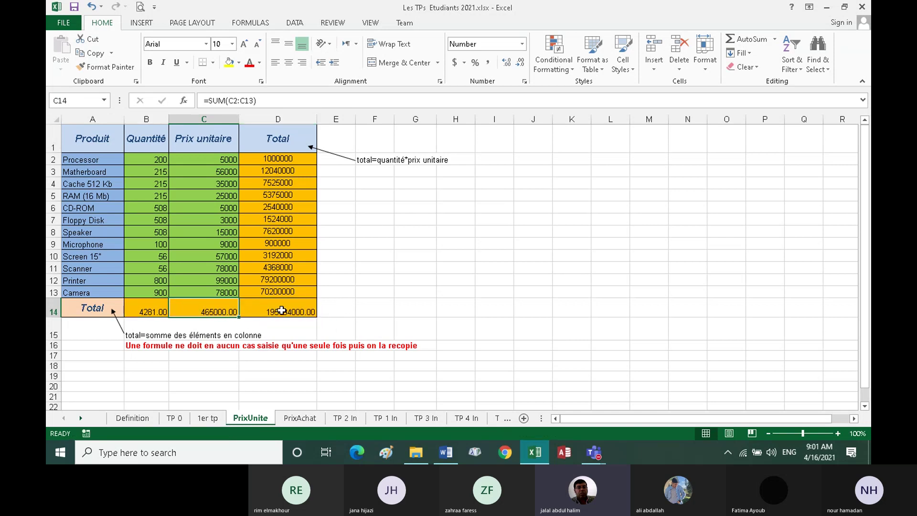
{"action": "left_click", "coordinate": [282, 310]}
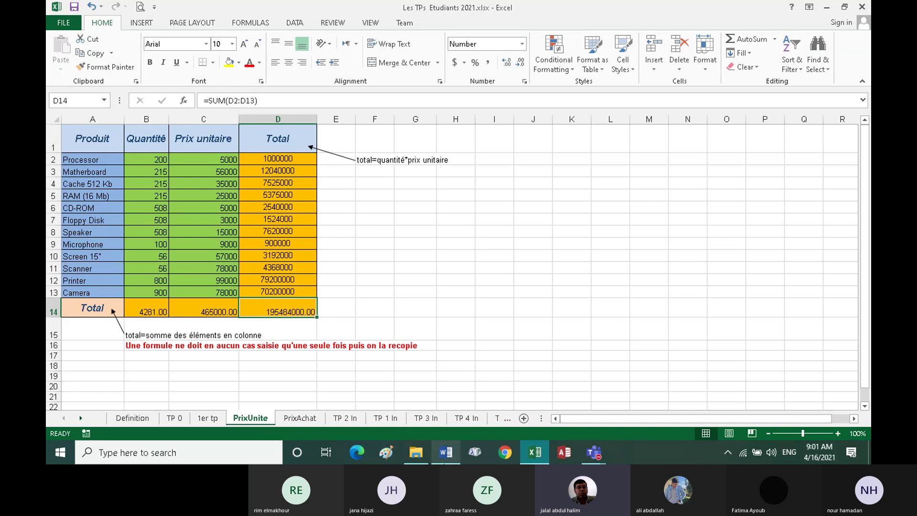
{"action": "mouse_move", "coordinate": [445, 451]}
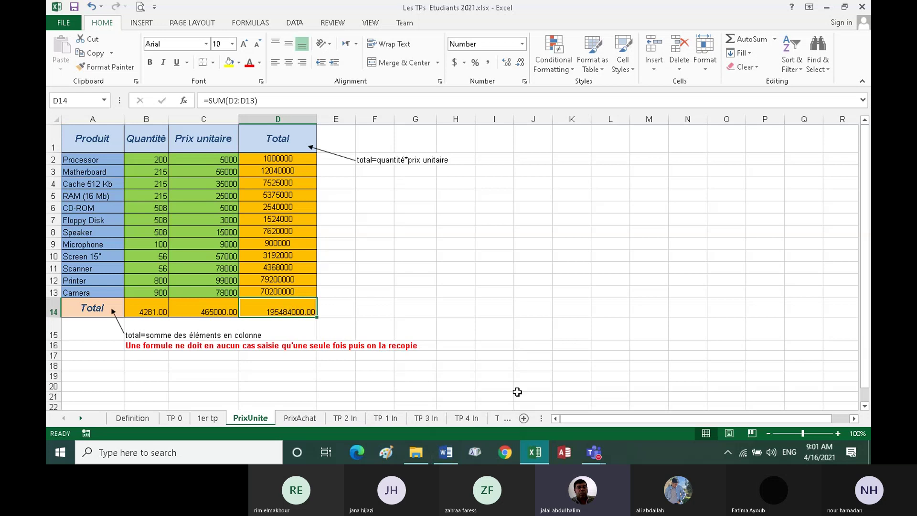
Show the Word document, then bring the Teams meeting 'Saisir une formule en excel' to the front.
{"action": "left_click", "coordinate": [446, 453]}
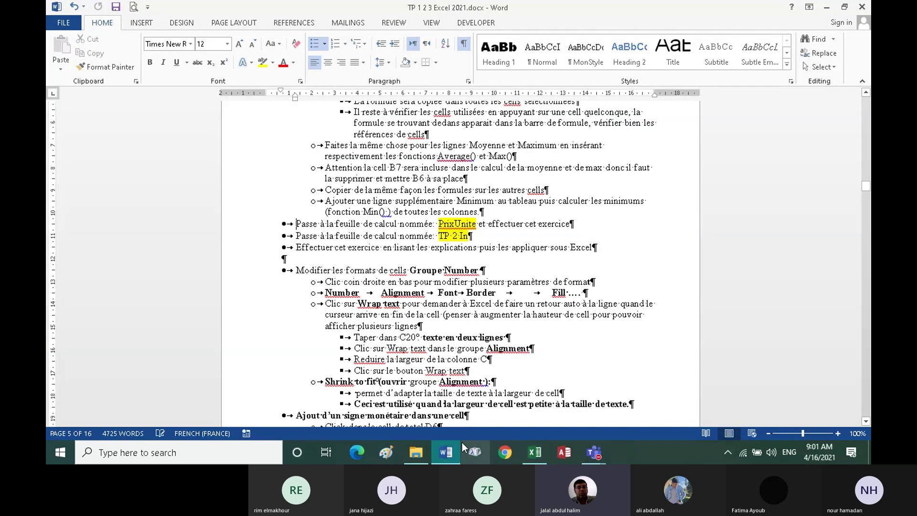
{"action": "left_click", "coordinate": [594, 455]}
{"action": "left_click", "coordinate": [639, 335]}
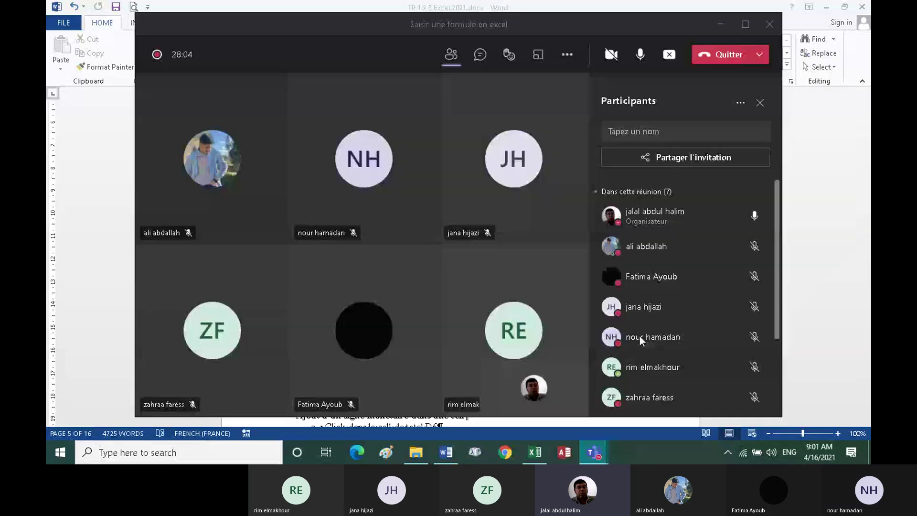
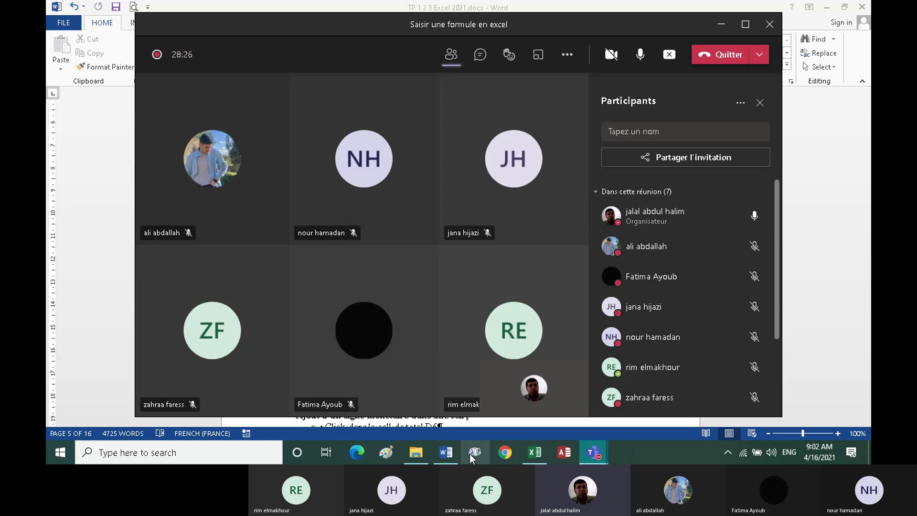
Read through the cell-formatting instructions in the Word handout, then return to the Excel workbook.
{"action": "left_click", "coordinate": [446, 453]}
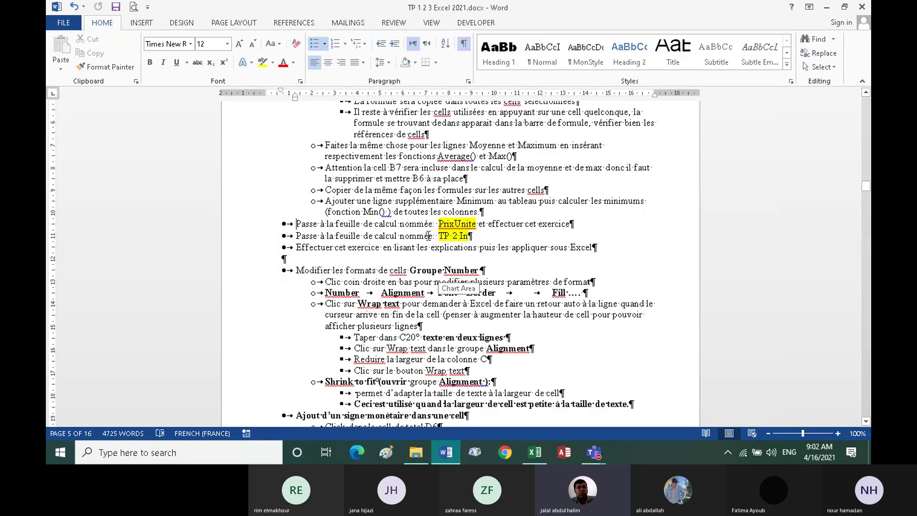
{"action": "scroll", "coordinate": [489, 248], "scroll_direction": "down", "scroll_amount": 2}
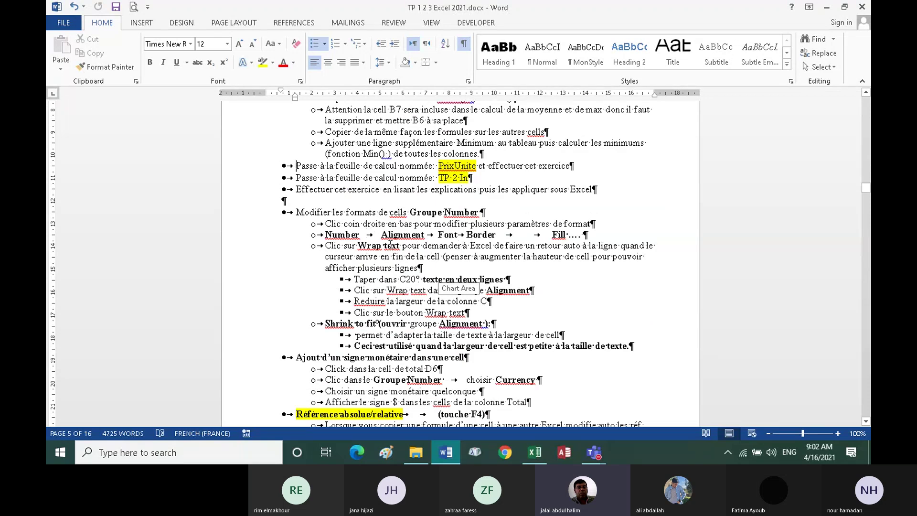
{"action": "scroll", "coordinate": [469, 265], "scroll_direction": "down", "scroll_amount": 1}
{"action": "scroll", "coordinate": [476, 291], "scroll_direction": "down", "scroll_amount": 1}
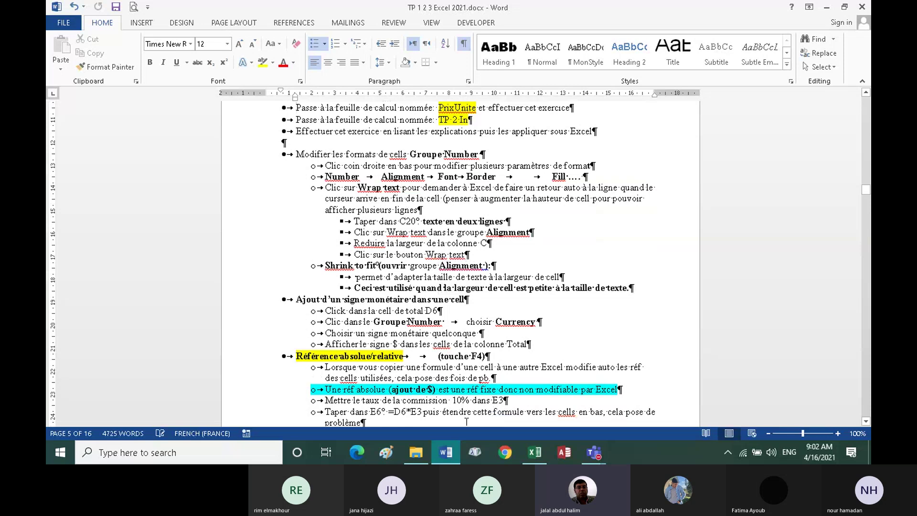
{"action": "left_click", "coordinate": [535, 457]}
Select the PrixUnite table range A1:D14.
{"action": "left_click", "coordinate": [411, 290]}
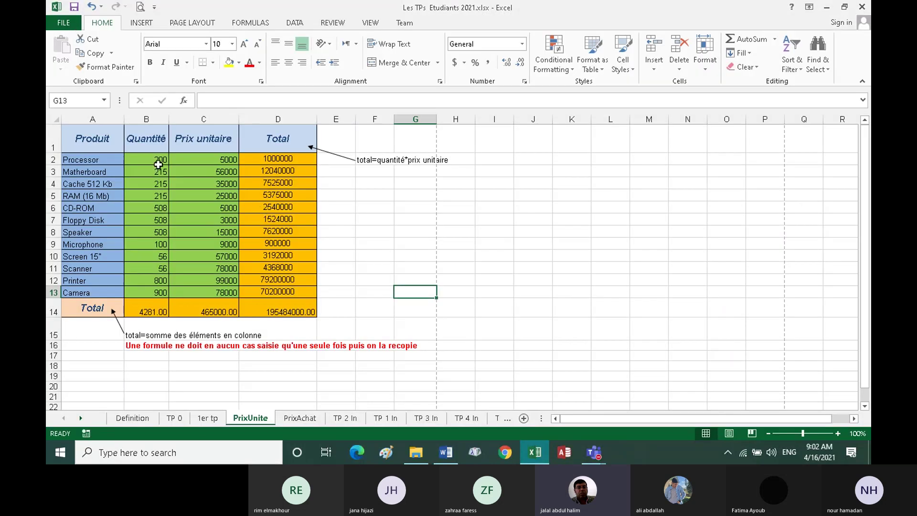
{"action": "left_click", "coordinate": [98, 137]}
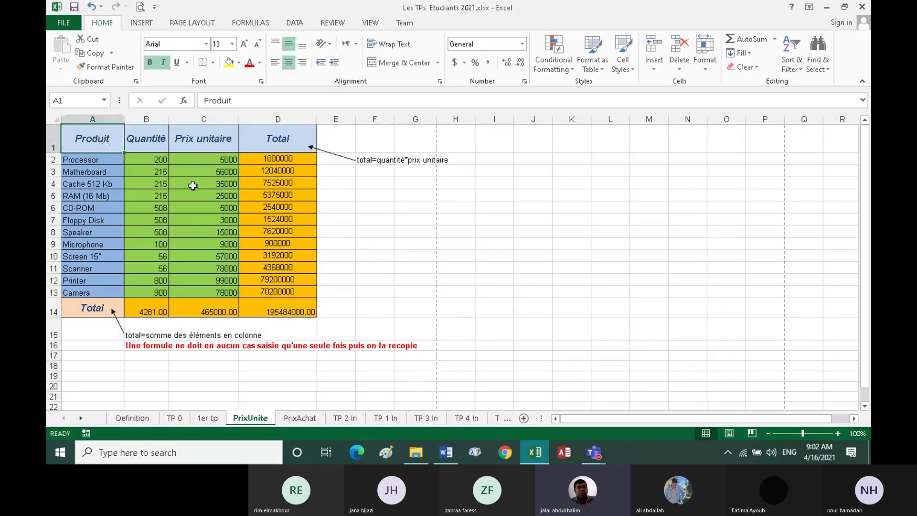
{"action": "left_click", "coordinate": [298, 315], "text": "shift"}
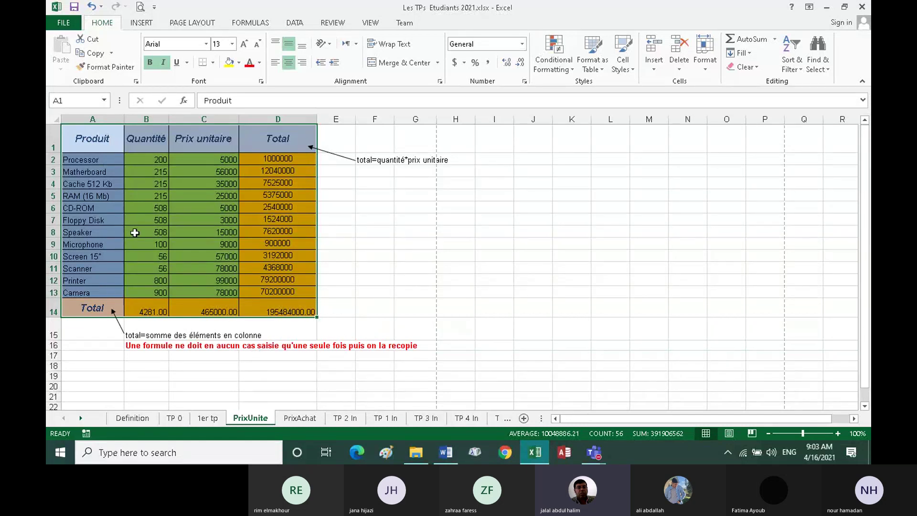
Practise selecting columns A and B, rows 2–9 and the whole sheet, then reselect A1:D14.
{"action": "left_click", "coordinate": [98, 116]}
{"action": "left_click", "coordinate": [134, 119]}
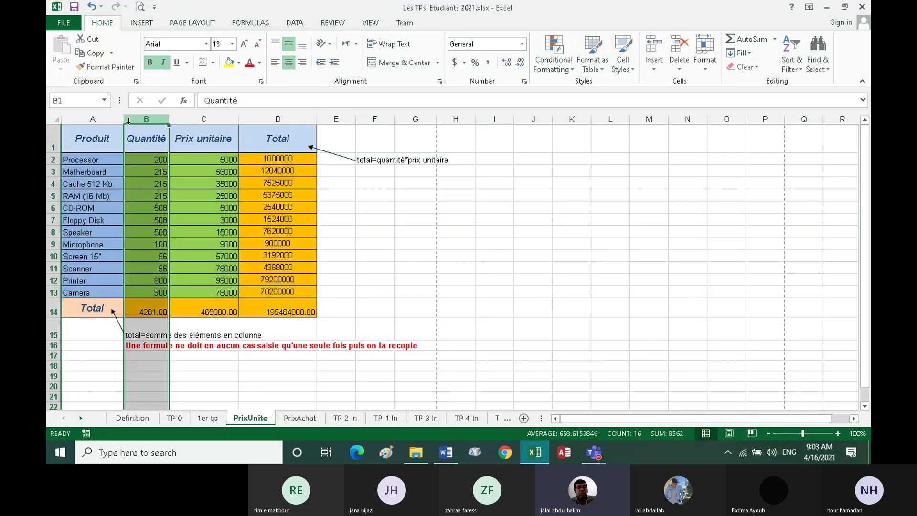
{"action": "left_click", "coordinate": [51, 159]}
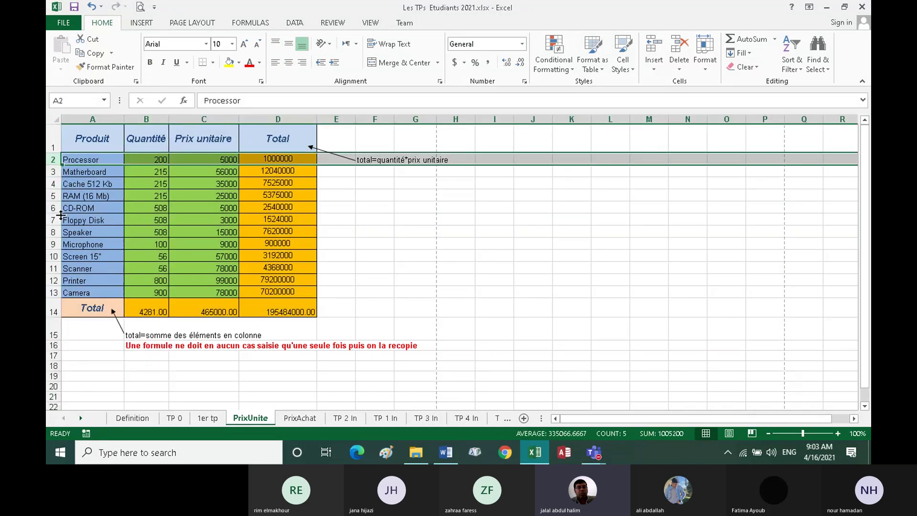
{"action": "left_click", "coordinate": [52, 244], "text": "shift"}
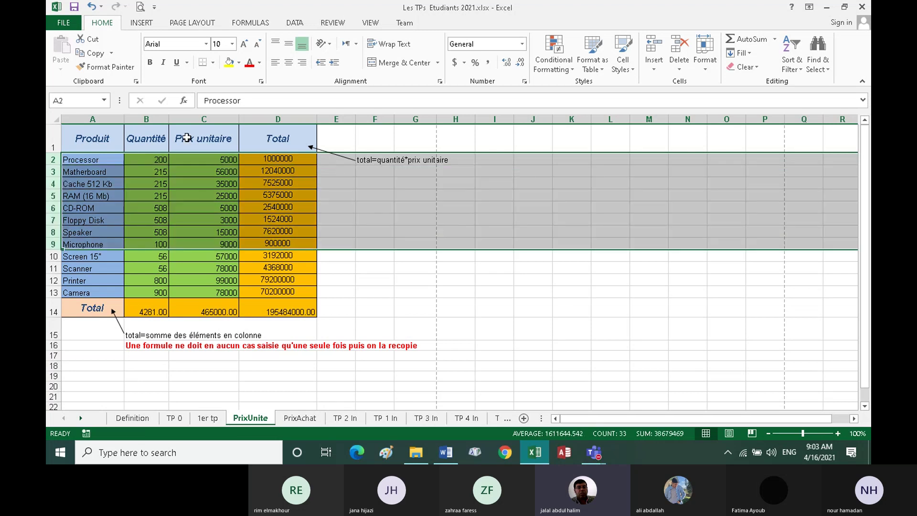
{"action": "left_click", "coordinate": [53, 119]}
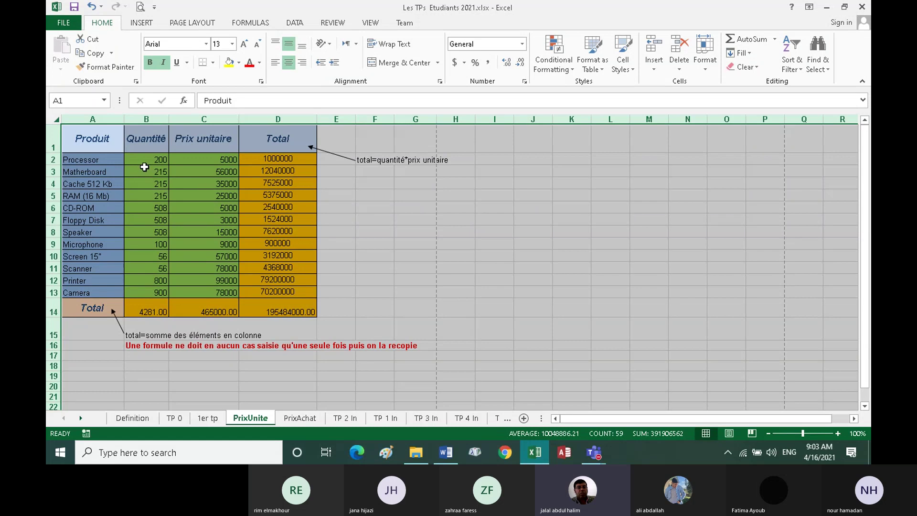
{"action": "left_click", "coordinate": [96, 137]}
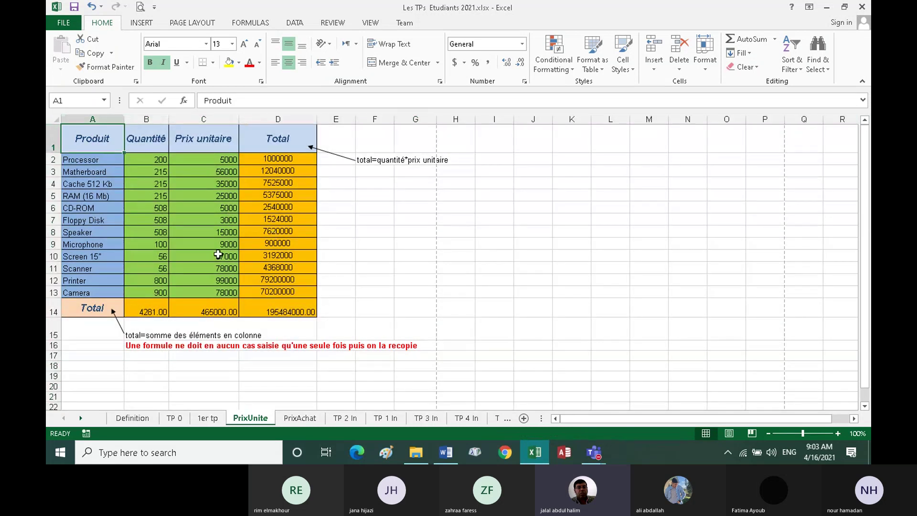
{"action": "left_click", "coordinate": [301, 311], "text": "shift"}
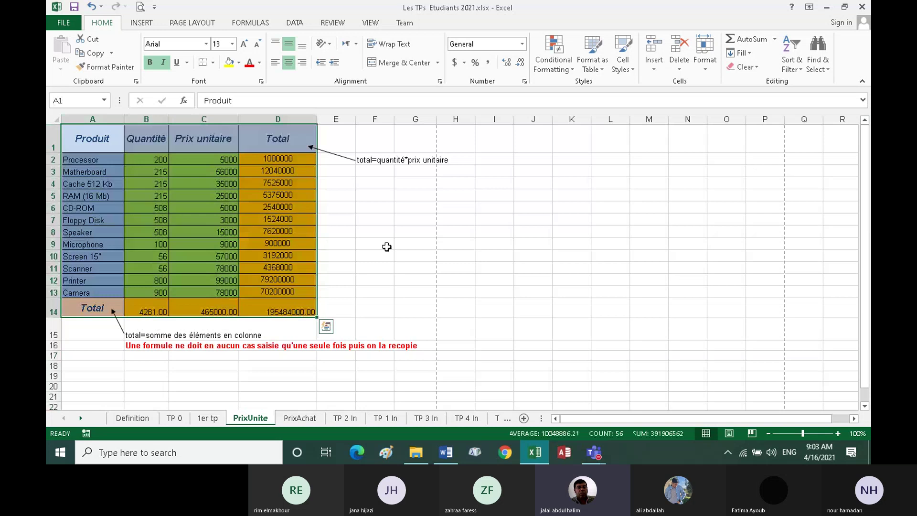
Apply No Border to A1:D14 and check the sheet in print preview.
{"action": "left_click", "coordinate": [212, 63]}
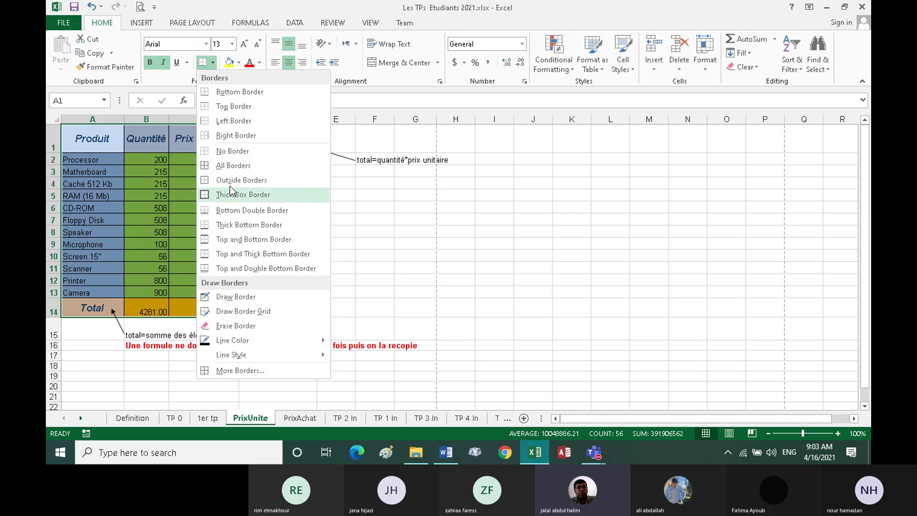
{"action": "left_click", "coordinate": [223, 153]}
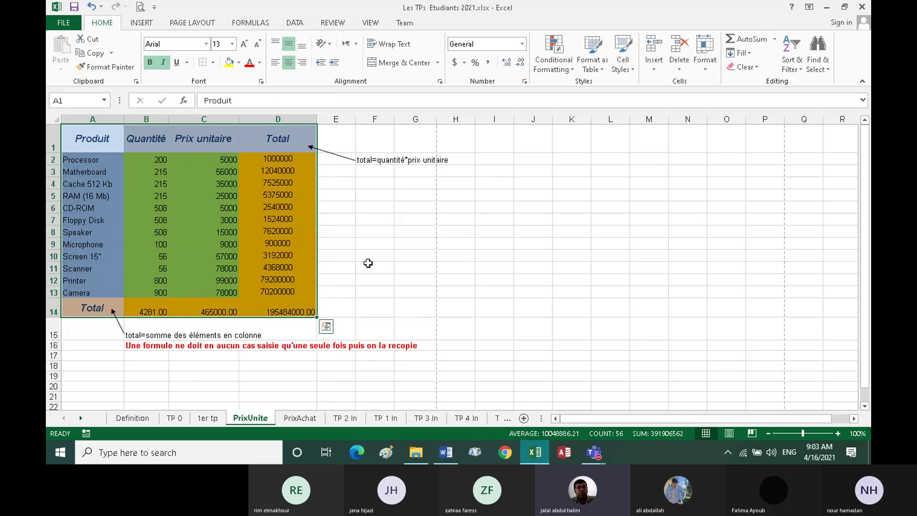
{"action": "left_click", "coordinate": [376, 268]}
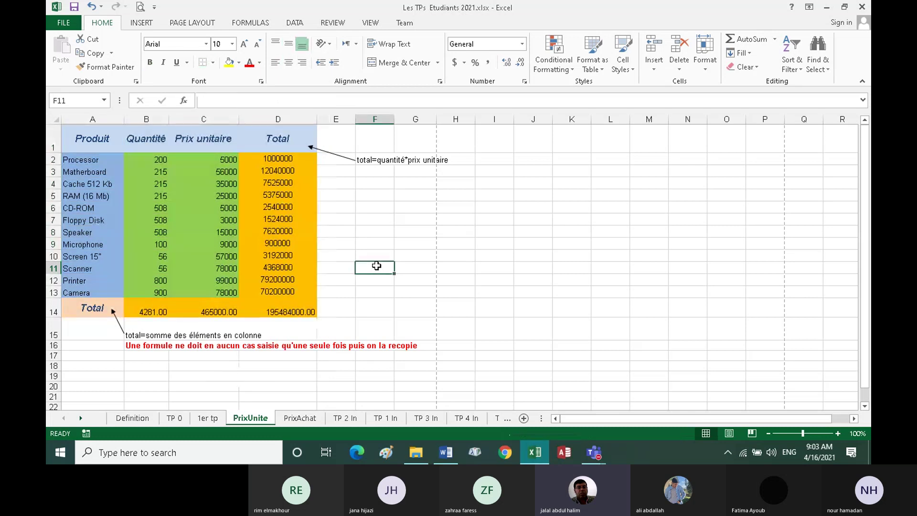
{"action": "left_click", "coordinate": [141, 8]}
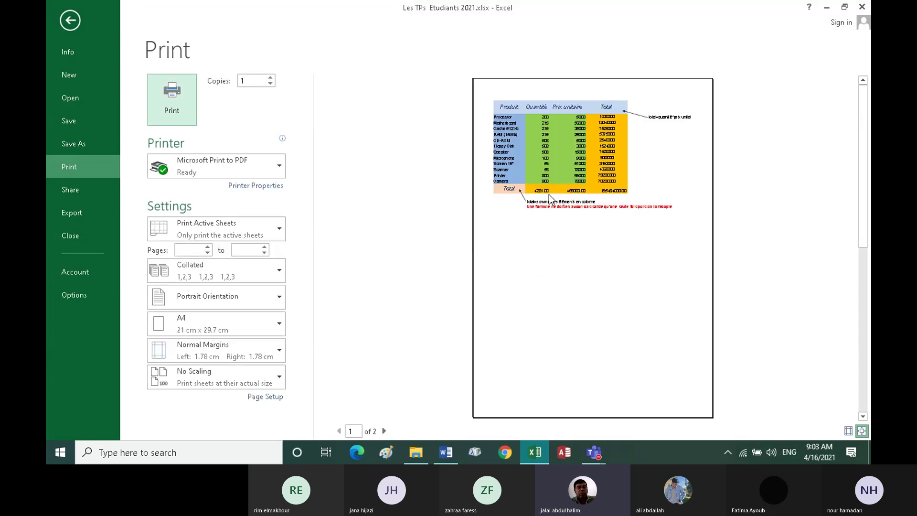
Leave the print preview and reselect the table A1:D14.
{"action": "left_click", "coordinate": [70, 21]}
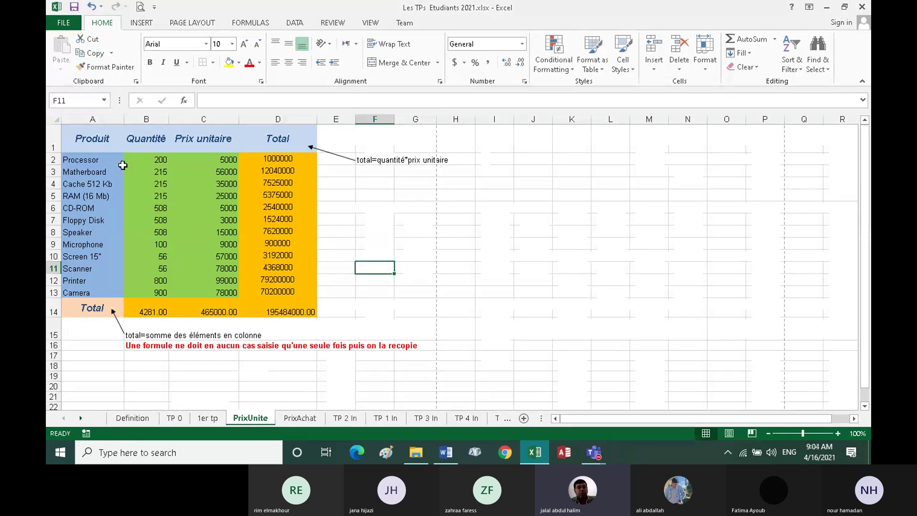
{"action": "left_click", "coordinate": [105, 151]}
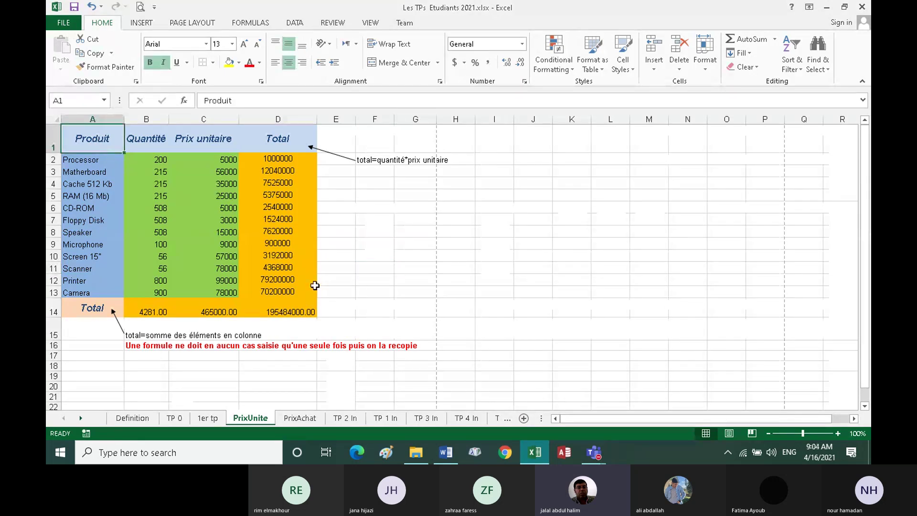
{"action": "left_click", "coordinate": [300, 306], "text": "shift"}
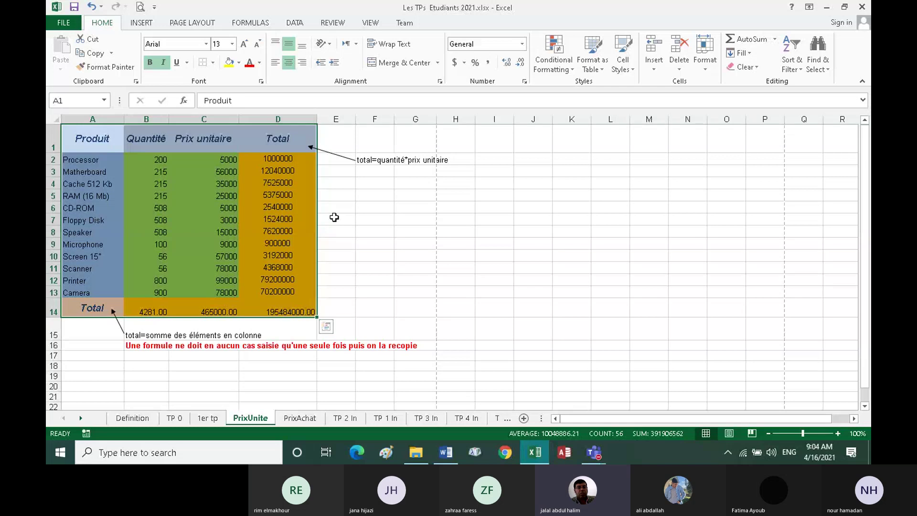
In Format Cells, try a double-line outline and thin inside lines for the table.
{"action": "left_click", "coordinate": [213, 62]}
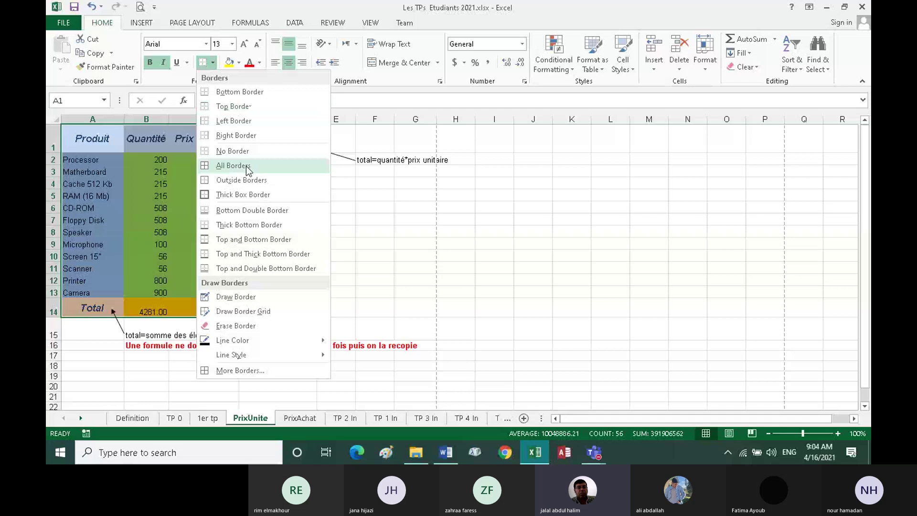
{"action": "left_click", "coordinate": [269, 371]}
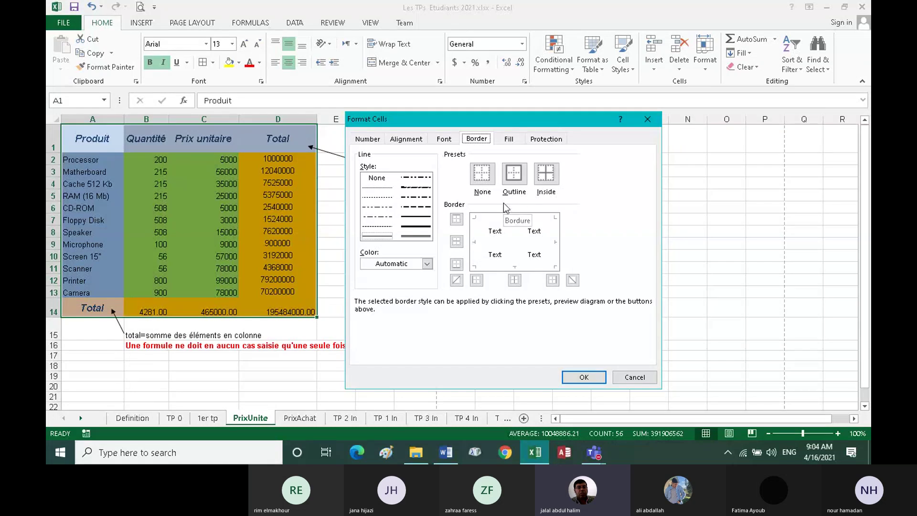
{"action": "left_click", "coordinate": [514, 178]}
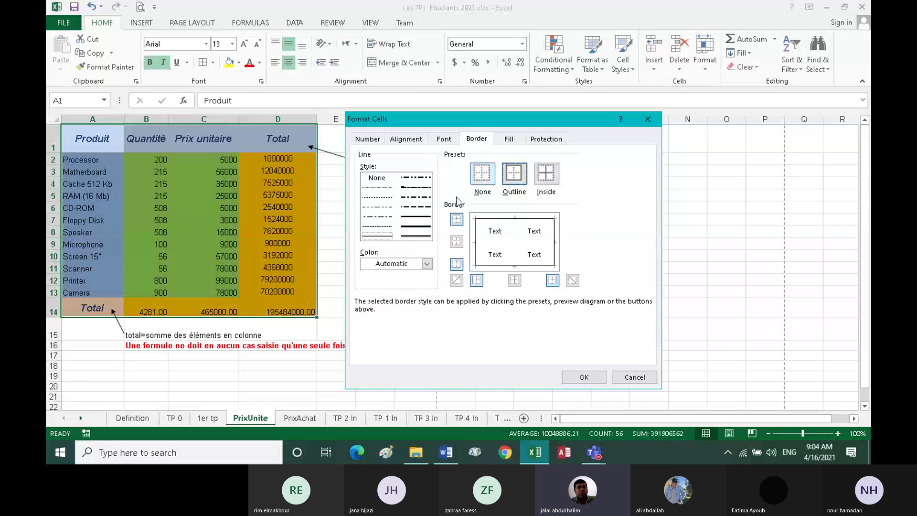
{"action": "left_click", "coordinate": [423, 235]}
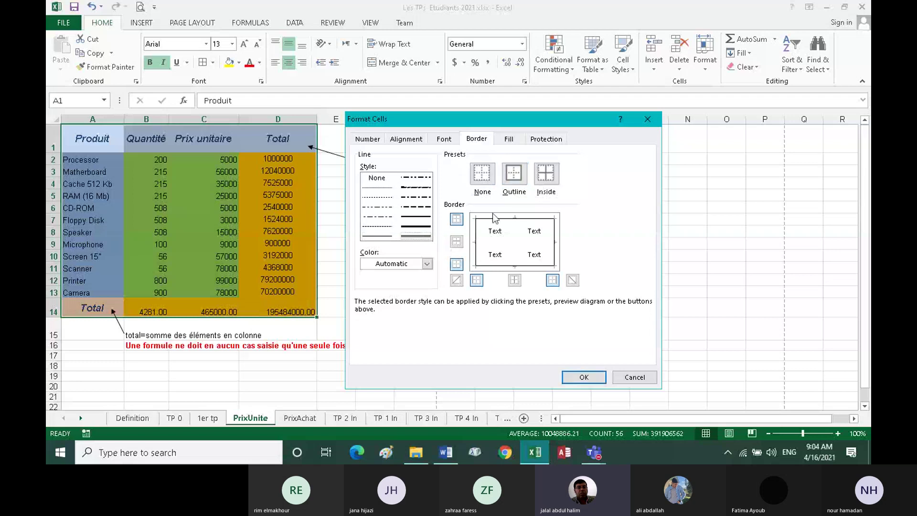
{"action": "left_click", "coordinate": [515, 174]}
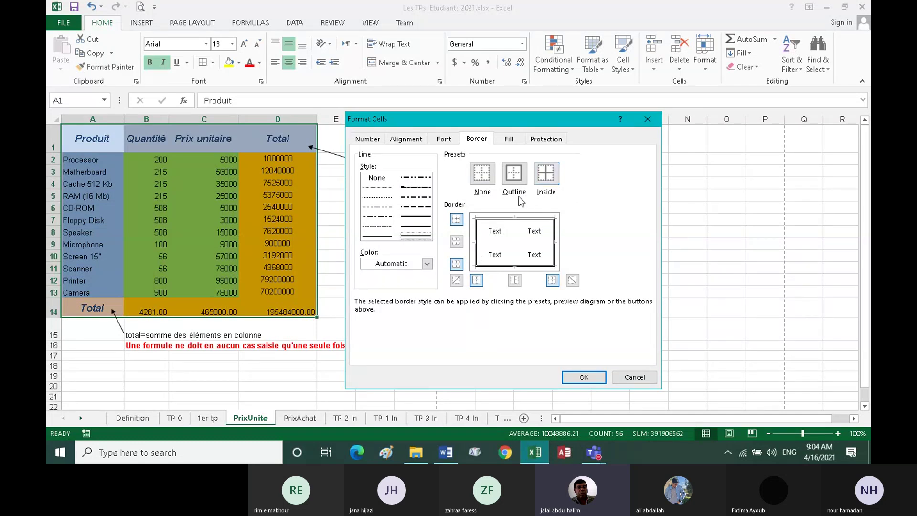
{"action": "left_click", "coordinate": [547, 178]}
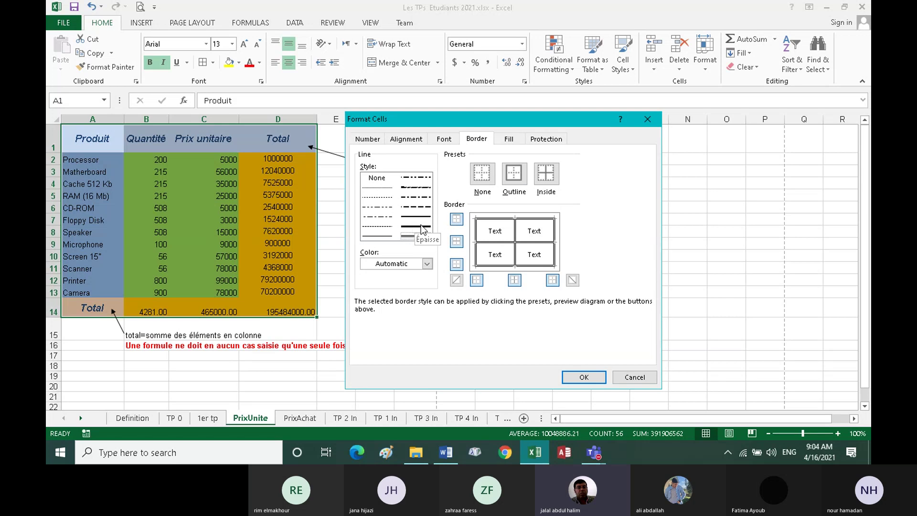
{"action": "left_click", "coordinate": [382, 239]}
{"action": "left_click", "coordinate": [548, 177]}
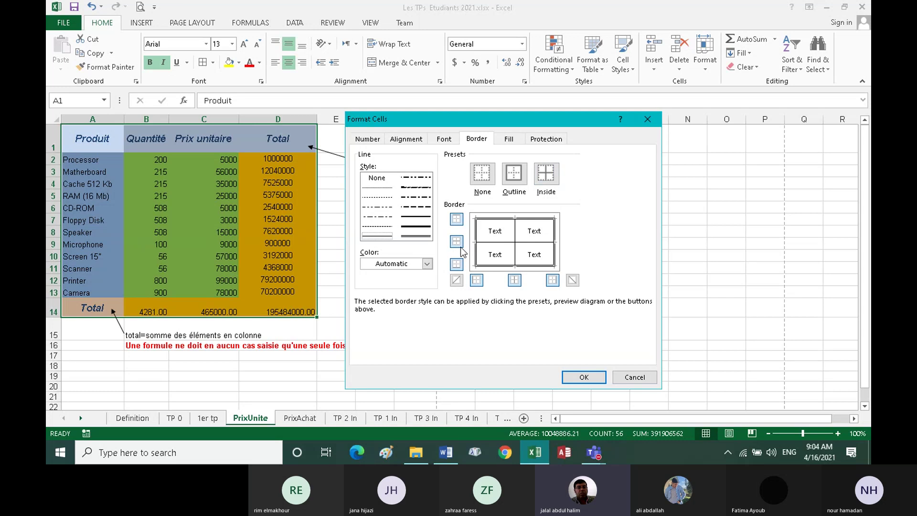
{"action": "left_click", "coordinate": [527, 243]}
{"action": "left_click", "coordinate": [516, 241]}
{"action": "left_click", "coordinate": [528, 242]}
{"action": "left_click", "coordinate": [516, 232]}
Set the border colour to purple and apply a double outline plus inside lines.
{"action": "left_click", "coordinate": [426, 265]}
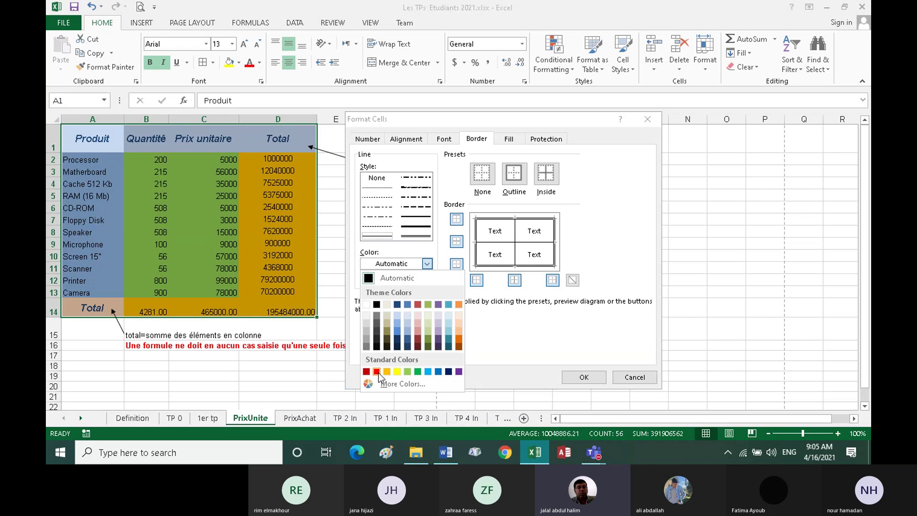
{"action": "left_click", "coordinate": [458, 372]}
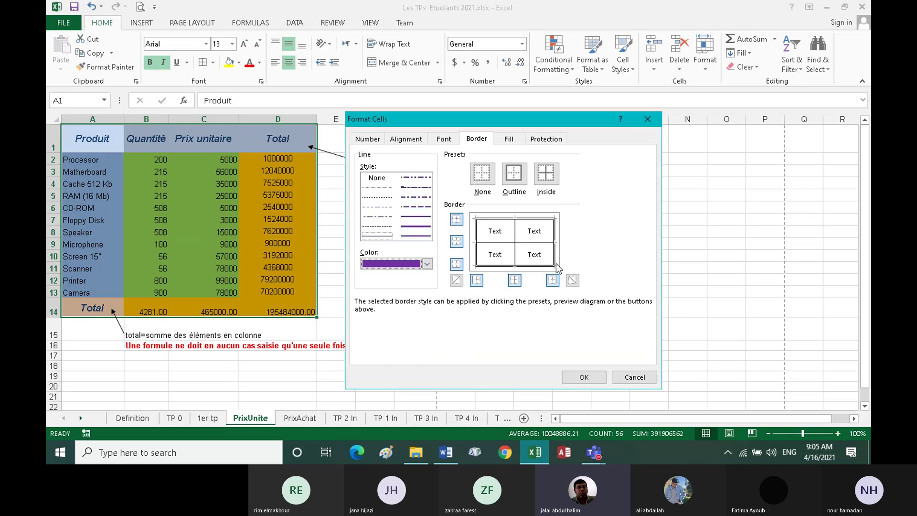
{"action": "left_click", "coordinate": [516, 179]}
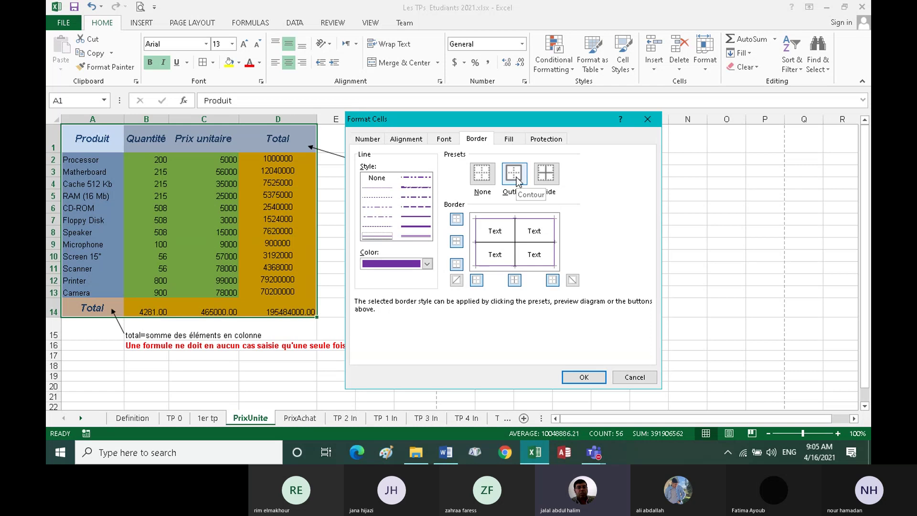
{"action": "left_click", "coordinate": [542, 176]}
{"action": "left_click", "coordinate": [422, 236]}
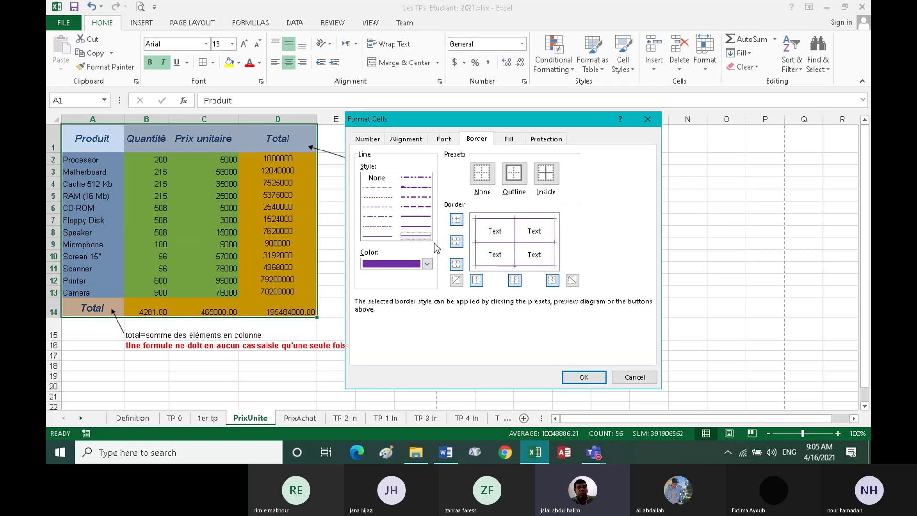
{"action": "left_click", "coordinate": [513, 173]}
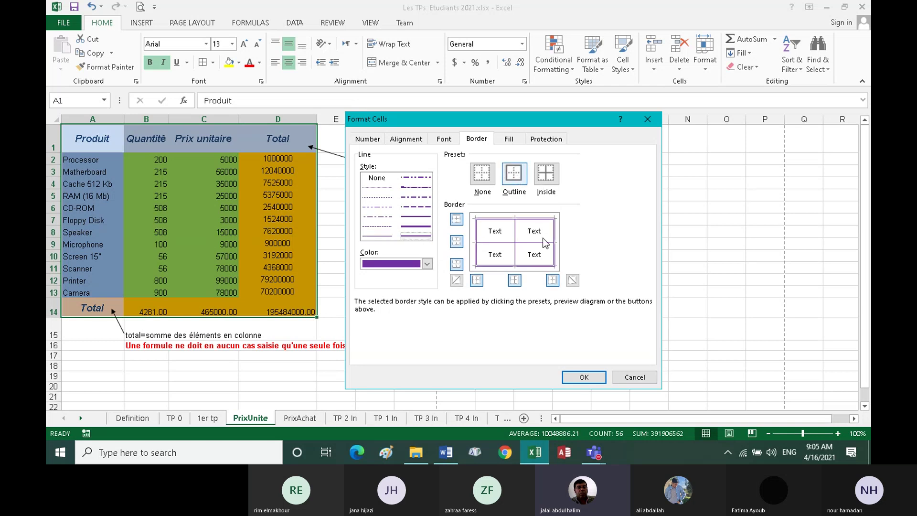
{"action": "left_click", "coordinate": [583, 376]}
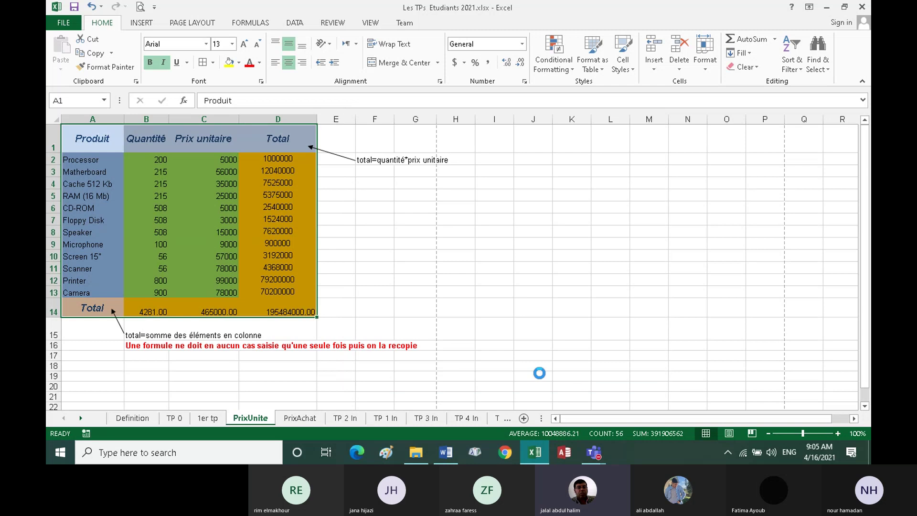
{"action": "left_click", "coordinate": [375, 279]}
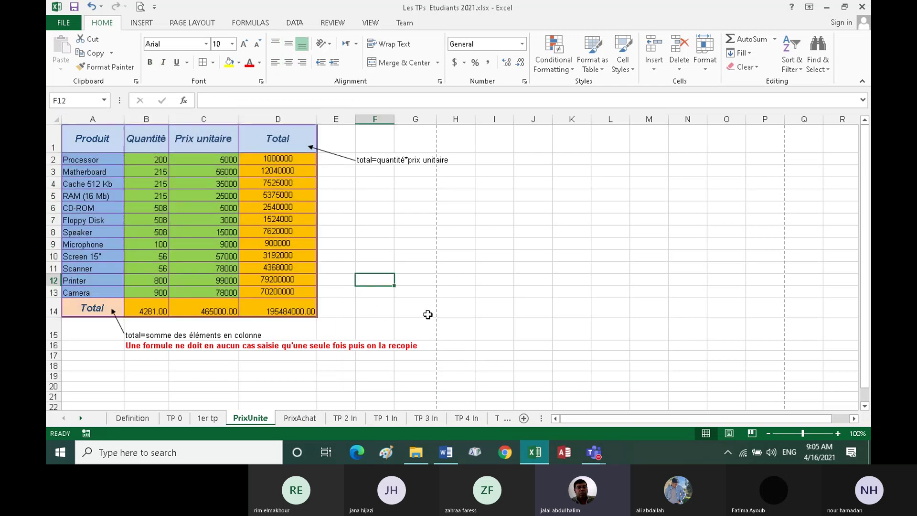
{"action": "left_click", "coordinate": [141, 8]}
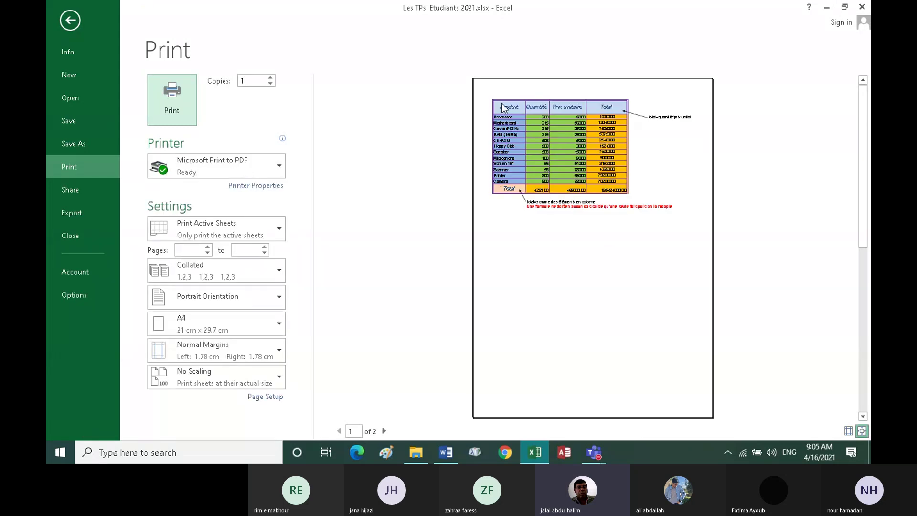
{"action": "left_click", "coordinate": [72, 21]}
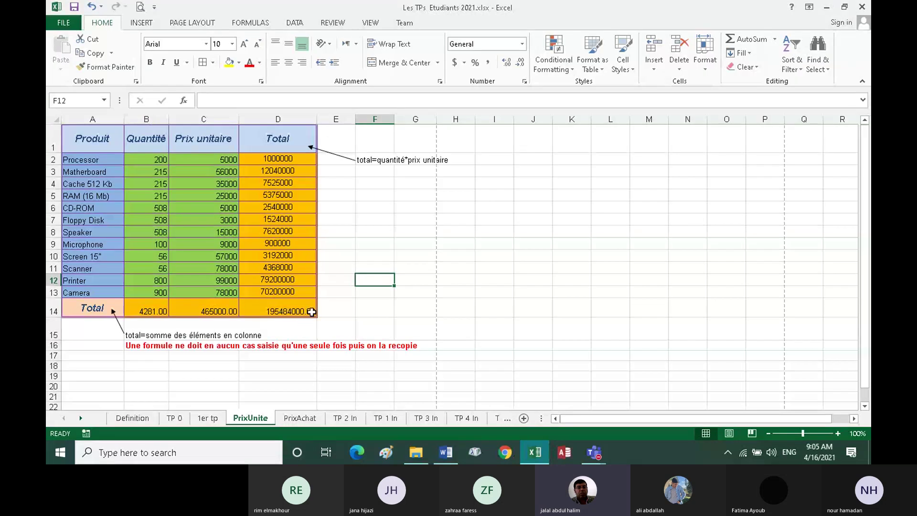
{"action": "left_click", "coordinate": [75, 144]}
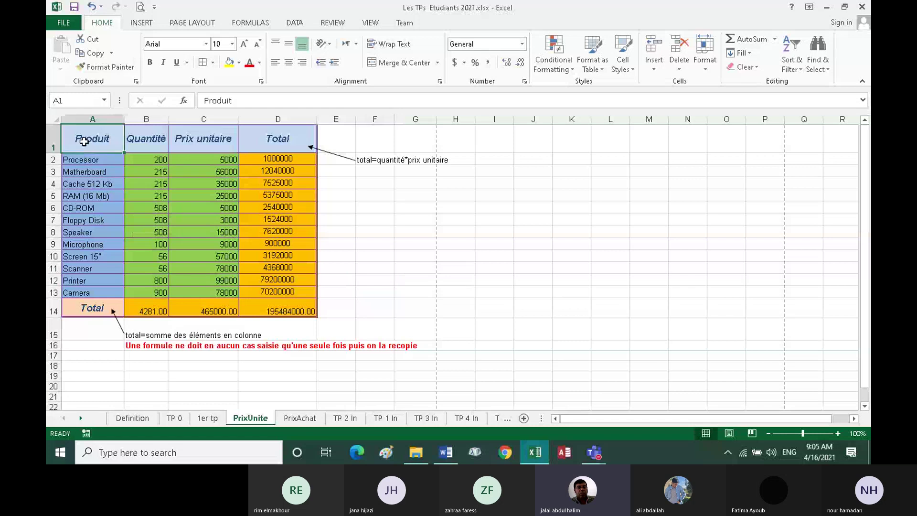
Give header row A1:D1 a thin red outline and red dividers between cells.
{"action": "left_click", "coordinate": [258, 141], "text": "shift"}
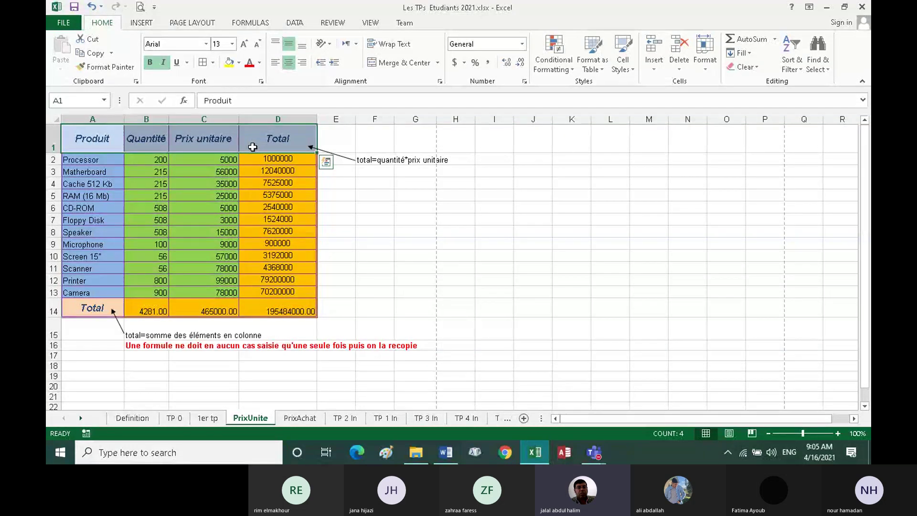
{"action": "left_click", "coordinate": [213, 63]}
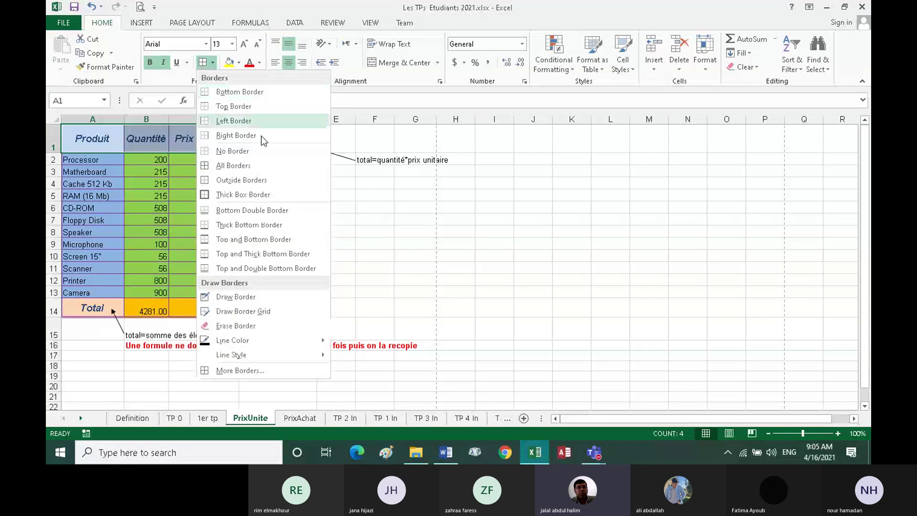
{"action": "left_click", "coordinate": [265, 371]}
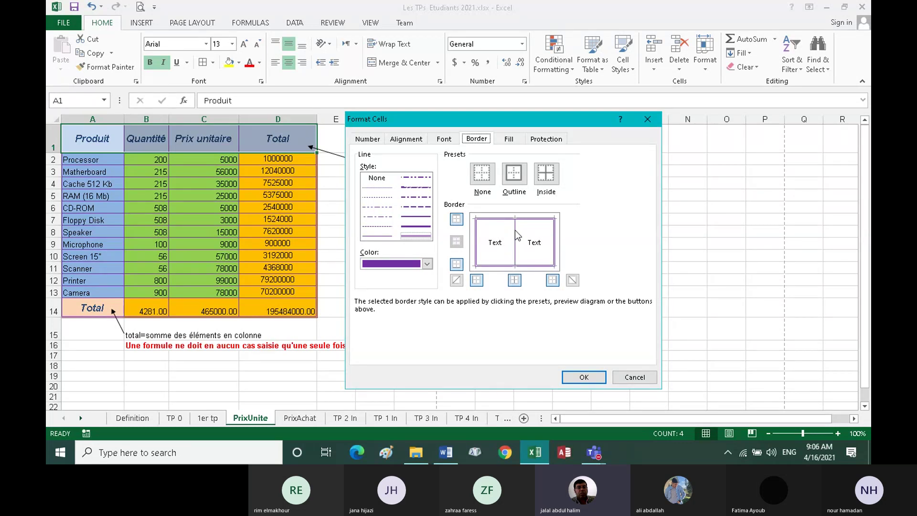
{"action": "left_click", "coordinate": [427, 264]}
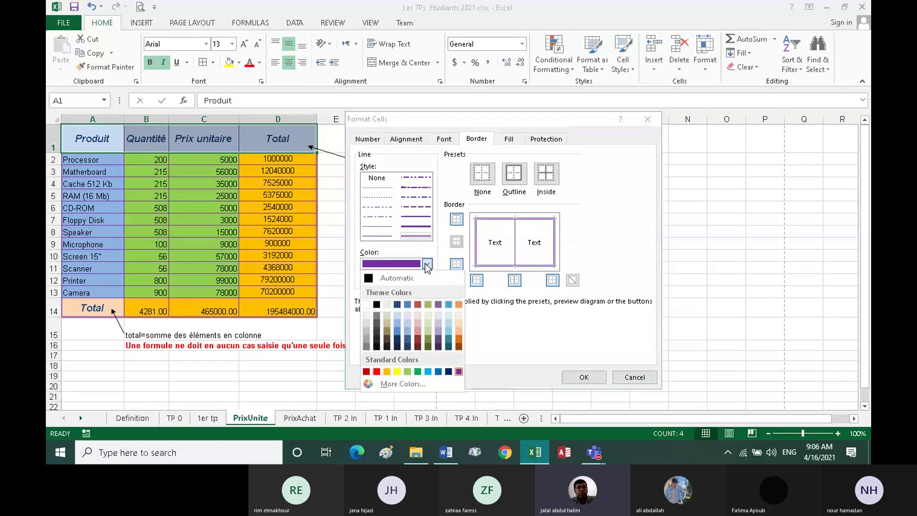
{"action": "left_click", "coordinate": [376, 371]}
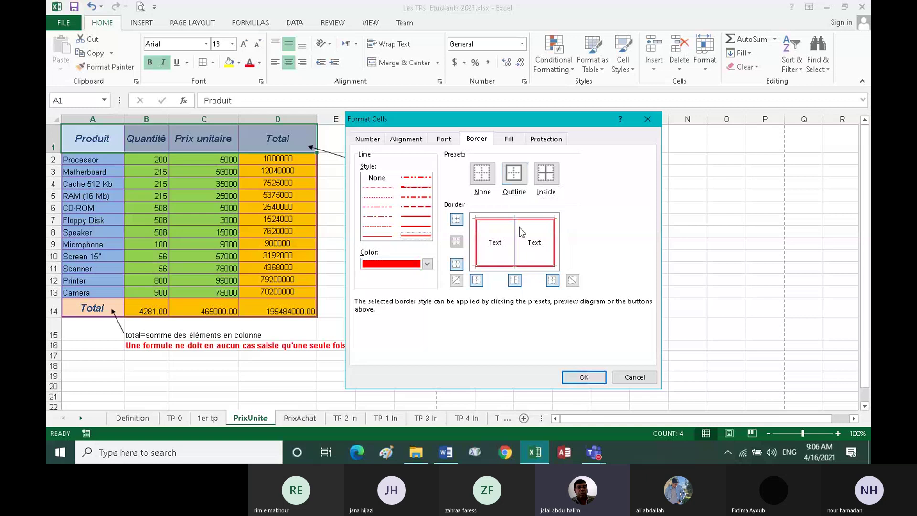
{"action": "left_click", "coordinate": [516, 244]}
{"action": "left_click", "coordinate": [377, 235]}
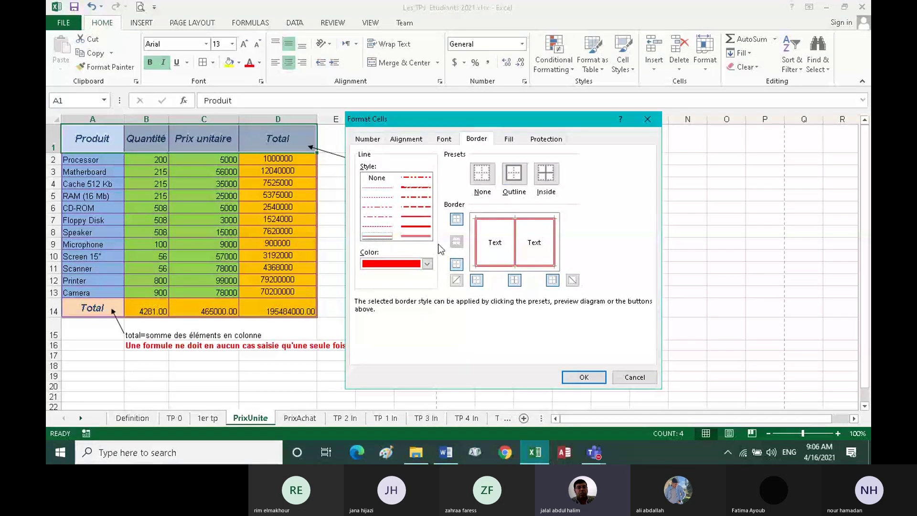
{"action": "left_click", "coordinate": [515, 245]}
{"action": "left_click", "coordinate": [584, 377]}
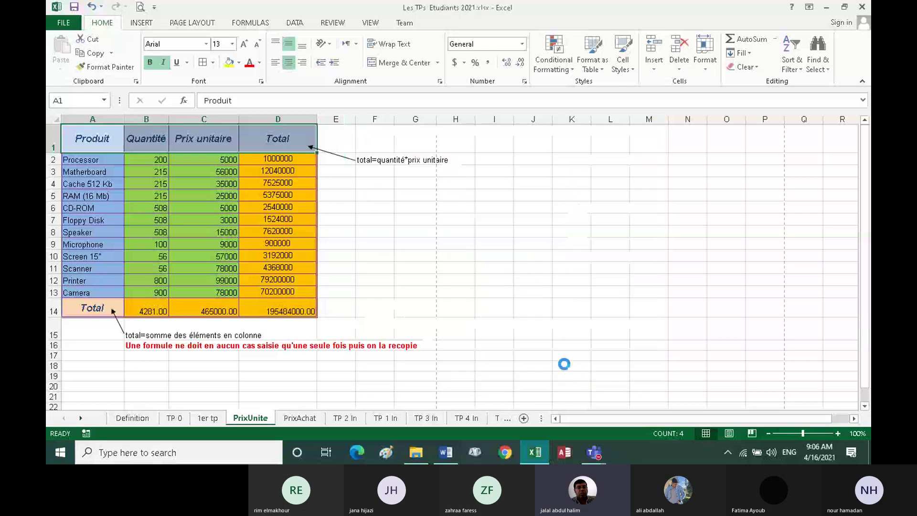
Fill the Quantité and Prix unitaire values B2:C13 with light blue, then return to Word.
{"action": "left_click", "coordinate": [409, 265]}
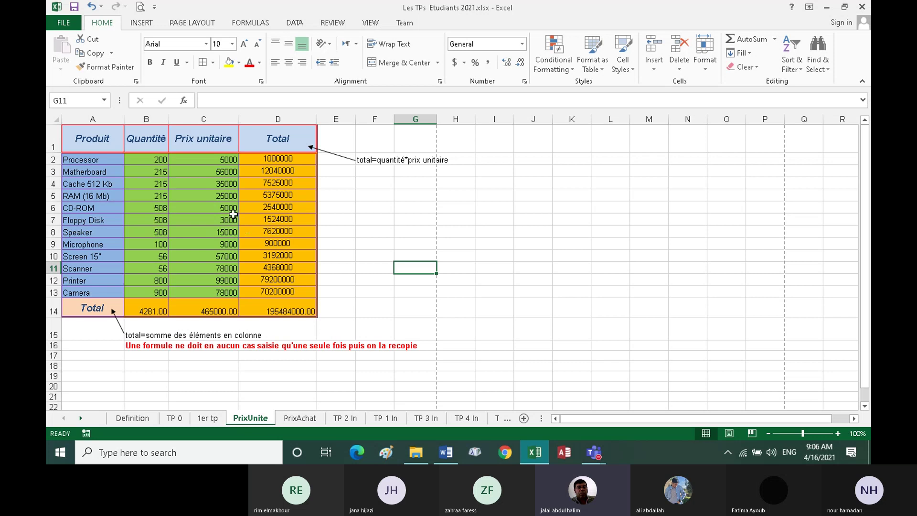
{"action": "left_click", "coordinate": [164, 164]}
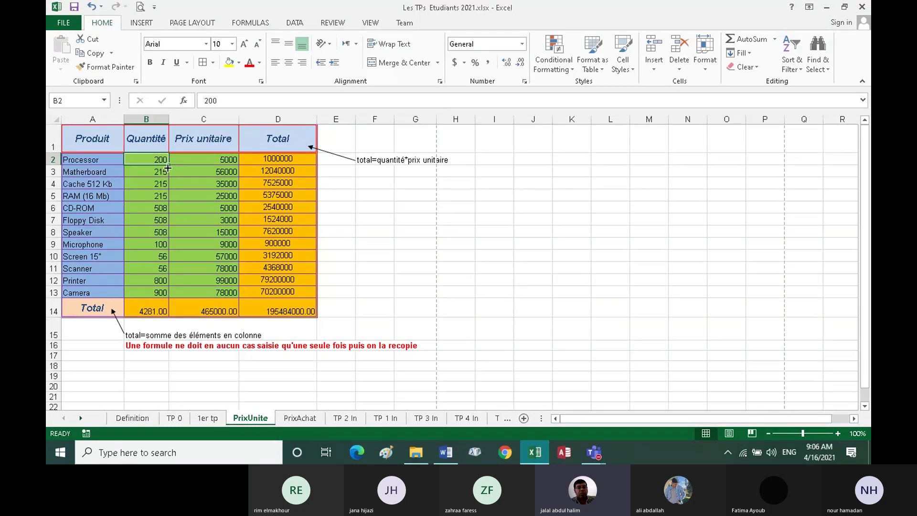
{"action": "left_click", "coordinate": [219, 293], "text": "shift"}
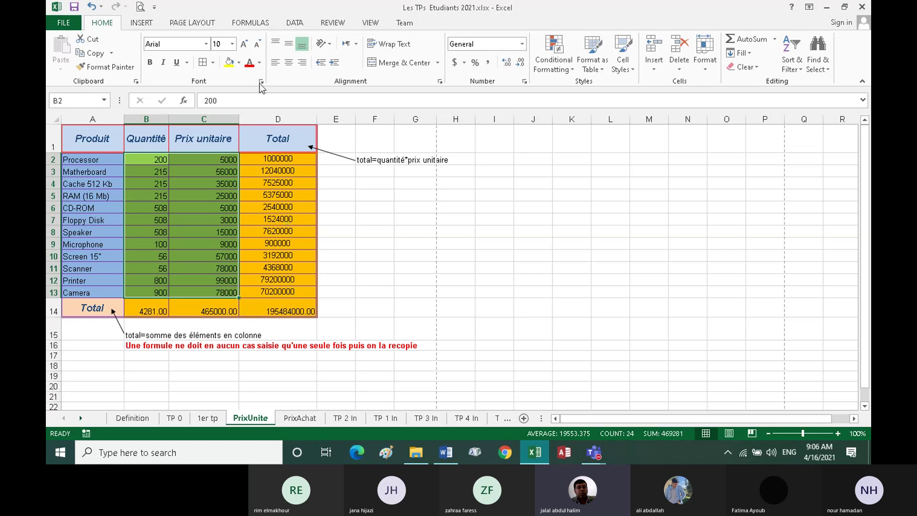
{"action": "left_click", "coordinate": [239, 63]}
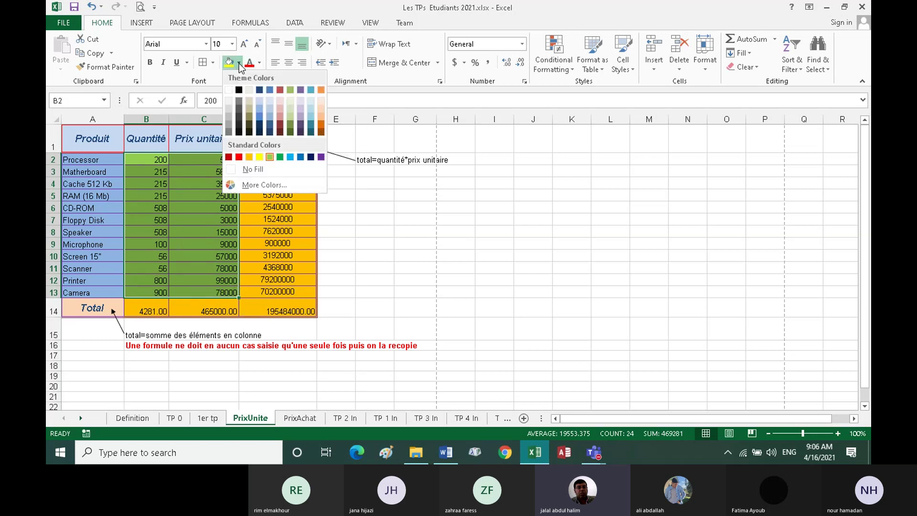
{"action": "left_click", "coordinate": [268, 107]}
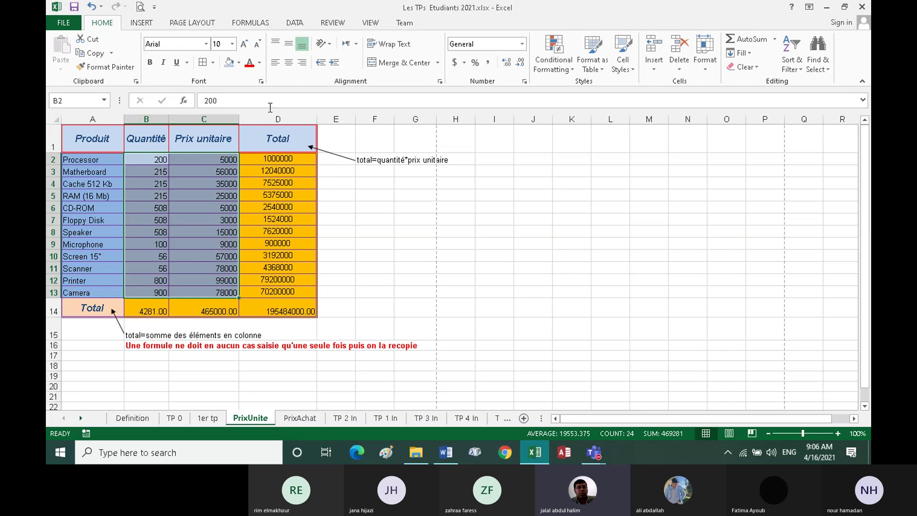
{"action": "left_click", "coordinate": [384, 248]}
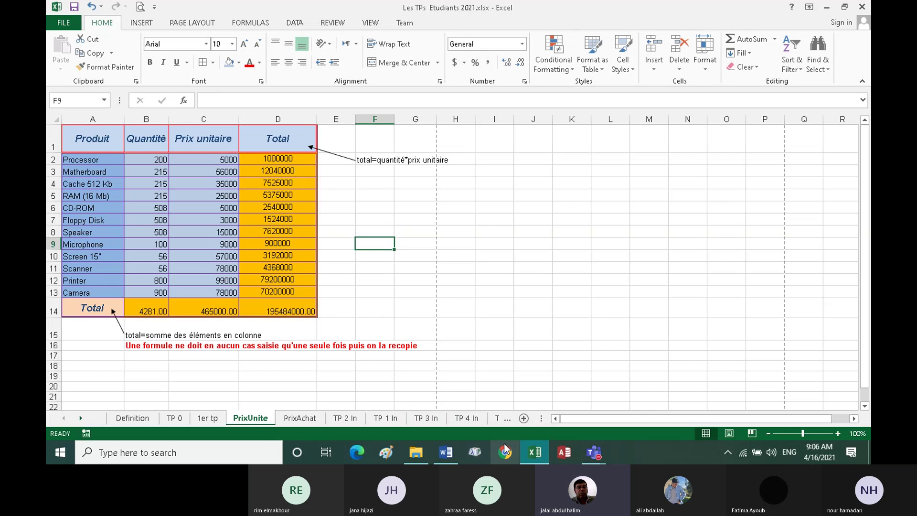
{"action": "left_click", "coordinate": [446, 452]}
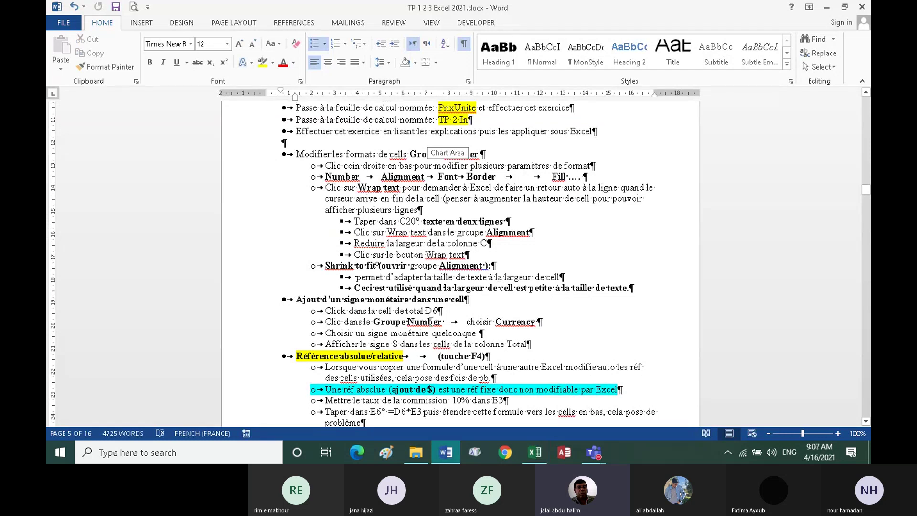
Glance over the Word handout, then open the TP 2 In sheet in Excel.
{"action": "scroll", "coordinate": [402, 311], "scroll_direction": "down", "scroll_amount": 1}
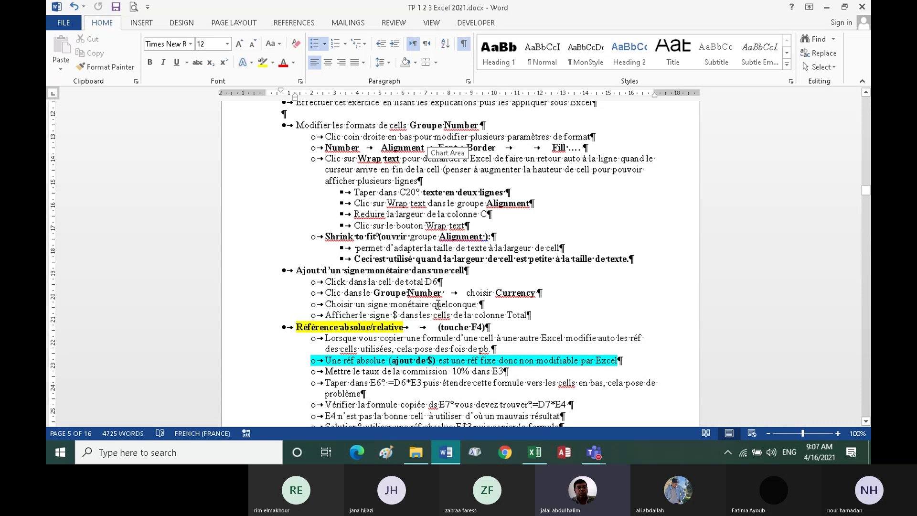
{"action": "scroll", "coordinate": [425, 313], "scroll_direction": "up", "scroll_amount": 1}
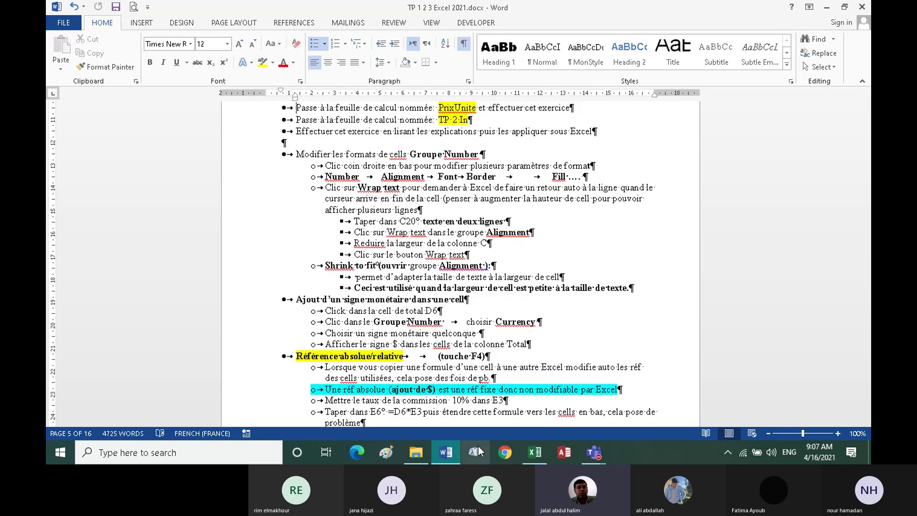
{"action": "left_click", "coordinate": [529, 454]}
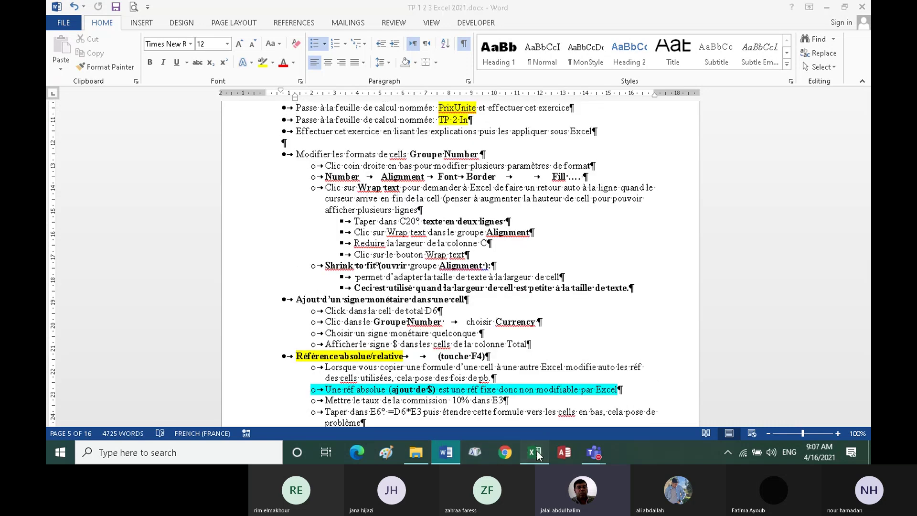
{"action": "left_click", "coordinate": [353, 419]}
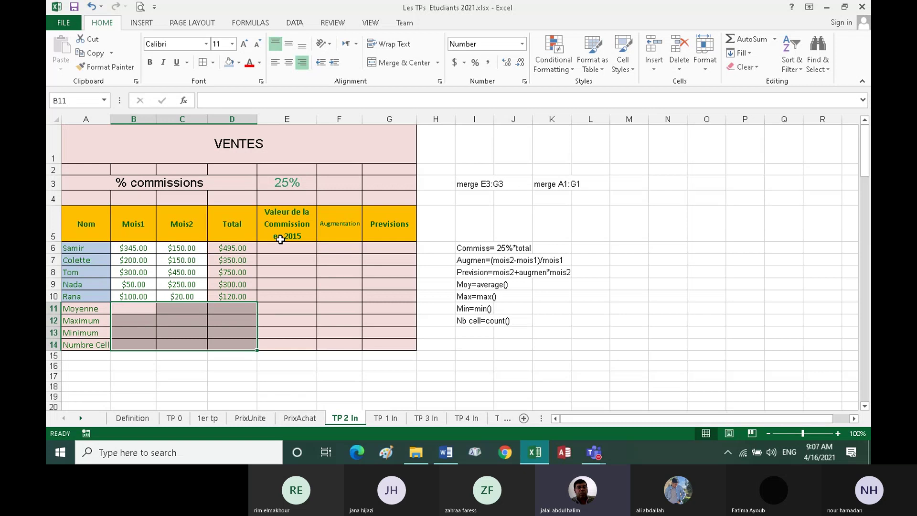
Heighten row 5 and wrap the E5 heading 'Valeur de la Commission en 2015' onto three lines.
{"action": "left_click", "coordinate": [280, 227]}
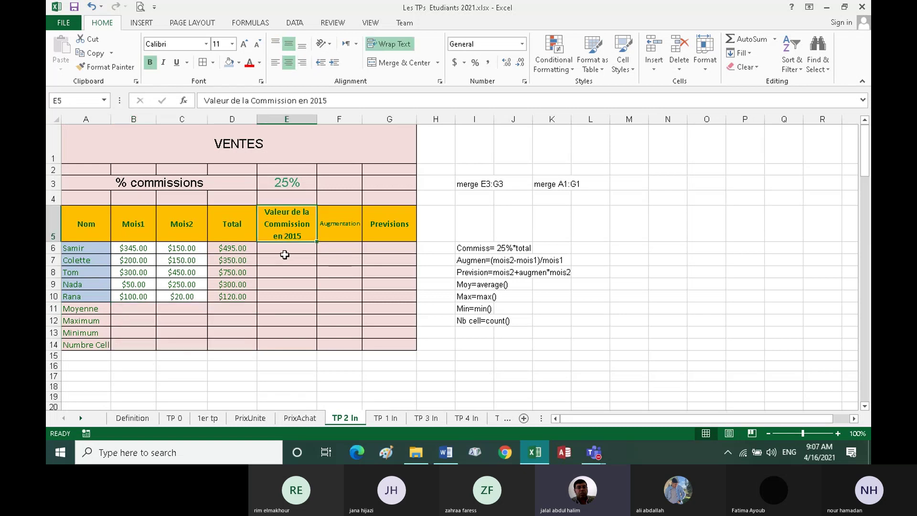
{"action": "left_click", "coordinate": [386, 45]}
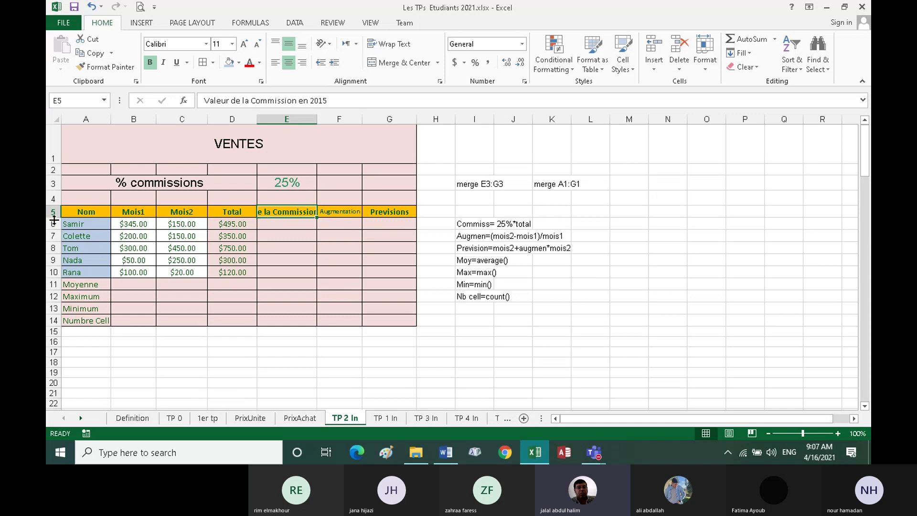
{"action": "left_click_drag", "start_coordinate": [53, 218], "coordinate": [58, 246]}
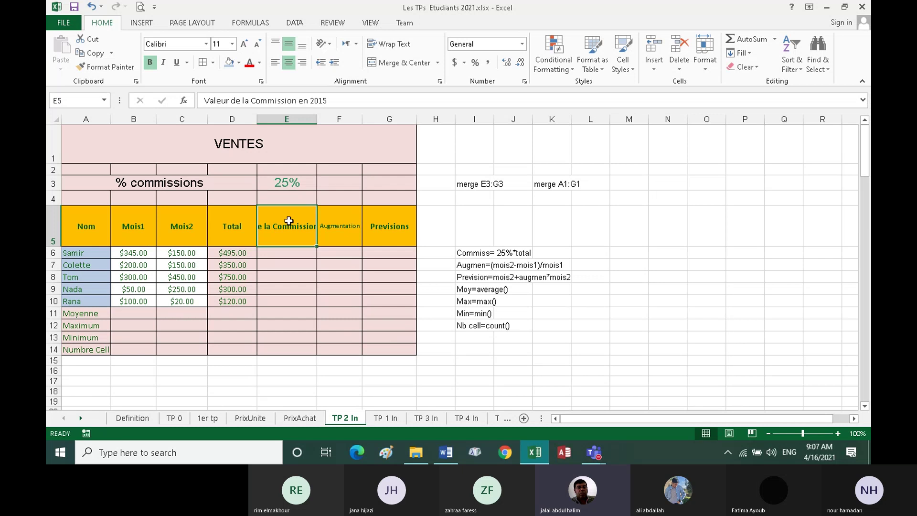
{"action": "left_click", "coordinate": [395, 47]}
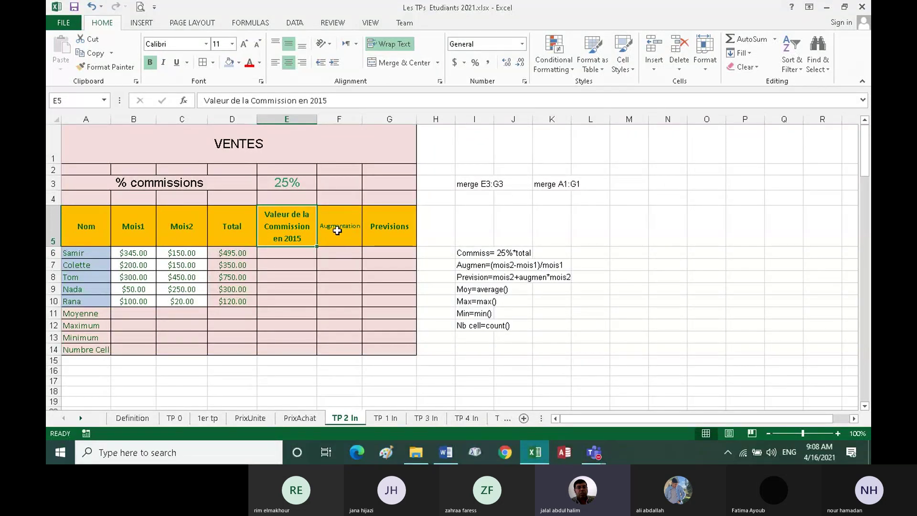
Adjust column F's width and enable Shrink to fit for the F5 'Augmentation' header.
{"action": "left_click", "coordinate": [337, 229]}
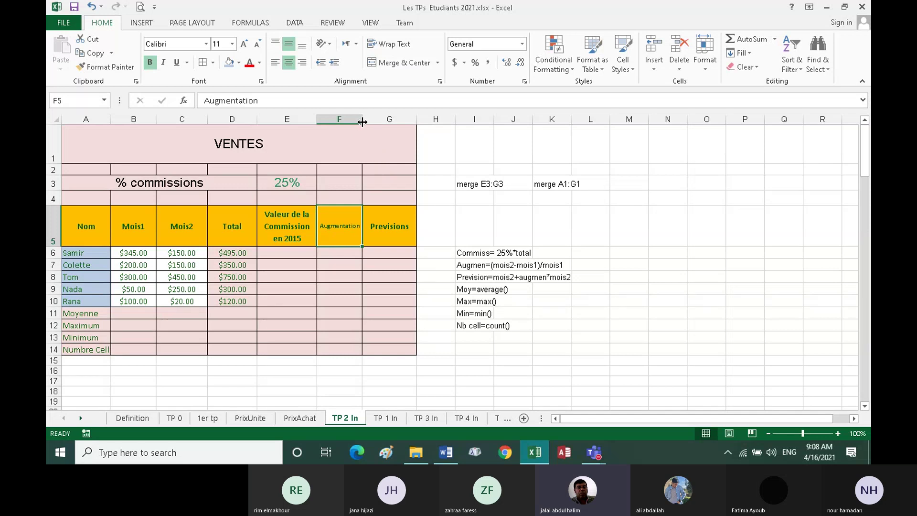
{"action": "left_click_drag", "start_coordinate": [363, 118], "coordinate": [372, 119]}
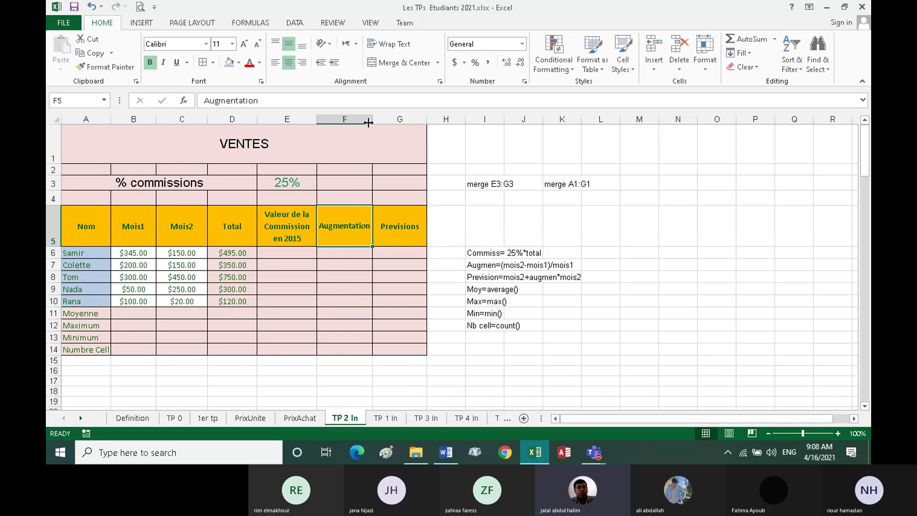
{"action": "left_click_drag", "start_coordinate": [372, 119], "coordinate": [360, 120]}
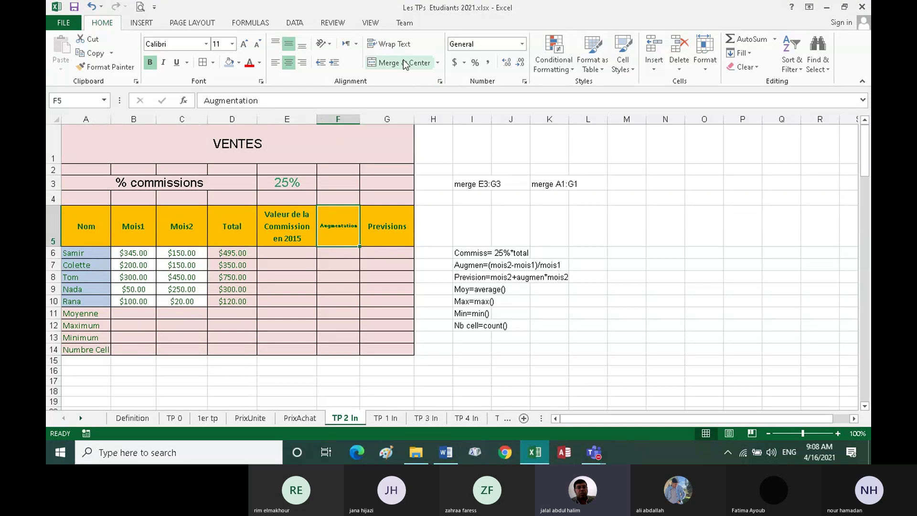
{"action": "left_click", "coordinate": [439, 81]}
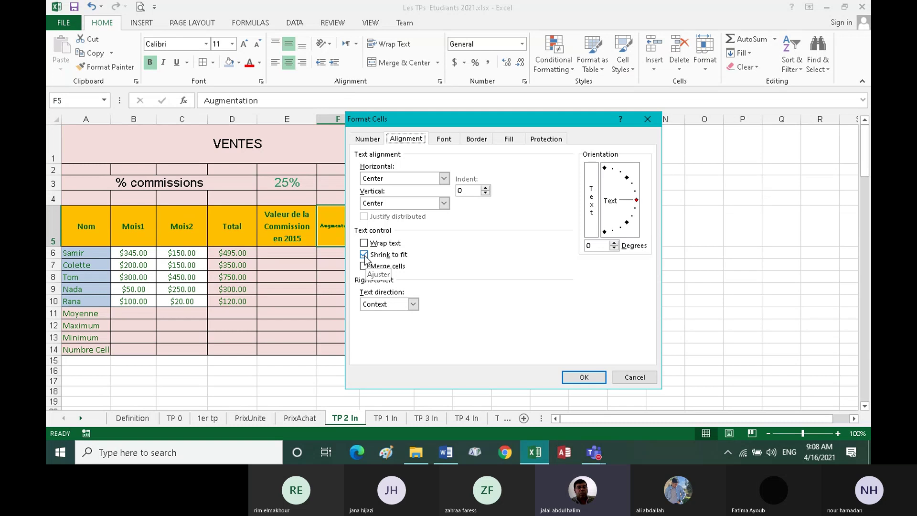
{"action": "left_click", "coordinate": [580, 378]}
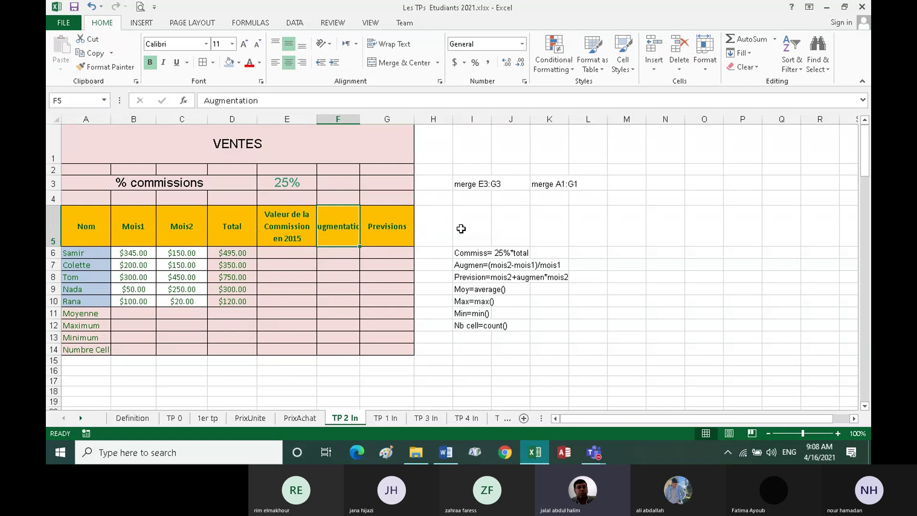
{"action": "left_click", "coordinate": [440, 82]}
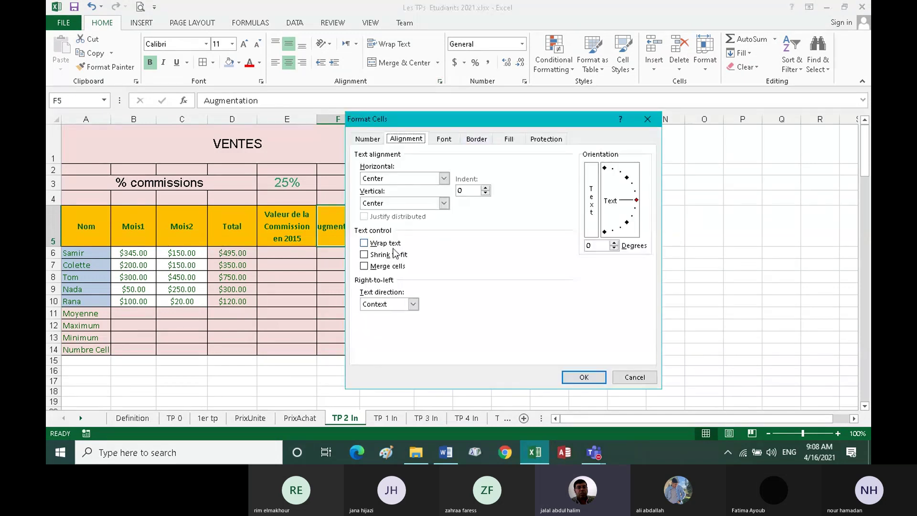
{"action": "left_click", "coordinate": [377, 256]}
{"action": "left_click", "coordinate": [582, 378]}
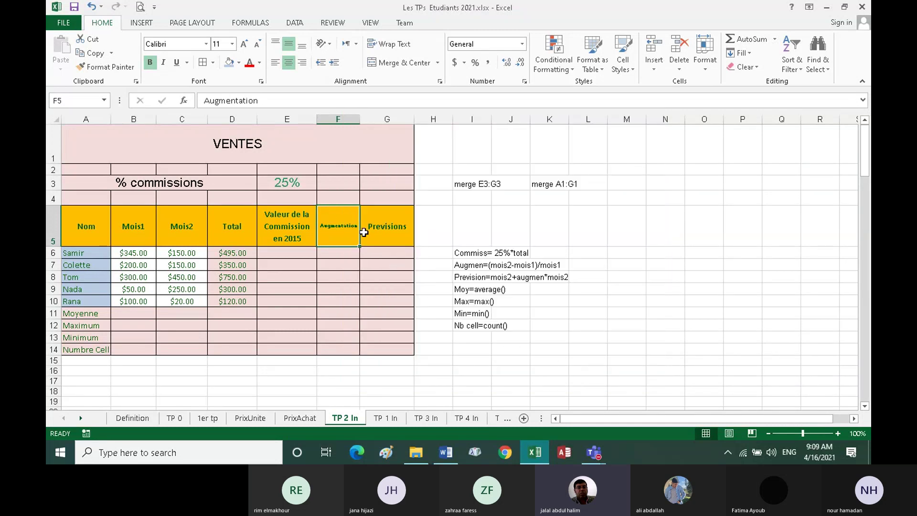
{"action": "left_click", "coordinate": [90, 224]}
Raise header row A5:G5 to font size 12, centred horizontally and vertically.
{"action": "left_click", "coordinate": [143, 225]}
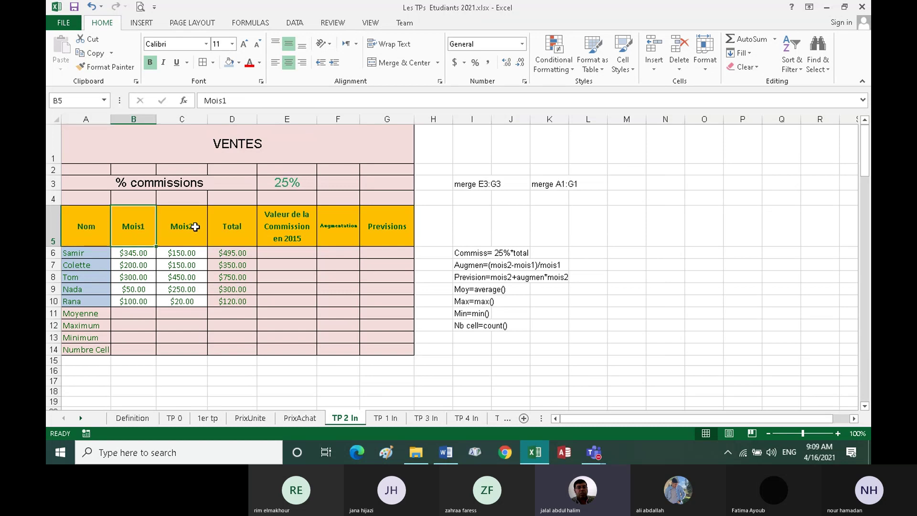
{"action": "left_click", "coordinate": [196, 227]}
{"action": "left_click", "coordinate": [393, 226]}
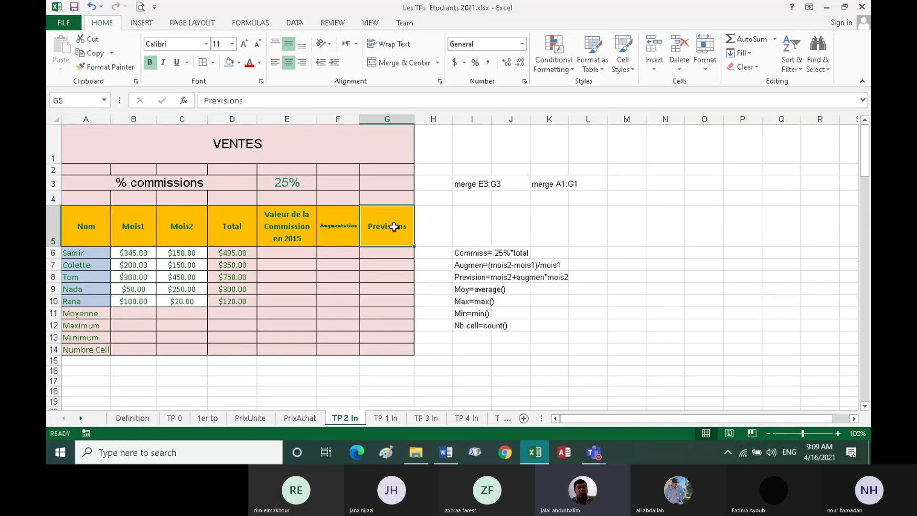
{"action": "left_click", "coordinate": [89, 226], "text": "shift"}
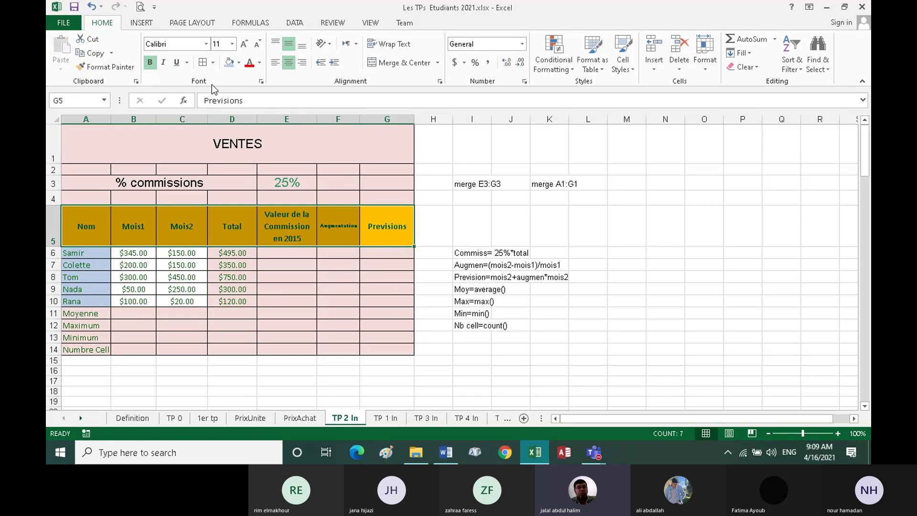
{"action": "left_click", "coordinate": [244, 45]}
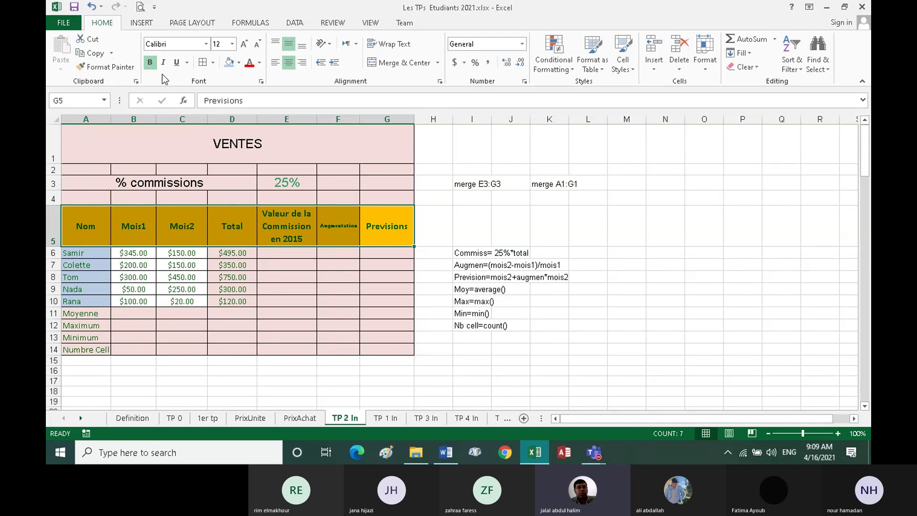
{"action": "left_click", "coordinate": [288, 44]}
{"action": "left_click", "coordinate": [289, 63]}
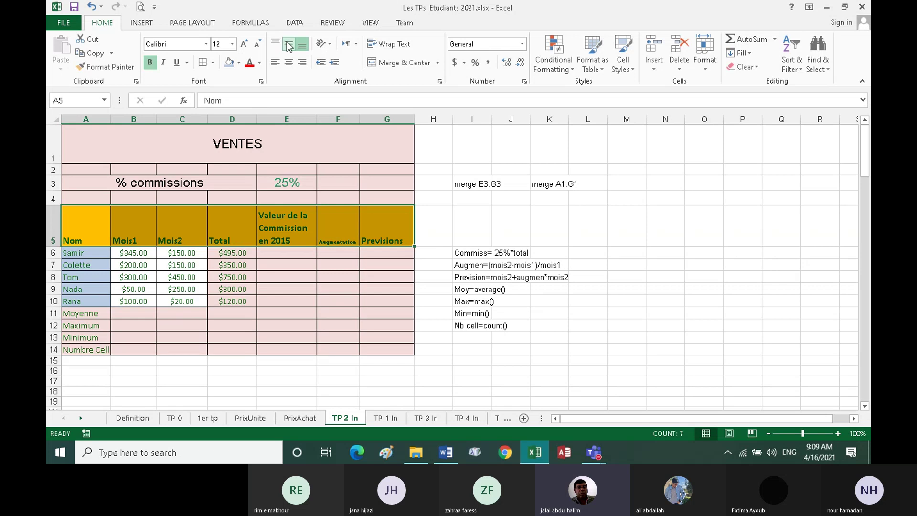
{"action": "left_click", "coordinate": [289, 44]}
{"action": "left_click", "coordinate": [288, 65]}
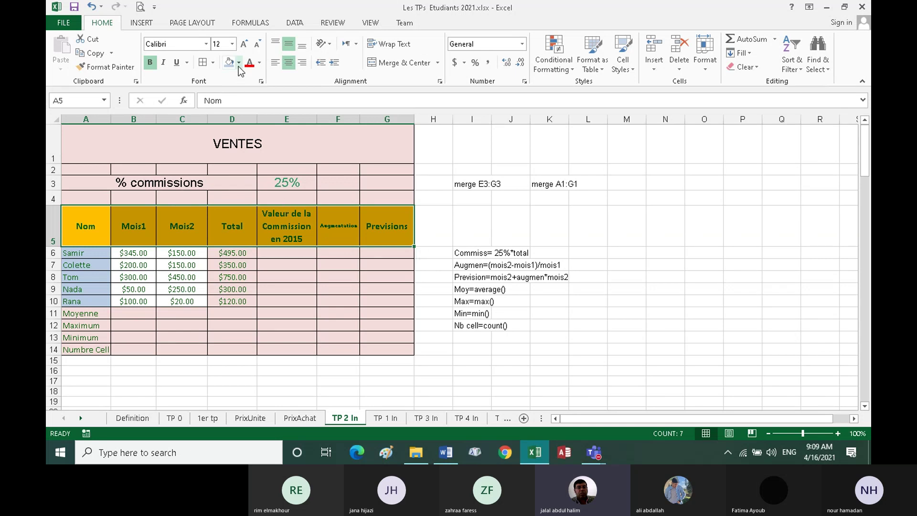
{"action": "left_click", "coordinate": [313, 265]}
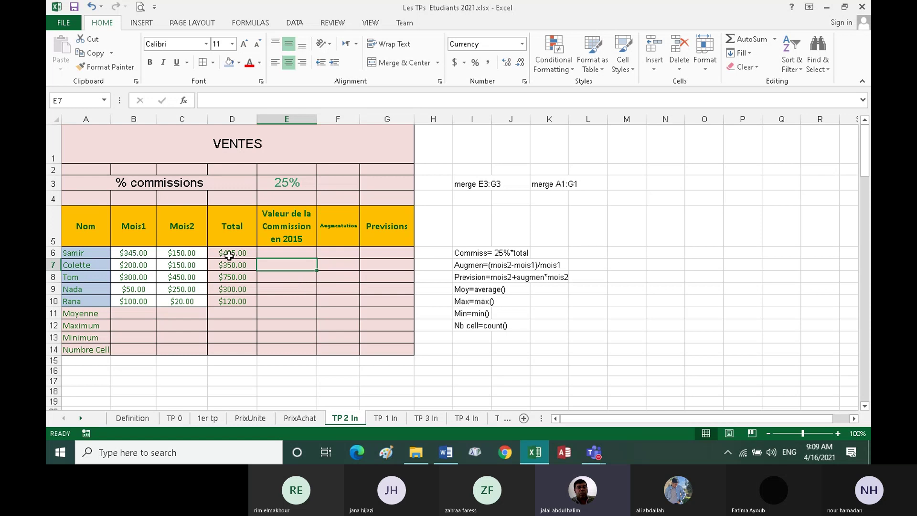
Format Samir's Mois1 amount in B6 as euro accounting so it shows 345.00 €.
{"action": "left_click", "coordinate": [134, 255]}
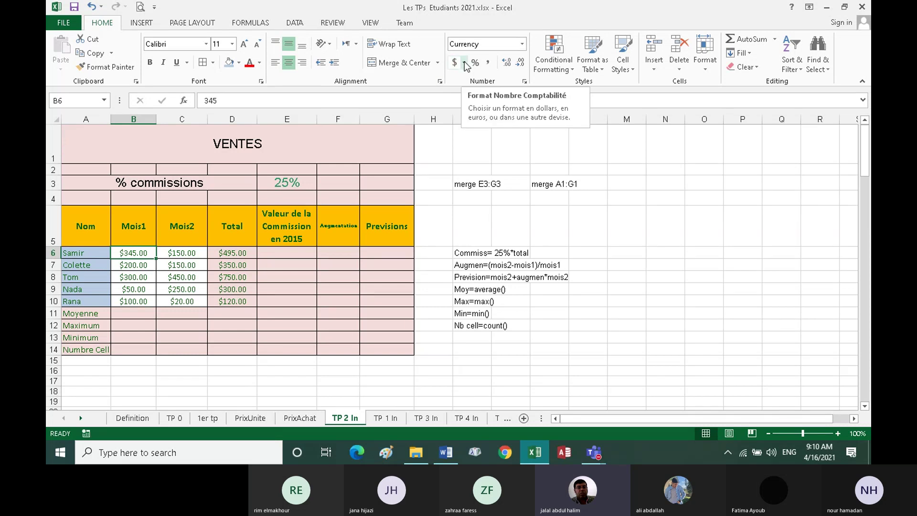
{"action": "left_click", "coordinate": [523, 47]}
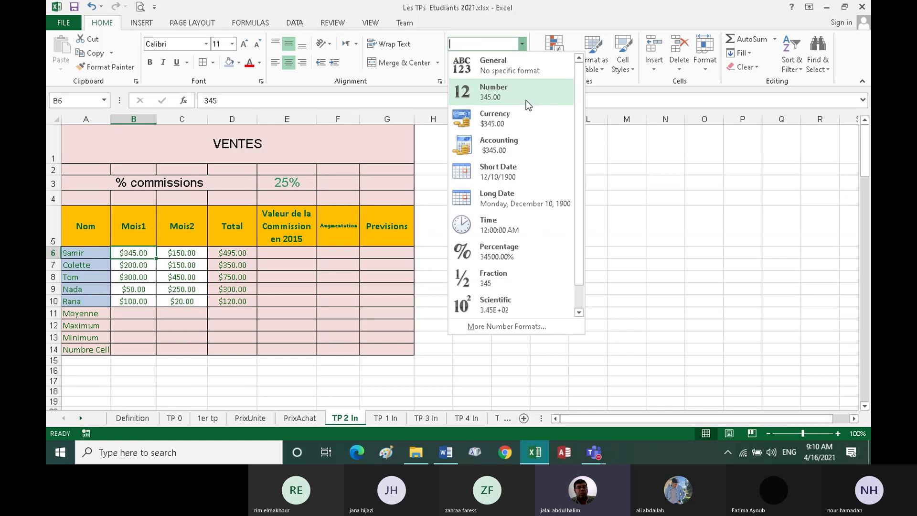
{"action": "left_click", "coordinate": [485, 117]}
{"action": "left_click", "coordinate": [485, 117]}
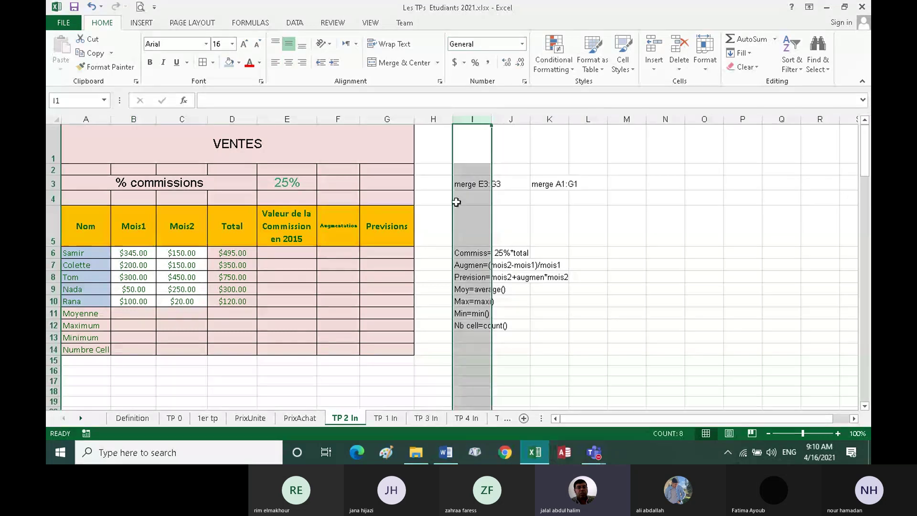
{"action": "double_click", "coordinate": [136, 256]}
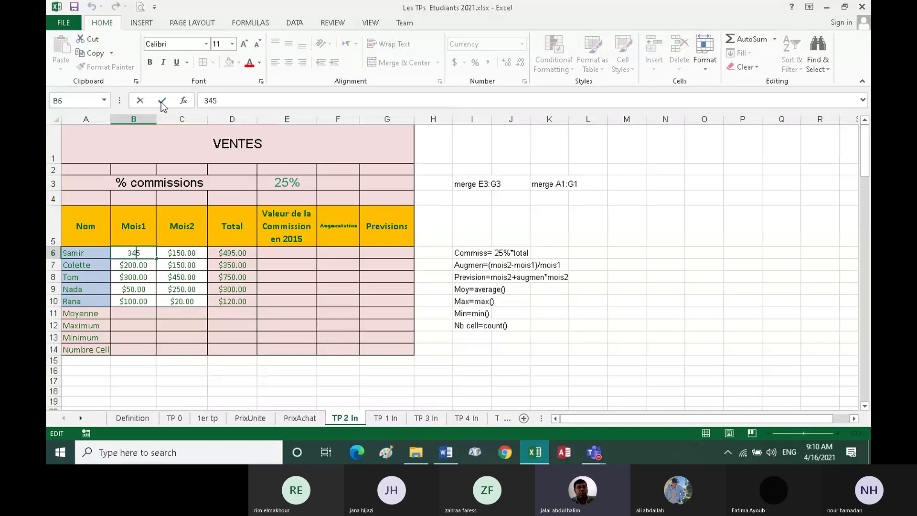
{"action": "left_click", "coordinate": [162, 100]}
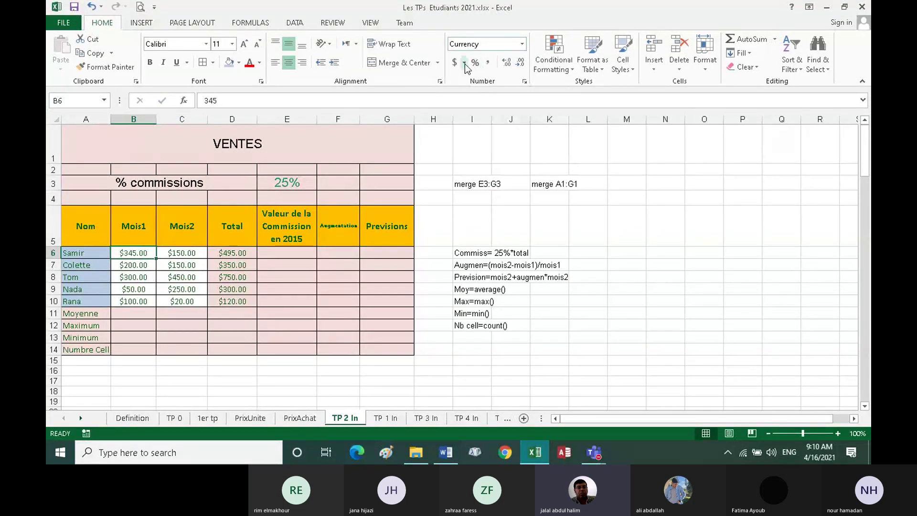
{"action": "left_click", "coordinate": [463, 63]}
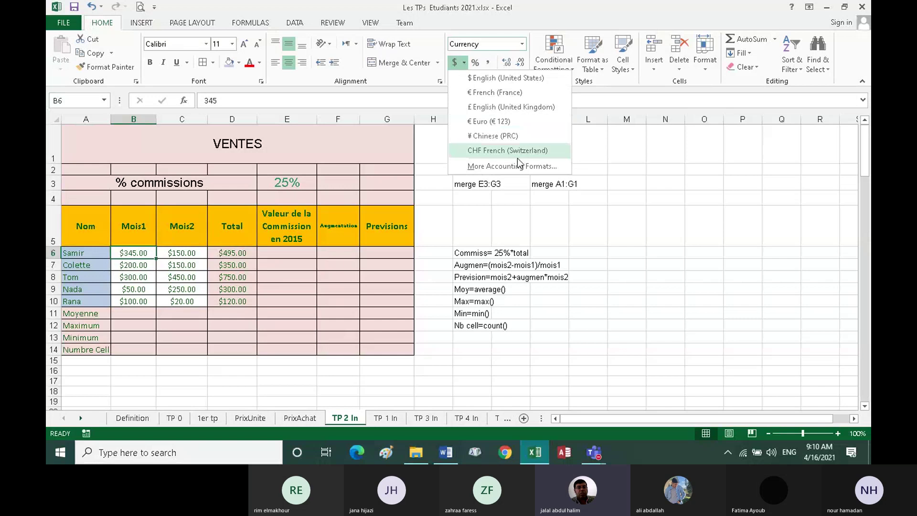
{"action": "left_click", "coordinate": [476, 136]}
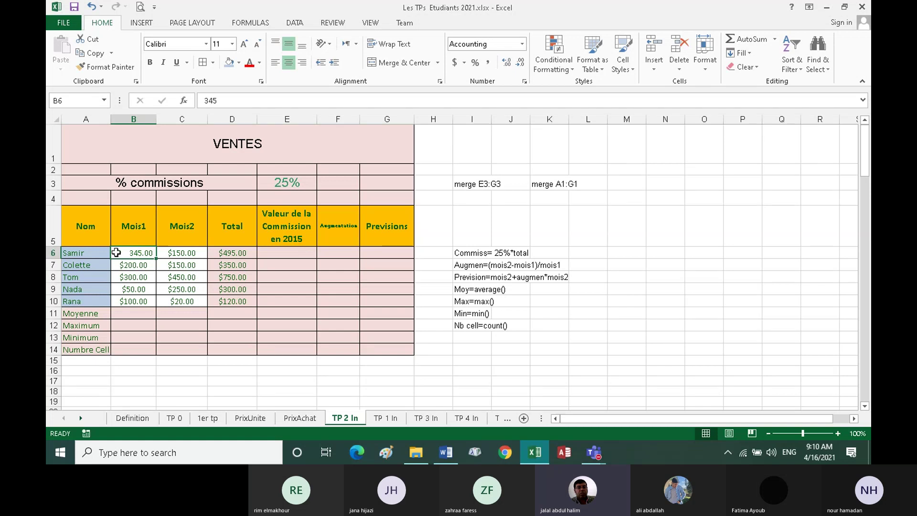
{"action": "left_click", "coordinate": [464, 63]}
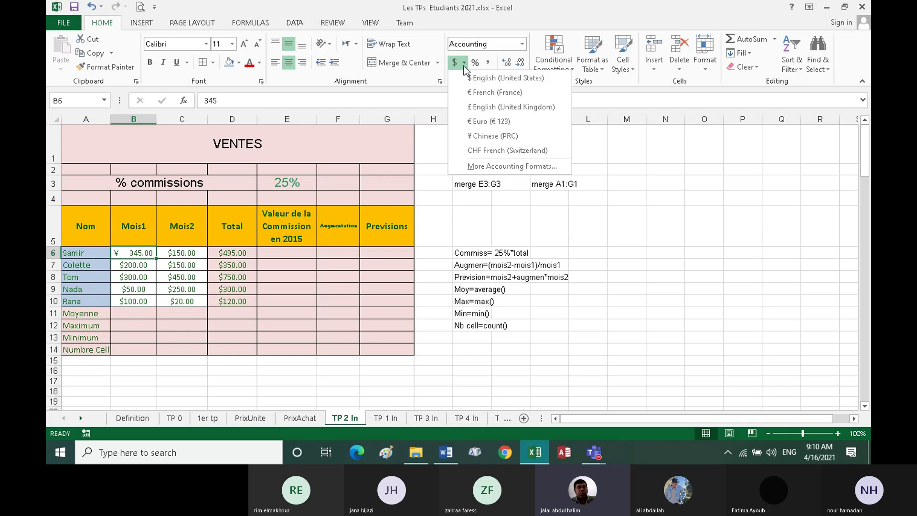
{"action": "left_click", "coordinate": [483, 93]}
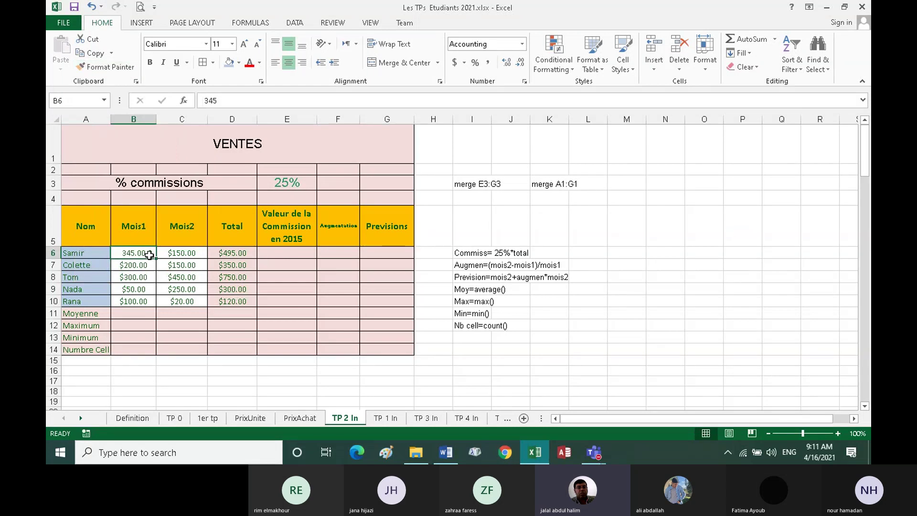
{"action": "left_click", "coordinate": [115, 71]}
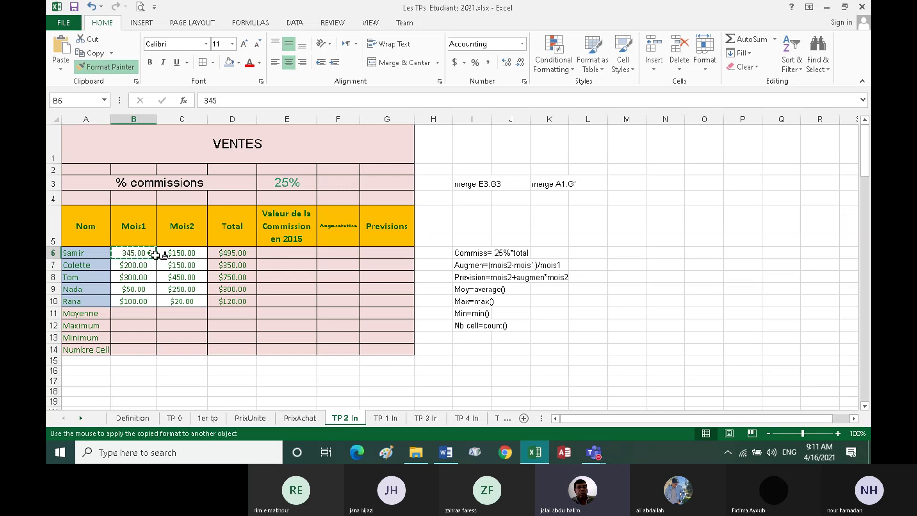
Paint B6's euro format onto C6:D10, then onto B7:B10.
{"action": "left_click", "coordinate": [183, 253]}
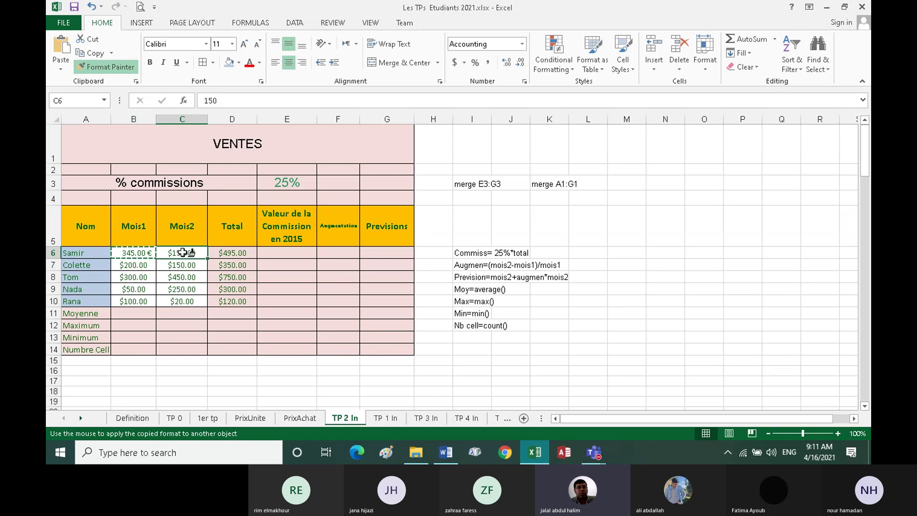
{"action": "left_click_drag", "start_coordinate": [183, 253], "coordinate": [233, 299]}
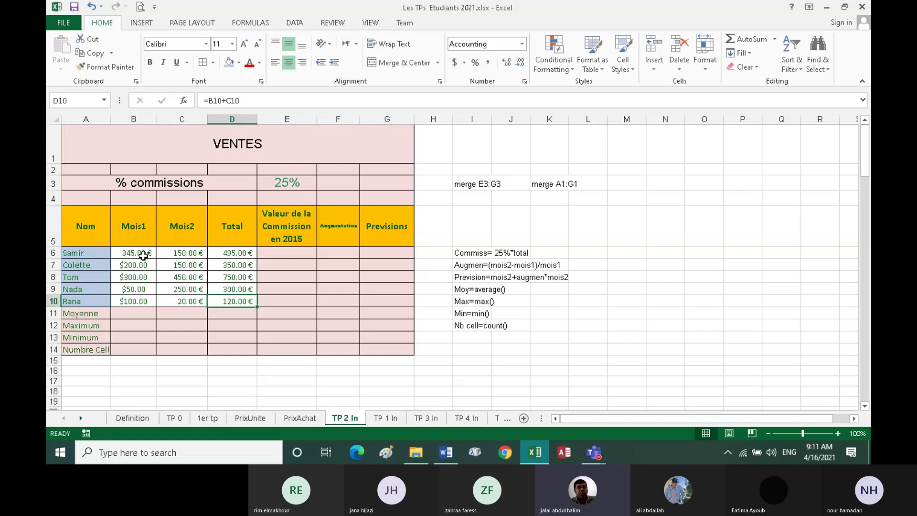
{"action": "left_click", "coordinate": [143, 255]}
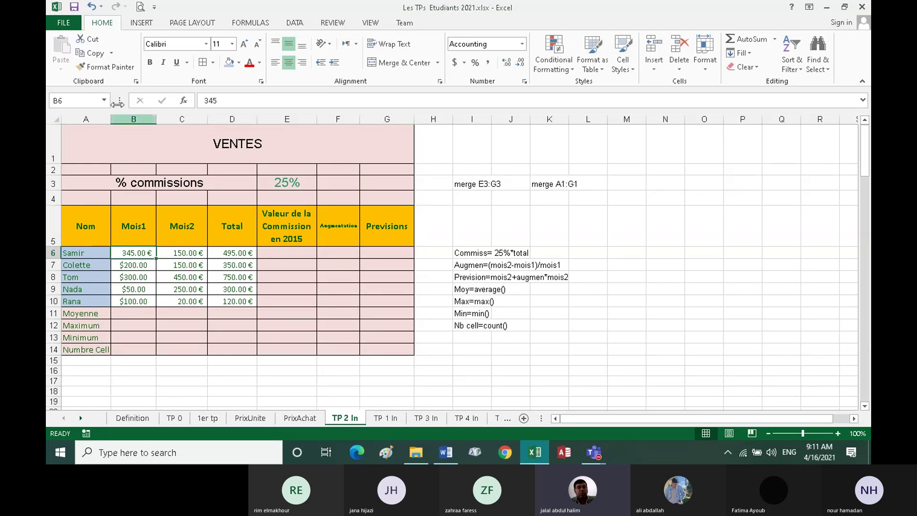
{"action": "left_click", "coordinate": [101, 67]}
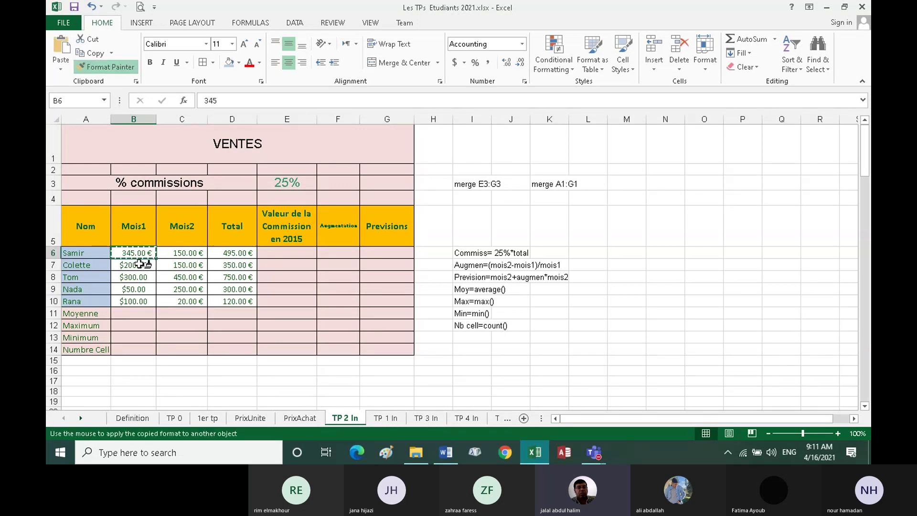
{"action": "left_click_drag", "start_coordinate": [143, 264], "coordinate": [145, 301]}
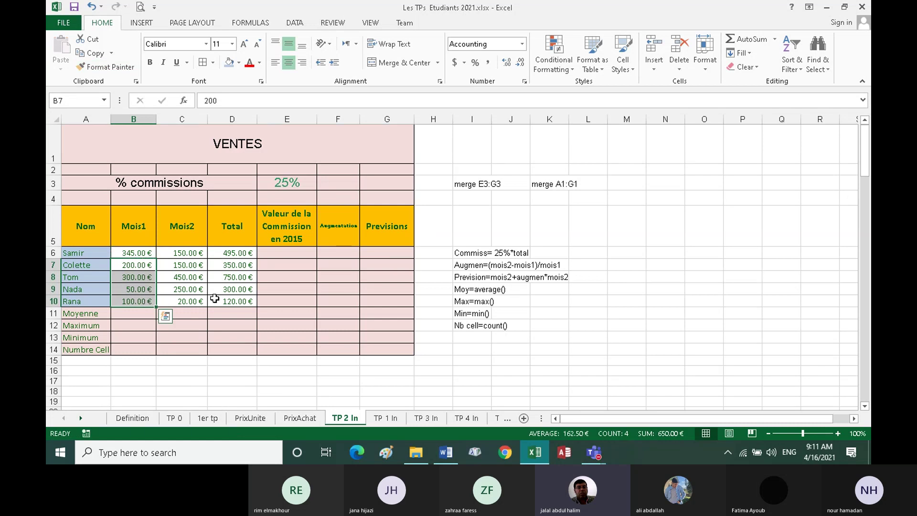
{"action": "left_click", "coordinate": [140, 257]}
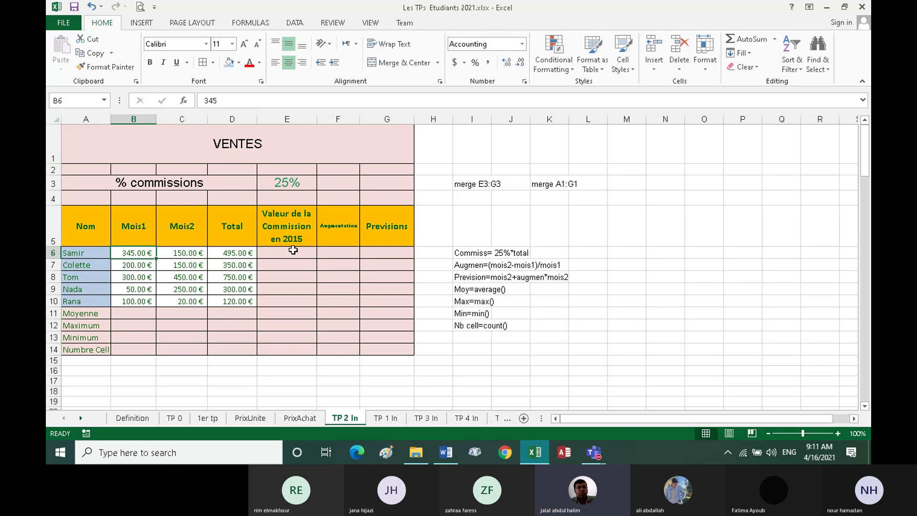
Enter =E3*D6 in E6 so the first commission shows $123.75.
{"action": "left_click", "coordinate": [284, 186]}
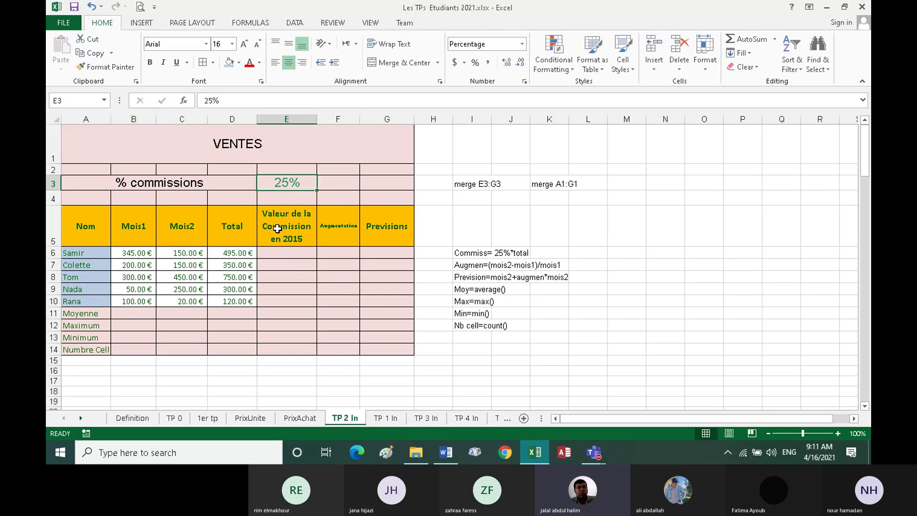
{"action": "left_click", "coordinate": [286, 253]}
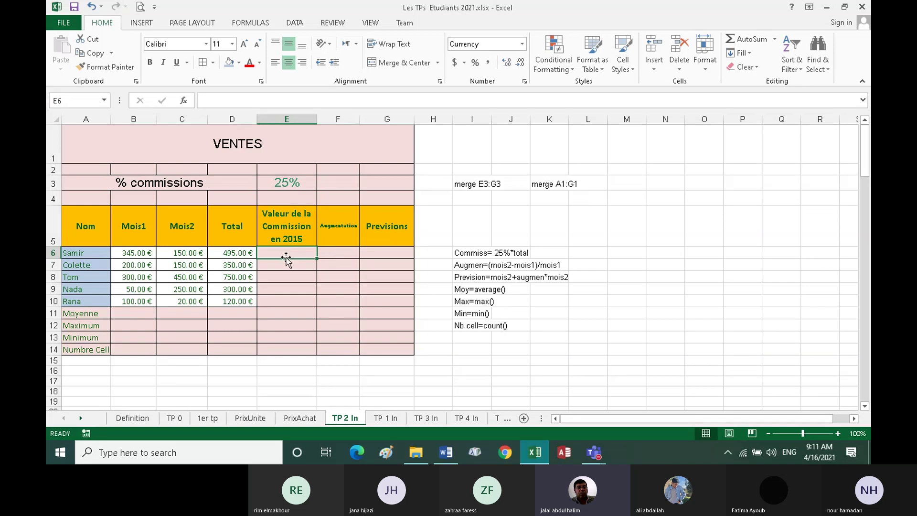
{"action": "type", "text": "="}
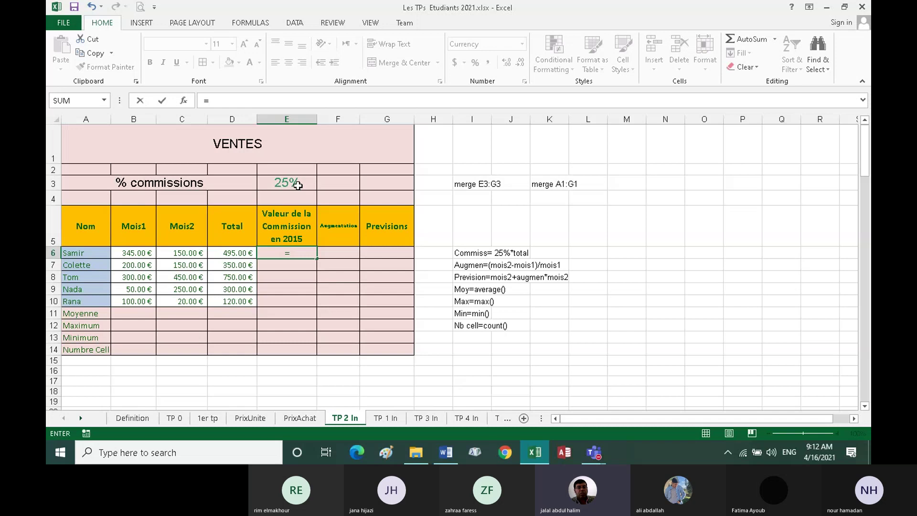
{"action": "left_click", "coordinate": [297, 186]}
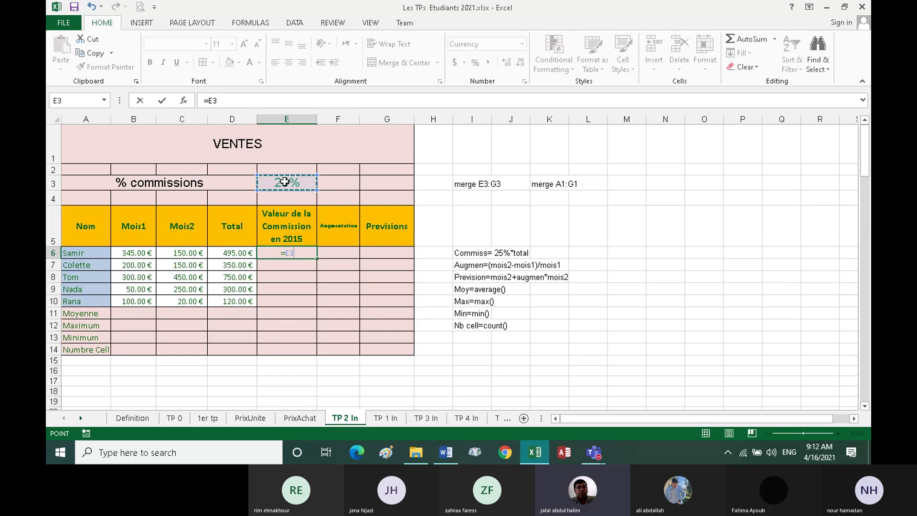
{"action": "type", "text": "*"}
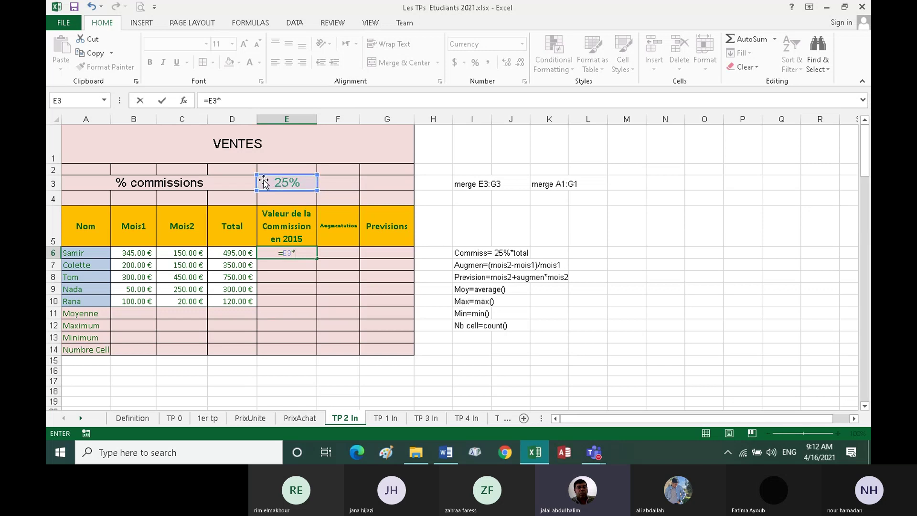
{"action": "left_click", "coordinate": [248, 252]}
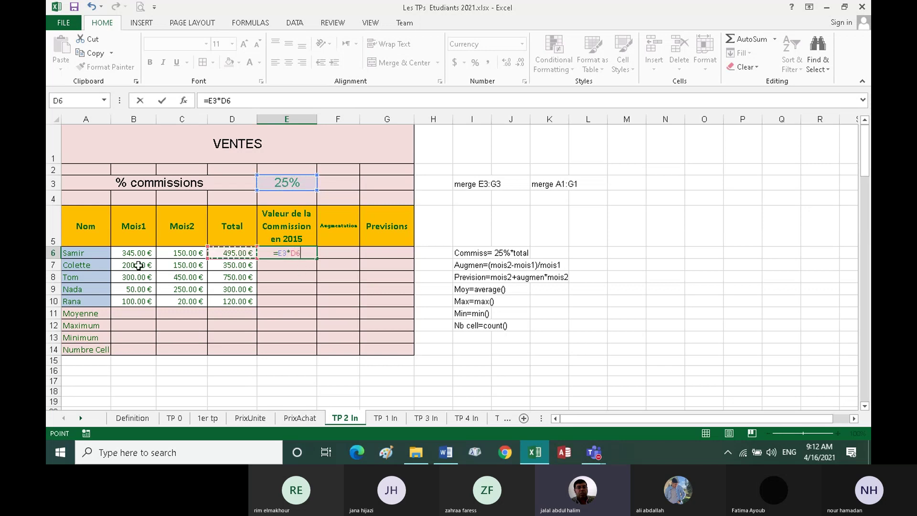
{"action": "key", "text": "Return"}
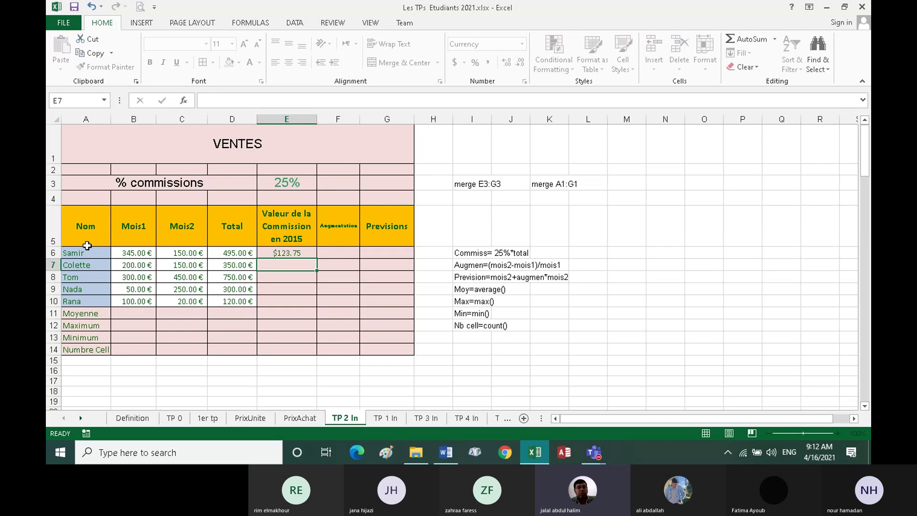
{"action": "left_click", "coordinate": [293, 254]}
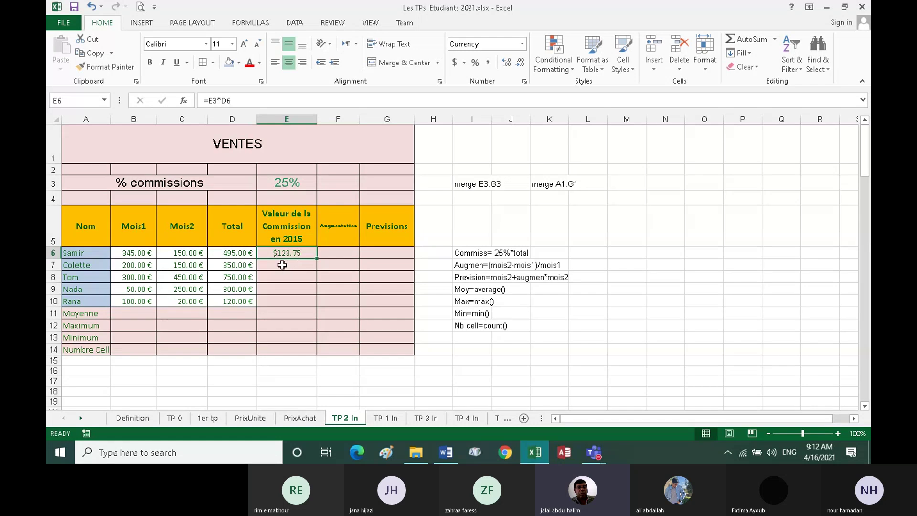
{"action": "left_click", "coordinate": [282, 265]}
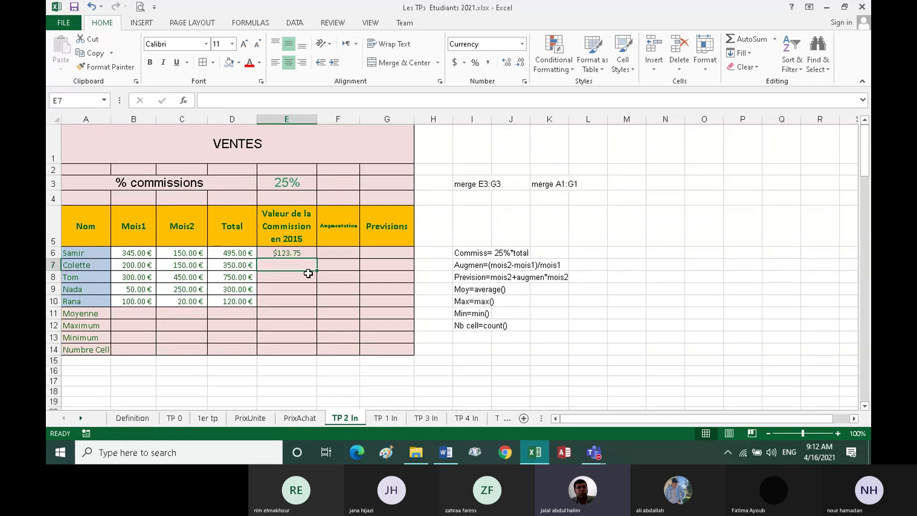
{"action": "left_click", "coordinate": [298, 252]}
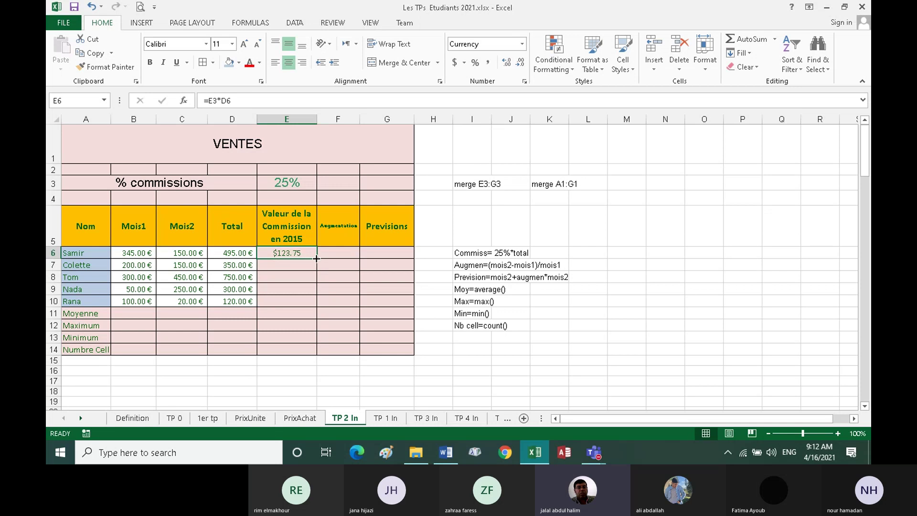
Fill E6's formula down to E10 and compare the E6 and E7 formulas.
{"action": "left_click_drag", "start_coordinate": [316, 258], "coordinate": [324, 306]}
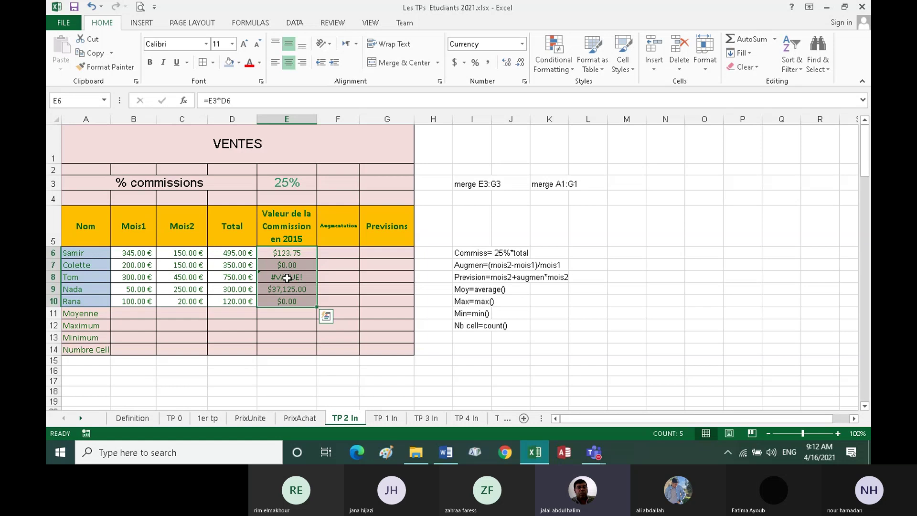
{"action": "key", "text": "Down"}
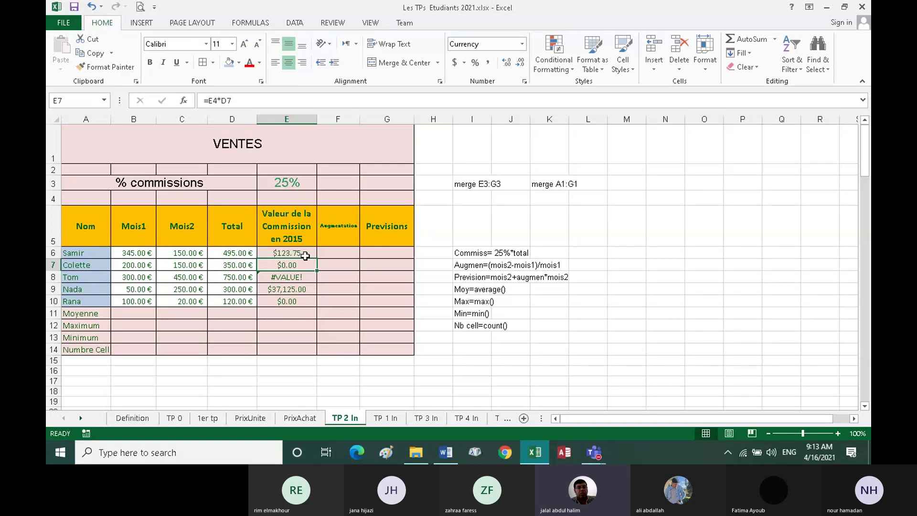
{"action": "left_click", "coordinate": [305, 255]}
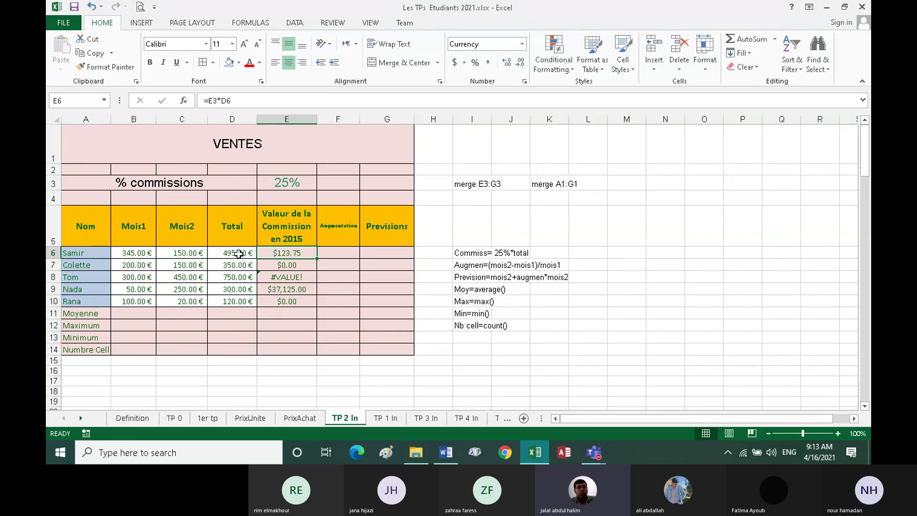
{"action": "left_click", "coordinate": [304, 266]}
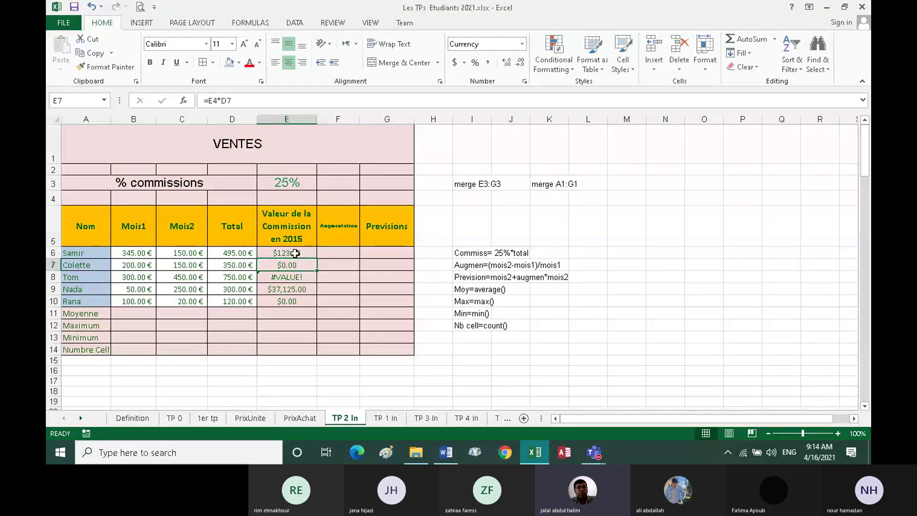
{"action": "left_click", "coordinate": [295, 253]}
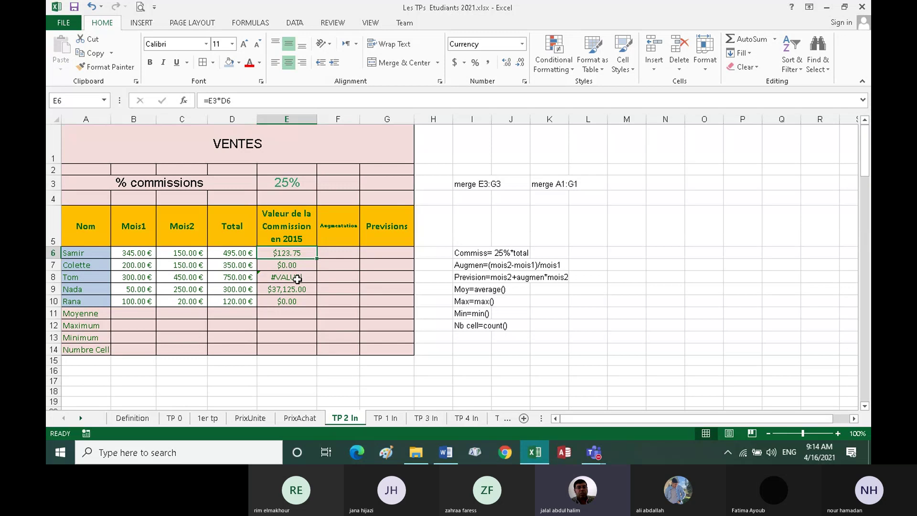
{"action": "double_click", "coordinate": [297, 279]}
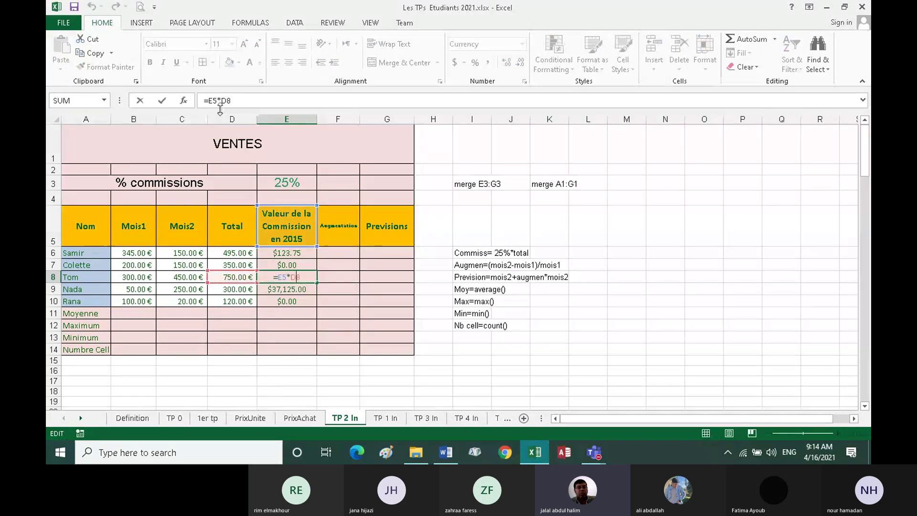
{"action": "left_click", "coordinate": [162, 100]}
{"action": "left_click", "coordinate": [288, 290]}
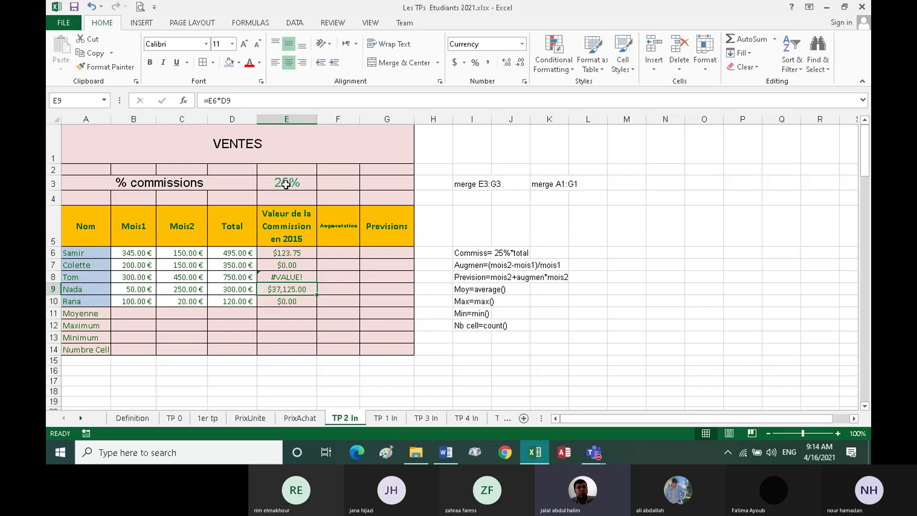
{"action": "left_click", "coordinate": [291, 302]}
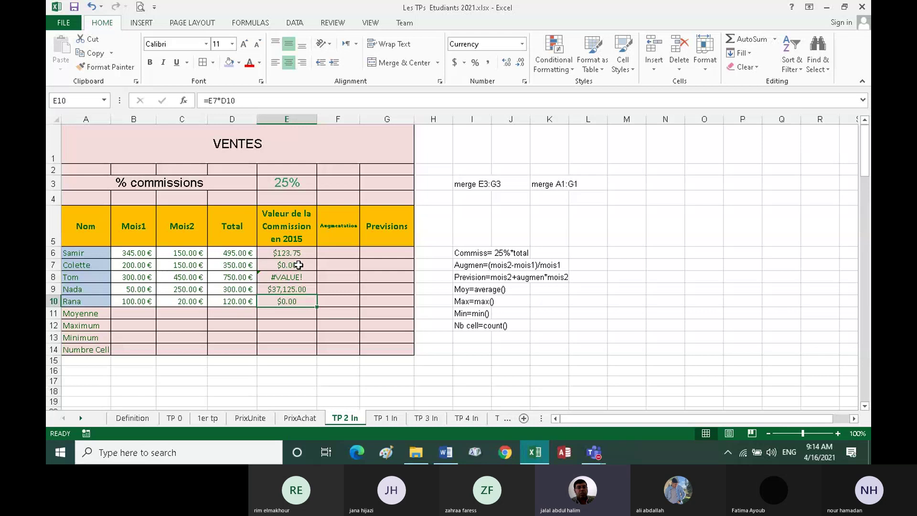
{"action": "left_click", "coordinate": [292, 252]}
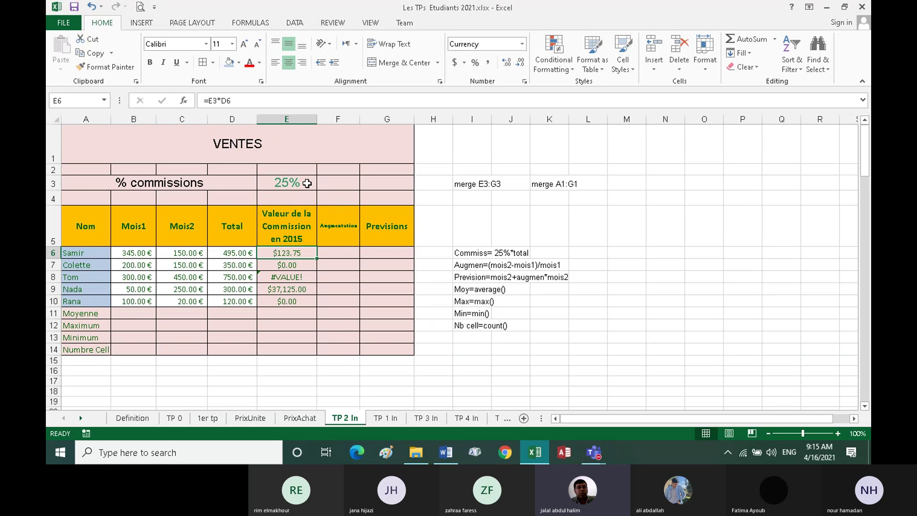
Change E6's formula to =E$3*D6, locking the rate's row while still showing $123.75.
{"action": "left_click", "coordinate": [212, 100]}
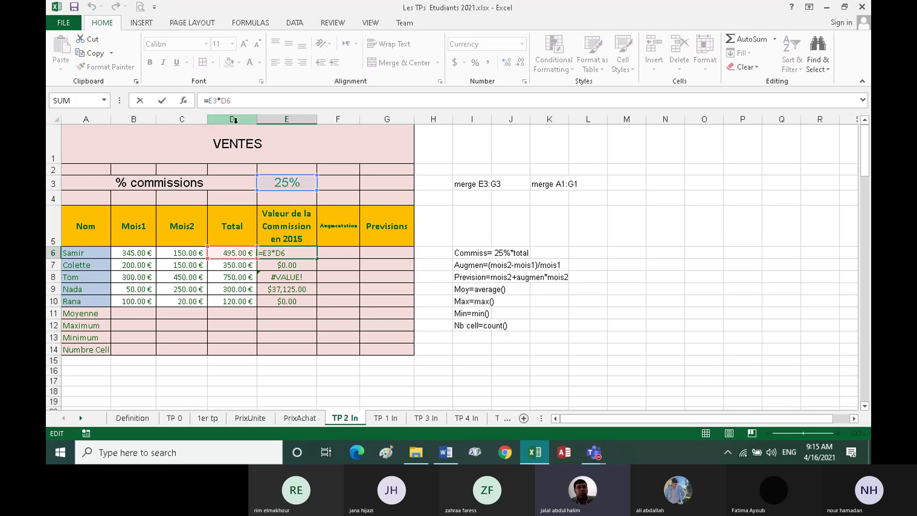
{"action": "type", "text": "$"}
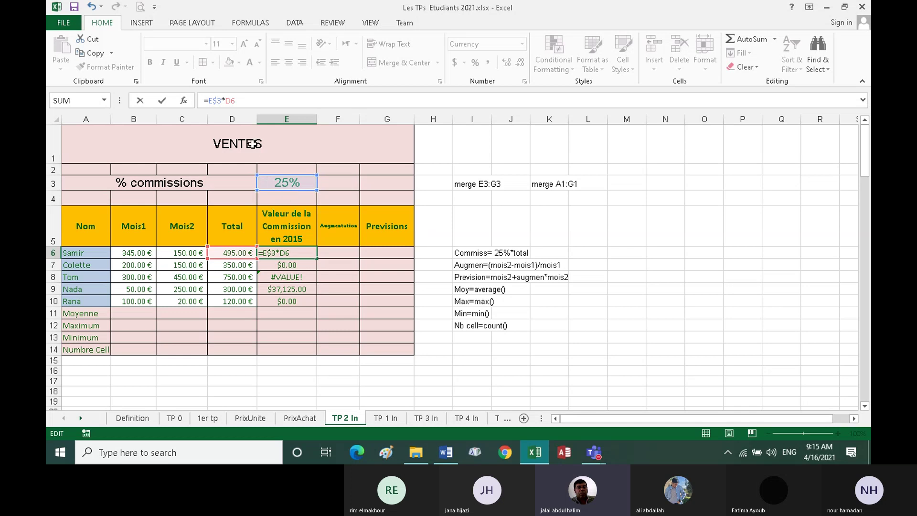
{"action": "key", "text": "F4"}
{"action": "key", "text": "F4"}
{"action": "key", "text": "F4"}
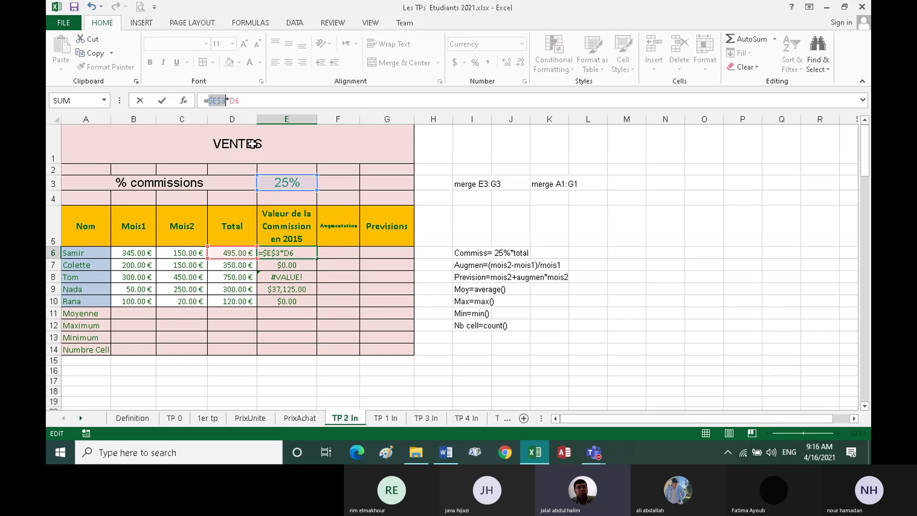
{"action": "key", "text": "F4"}
{"action": "key", "text": "F4"}
{"action": "key", "text": "F4"}
{"action": "key", "text": "F4"}
{"action": "key", "text": "F4"}
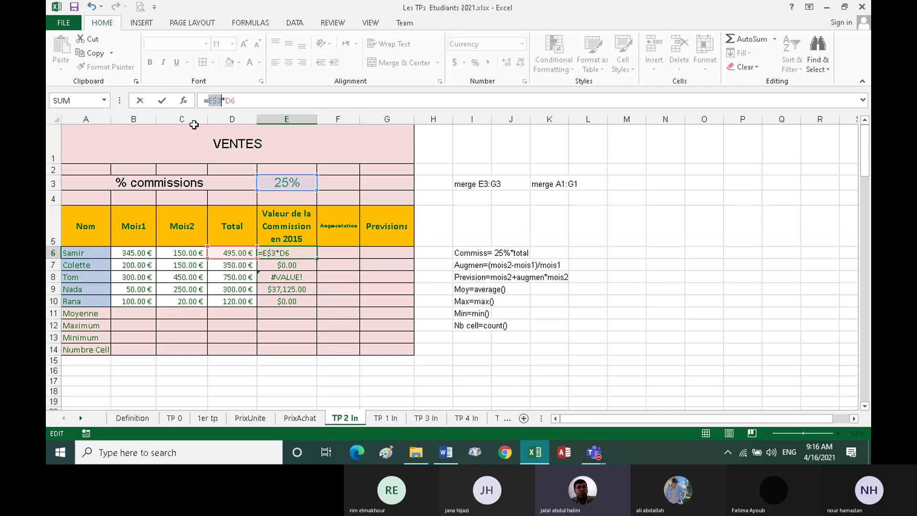
{"action": "left_click", "coordinate": [162, 101]}
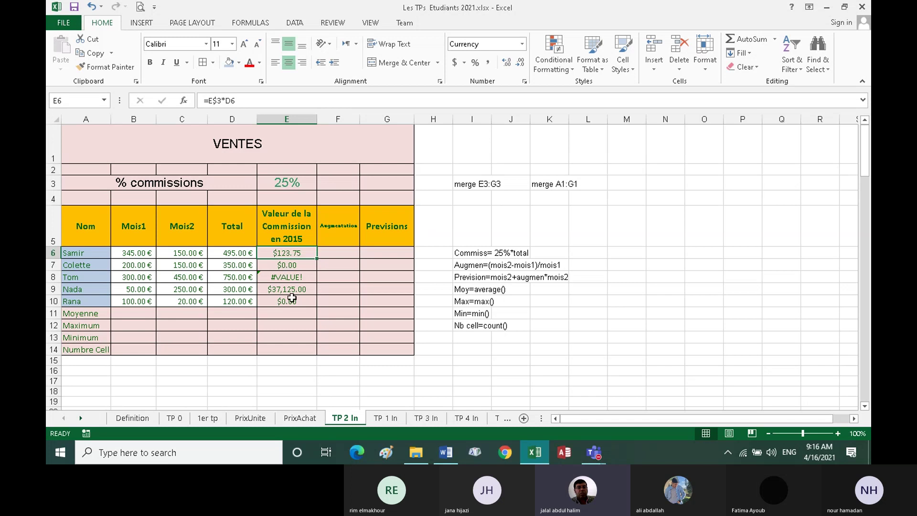
Copy =E$3*D6 down to E10 and check E7:E10 show $87.50, $187.50, $75.00, $30.00.
{"action": "double_click", "coordinate": [316, 259]}
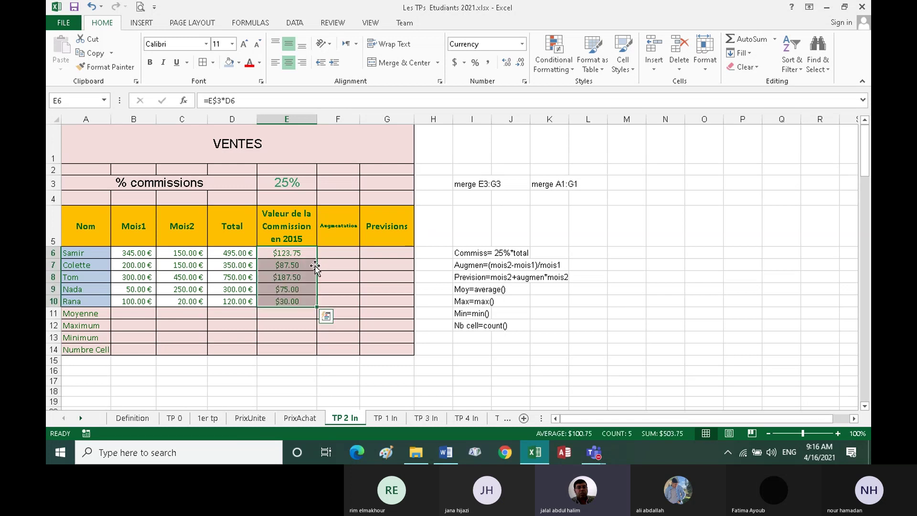
{"action": "left_click", "coordinate": [307, 255]}
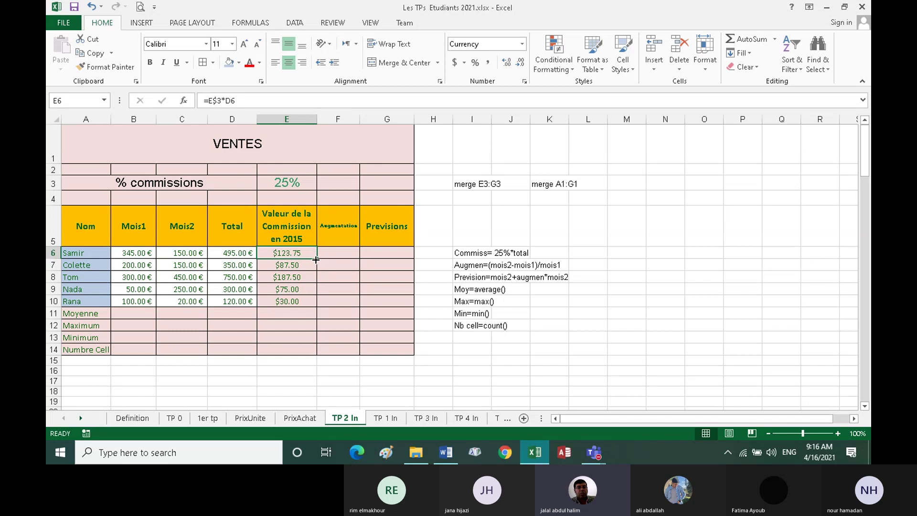
{"action": "left_click_drag", "start_coordinate": [316, 258], "coordinate": [316, 306]}
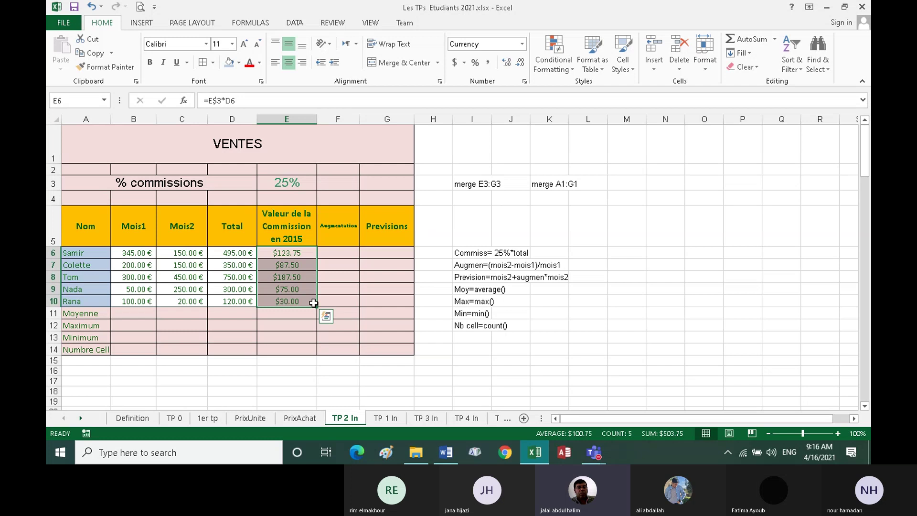
{"action": "left_click", "coordinate": [284, 264]}
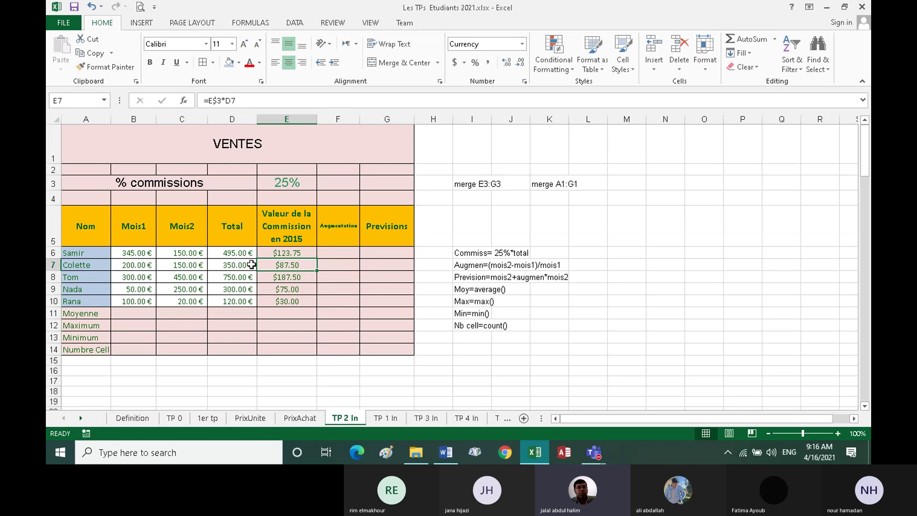
{"action": "left_click", "coordinate": [286, 280]}
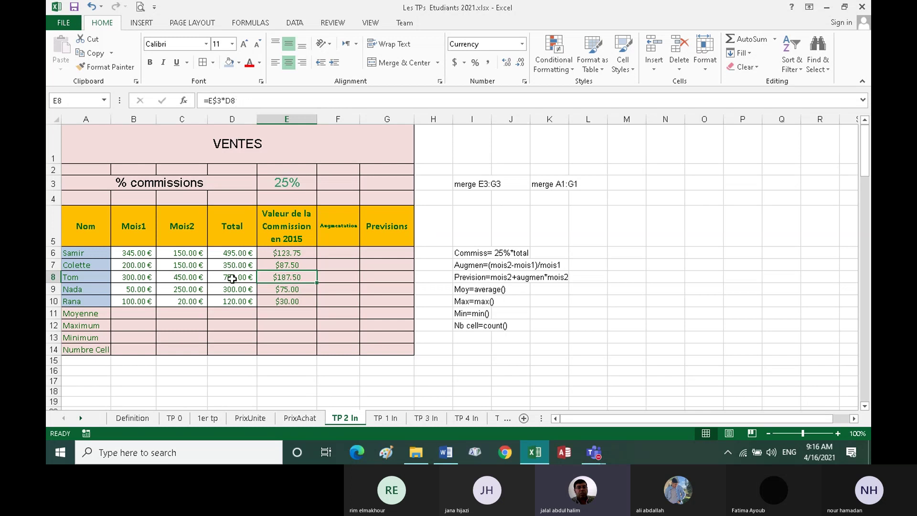
{"action": "left_click", "coordinate": [286, 290]}
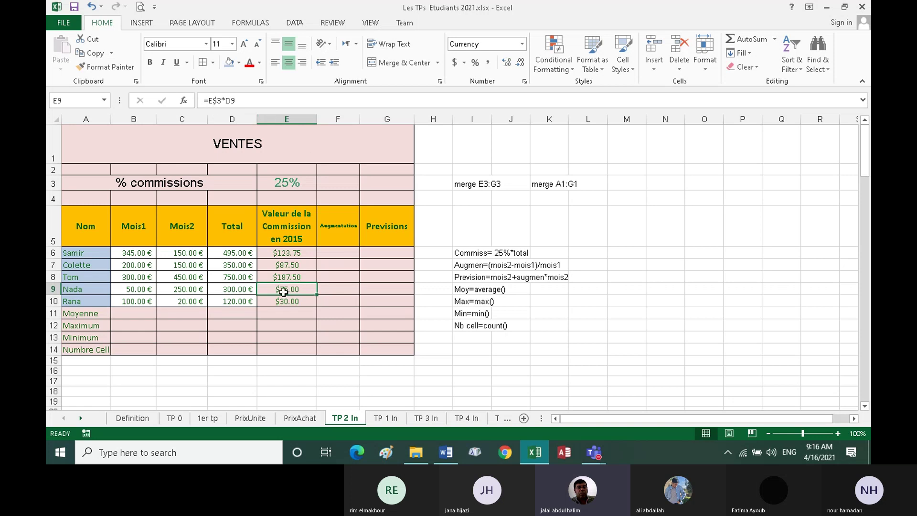
{"action": "left_click", "coordinate": [296, 305]}
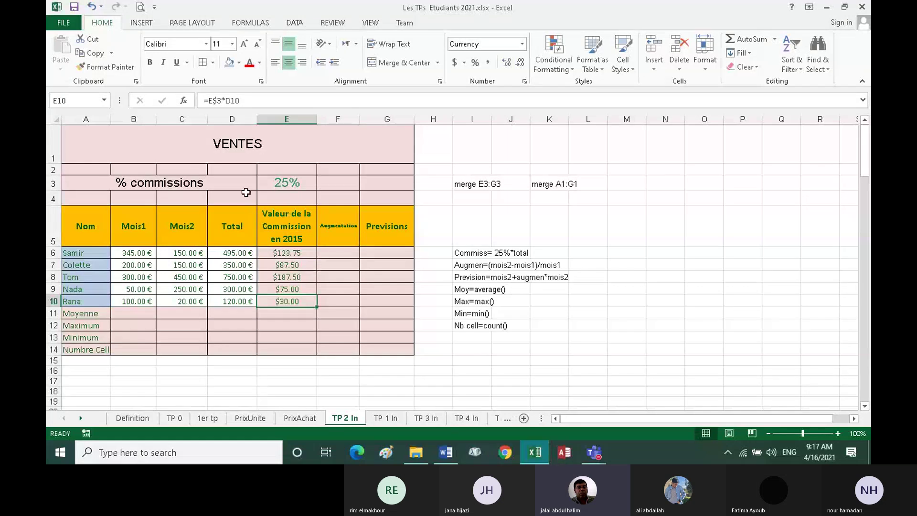
{"action": "left_click", "coordinate": [210, 101]}
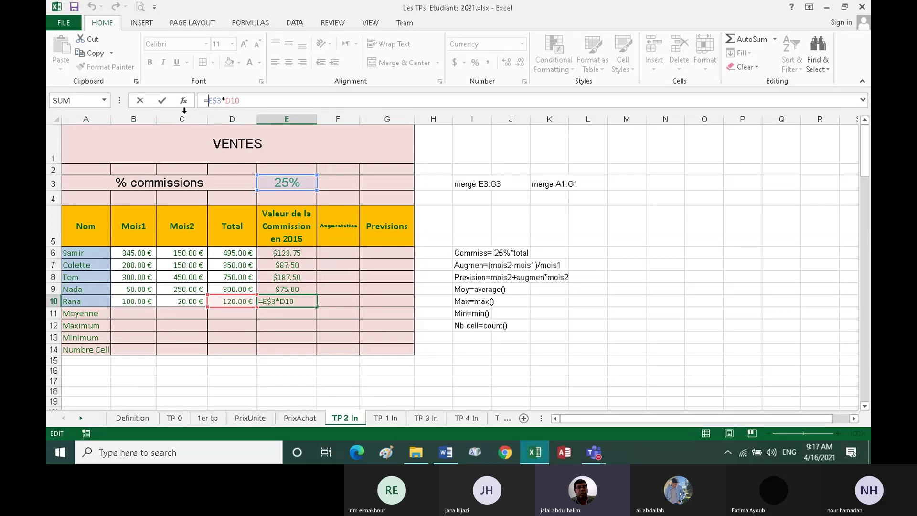
{"action": "left_click", "coordinate": [162, 101]}
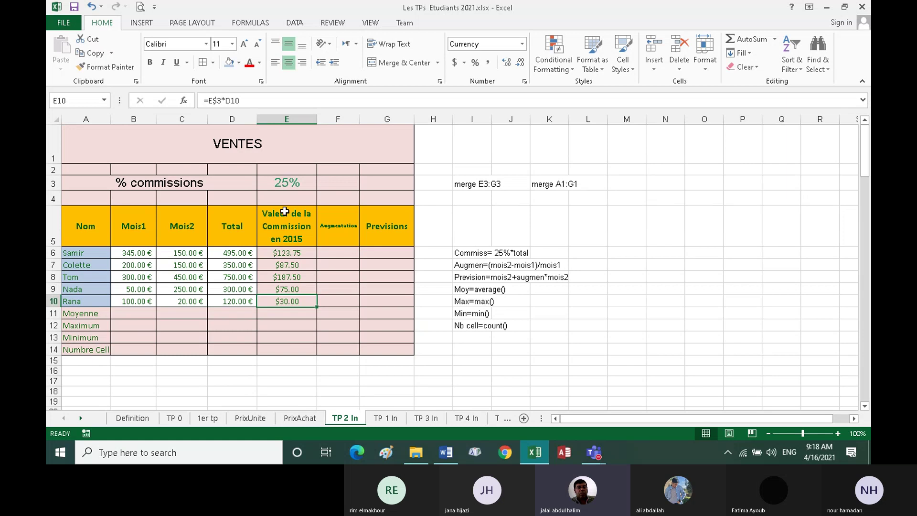
{"action": "left_click", "coordinate": [297, 182]}
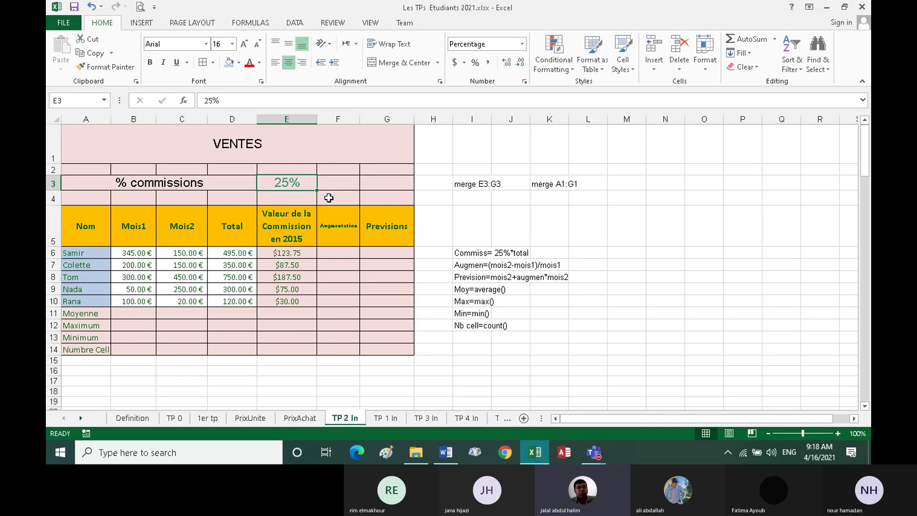
{"action": "type", "text": "2"}
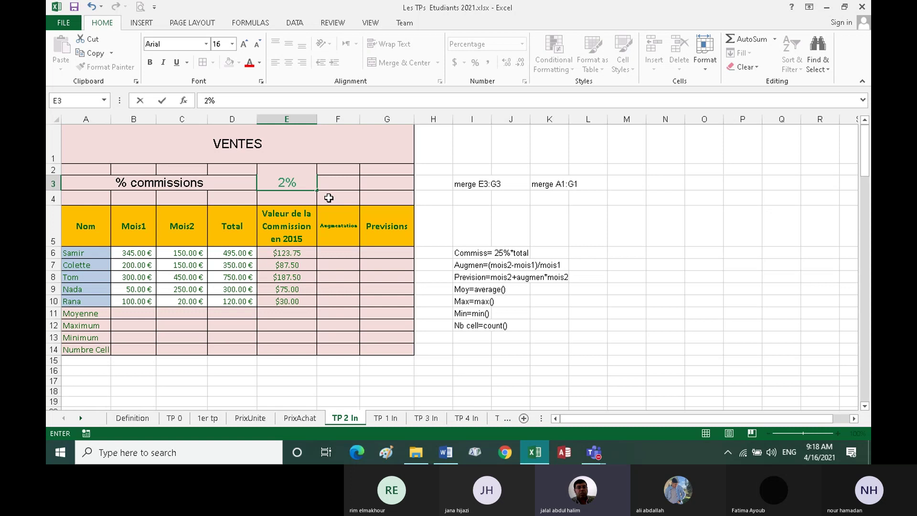
{"action": "type", "text": "0"}
{"action": "key", "text": "Return"}
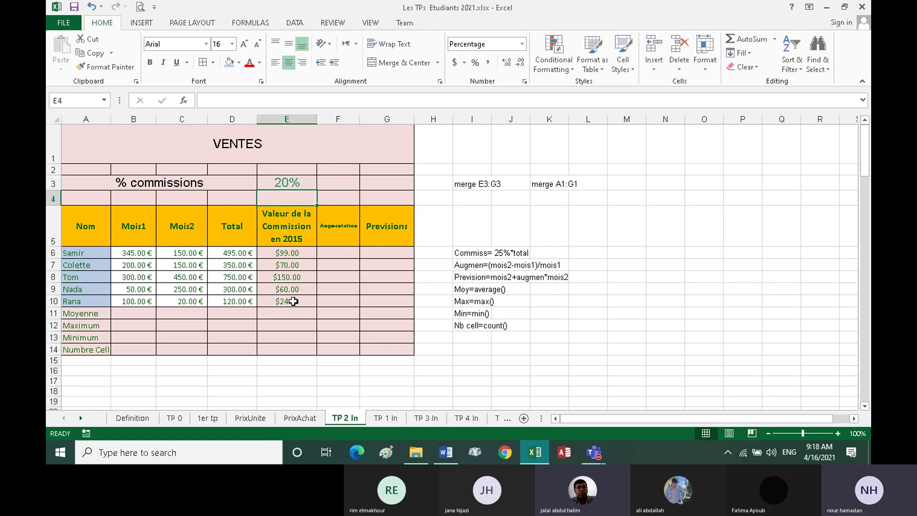
{"action": "left_click", "coordinate": [290, 254]}
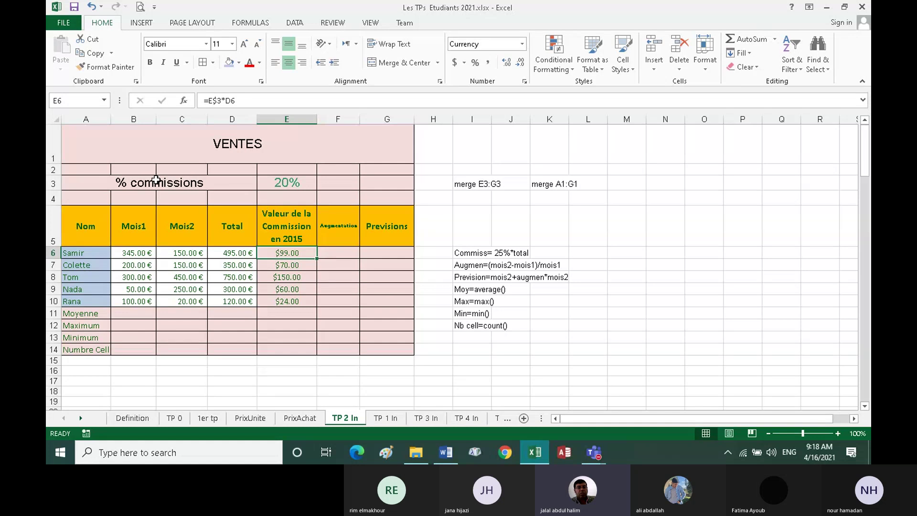
{"action": "left_click", "coordinate": [299, 182]}
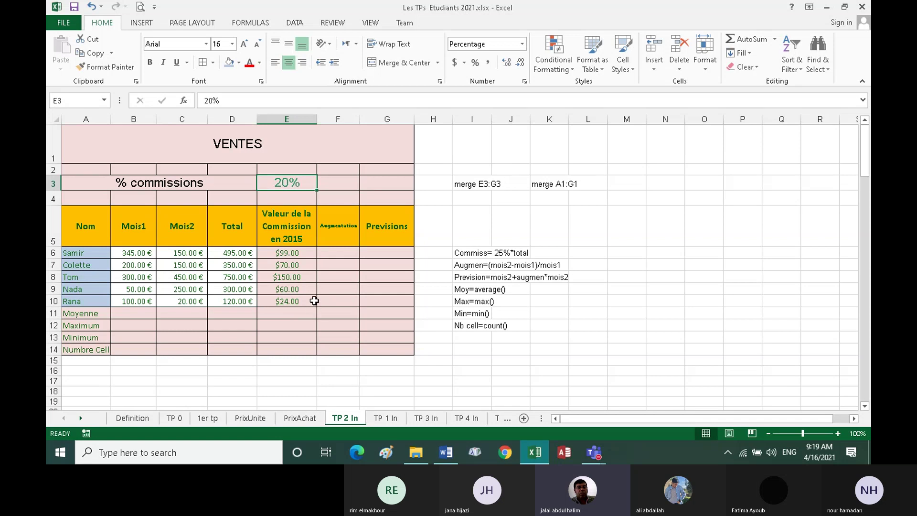
{"action": "left_click", "coordinate": [153, 185]}
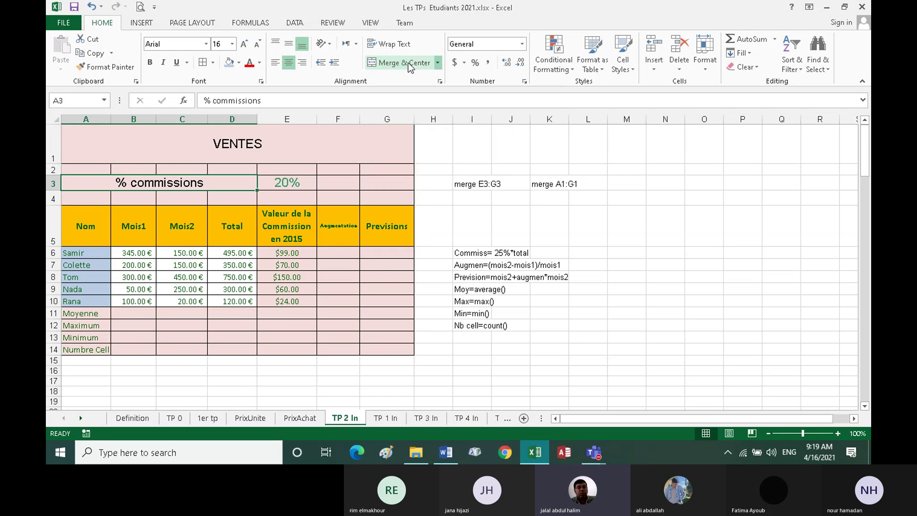
{"action": "left_click", "coordinate": [407, 63]}
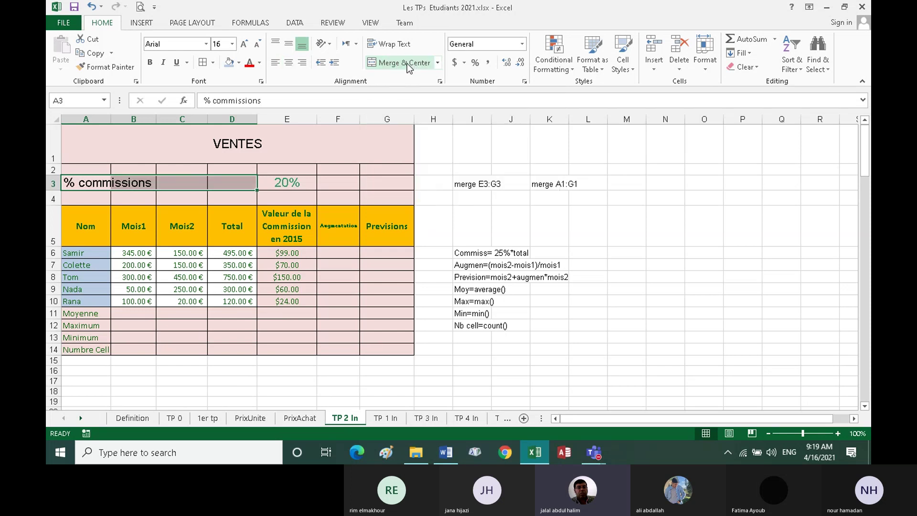
{"action": "left_click", "coordinate": [190, 168]}
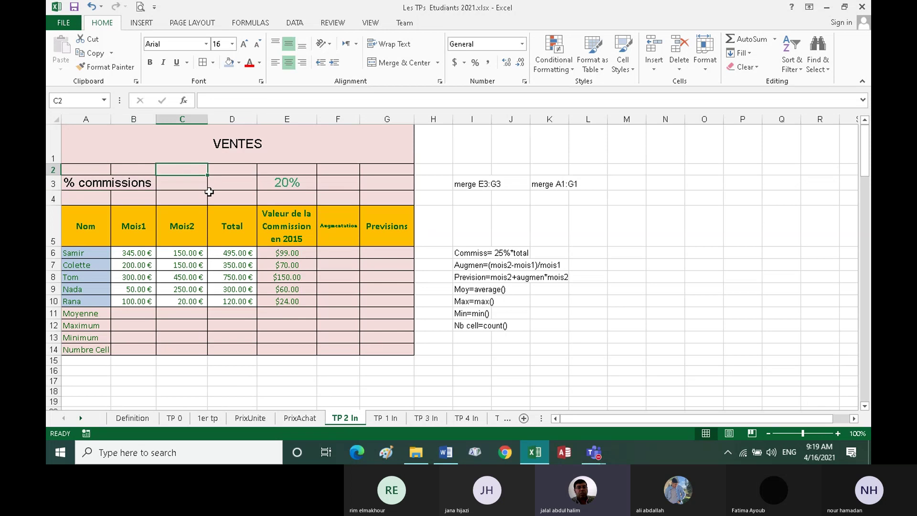
{"action": "left_click", "coordinate": [114, 185]}
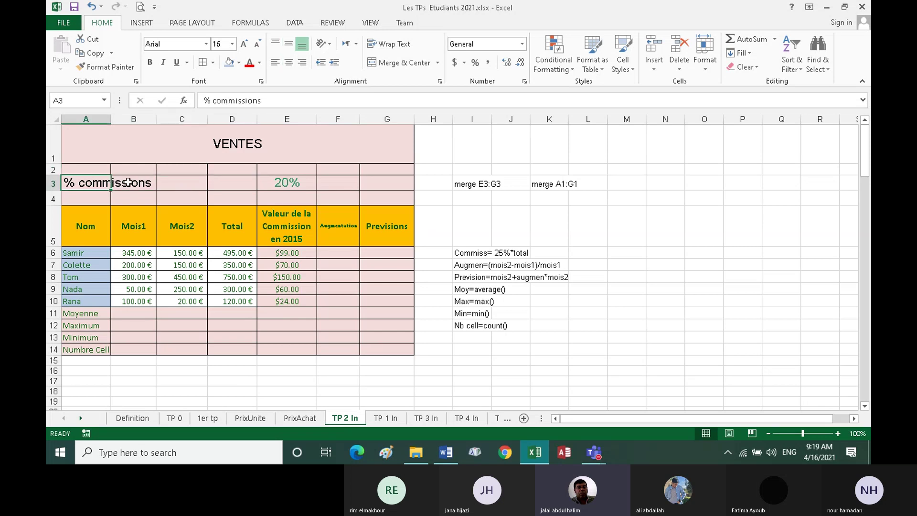
{"action": "left_click", "coordinate": [238, 182], "text": "shift"}
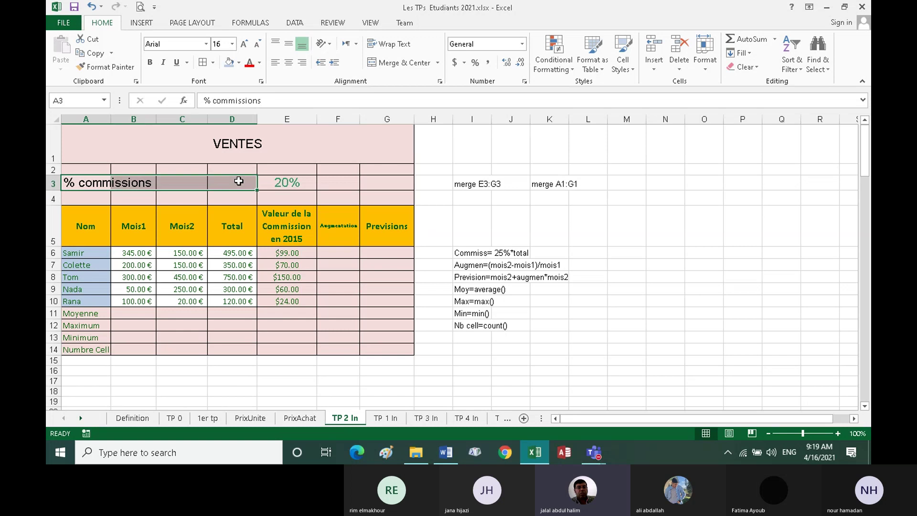
{"action": "left_click", "coordinate": [385, 63]}
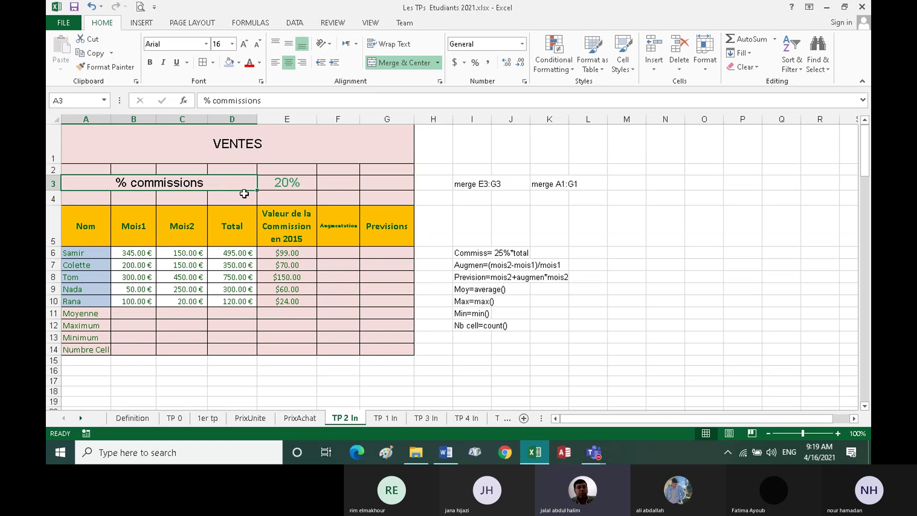
{"action": "left_click", "coordinate": [230, 141]}
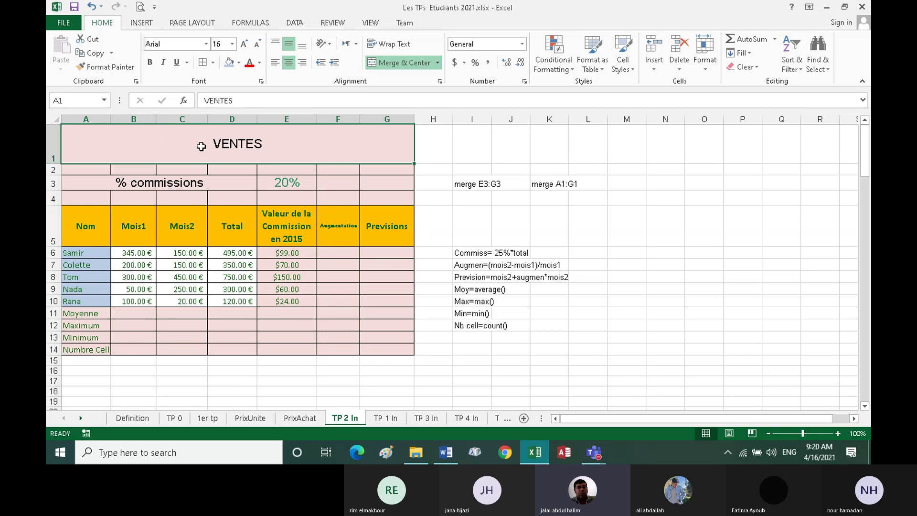
Unmerge the title in A1:G1, then merge and centre the entire row 1.
{"action": "left_click", "coordinate": [410, 63]}
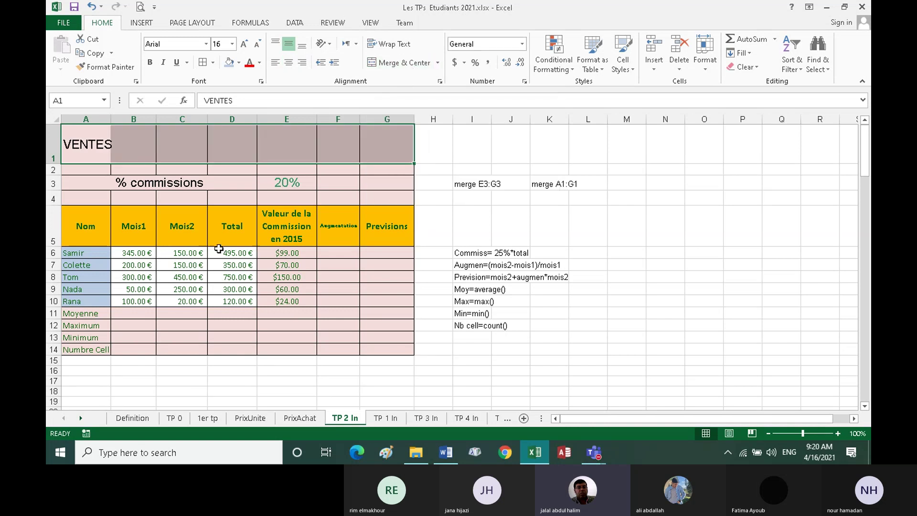
{"action": "left_click", "coordinate": [220, 265]}
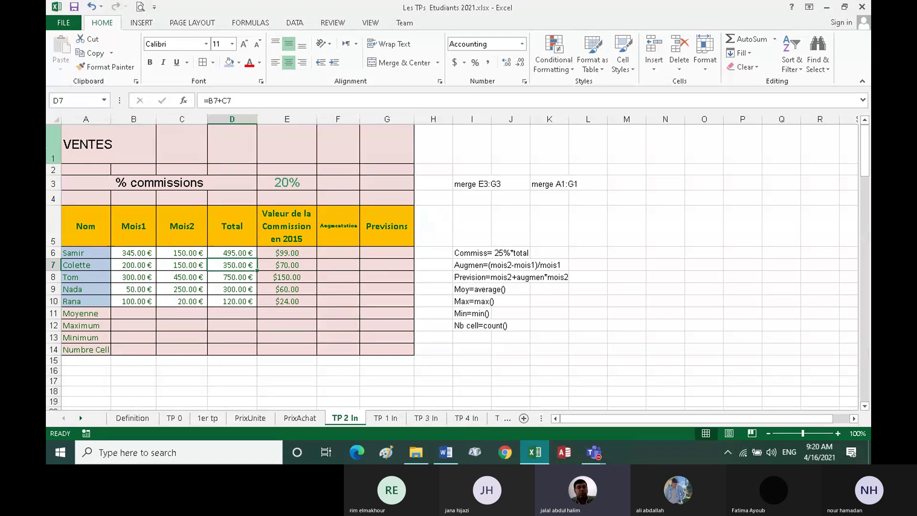
{"action": "left_click", "coordinate": [54, 143]}
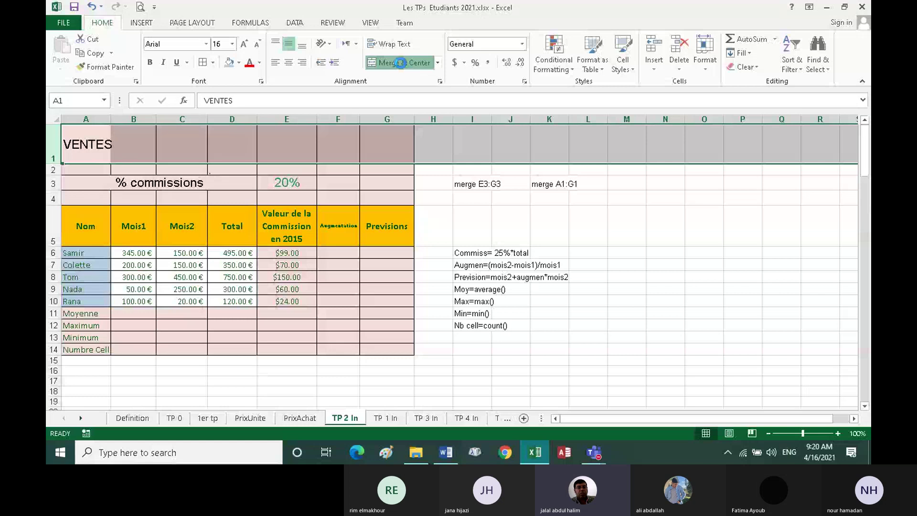
{"action": "left_click", "coordinate": [403, 66]}
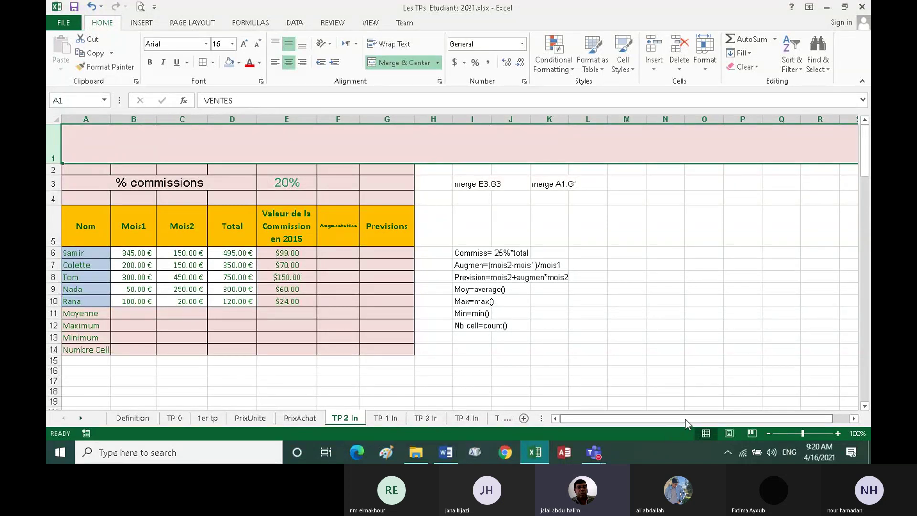
Scroll right across the sheet toward column IQ to follow the merged row 1 band.
{"action": "left_click_drag", "start_coordinate": [686, 423], "coordinate": [810, 420]}
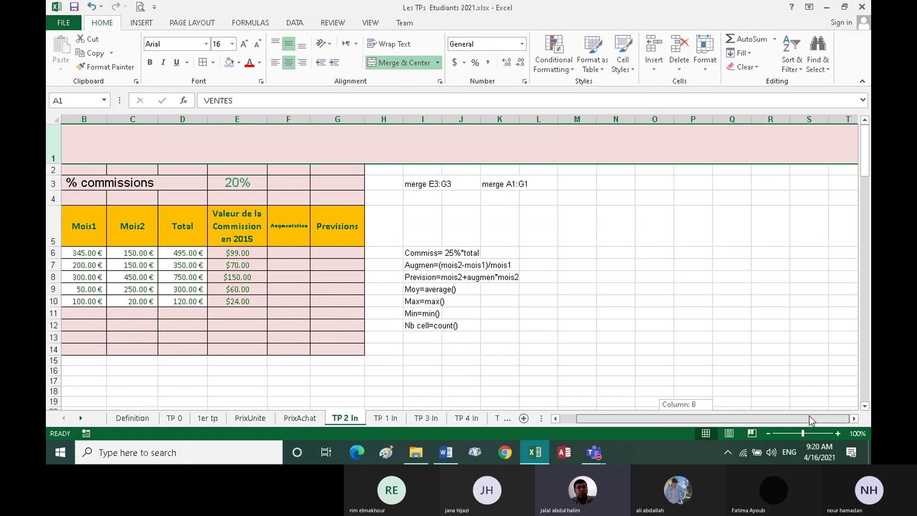
{"action": "left_click", "coordinate": [854, 418]}
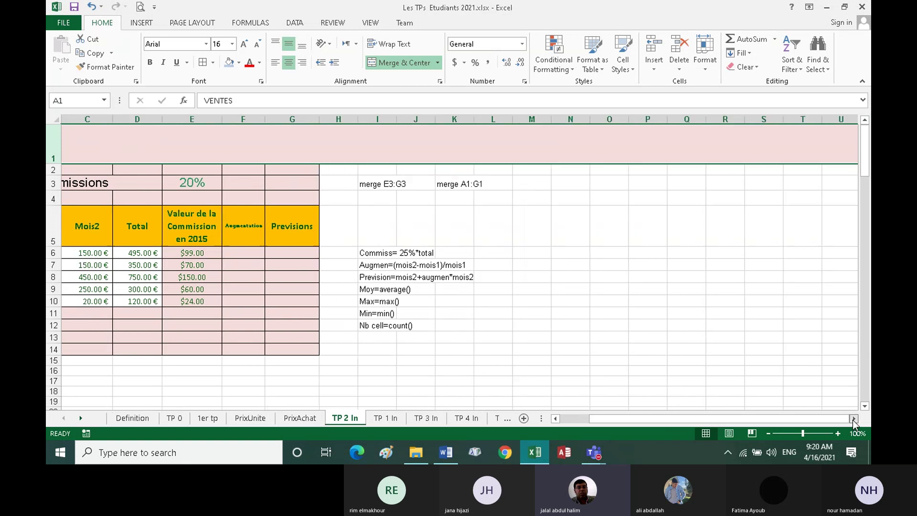
{"action": "left_click", "coordinate": [854, 419]}
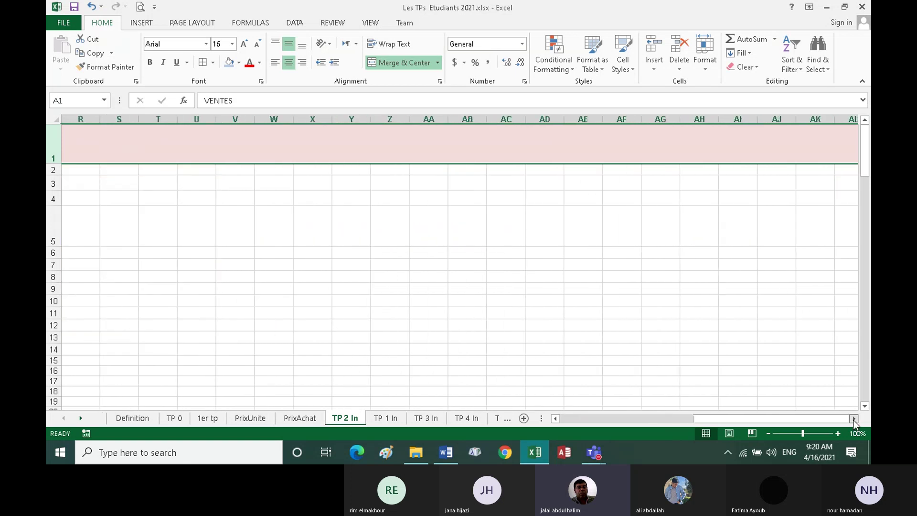
{"action": "left_click", "coordinate": [854, 418]}
{"action": "left_click", "coordinate": [854, 418]}
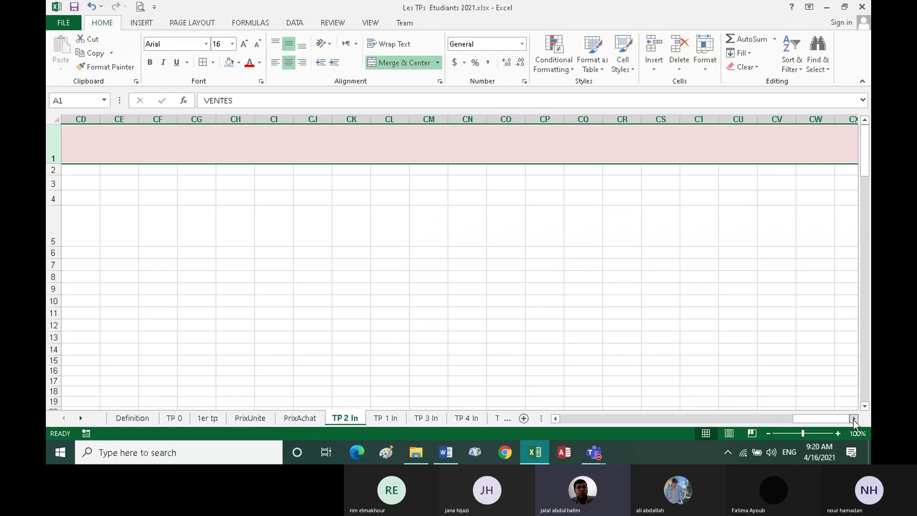
{"action": "left_click", "coordinate": [853, 418]}
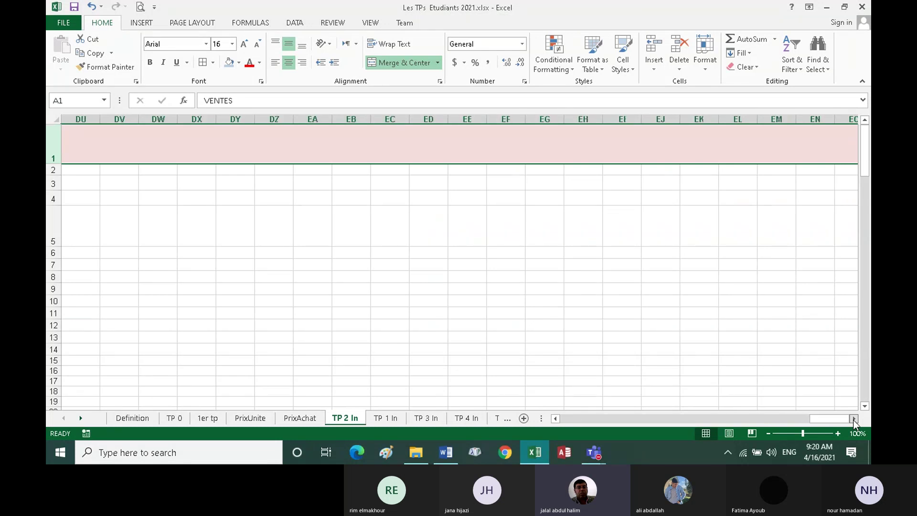
{"action": "left_click", "coordinate": [854, 419]}
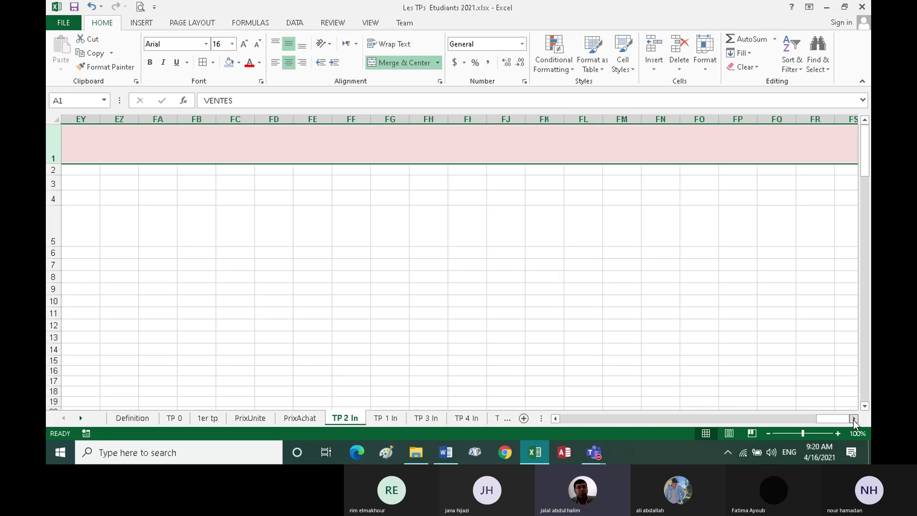
{"action": "left_click", "coordinate": [854, 418]}
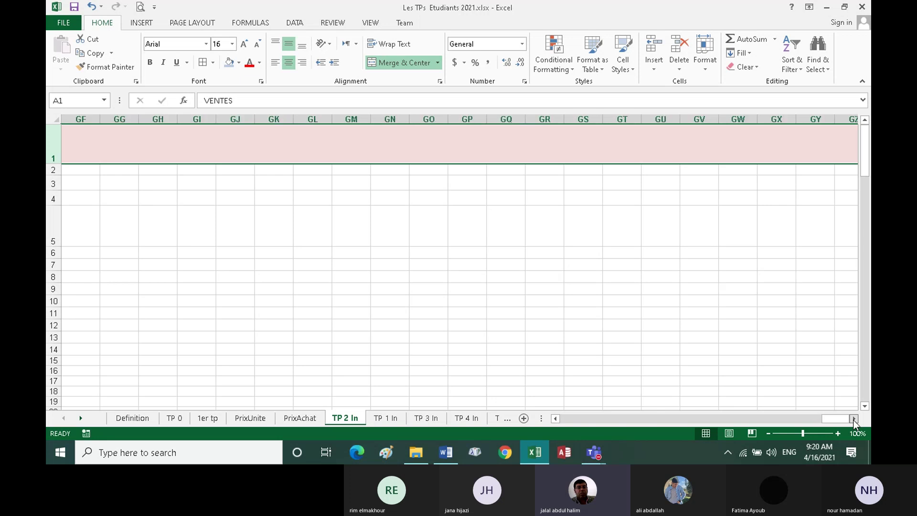
{"action": "left_click", "coordinate": [853, 418]}
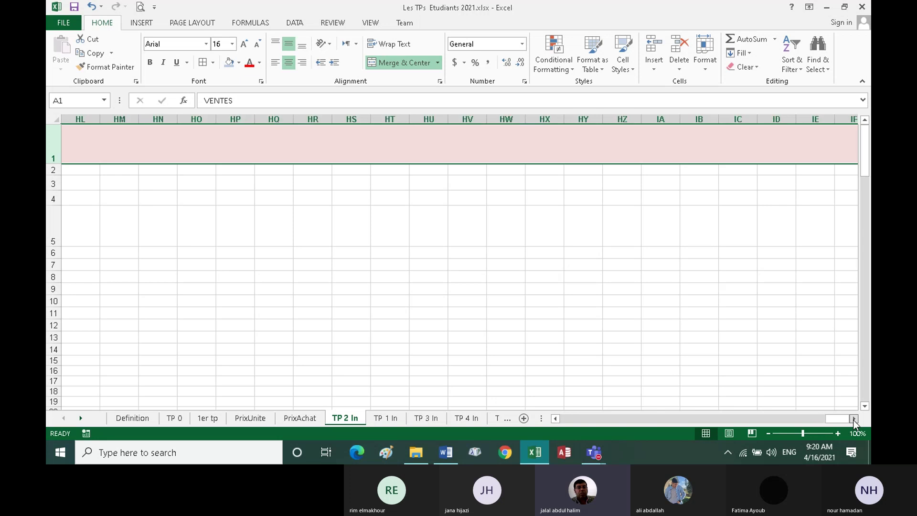
{"action": "left_click", "coordinate": [853, 419]}
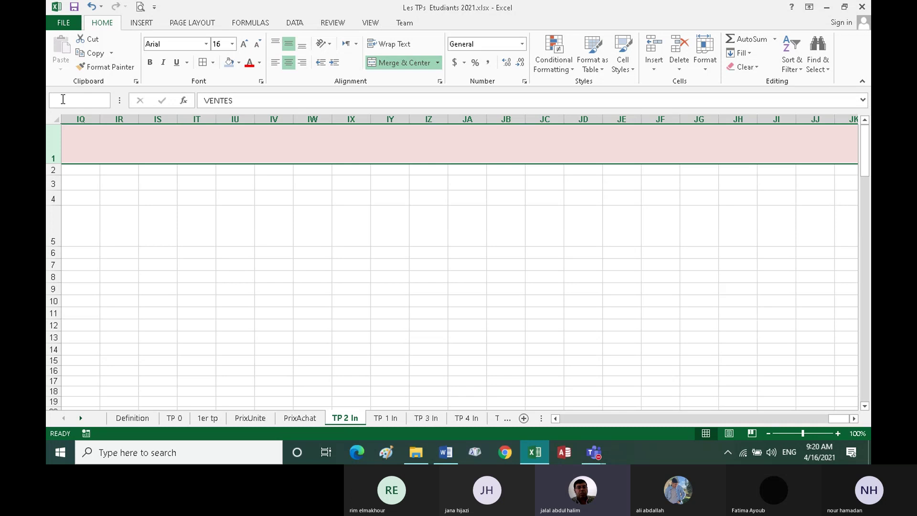
Clear the A1 reference in the Name Box and start typing a new cell address.
{"action": "left_click", "coordinate": [63, 99]}
{"action": "left_click", "coordinate": [81, 101]}
{"action": "left_click", "coordinate": [66, 100]}
{"action": "key", "text": "BackSpace"}
{"action": "left_click", "coordinate": [69, 103]}
{"action": "type", "text": "b"}
{"action": "left_click", "coordinate": [87, 172]}
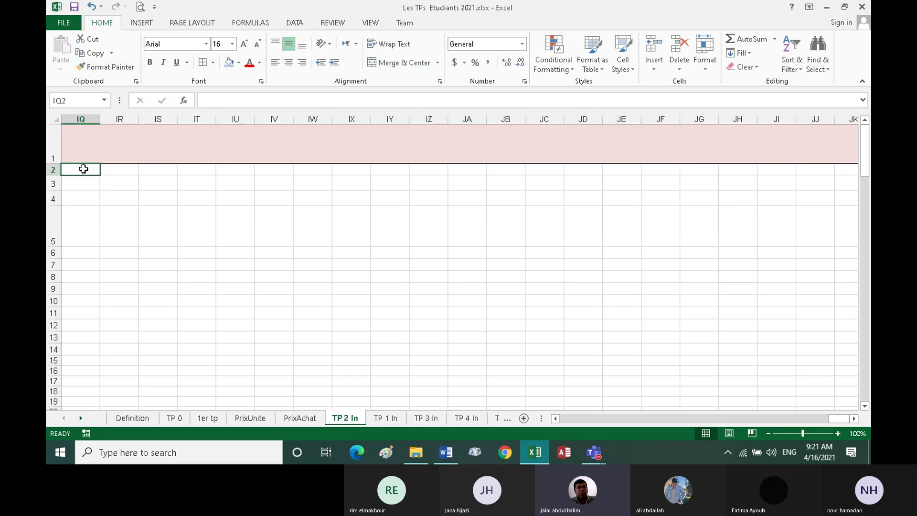
{"action": "left_click", "coordinate": [69, 99]}
{"action": "type", "text": "a"}
{"action": "key", "text": "Return"}
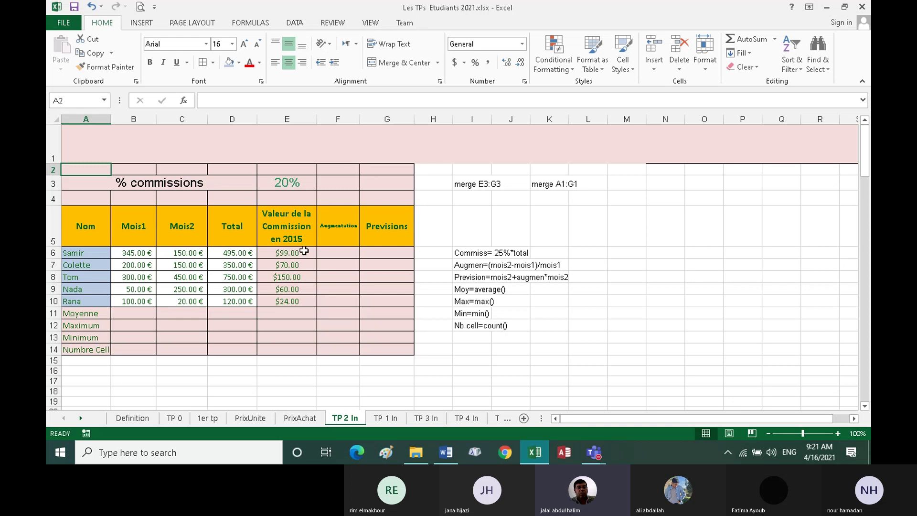
{"action": "left_click", "coordinate": [120, 148]}
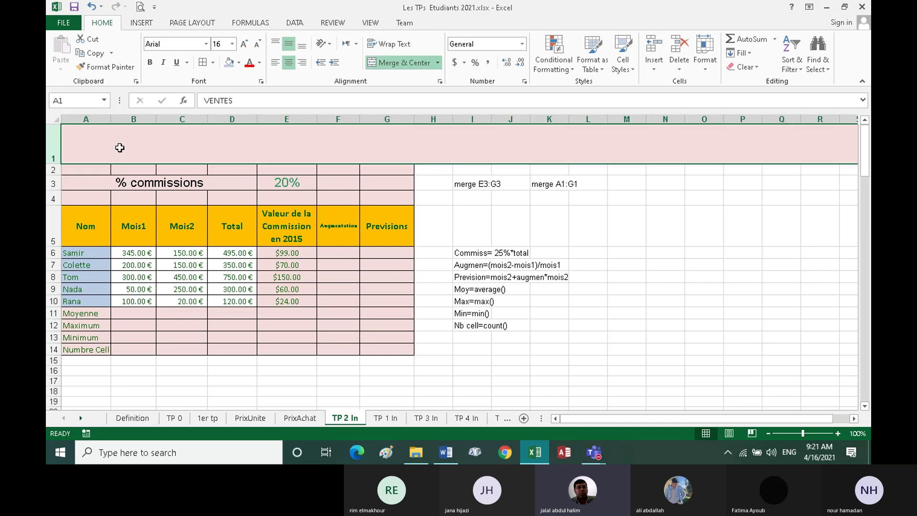
{"action": "left_click", "coordinate": [55, 142]}
{"action": "left_click", "coordinate": [395, 64]}
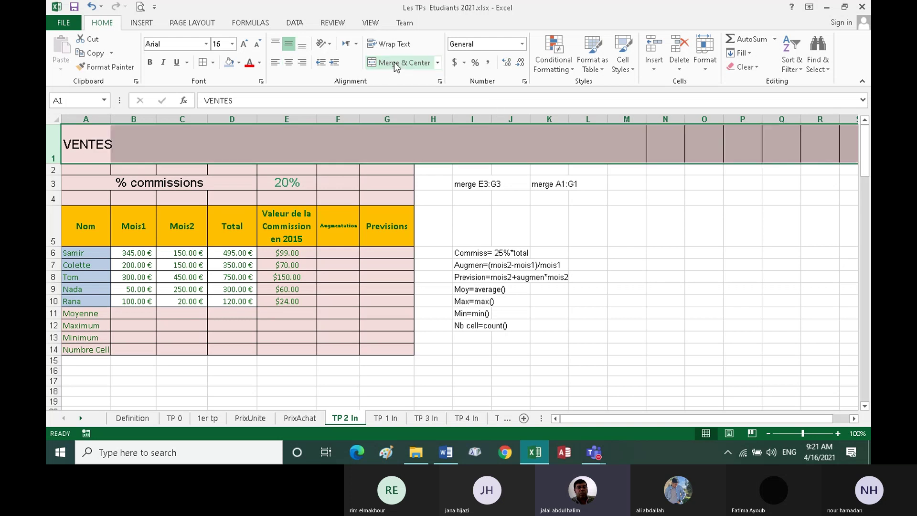
{"action": "left_click", "coordinate": [415, 144]}
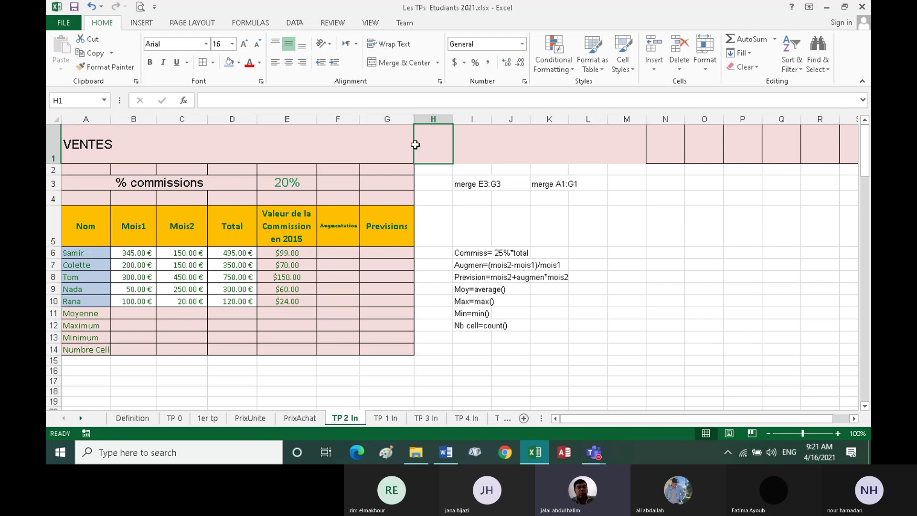
{"action": "left_click", "coordinate": [88, 147]}
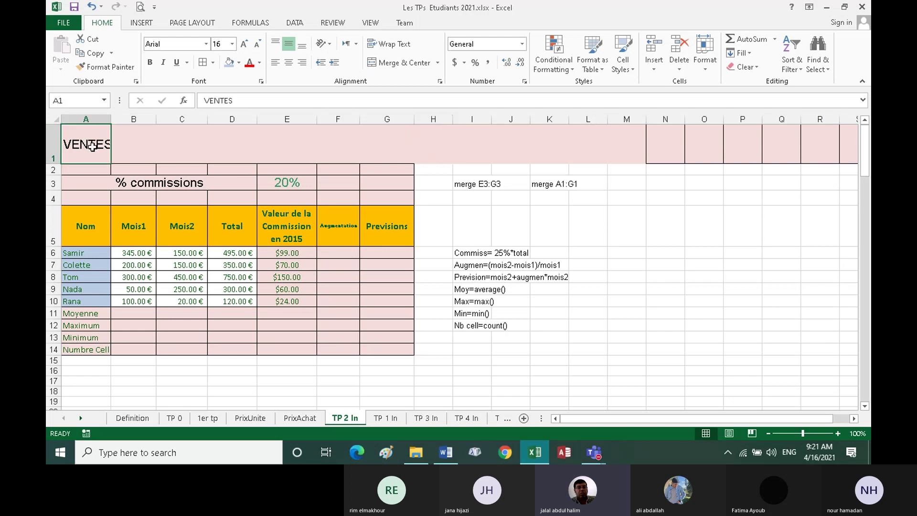
{"action": "left_click", "coordinate": [377, 147], "text": "shift"}
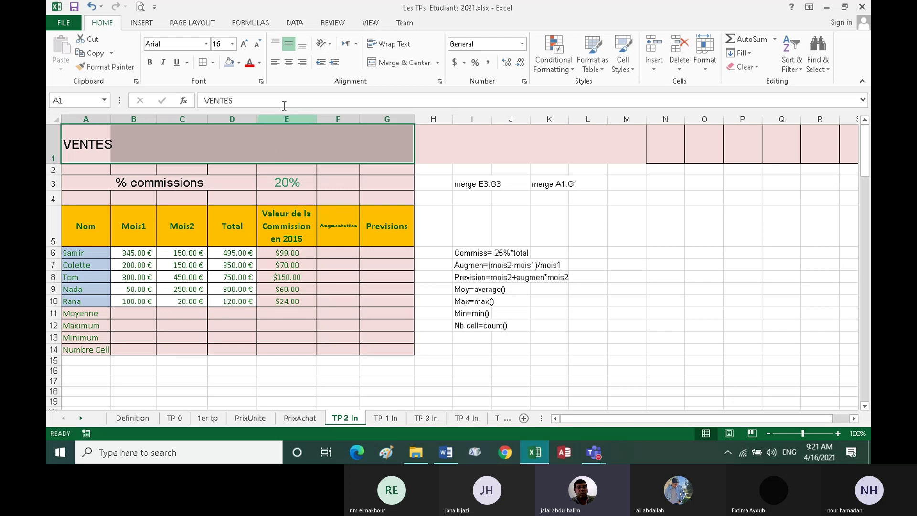
{"action": "left_click", "coordinate": [397, 64]}
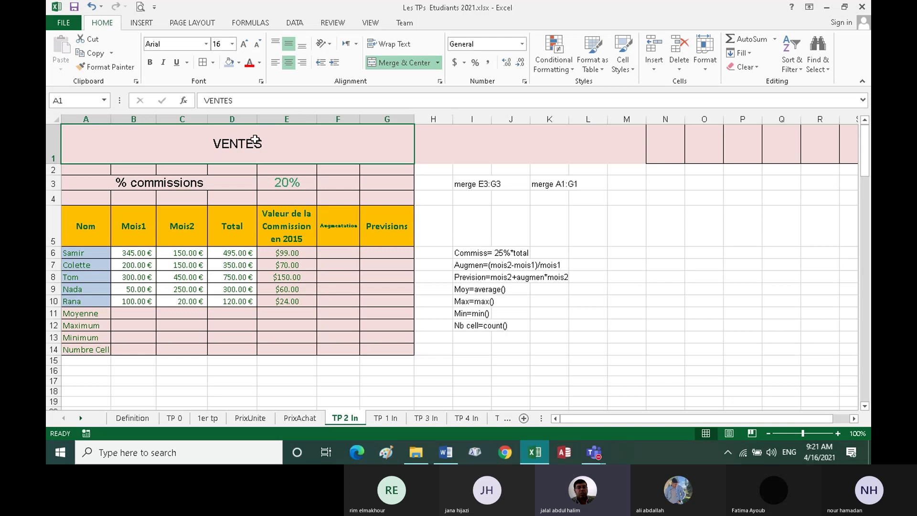
Heighten the VENTES title row and set its alignment to Middle Align and Center.
{"action": "left_click_drag", "start_coordinate": [59, 166], "coordinate": [54, 171]}
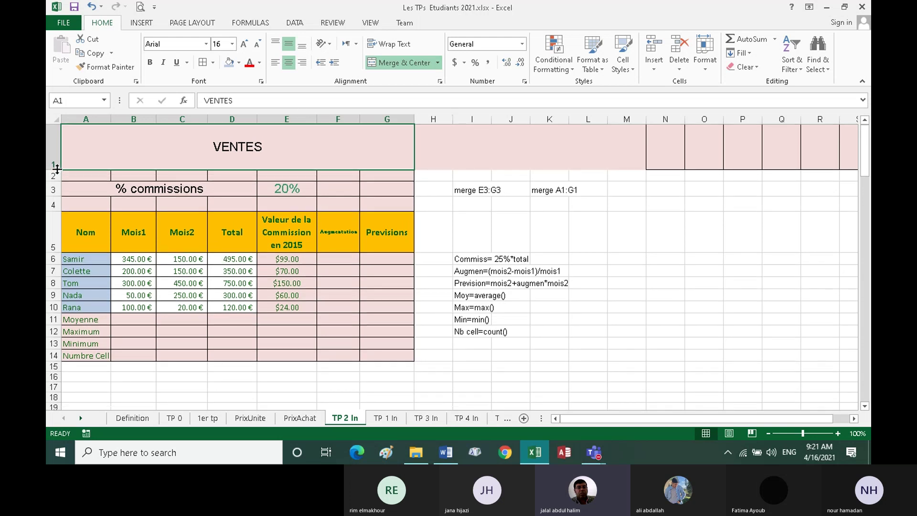
{"action": "left_click", "coordinate": [276, 44]}
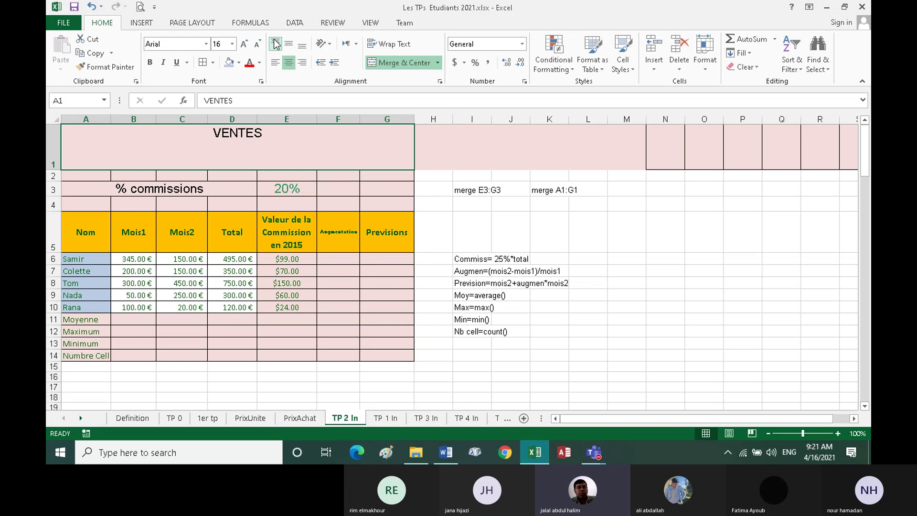
{"action": "left_click", "coordinate": [275, 62]}
{"action": "left_click", "coordinate": [302, 62]}
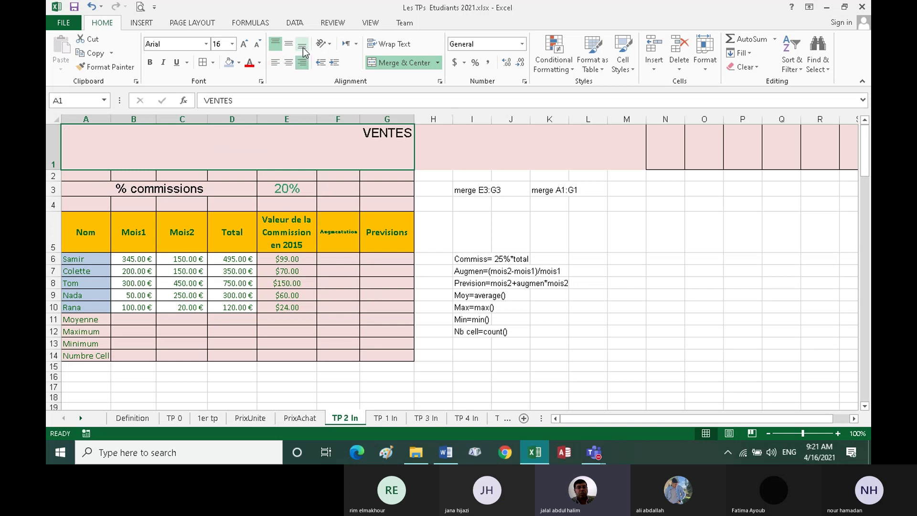
{"action": "left_click", "coordinate": [302, 46]}
{"action": "left_click", "coordinate": [288, 44]}
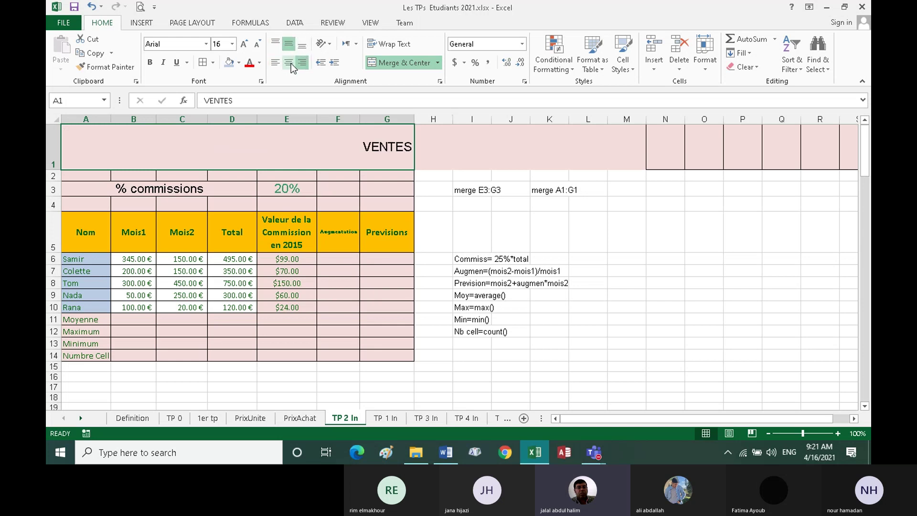
{"action": "left_click", "coordinate": [290, 63]}
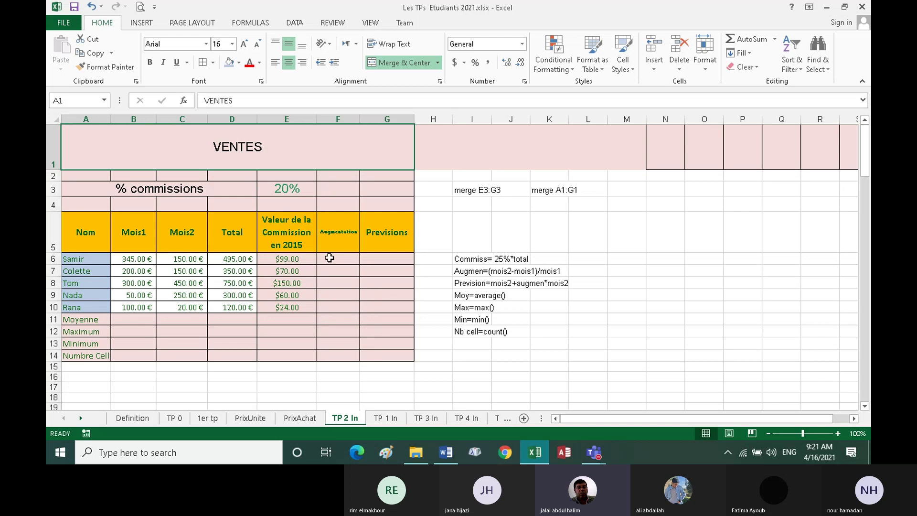
Enter =C6-B6/B6 in F6, giving Samir's Augmentation $149.00.
{"action": "left_click", "coordinate": [331, 232]}
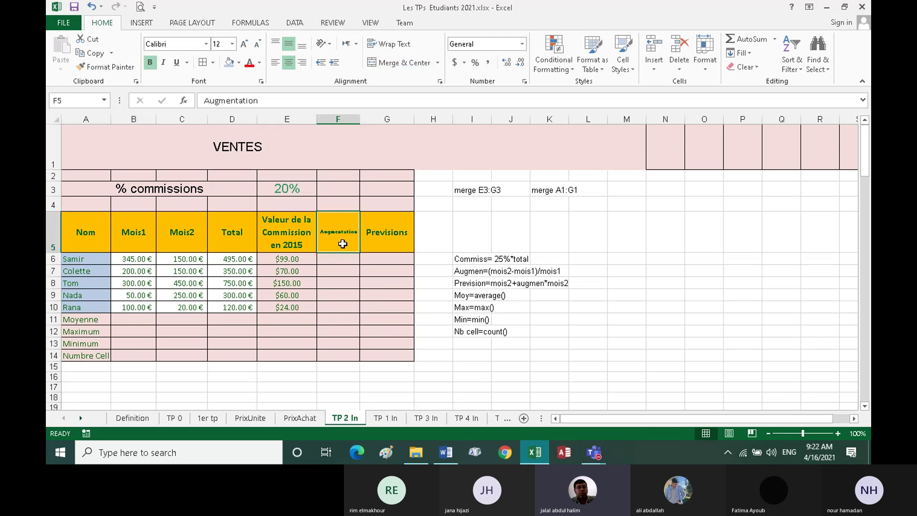
{"action": "left_click", "coordinate": [342, 261]}
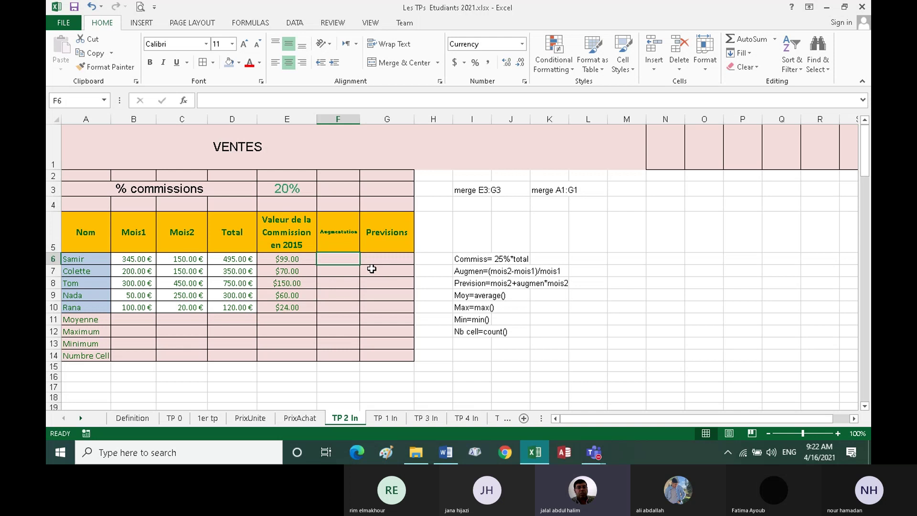
{"action": "type", "text": "="}
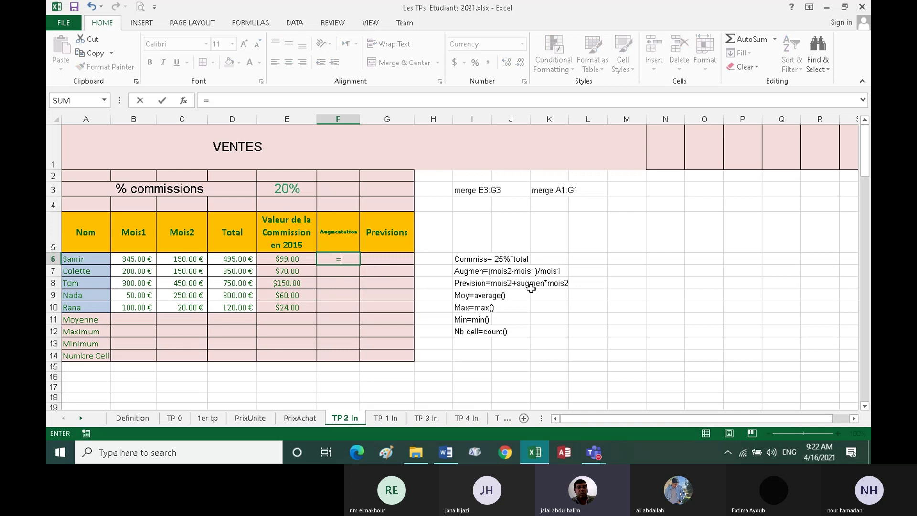
{"action": "left_click", "coordinate": [197, 259]}
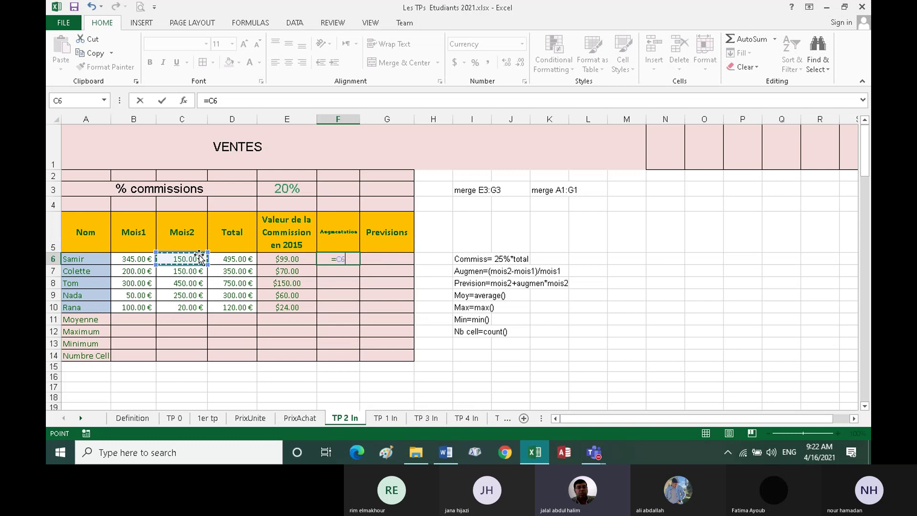
{"action": "type", "text": "-"}
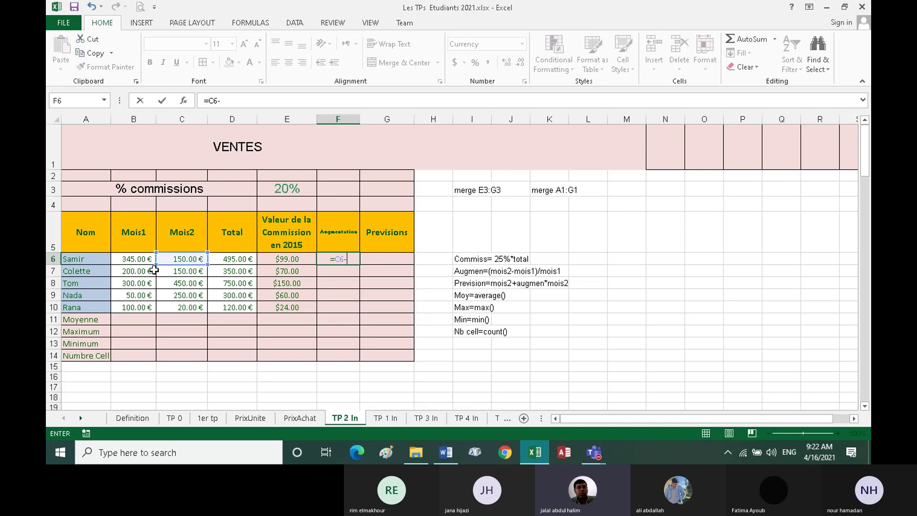
{"action": "left_click", "coordinate": [132, 260]}
{"action": "left_click", "coordinate": [132, 259]}
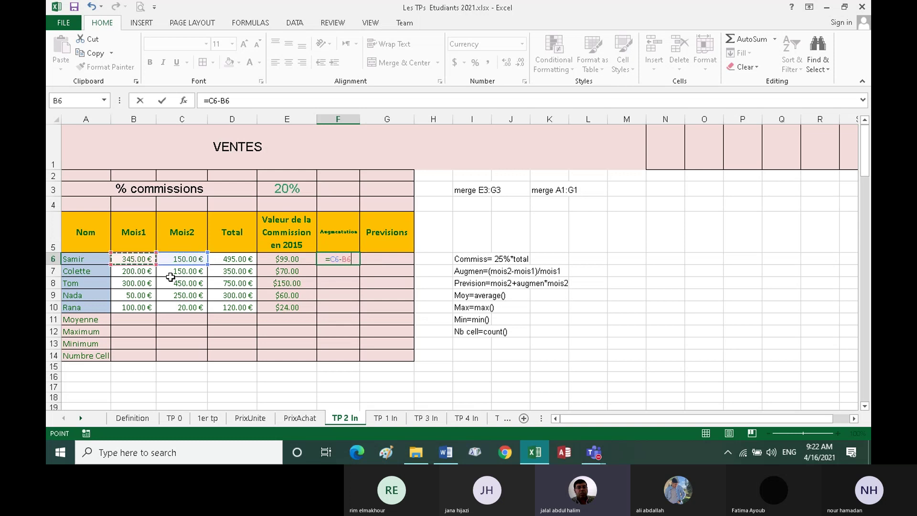
{"action": "type", "text": "/"}
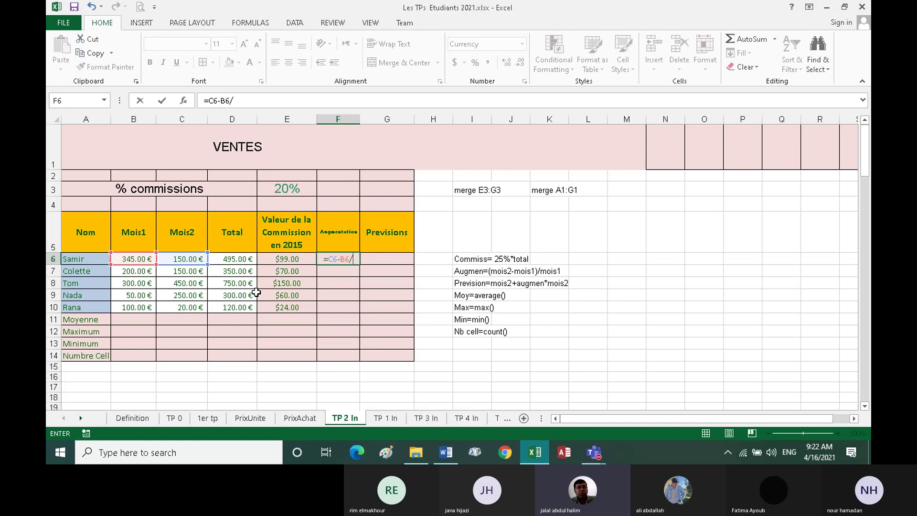
{"action": "left_click", "coordinate": [139, 260]}
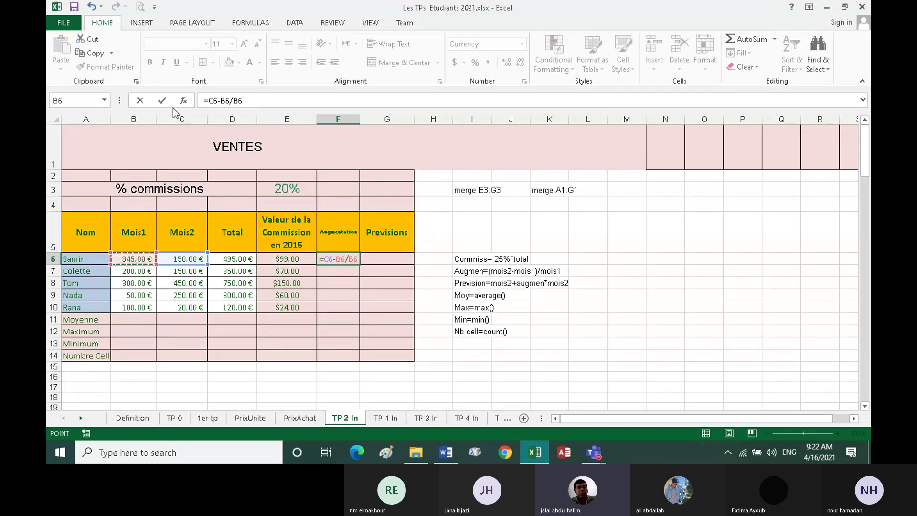
{"action": "left_click", "coordinate": [163, 101]}
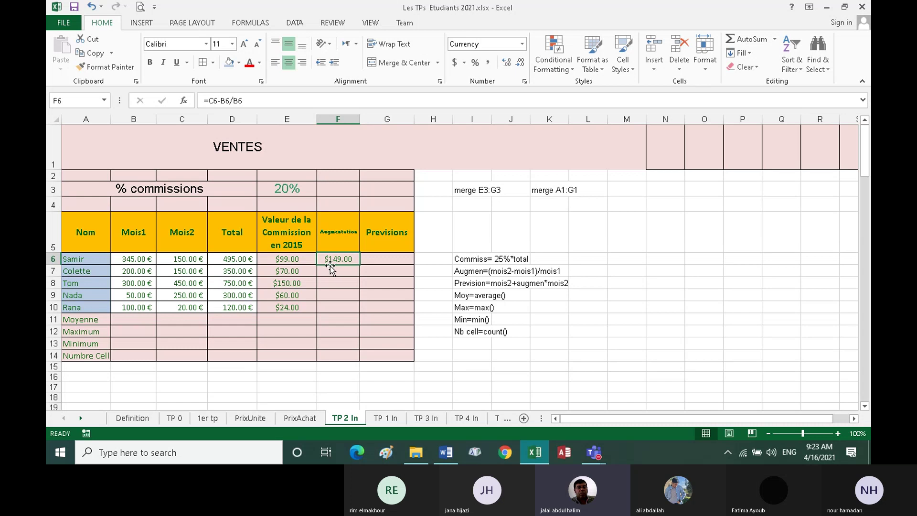
Correct F6 to =(C6-B6)/B6 and fill it down to F10, giving -$0.57 through -$0.80.
{"action": "left_click", "coordinate": [230, 101]}
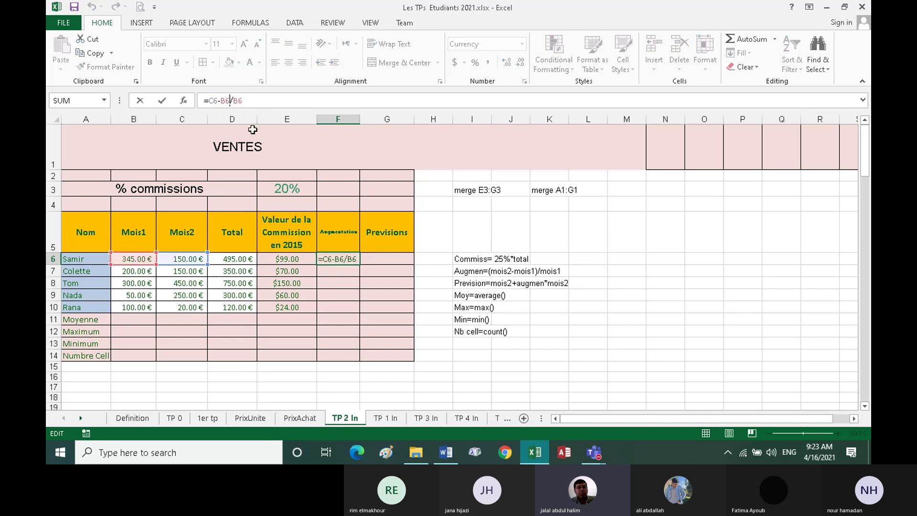
{"action": "type", "text": ")"}
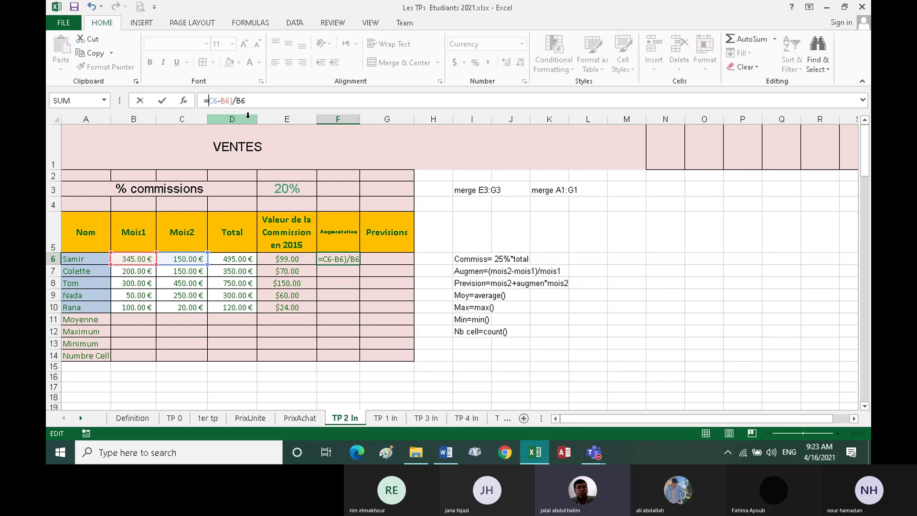
{"action": "type", "text": "("}
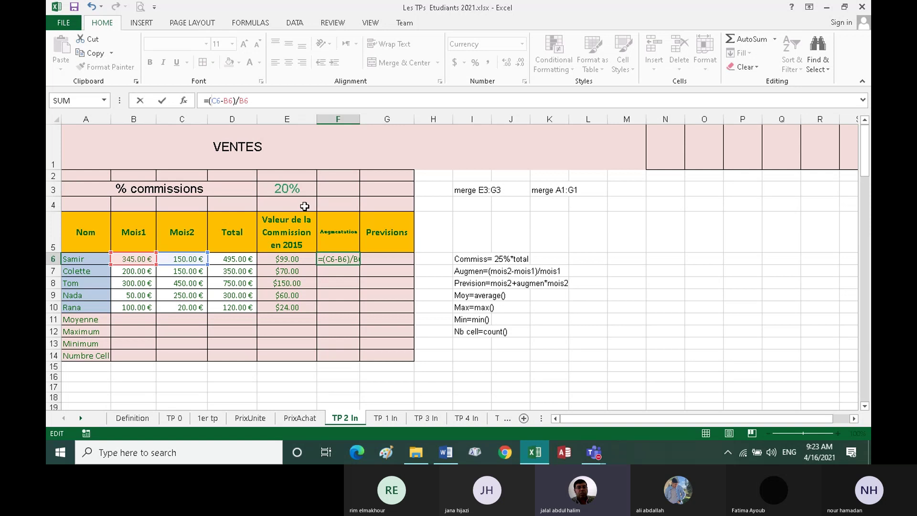
{"action": "left_click", "coordinate": [162, 101]}
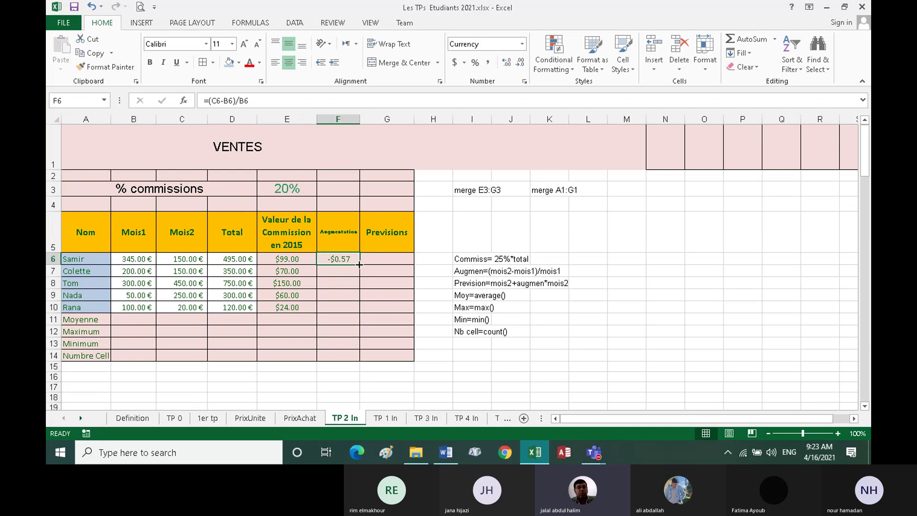
{"action": "left_click_drag", "start_coordinate": [359, 264], "coordinate": [361, 313]}
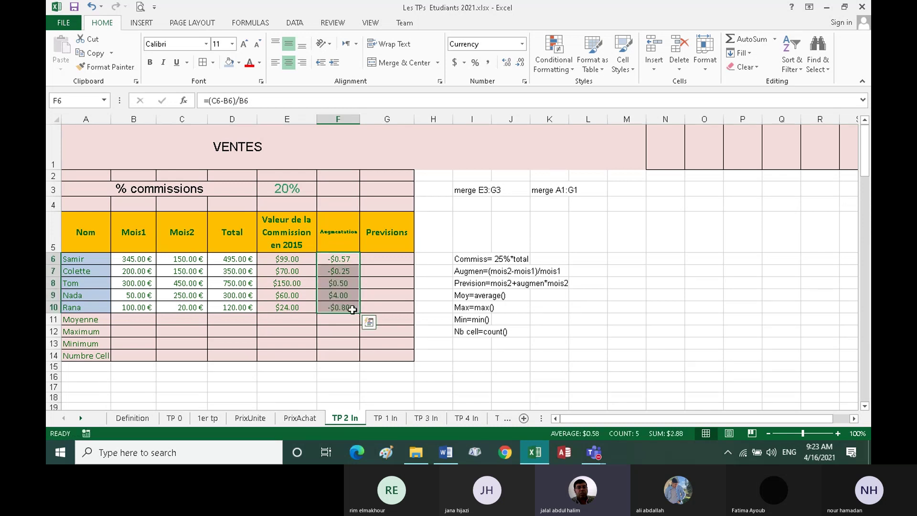
{"action": "double_click", "coordinate": [346, 307]}
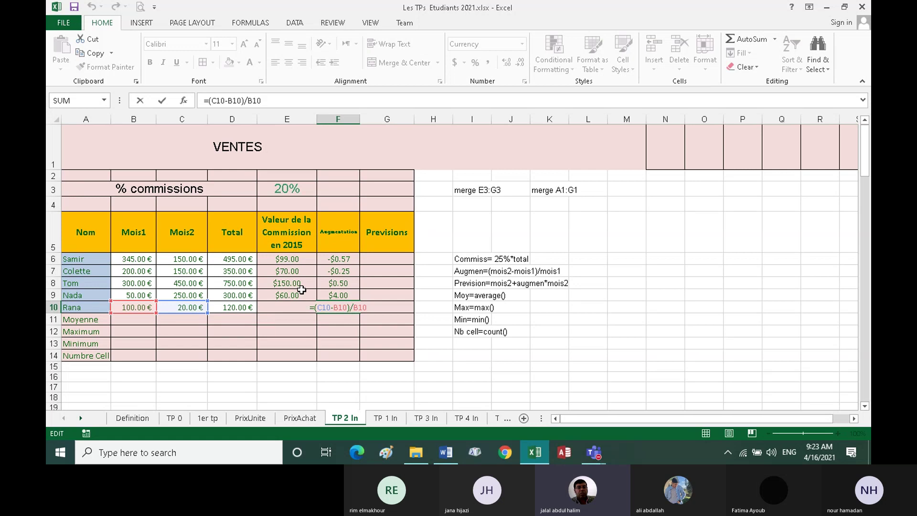
{"action": "left_click", "coordinate": [163, 101]}
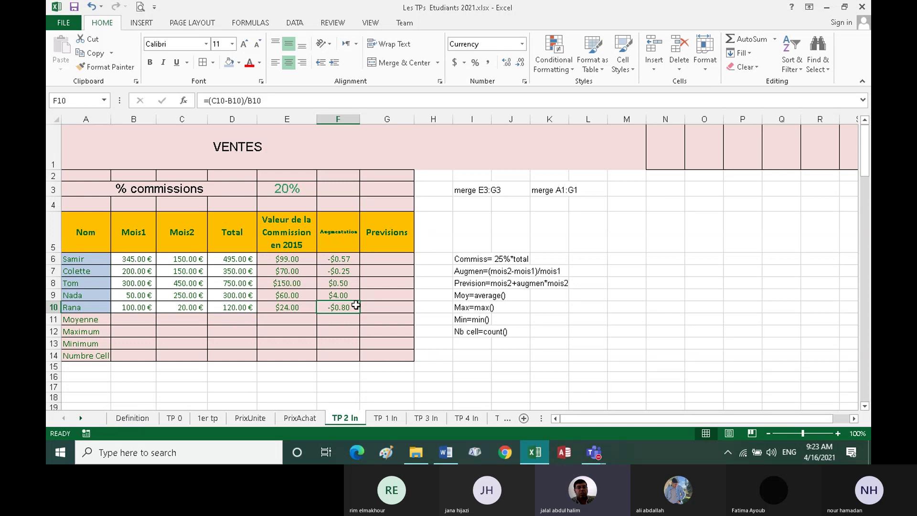
Enter =C6+F6*C6 in G6 and fill it down to G10, from $65.22 to $4.00.
{"action": "left_click", "coordinate": [372, 260]}
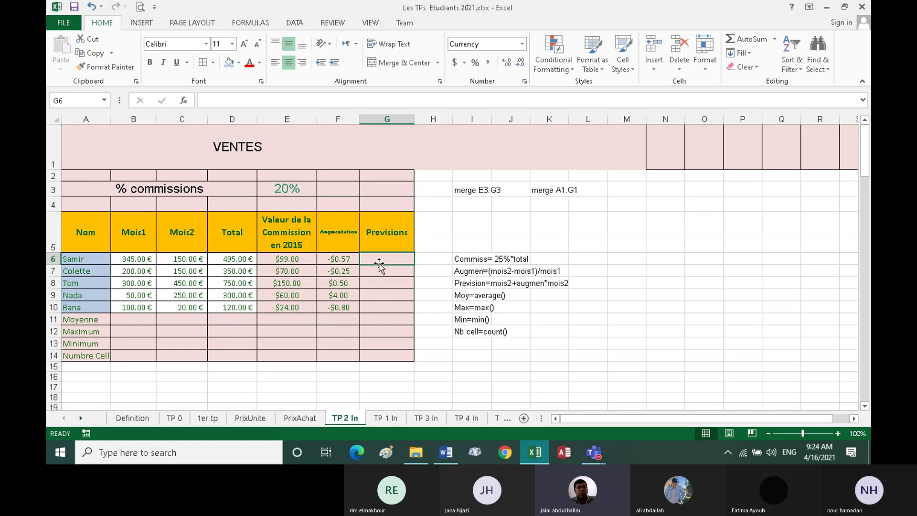
{"action": "type", "text": "="}
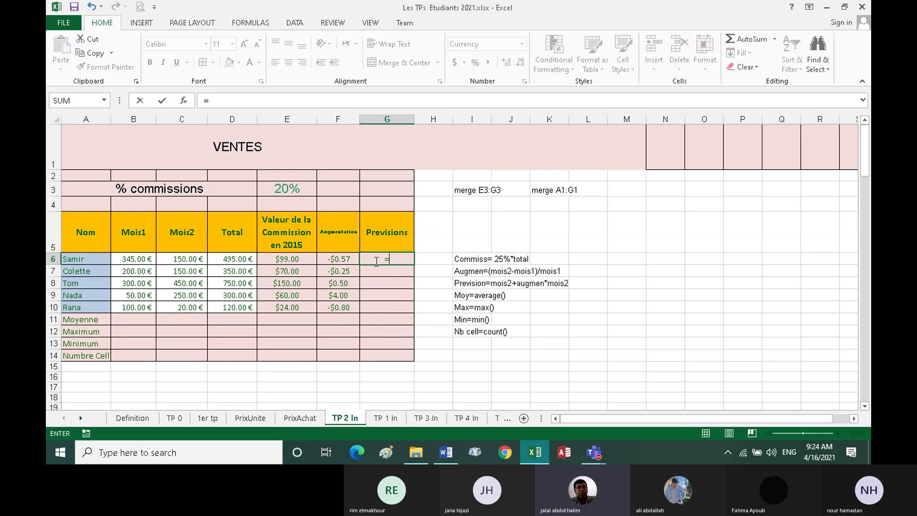
{"action": "left_click", "coordinate": [190, 262]}
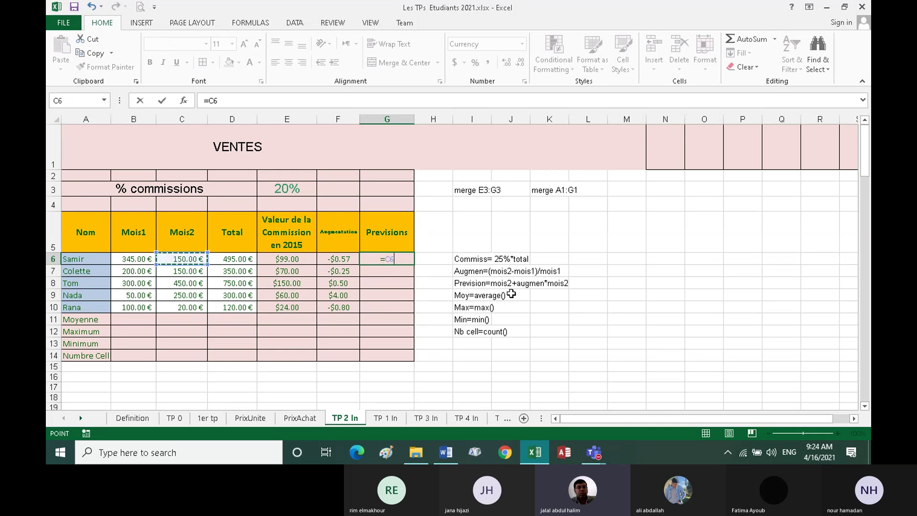
{"action": "type", "text": "+"}
{"action": "left_click", "coordinate": [337, 259]}
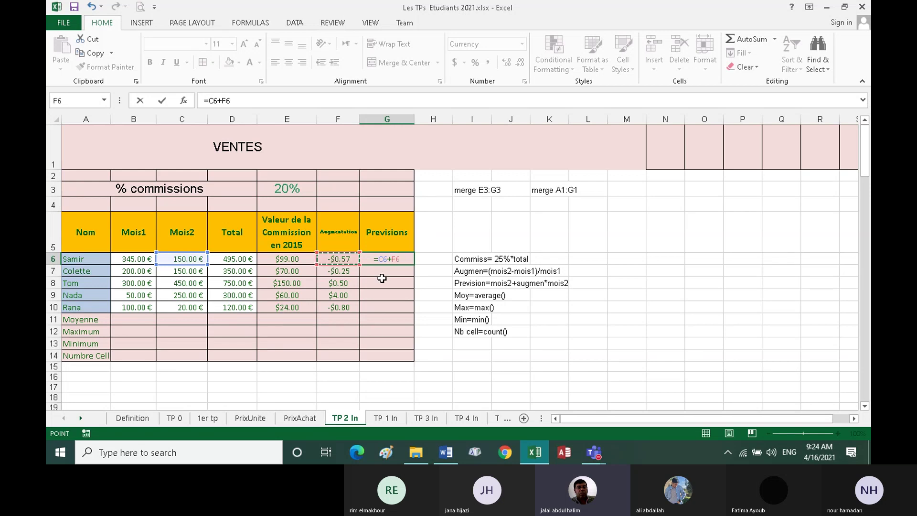
{"action": "type", "text": "*"}
{"action": "left_click", "coordinate": [184, 260]}
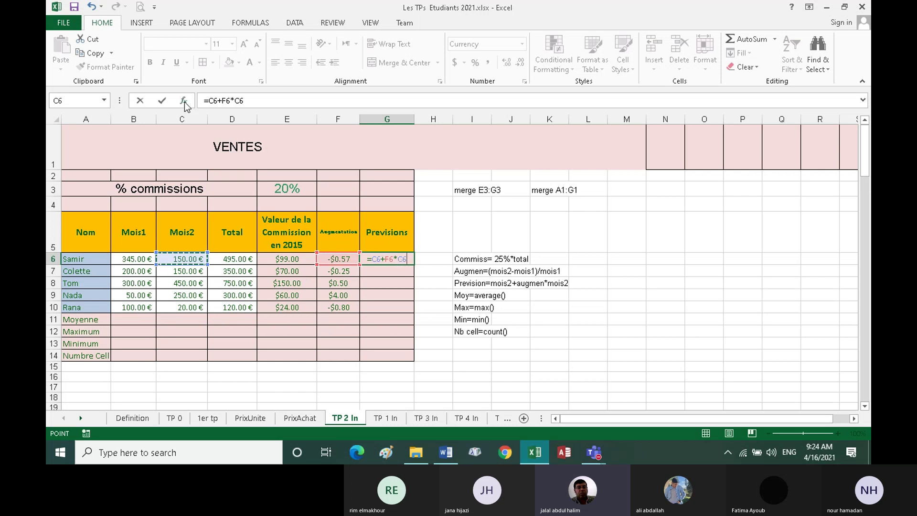
{"action": "left_click", "coordinate": [162, 100]}
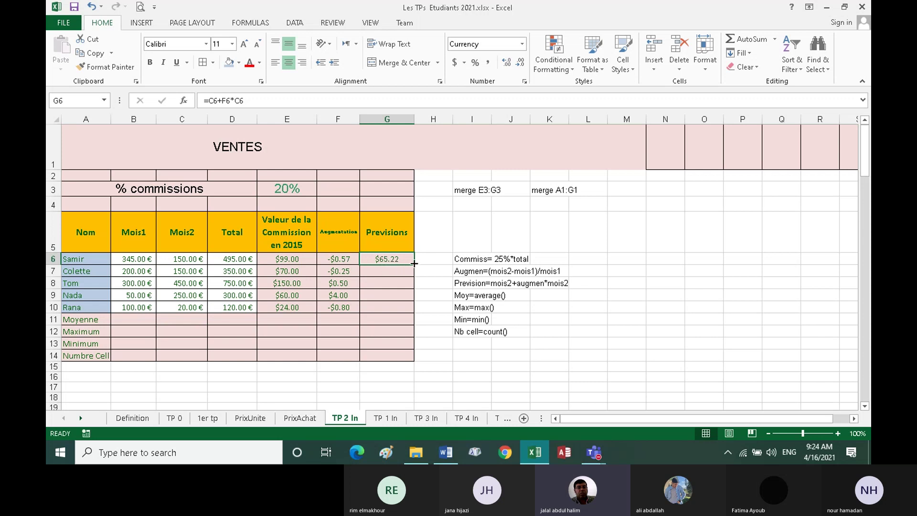
{"action": "left_click_drag", "start_coordinate": [412, 263], "coordinate": [412, 310]}
{"action": "left_click", "coordinate": [413, 310]}
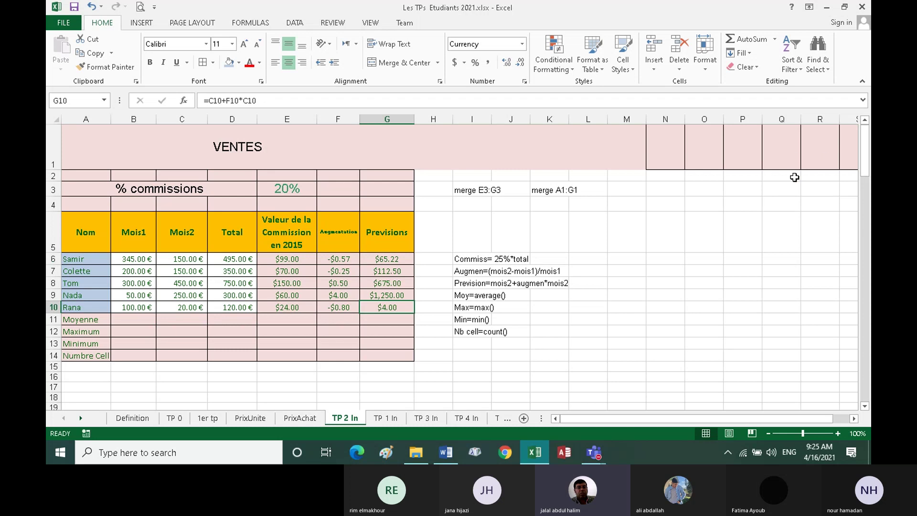
Use Format Painter to copy plain cell N5's formatting onto H1:R1, clearing the pink fill.
{"action": "left_click", "coordinate": [678, 150]}
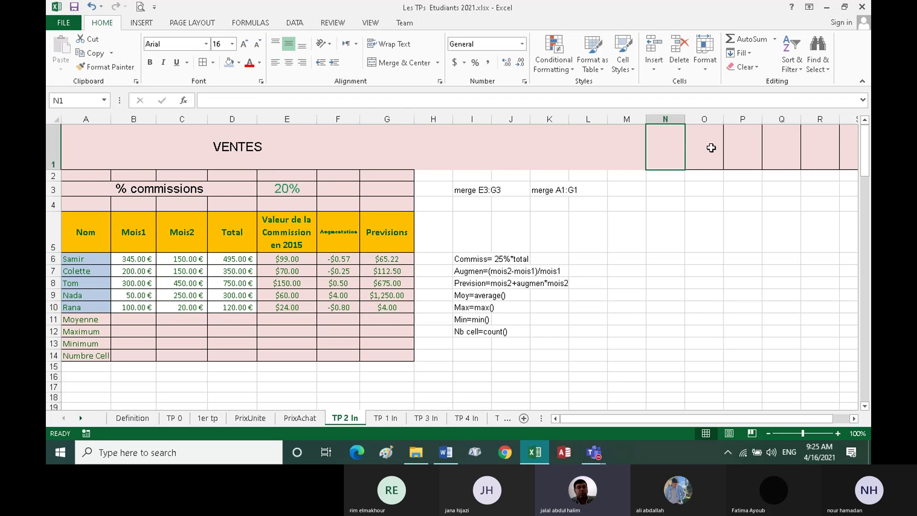
{"action": "left_click", "coordinate": [846, 152], "text": "shift"}
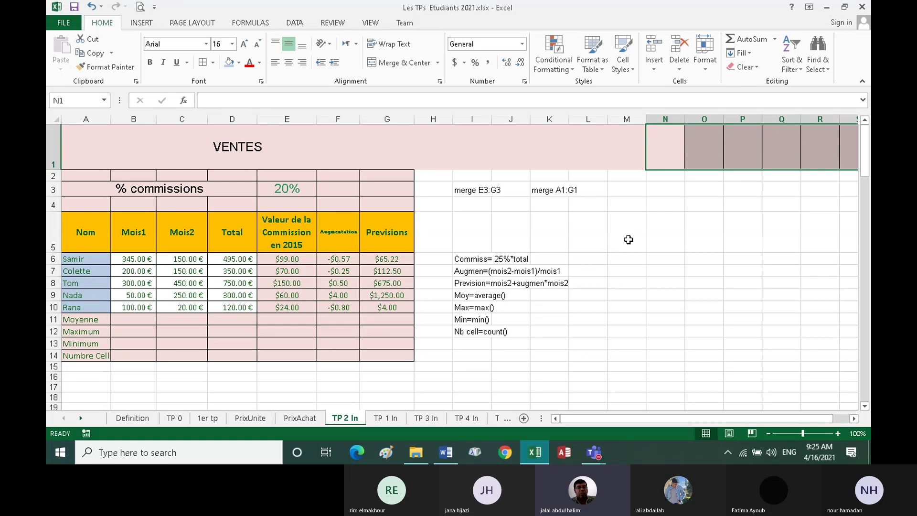
{"action": "left_click", "coordinate": [658, 239]}
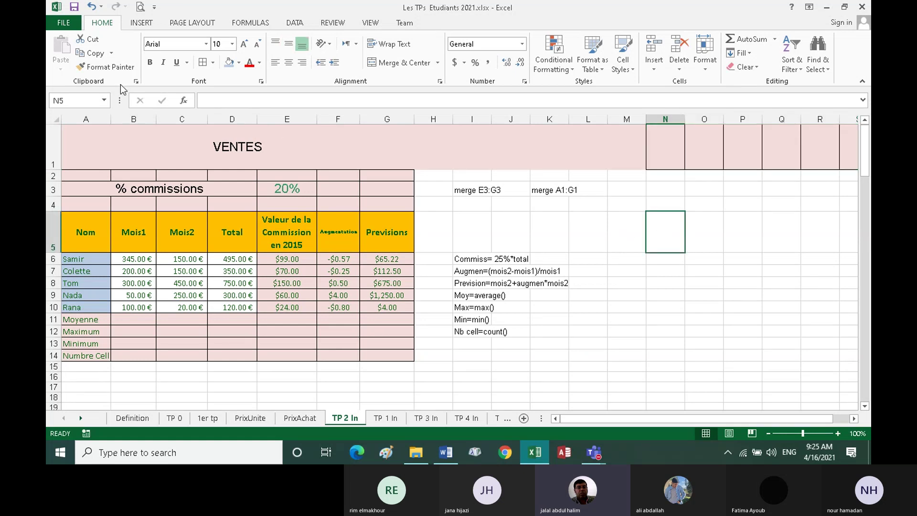
{"action": "left_click", "coordinate": [104, 67]}
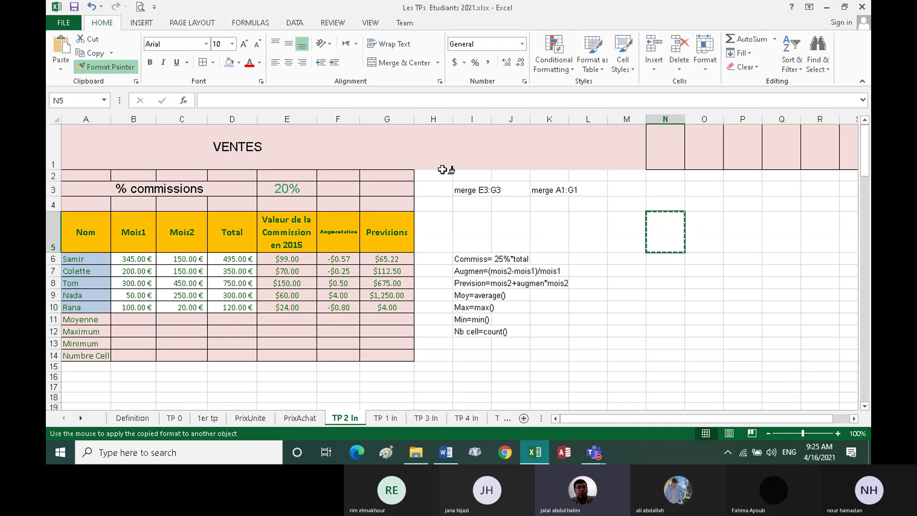
{"action": "left_click_drag", "start_coordinate": [431, 146], "coordinate": [834, 148]}
{"action": "left_click", "coordinate": [660, 244]}
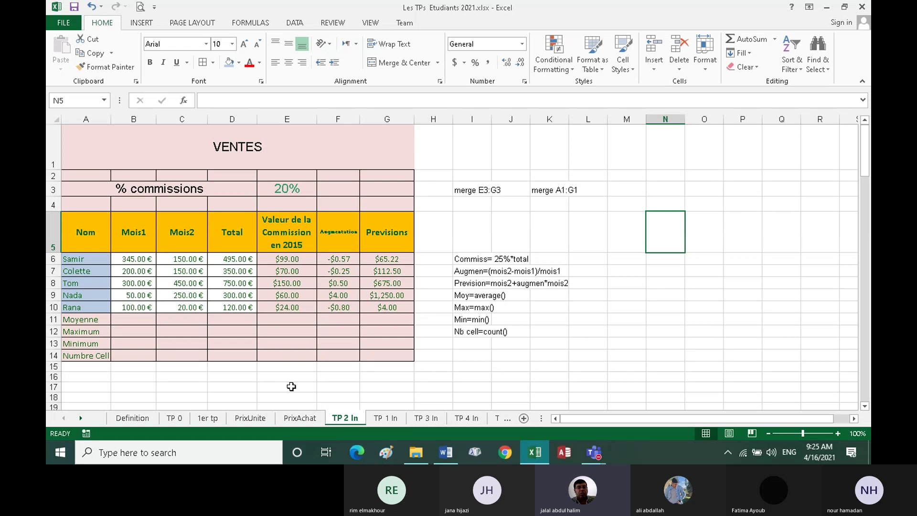
Insert an AutoSum Average of B6:B10 in B11 and fill it across to G11.
{"action": "left_click", "coordinate": [134, 320]}
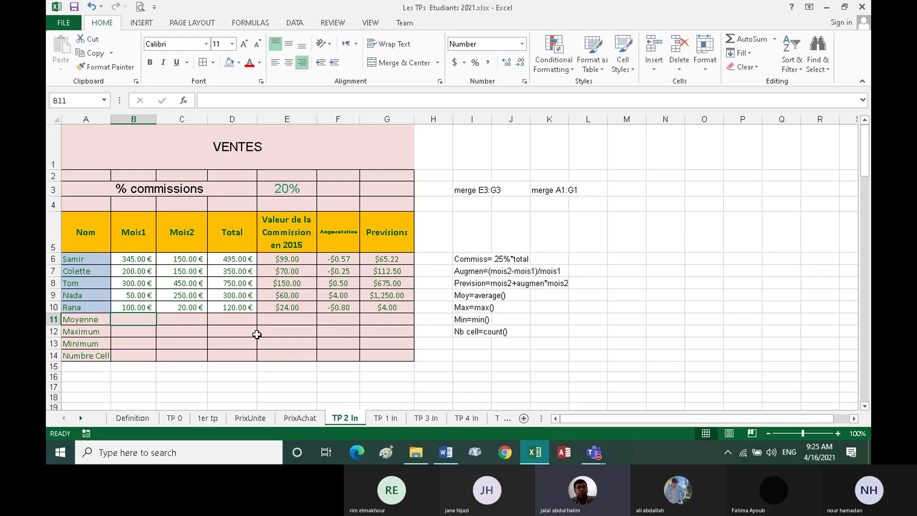
{"action": "left_click", "coordinate": [775, 41]}
{"action": "left_click", "coordinate": [756, 70]}
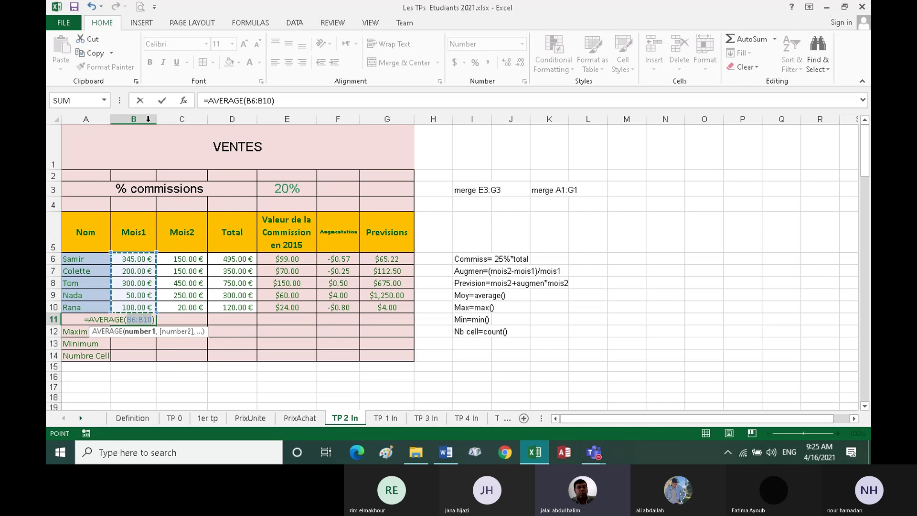
{"action": "left_click", "coordinate": [162, 100]}
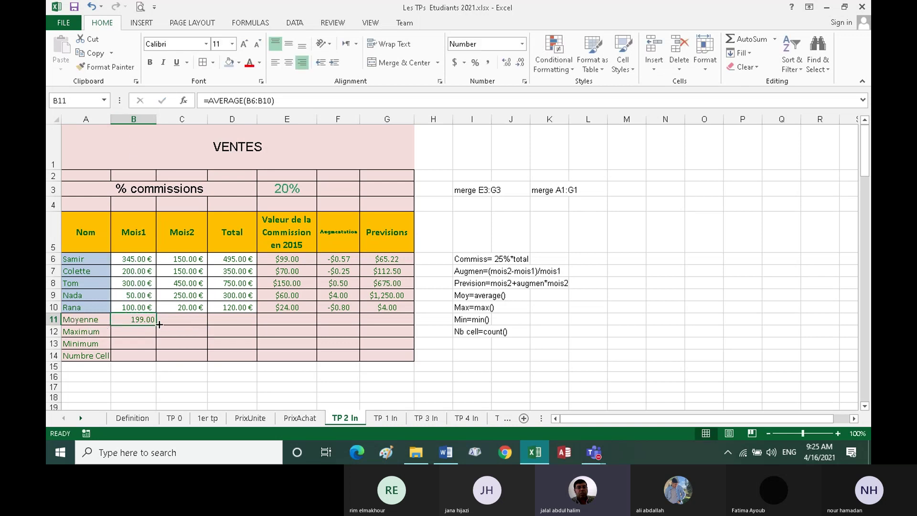
{"action": "left_click_drag", "start_coordinate": [156, 325], "coordinate": [398, 328]}
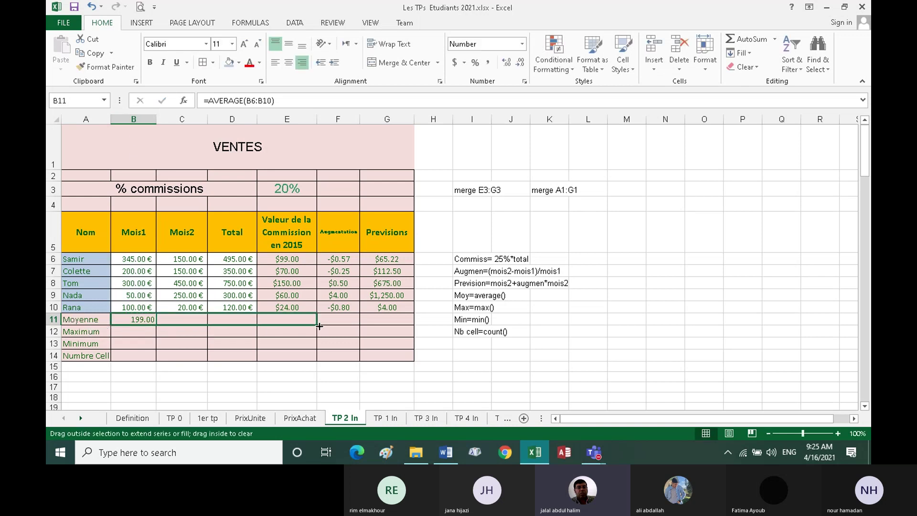
{"action": "left_click", "coordinate": [352, 318]}
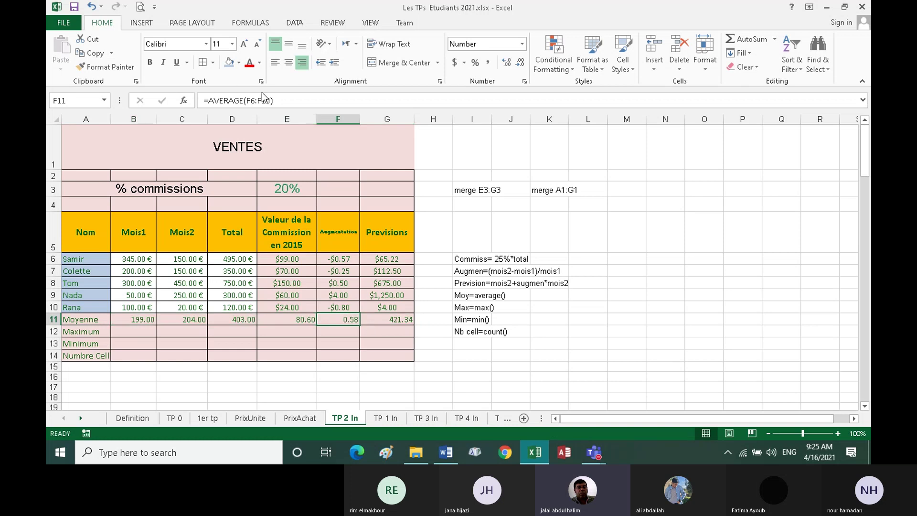
Put =MAX(B6:B10) in B12 and fill it across to G12.
{"action": "left_click", "coordinate": [129, 336]}
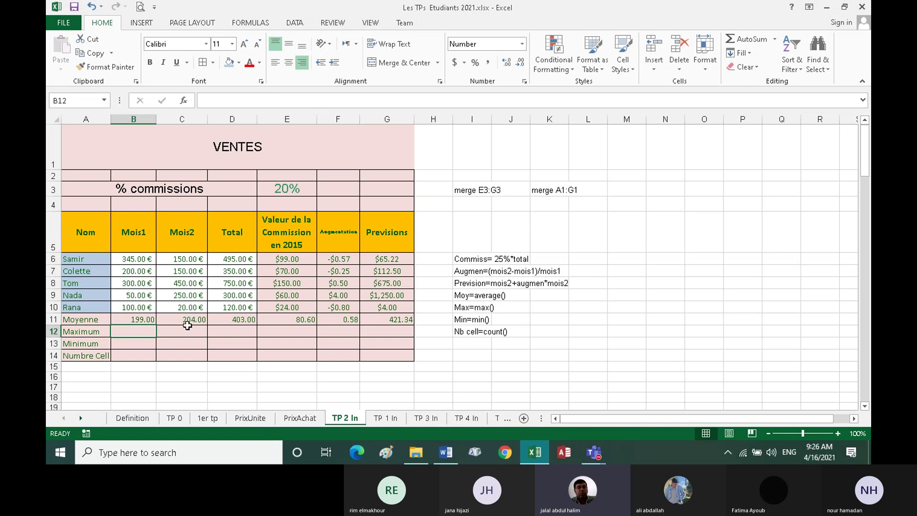
{"action": "left_click", "coordinate": [775, 44]}
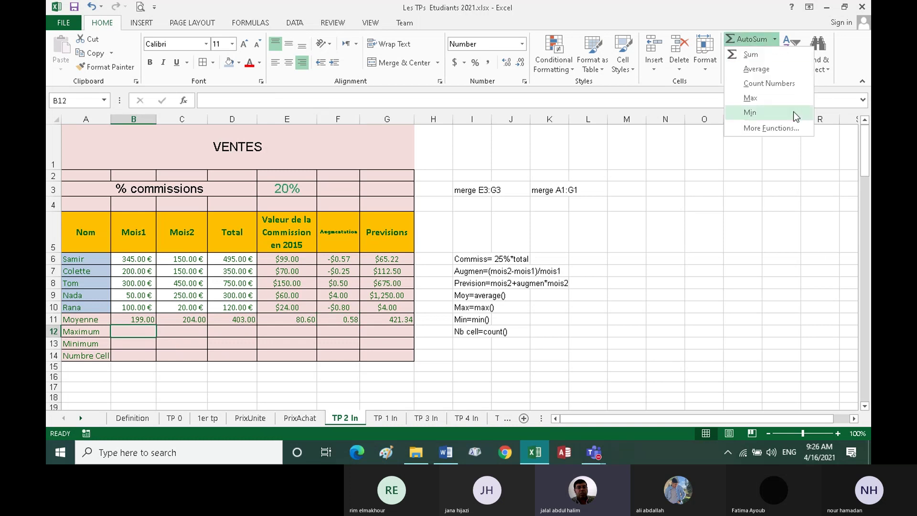
{"action": "left_click", "coordinate": [757, 100]}
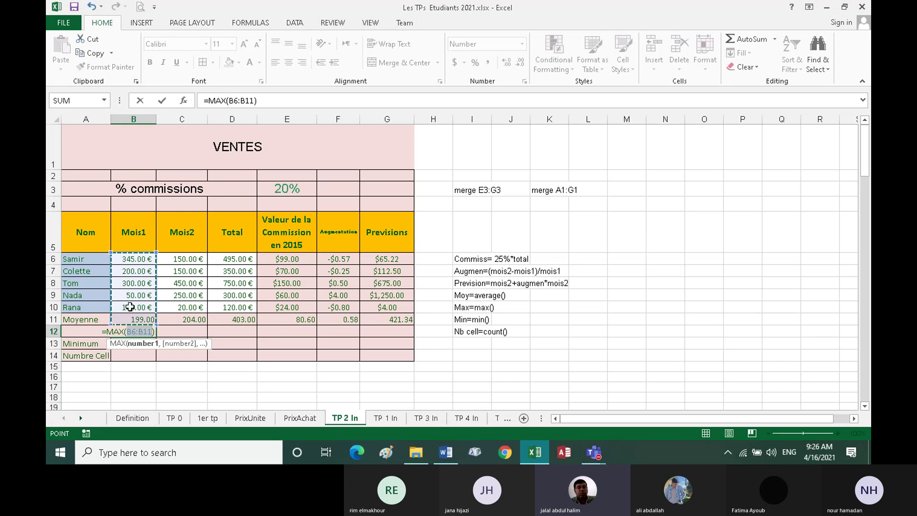
{"action": "left_click", "coordinate": [251, 101]}
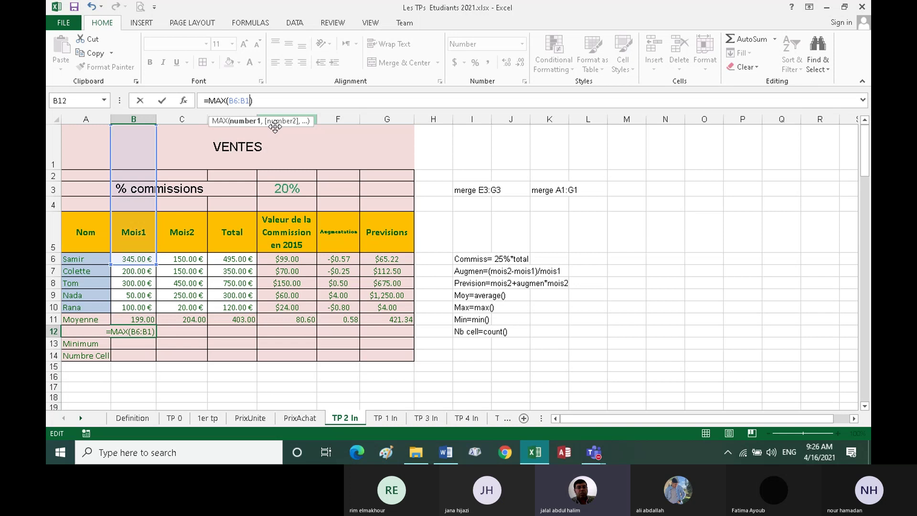
{"action": "type", "text": "0"}
{"action": "key", "text": "Return"}
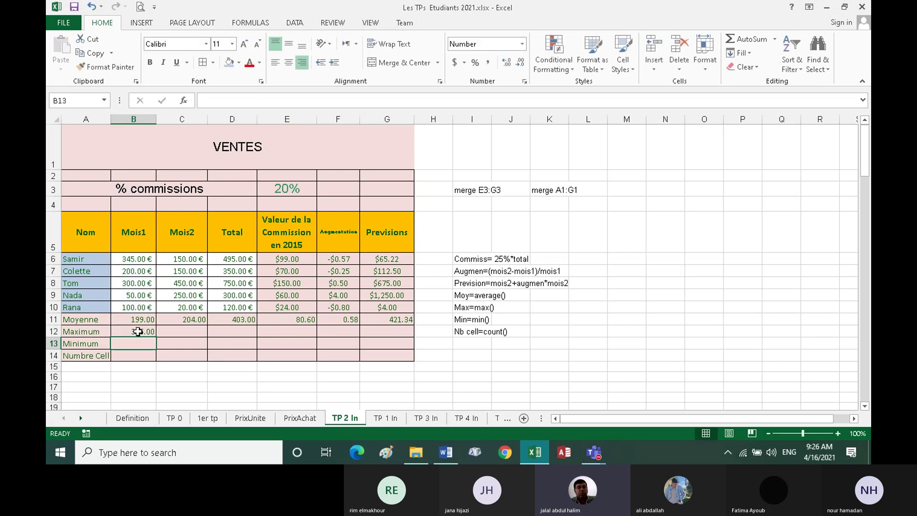
{"action": "left_click", "coordinate": [139, 332]}
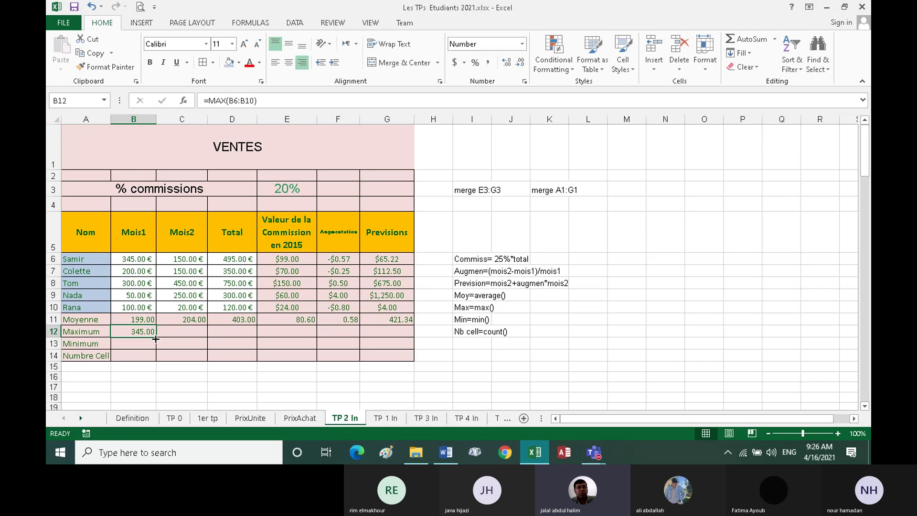
{"action": "left_click_drag", "start_coordinate": [155, 337], "coordinate": [397, 336]}
{"action": "left_click", "coordinate": [387, 330]}
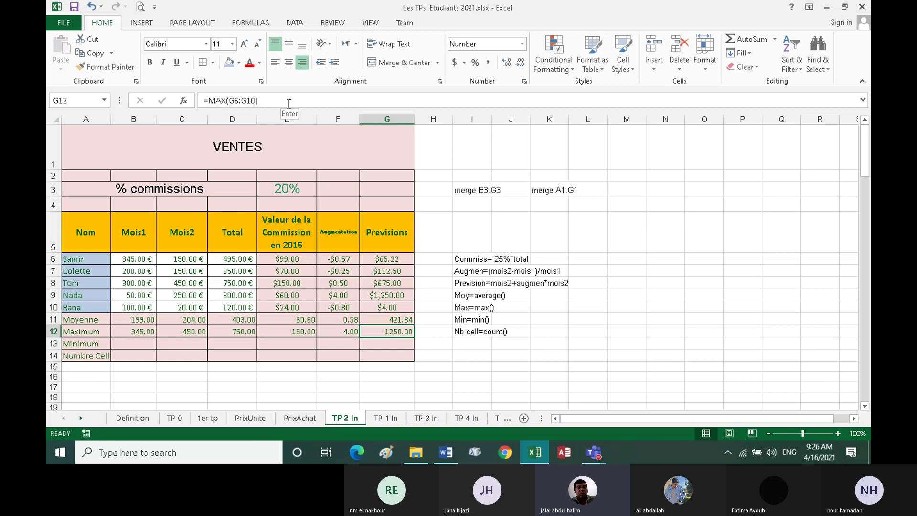
Put =MIN(B6:B10) in B13 and fill it across to G13.
{"action": "left_click", "coordinate": [132, 343]}
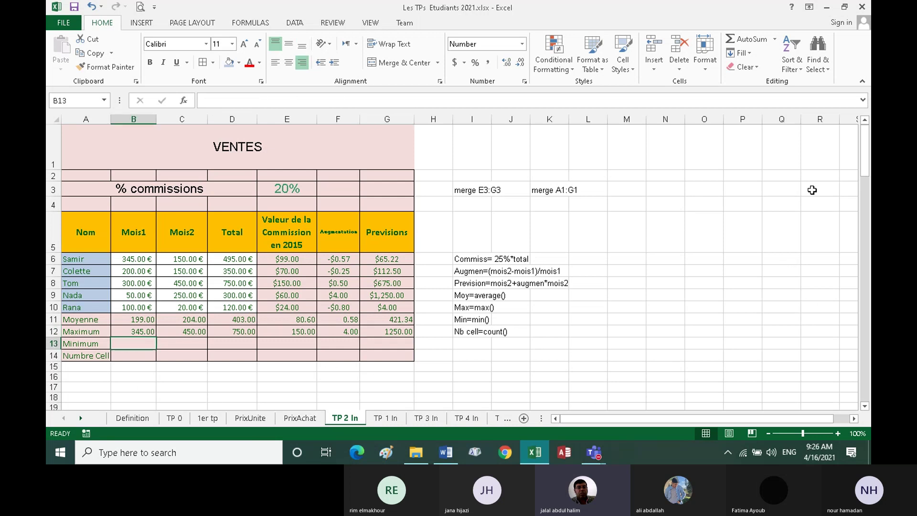
{"action": "left_click", "coordinate": [774, 39]}
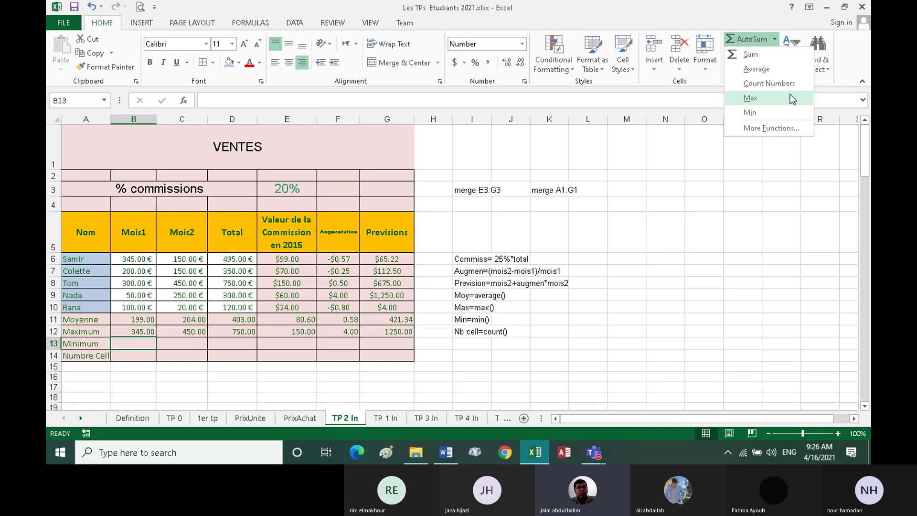
{"action": "left_click", "coordinate": [759, 112]}
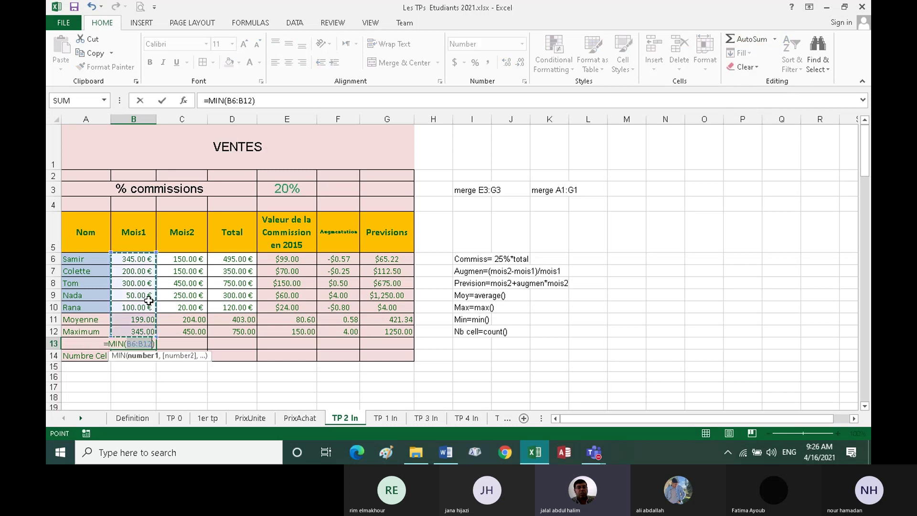
{"action": "double_click", "coordinate": [252, 102]}
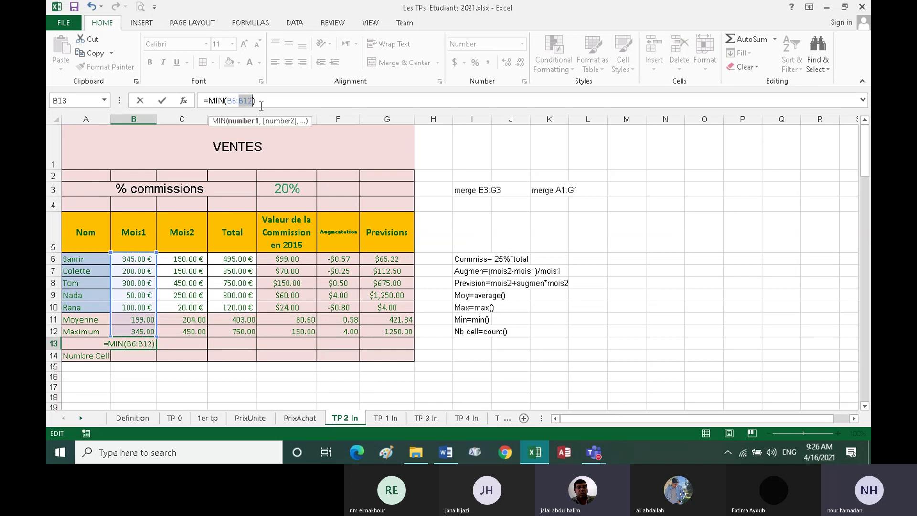
{"action": "left_click", "coordinate": [262, 106]}
{"action": "type", "text": "0"}
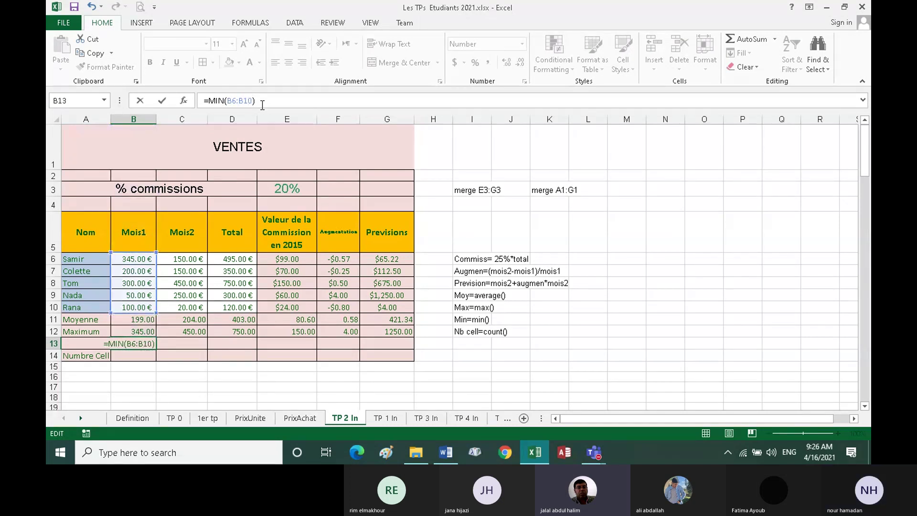
{"action": "key", "text": "Return"}
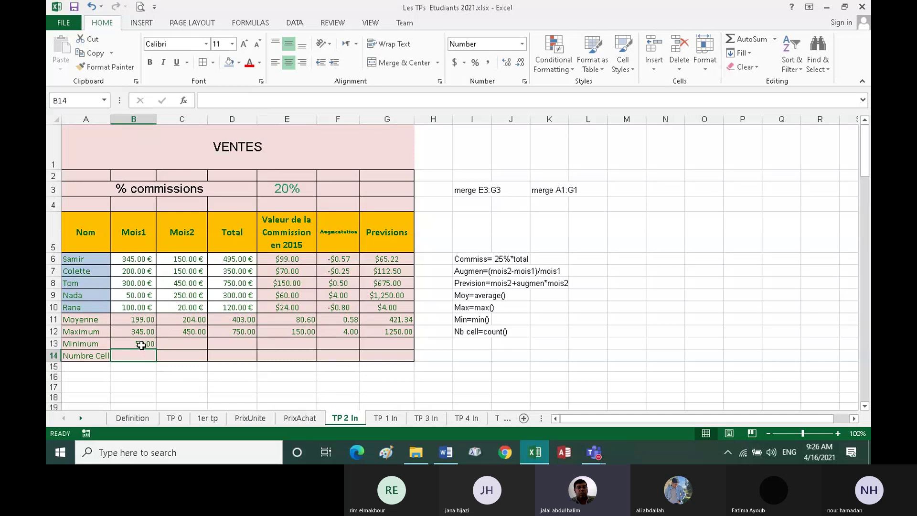
{"action": "left_click", "coordinate": [142, 345]}
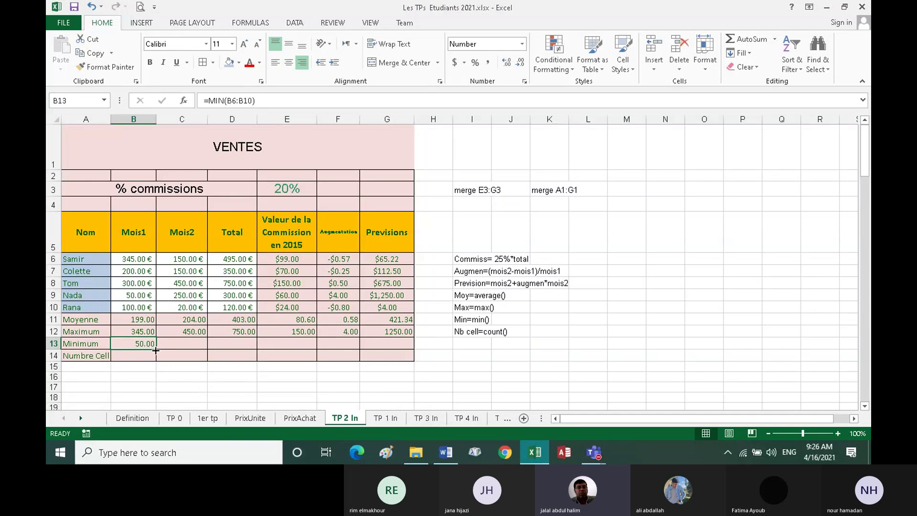
{"action": "left_click_drag", "start_coordinate": [155, 349], "coordinate": [399, 347]}
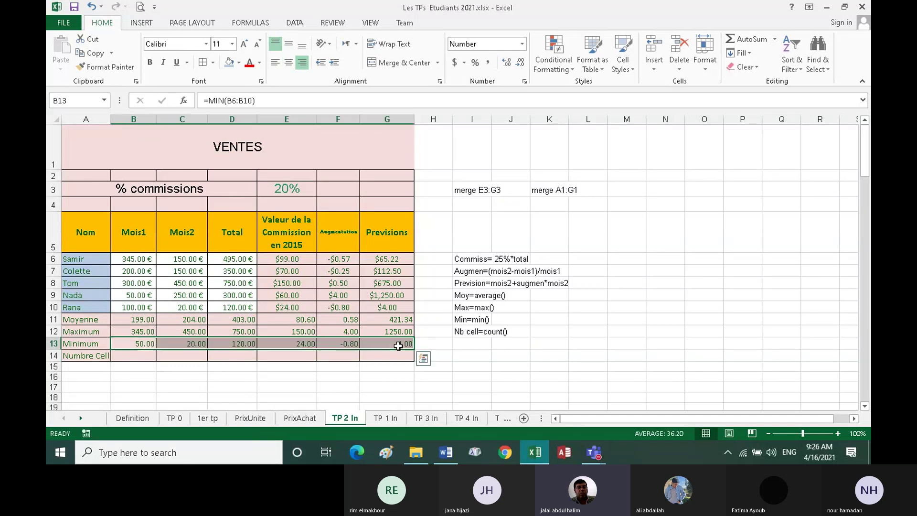
{"action": "left_click", "coordinate": [296, 345]}
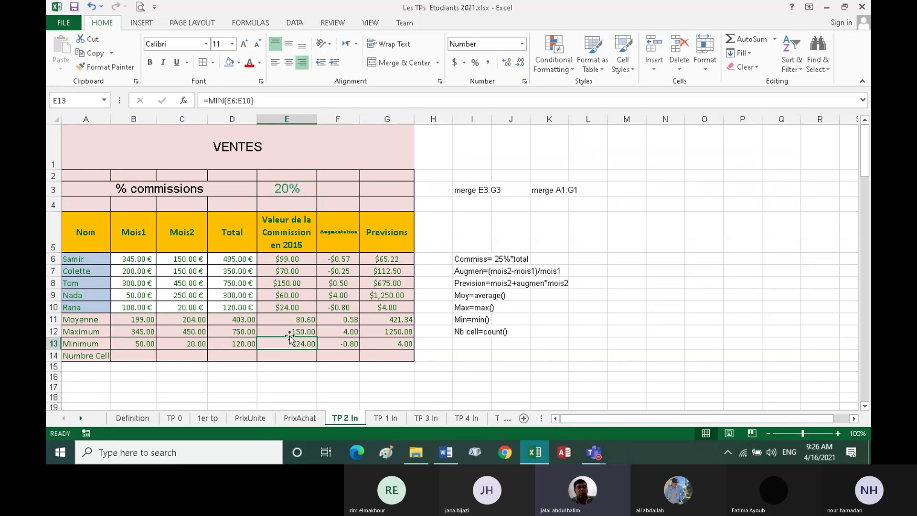
{"action": "left_click", "coordinate": [138, 356]}
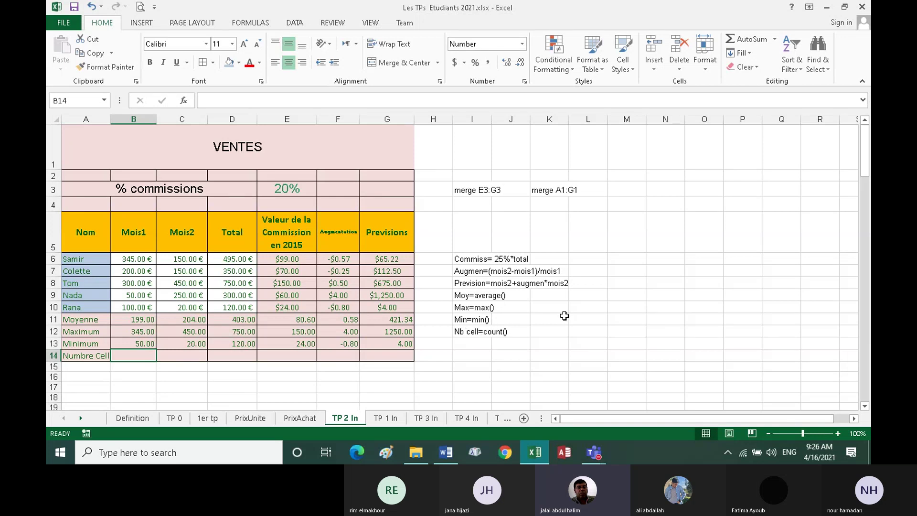
Find the COUNT function via the Insert Function search for cell B14.
{"action": "left_click", "coordinate": [775, 41]}
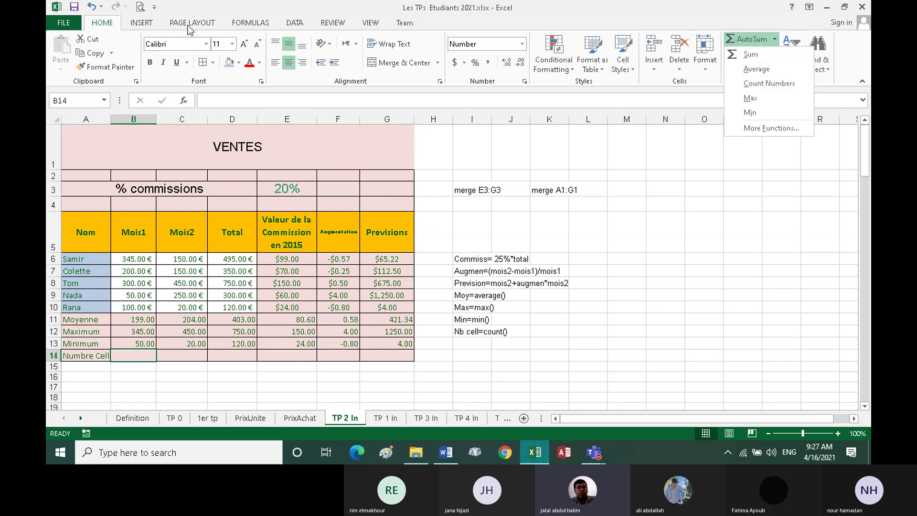
{"action": "left_click", "coordinate": [252, 19]}
{"action": "left_click", "coordinate": [251, 22]}
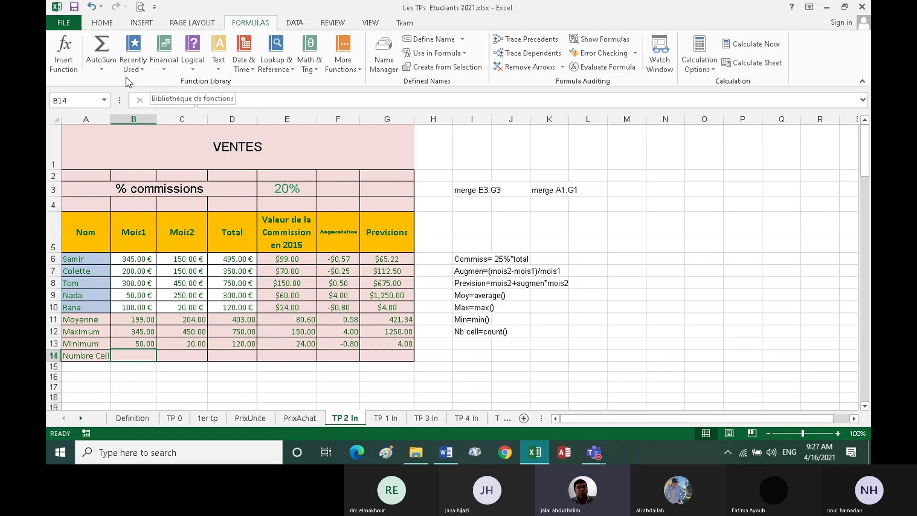
{"action": "left_click", "coordinate": [72, 65]}
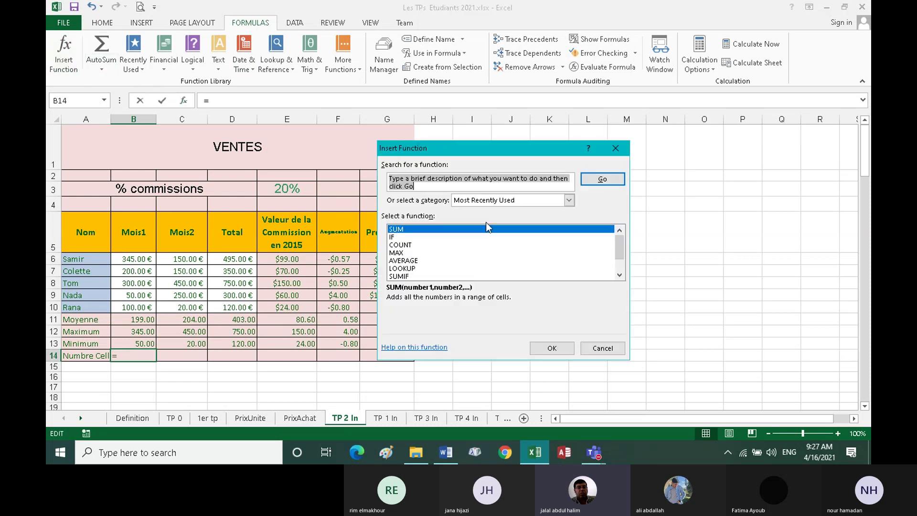
{"action": "type", "text": "co"}
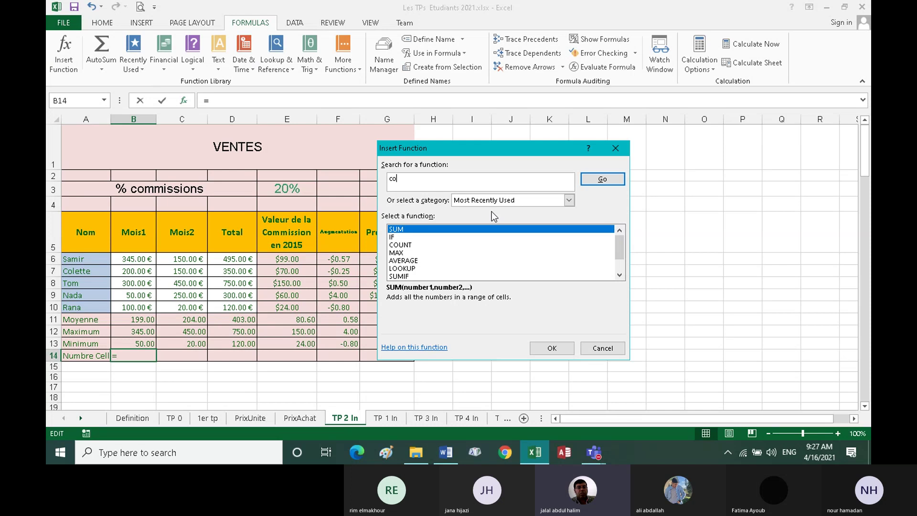
{"action": "type", "text": "unt"}
{"action": "key", "text": "Return"}
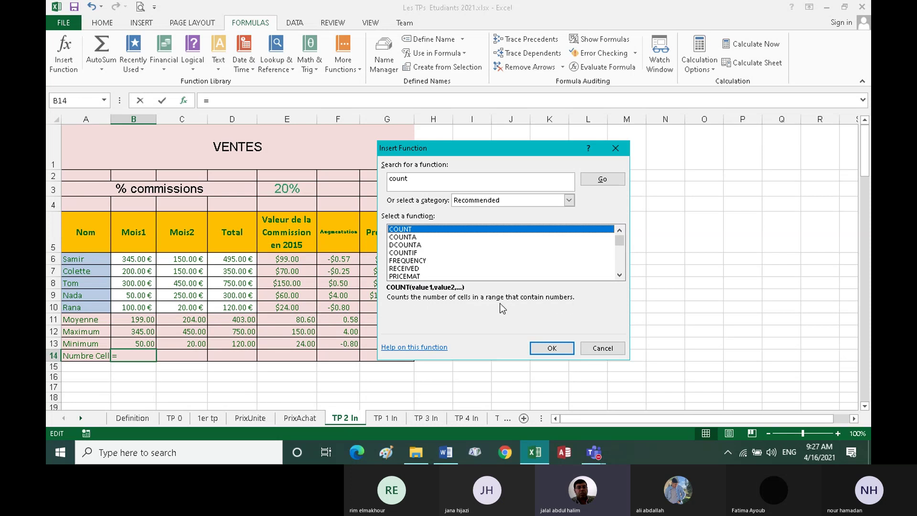
{"action": "left_click", "coordinate": [551, 348]}
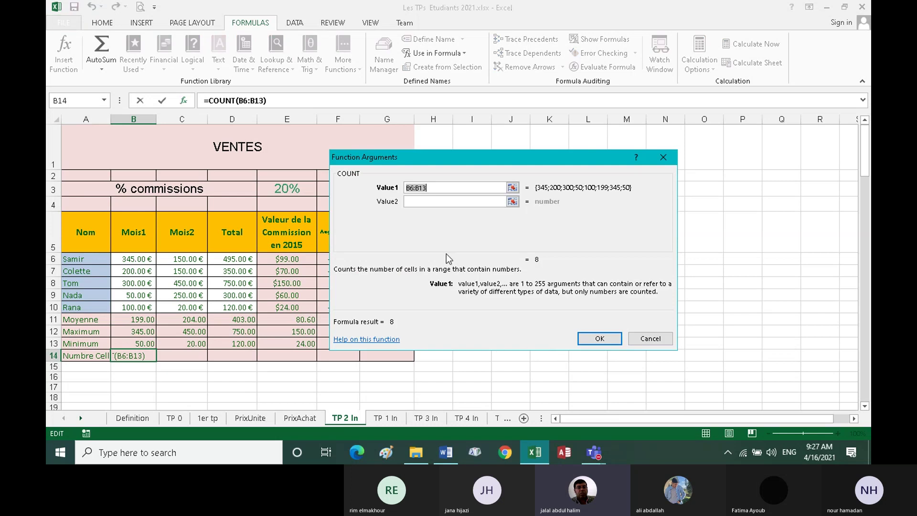
Set COUNT's range to B6:B10 and fill it across to G14, giving 5 everywhere.
{"action": "left_click", "coordinate": [423, 198]}
{"action": "left_click", "coordinate": [412, 190]}
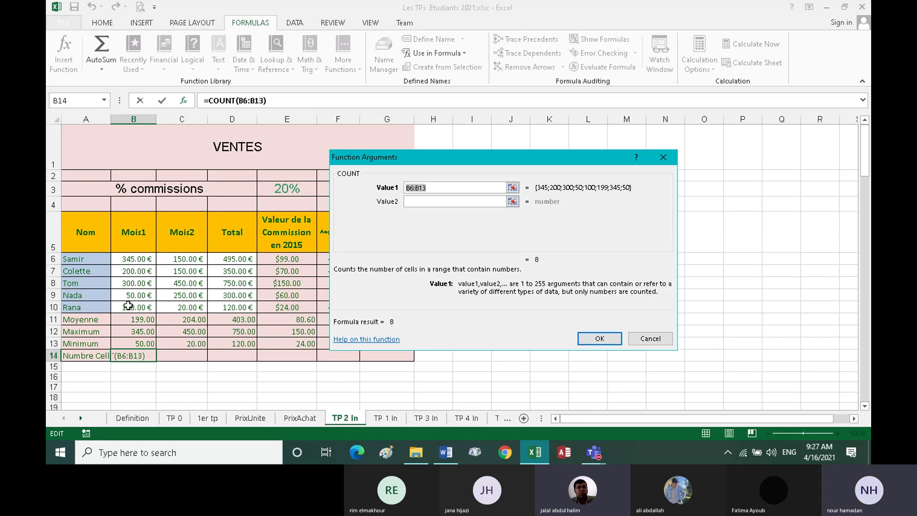
{"action": "left_click", "coordinate": [437, 189]}
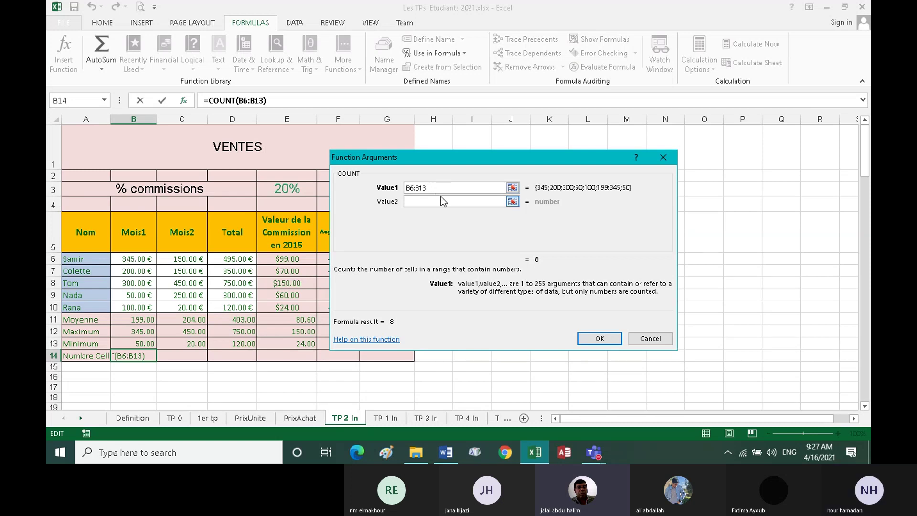
{"action": "key", "text": "BackSpace"}
{"action": "type", "text": "0"}
{"action": "left_click", "coordinate": [599, 339]}
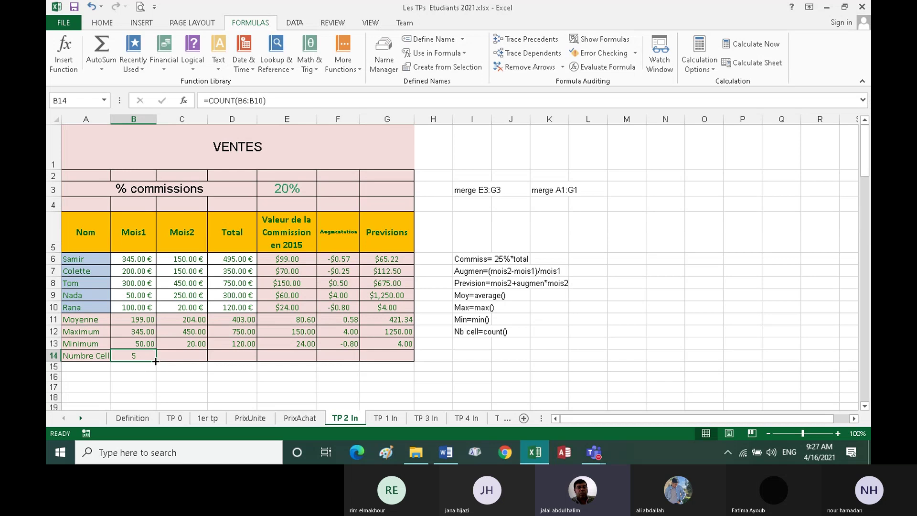
{"action": "left_click_drag", "start_coordinate": [155, 361], "coordinate": [400, 368]}
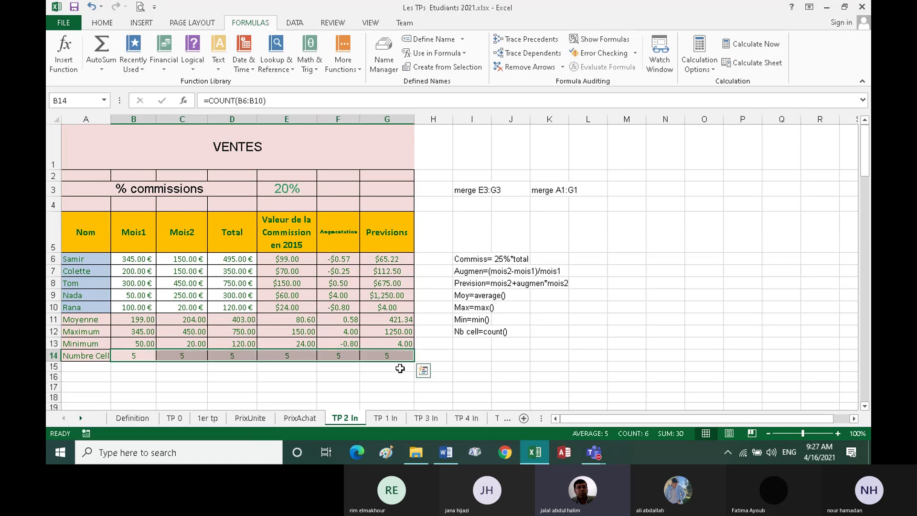
{"action": "left_click", "coordinate": [335, 355]}
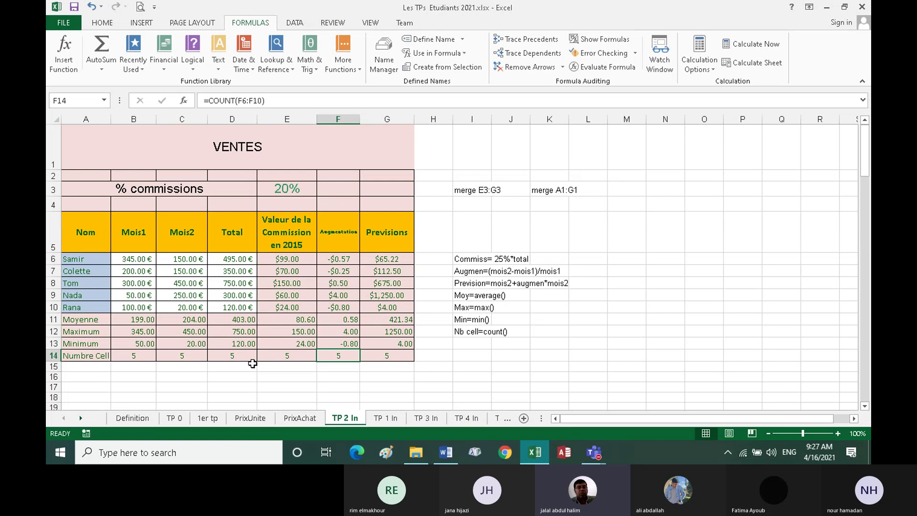
{"action": "scroll", "coordinate": [253, 363], "scroll_direction": "down", "scroll_amount": 2}
{"action": "scroll", "coordinate": [253, 364], "scroll_direction": "up", "scroll_amount": 2}
{"action": "left_click", "coordinate": [285, 191]}
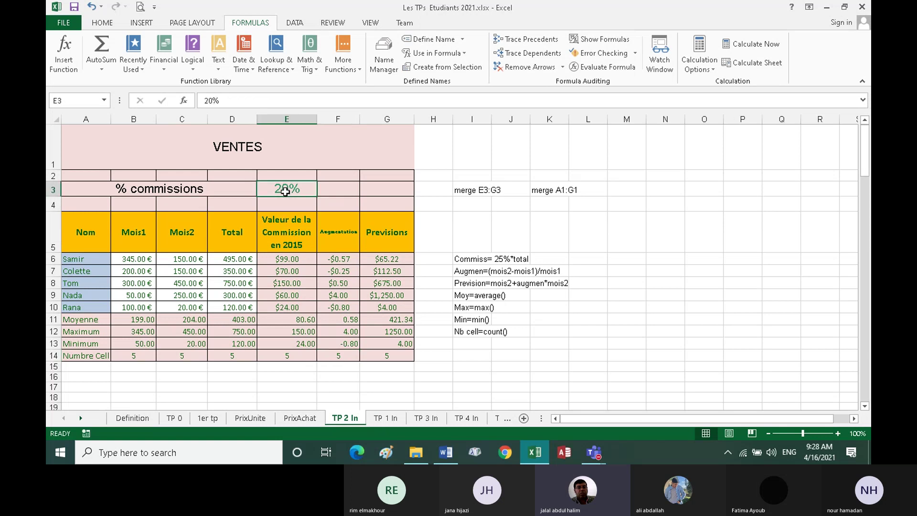
{"action": "left_click", "coordinate": [294, 259]}
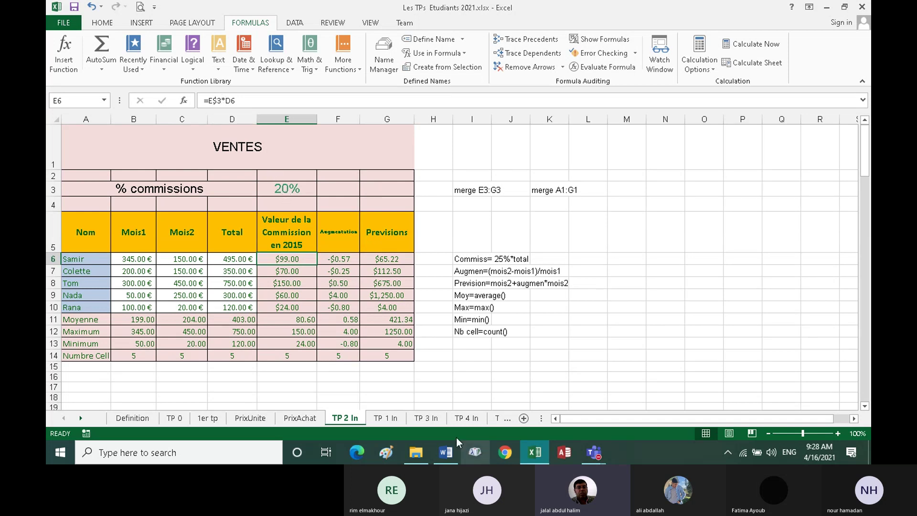
{"action": "left_click", "coordinate": [448, 454]}
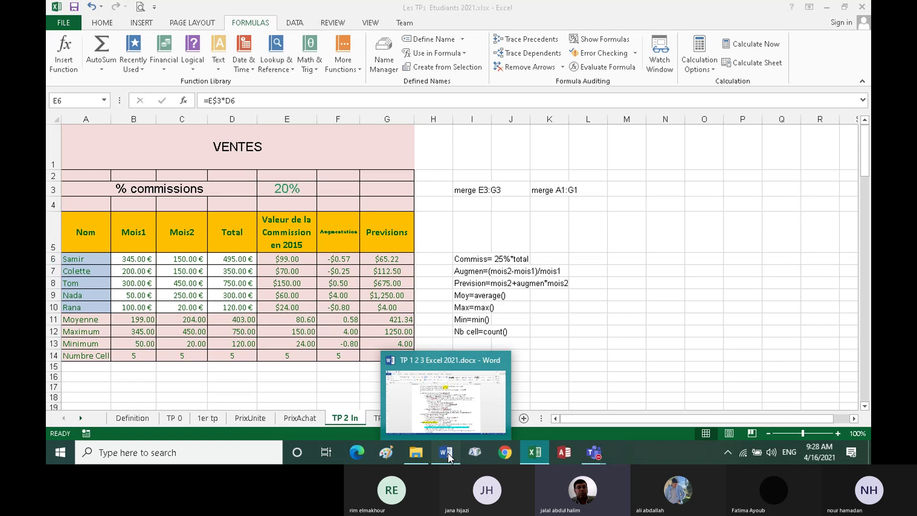
{"action": "left_click", "coordinate": [448, 454]}
{"action": "scroll", "coordinate": [415, 331], "scroll_direction": "down", "scroll_amount": 1}
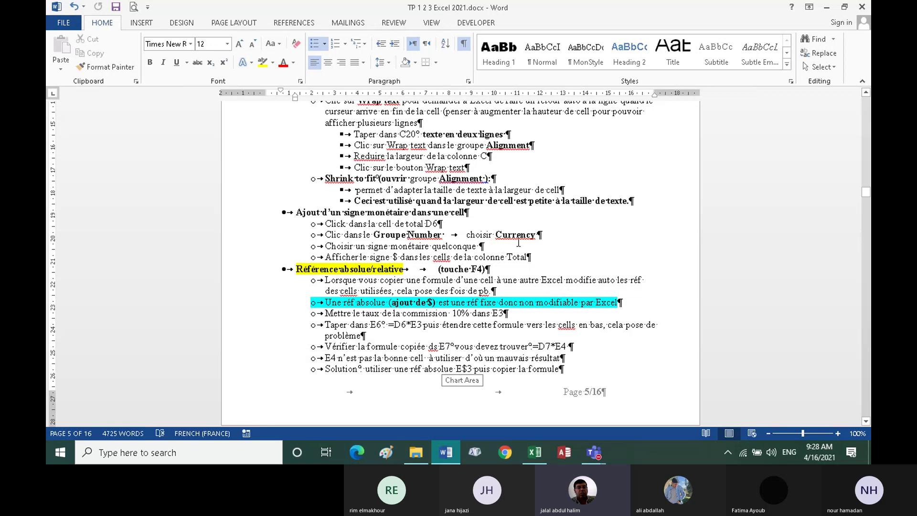
{"action": "scroll", "coordinate": [436, 225], "scroll_direction": "down", "scroll_amount": 3}
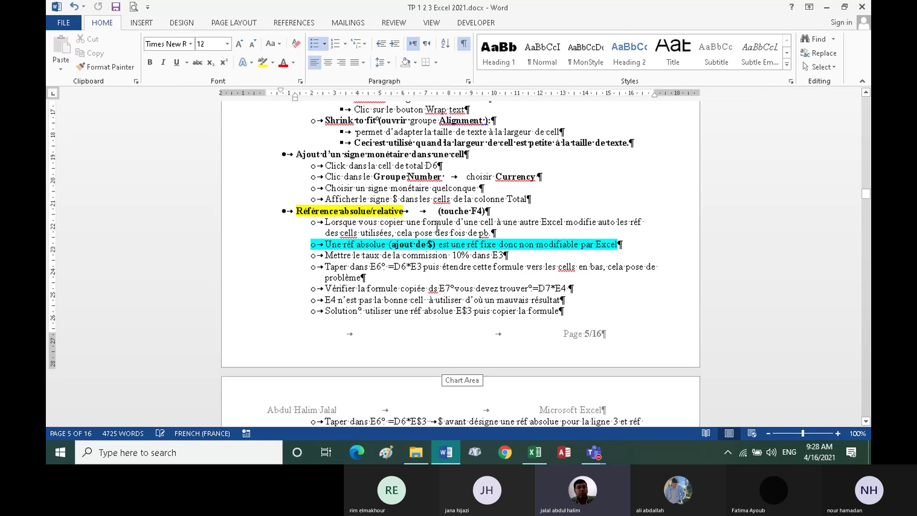
{"action": "scroll", "coordinate": [425, 239], "scroll_direction": "down", "scroll_amount": 2}
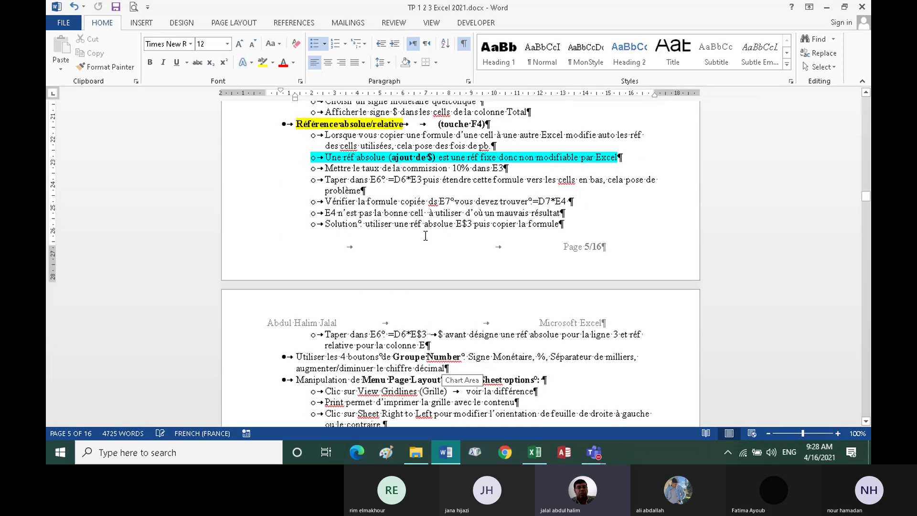
{"action": "scroll", "coordinate": [405, 220], "scroll_direction": "down", "scroll_amount": 2}
{"action": "scroll", "coordinate": [401, 221], "scroll_direction": "down", "scroll_amount": 2}
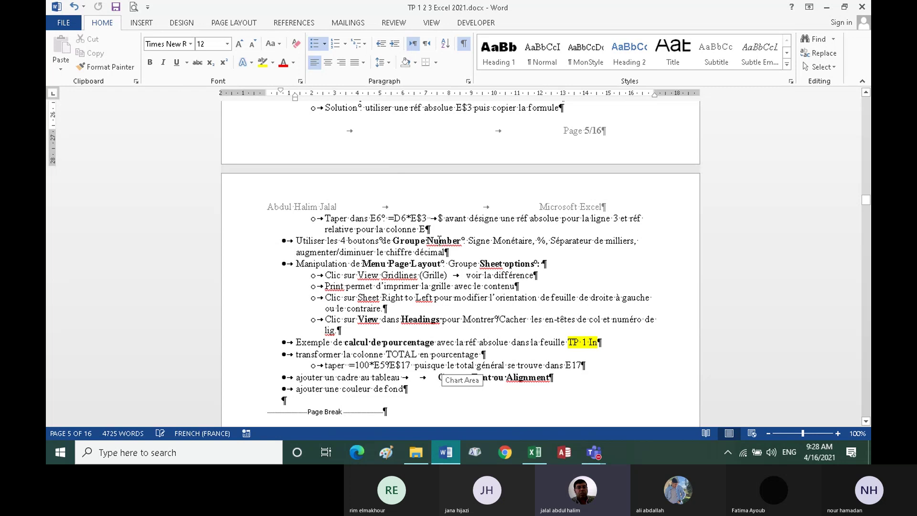
{"action": "scroll", "coordinate": [439, 239], "scroll_direction": "down", "scroll_amount": 2}
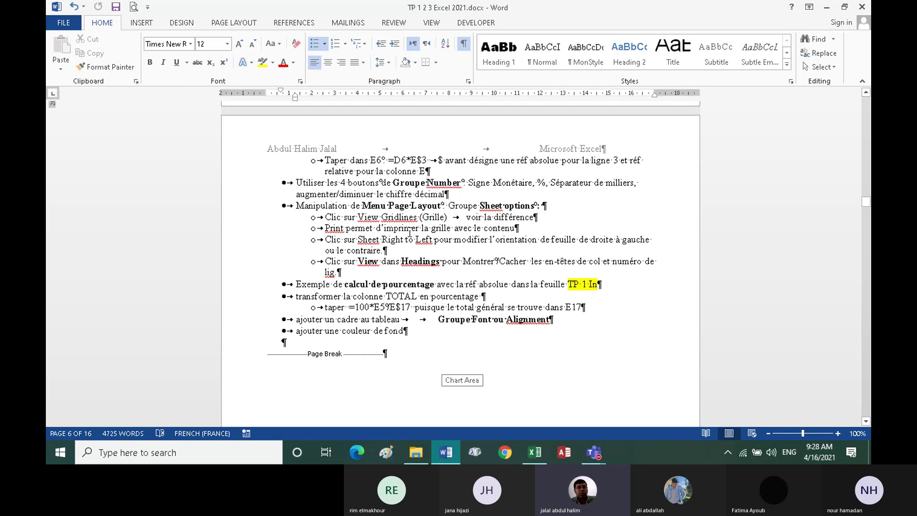
{"action": "scroll", "coordinate": [410, 233], "scroll_direction": "down", "scroll_amount": 1}
{"action": "scroll", "coordinate": [411, 220], "scroll_direction": "down", "scroll_amount": 2}
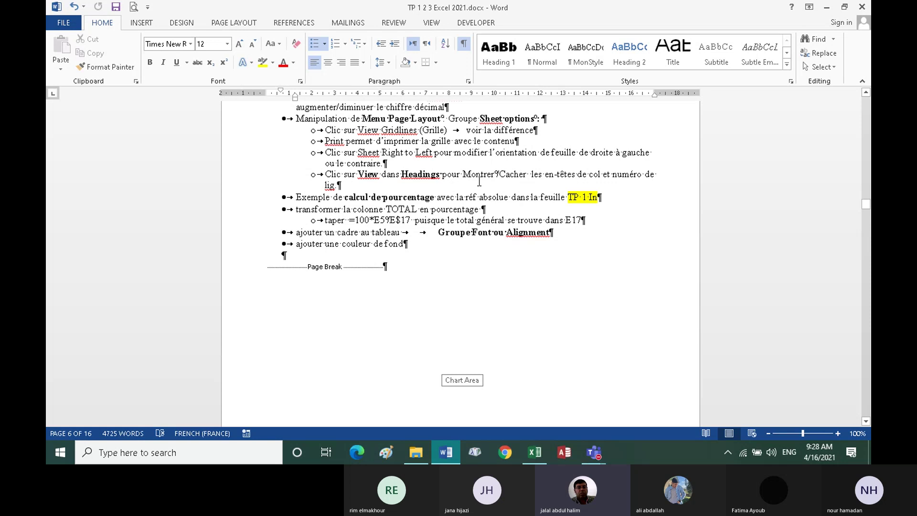
{"action": "scroll", "coordinate": [403, 190], "scroll_direction": "down", "scroll_amount": 2}
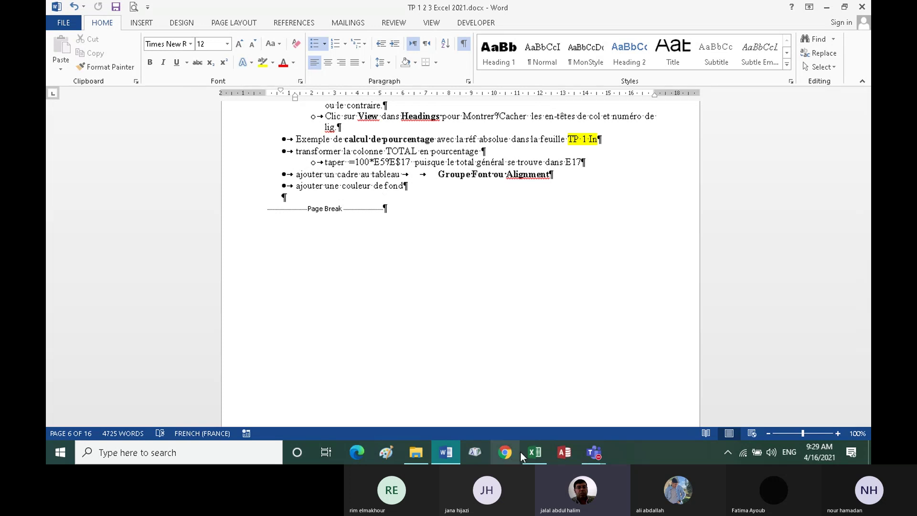
{"action": "left_click", "coordinate": [533, 452]}
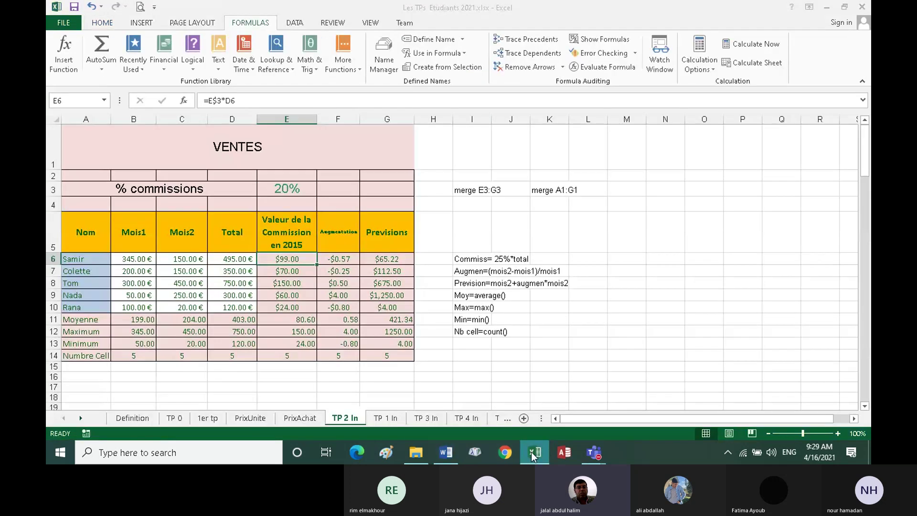
Go to the TP 1 In sheet and look over the Budget Familial table.
{"action": "left_click", "coordinate": [386, 418]}
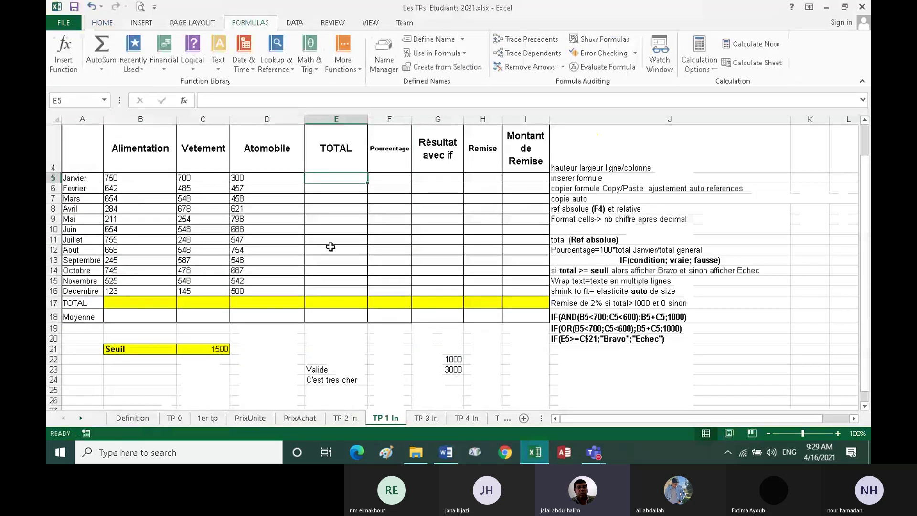
{"action": "scroll", "coordinate": [309, 213], "scroll_direction": "up", "scroll_amount": 1}
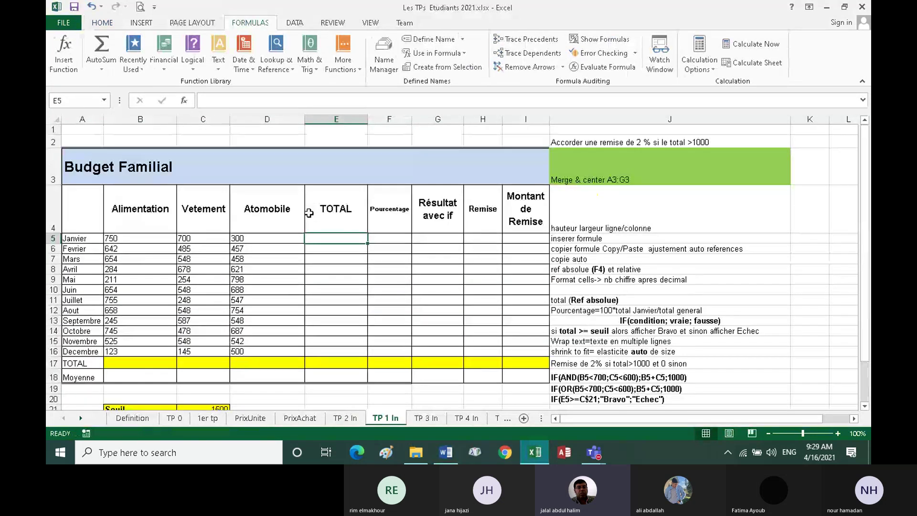
{"action": "scroll", "coordinate": [309, 212], "scroll_direction": "down", "scroll_amount": 1}
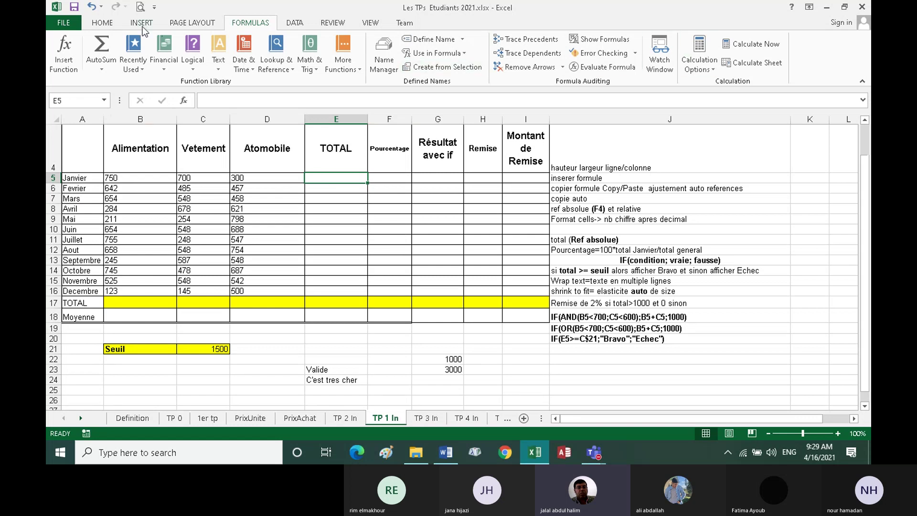
{"action": "left_click", "coordinate": [107, 25]}
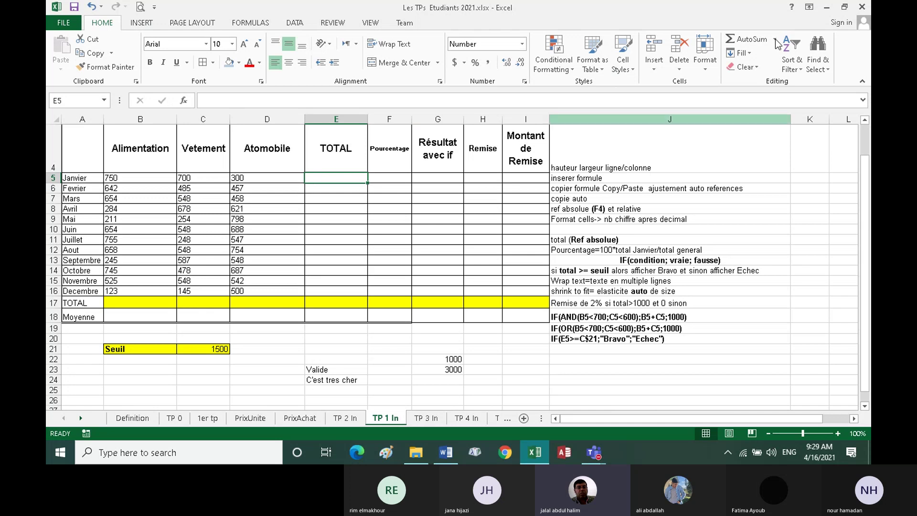
Sum B5:D5 in E5 (1750) and fill the monthly totals down to E16.
{"action": "left_click", "coordinate": [752, 41]}
{"action": "key", "text": "Return"}
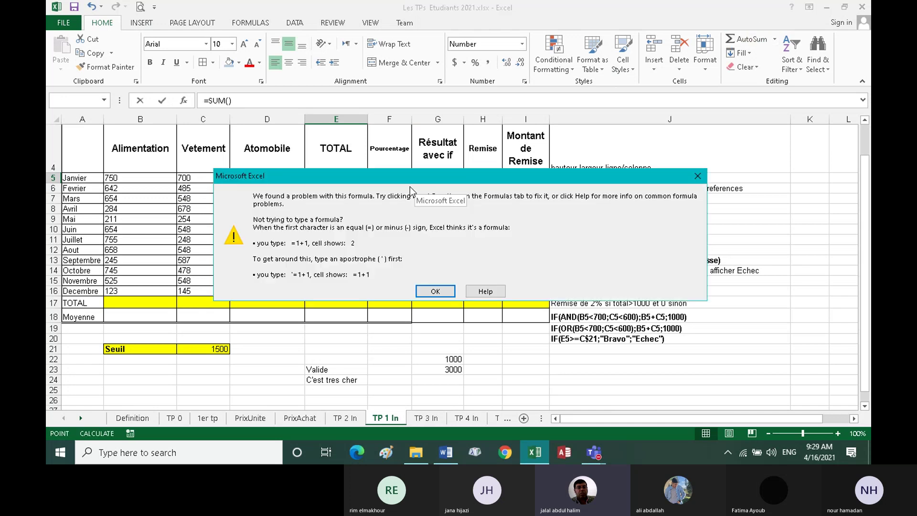
{"action": "left_click", "coordinate": [436, 292]}
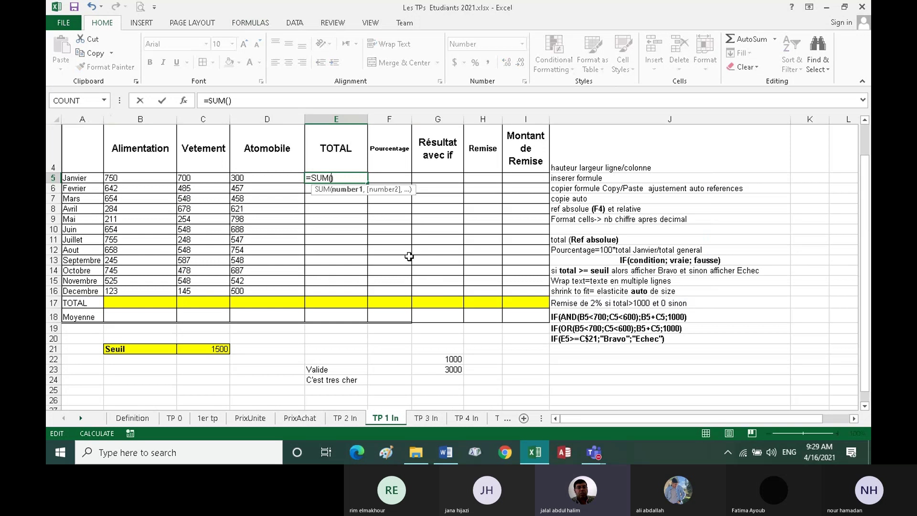
{"action": "left_click", "coordinate": [125, 177]}
{"action": "left_click_drag", "start_coordinate": [125, 178], "coordinate": [248, 178]}
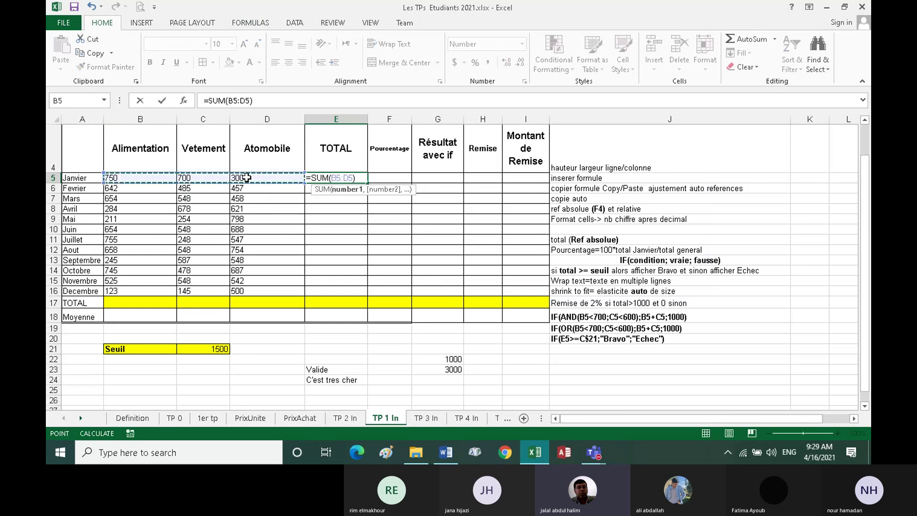
{"action": "left_click", "coordinate": [162, 101]}
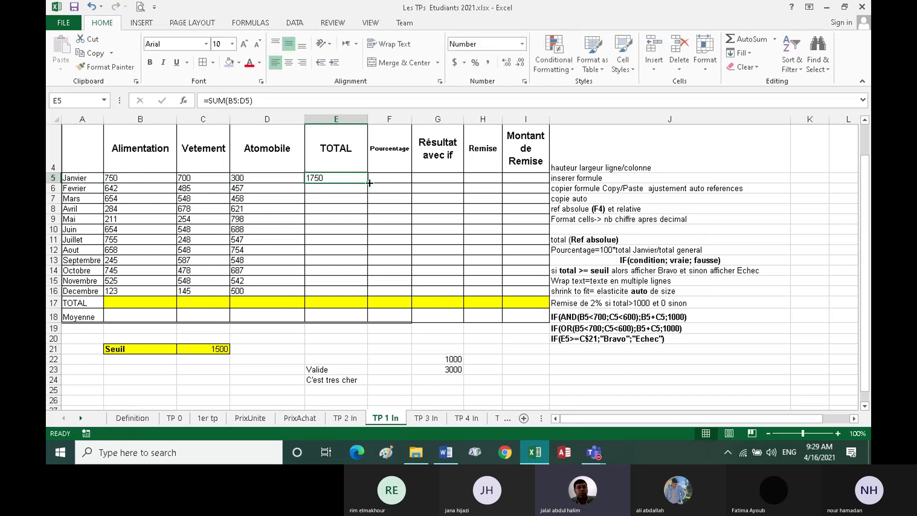
{"action": "left_click_drag", "start_coordinate": [367, 183], "coordinate": [367, 296]}
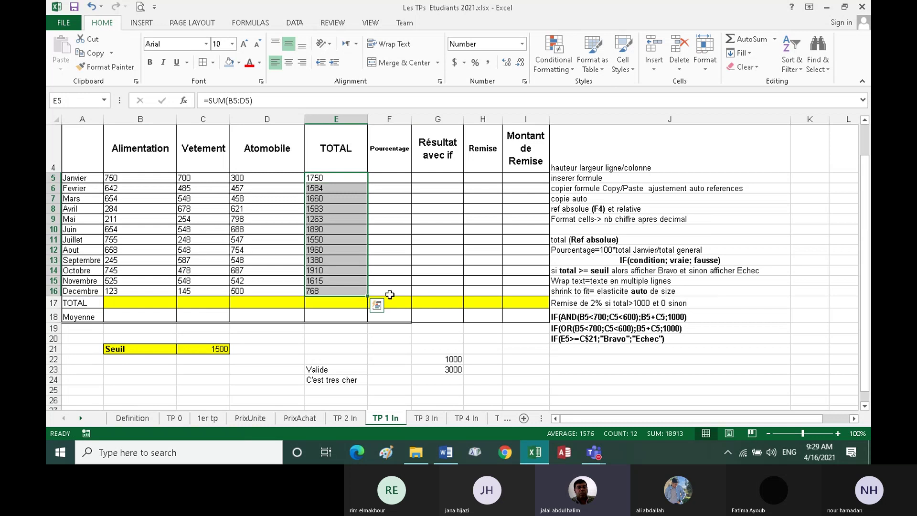
Add the grand total =SUM(E5:E16) in E17, giving 18913.
{"action": "left_click", "coordinate": [331, 303]}
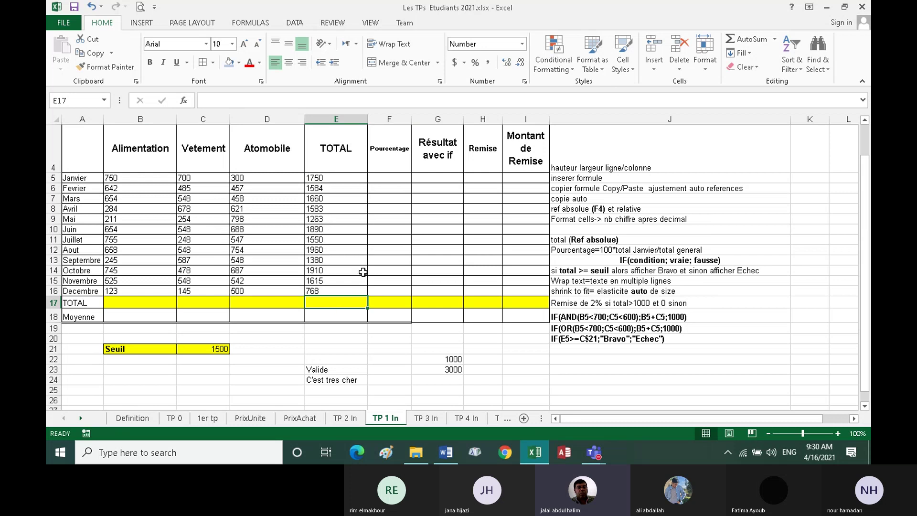
{"action": "left_click", "coordinate": [740, 42]}
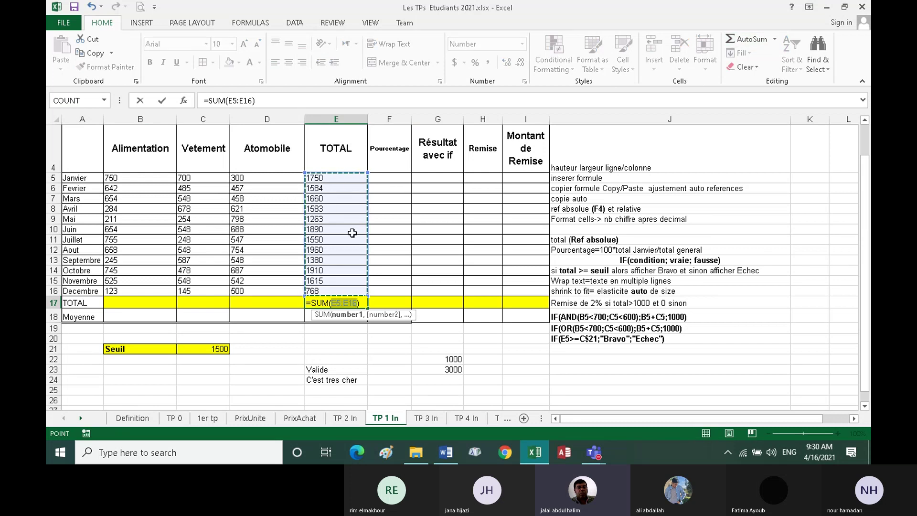
{"action": "left_click", "coordinate": [162, 101]}
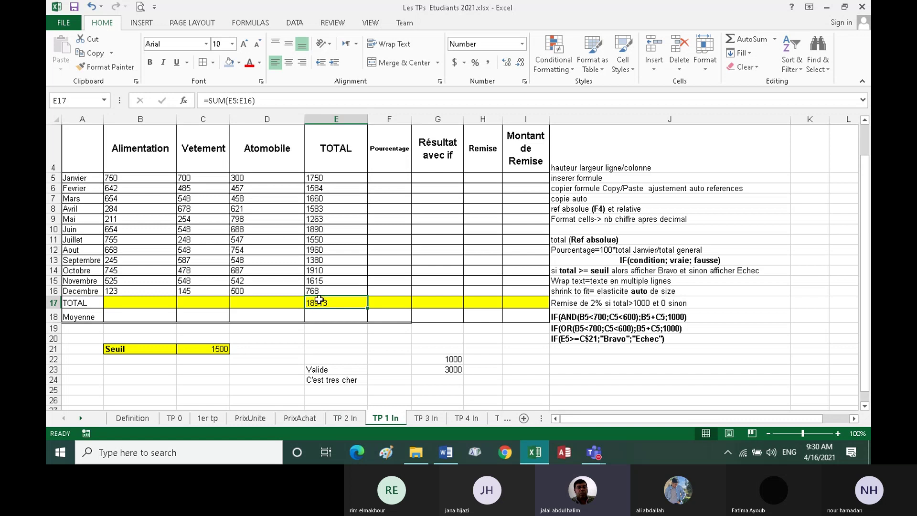
Enter =E5*100/E17 in F5 so January's percentage shows 9.25.
{"action": "left_click", "coordinate": [381, 178]}
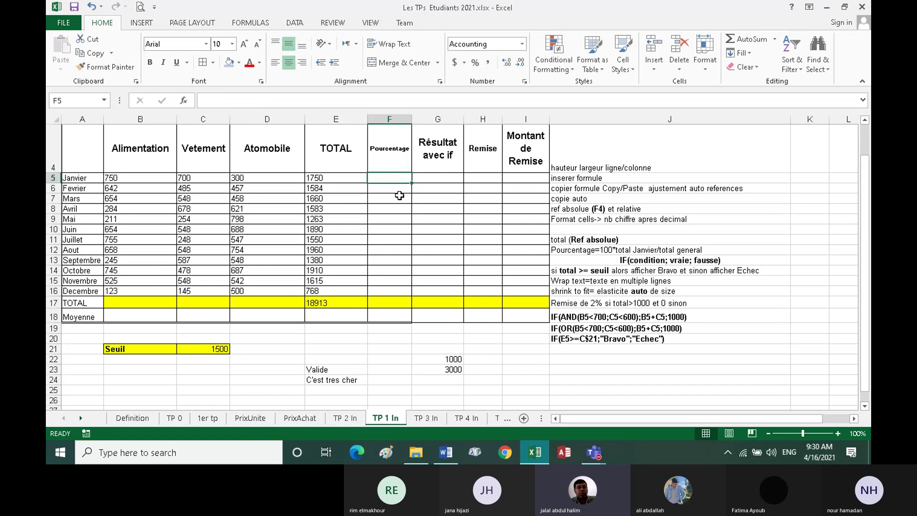
{"action": "type", "text": "="}
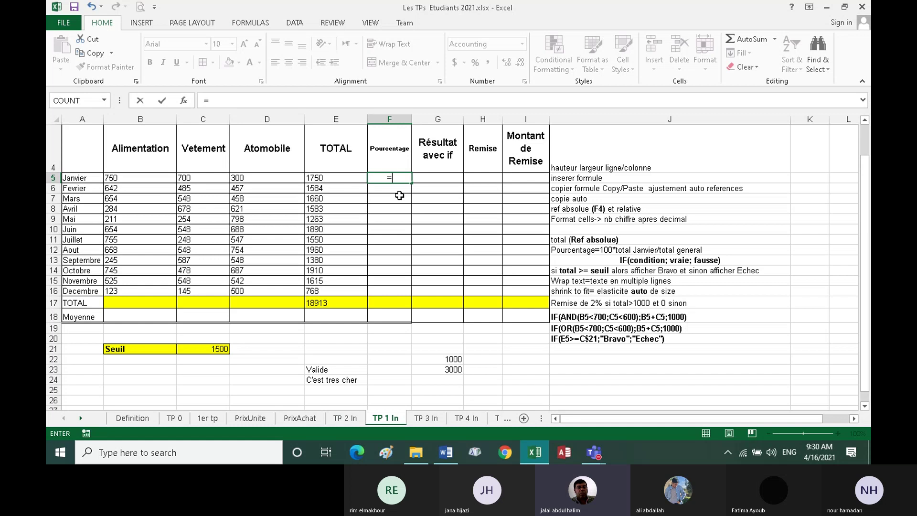
{"action": "left_click", "coordinate": [326, 181]}
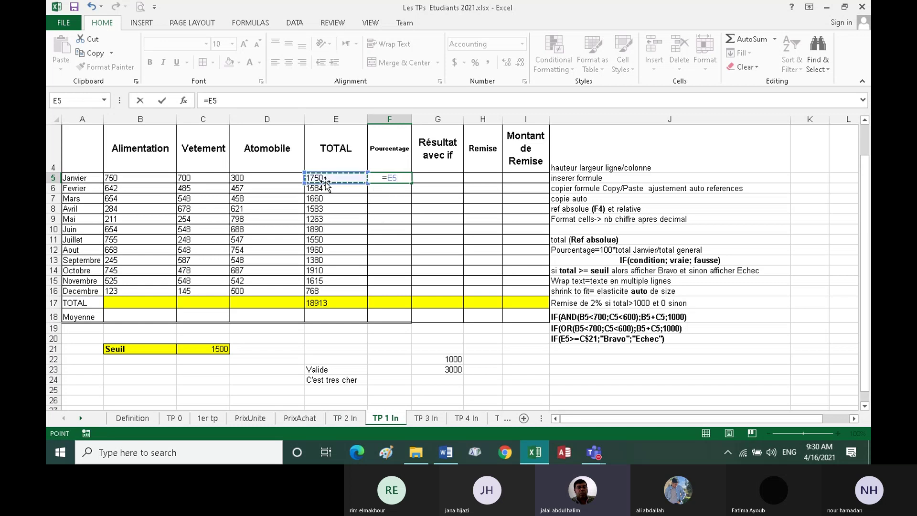
{"action": "type", "text": "*100"}
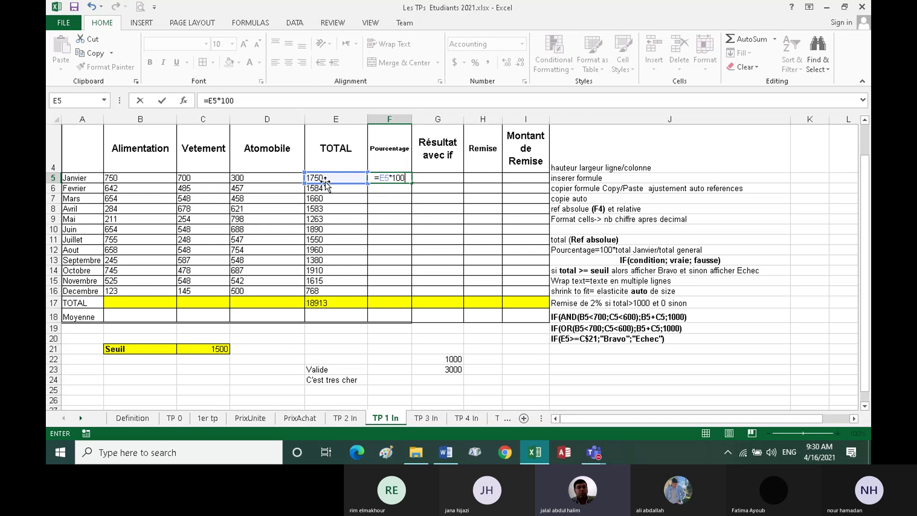
{"action": "type", "text": "/"}
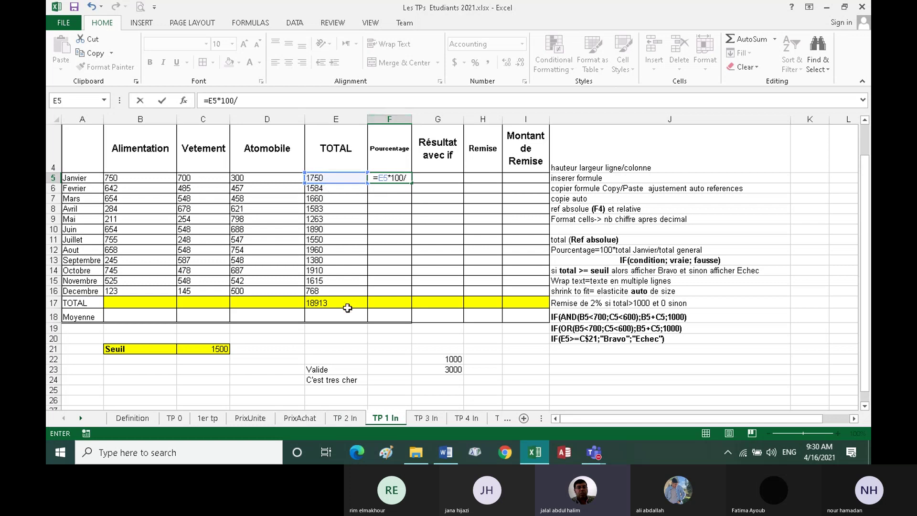
{"action": "left_click", "coordinate": [338, 302]}
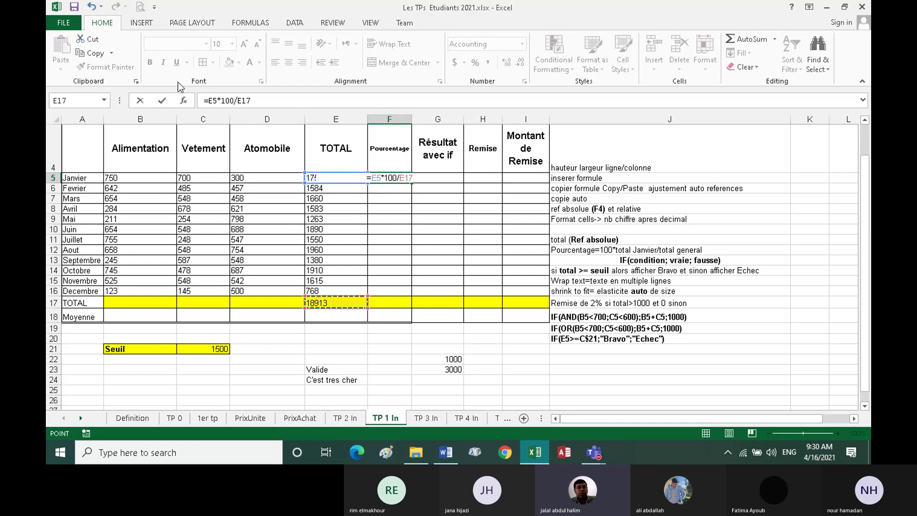
{"action": "left_click", "coordinate": [160, 101]}
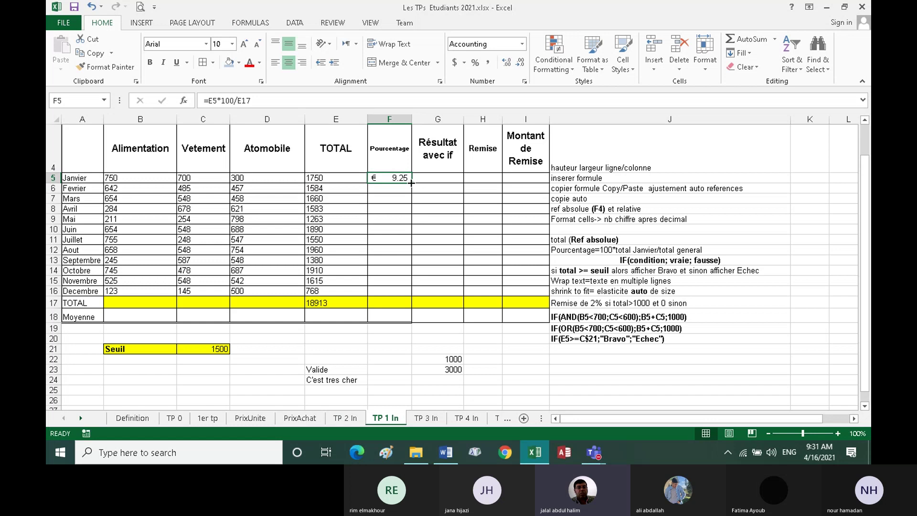
Fill the F5 formula down to F17 and inspect the erroring copies in F11 and F6.
{"action": "left_click_drag", "start_coordinate": [411, 182], "coordinate": [408, 296]}
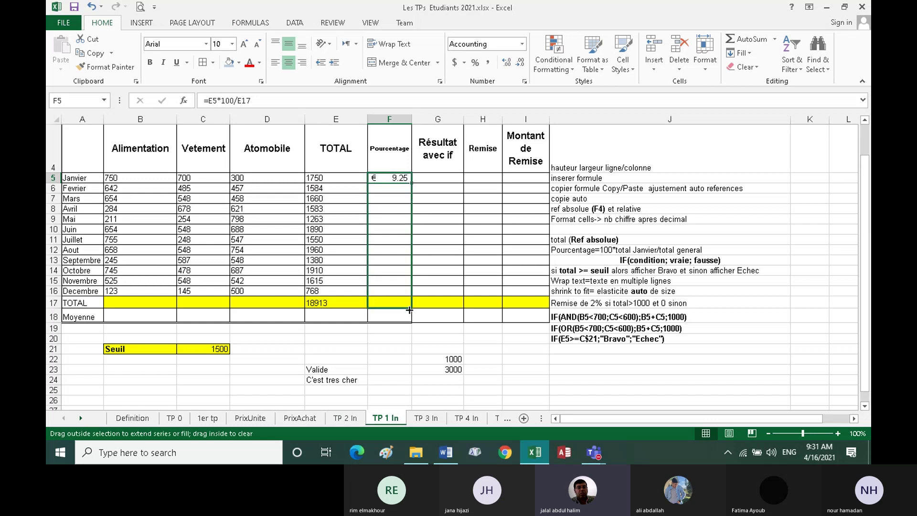
{"action": "left_click_drag", "start_coordinate": [409, 301], "coordinate": [409, 305]}
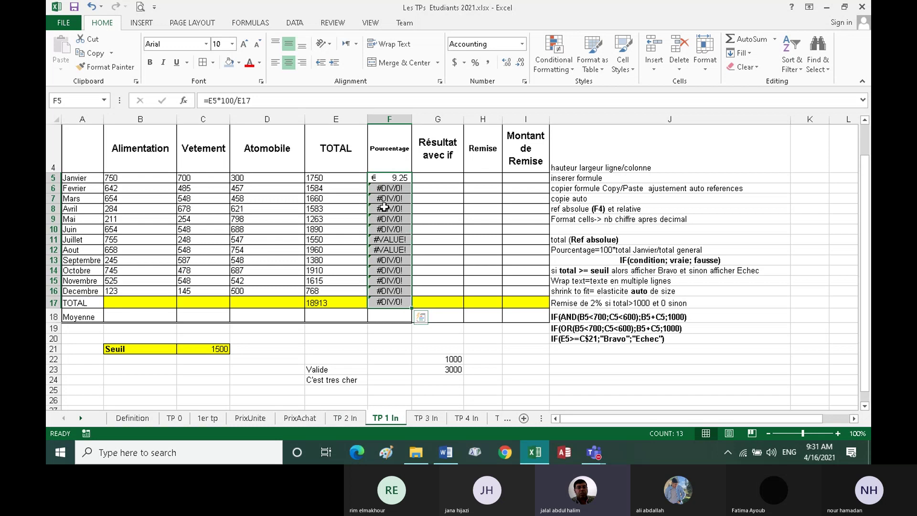
{"action": "left_click", "coordinate": [389, 244]}
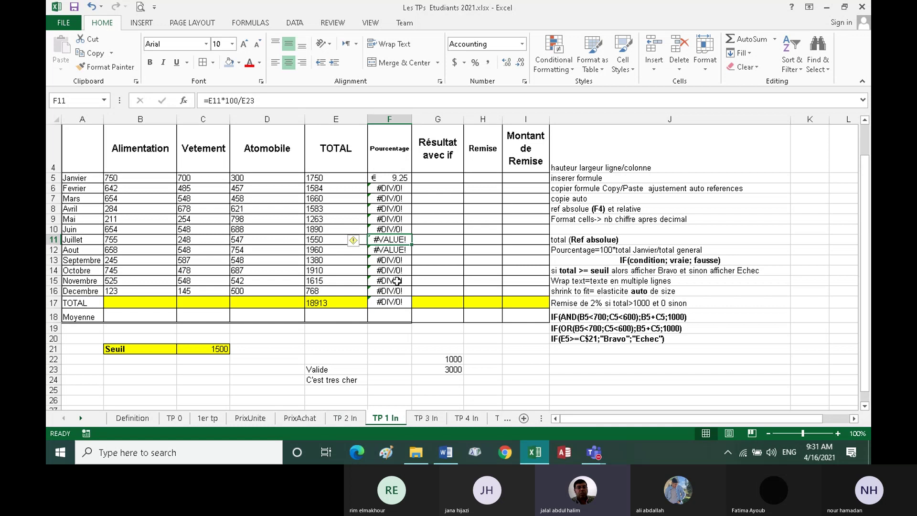
{"action": "left_click", "coordinate": [389, 189]}
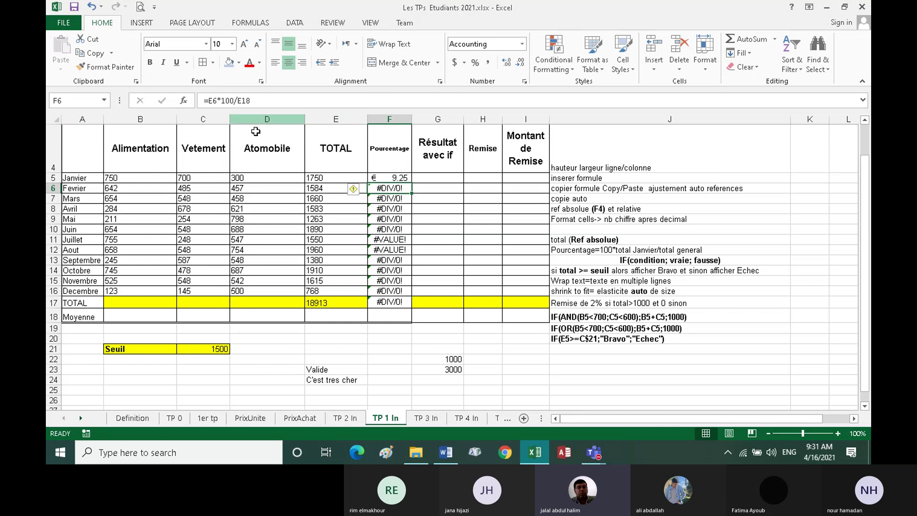
{"action": "left_click", "coordinate": [252, 101]}
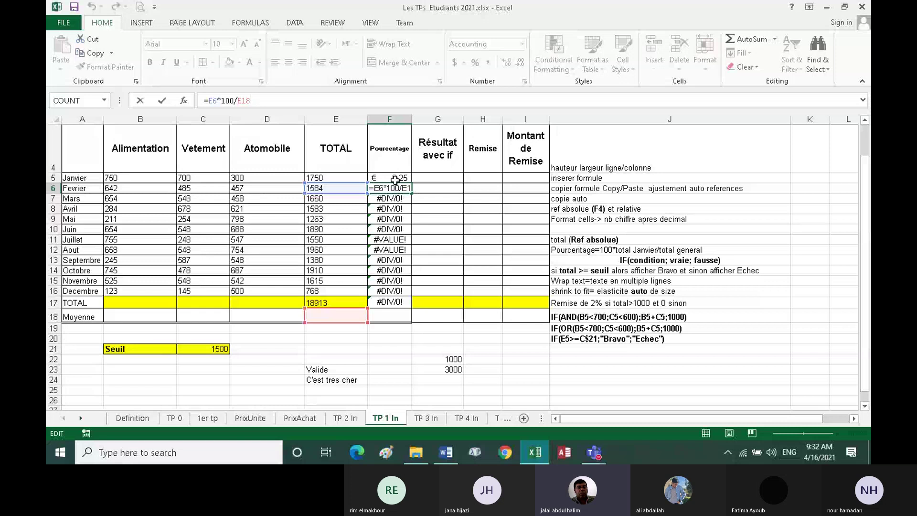
{"action": "left_click", "coordinate": [164, 101]}
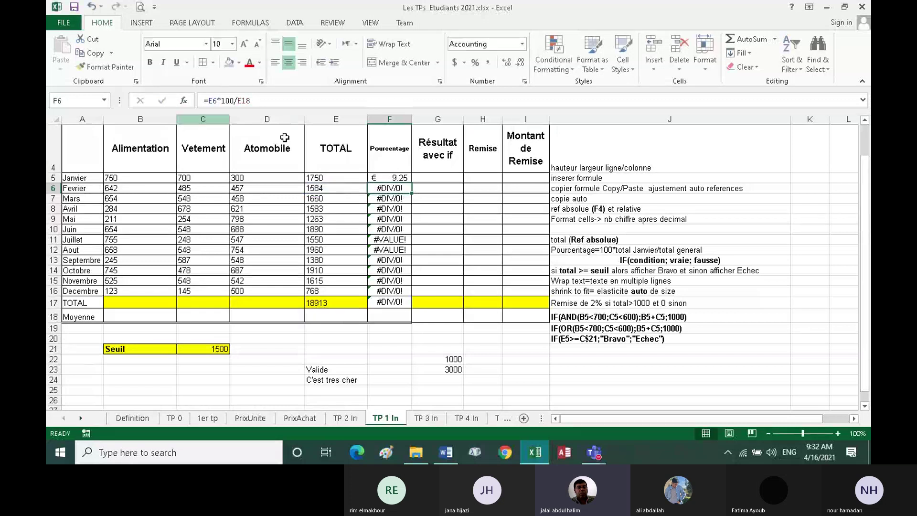
{"action": "double_click", "coordinate": [392, 178]}
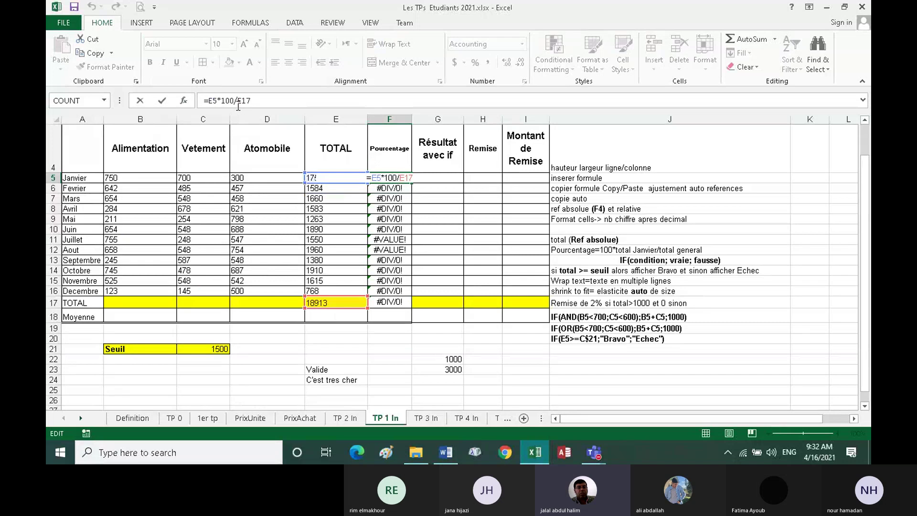
{"action": "left_click", "coordinate": [163, 102]}
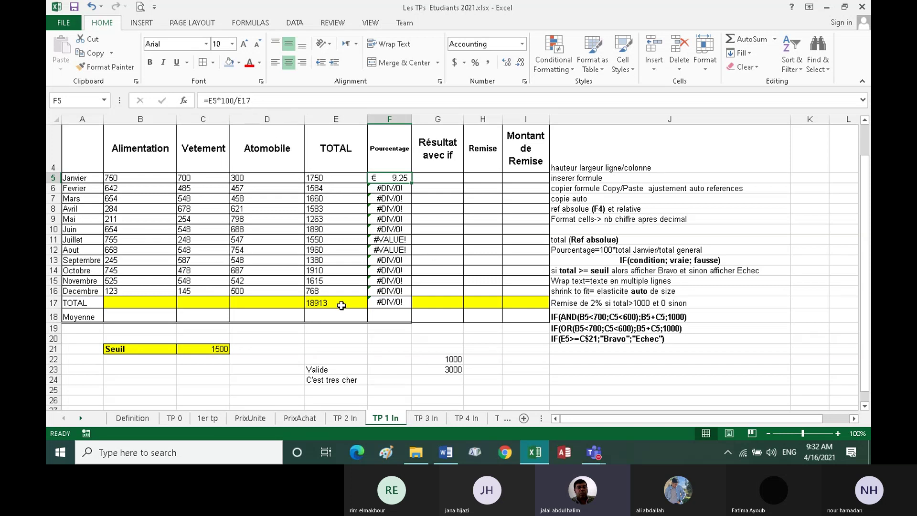
{"action": "left_click", "coordinate": [387, 197]}
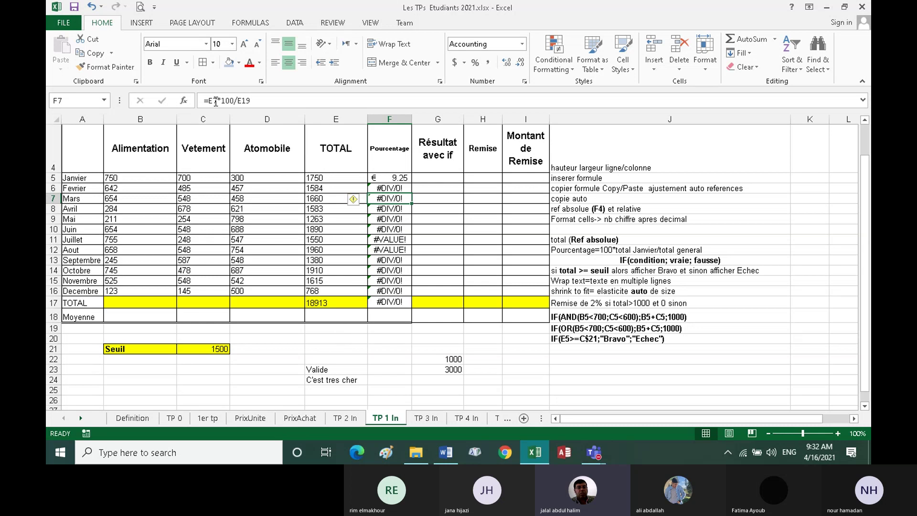
{"action": "left_click", "coordinate": [388, 293]}
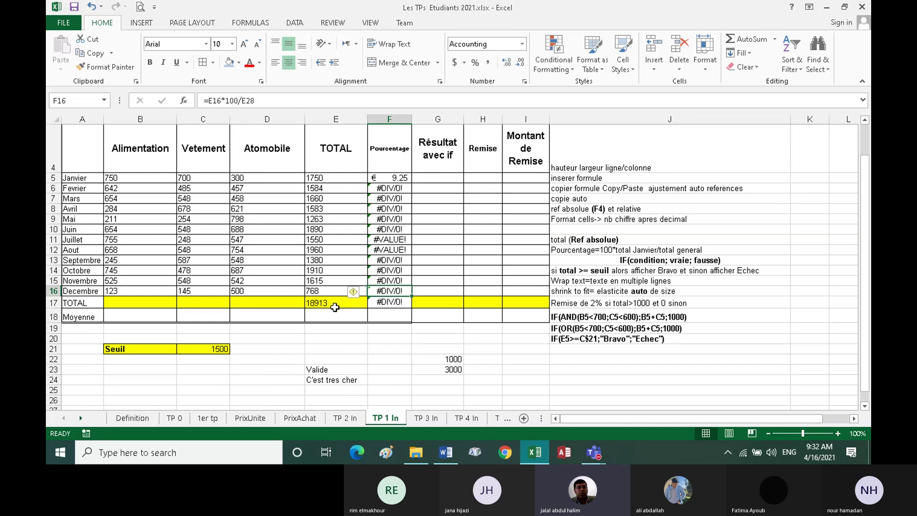
{"action": "left_click", "coordinate": [399, 179]}
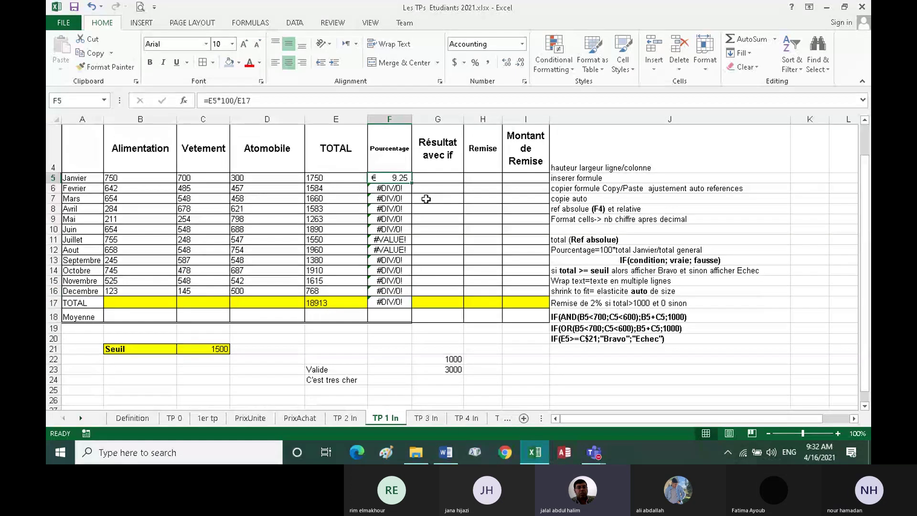
Change F5 to =E5*100/E$17 and refill it down to F17.
{"action": "left_click", "coordinate": [243, 101]}
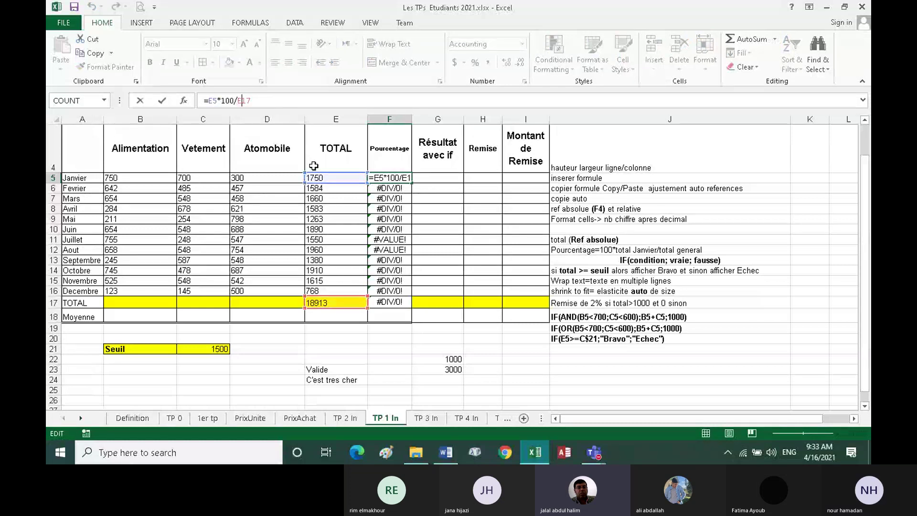
{"action": "type", "text": "$"}
{"action": "left_click", "coordinate": [162, 101]}
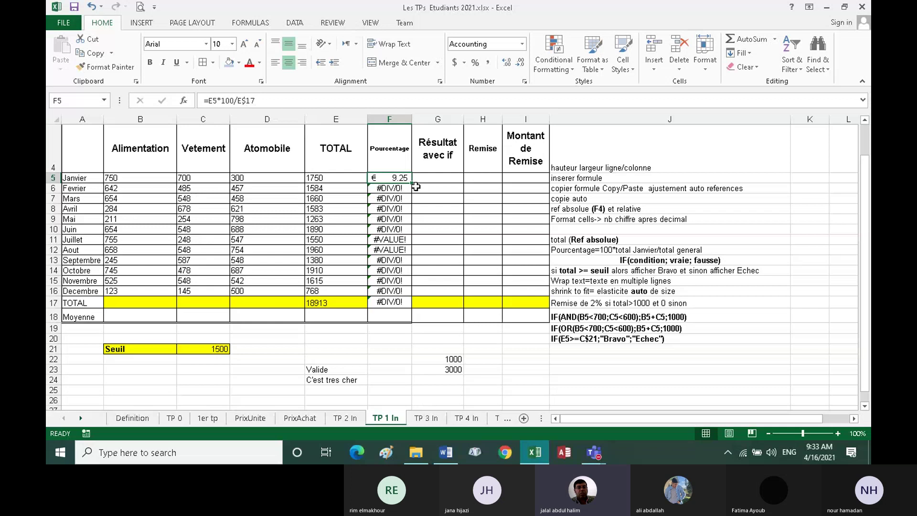
{"action": "left_click_drag", "start_coordinate": [411, 183], "coordinate": [411, 305]}
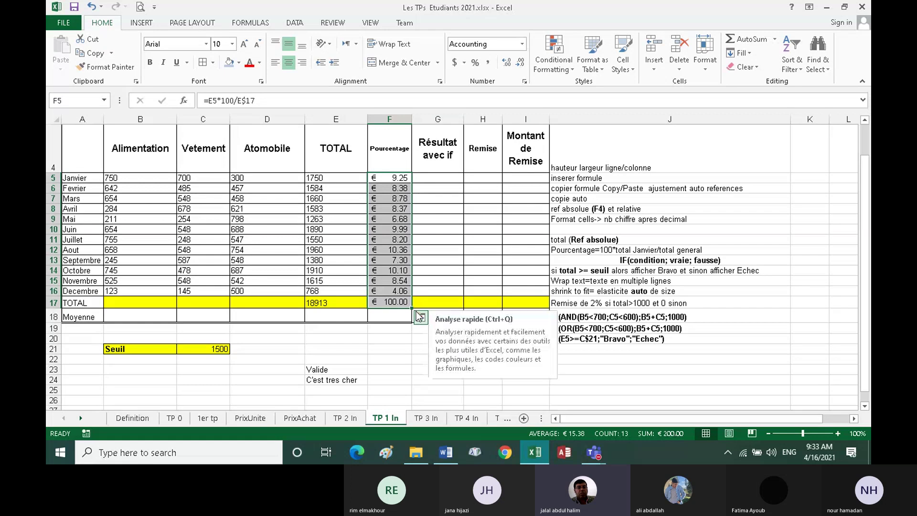
Format F5:F17 as Number with decimals removed, showing whole percentages totalling 100.
{"action": "left_click", "coordinate": [390, 303]}
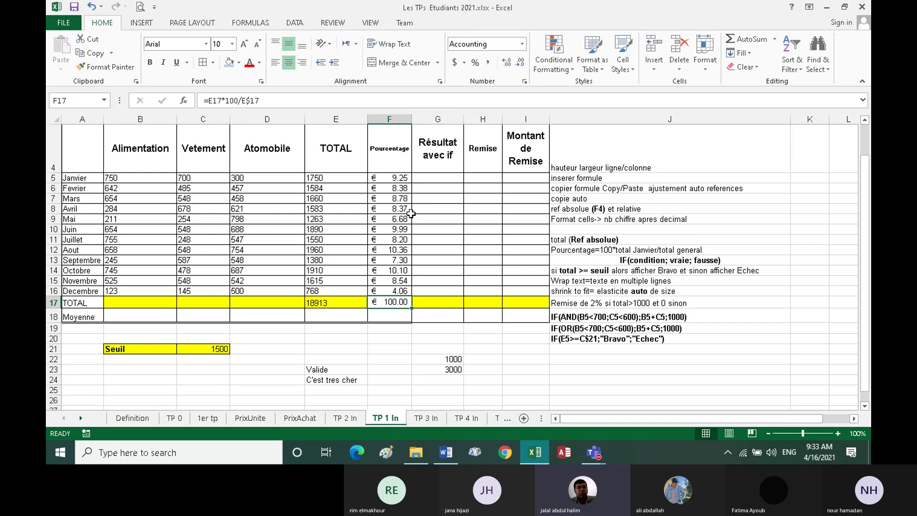
{"action": "left_click", "coordinate": [386, 178]}
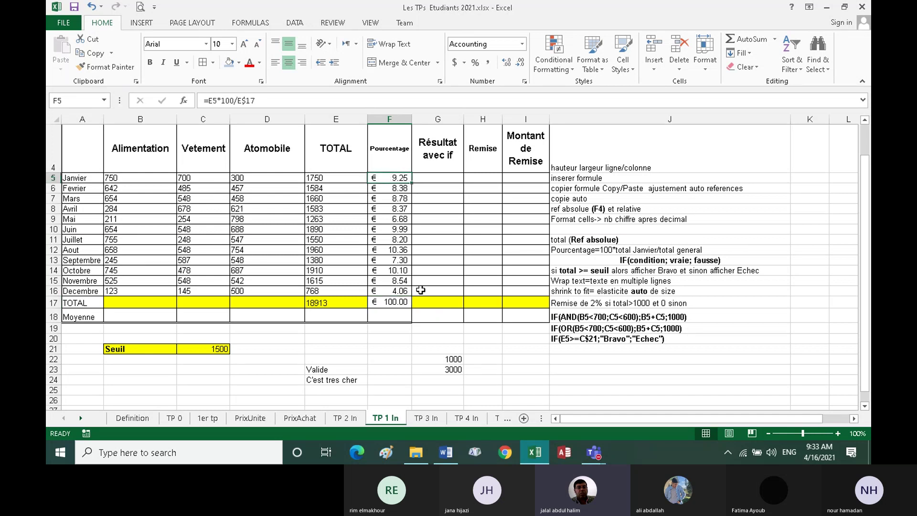
{"action": "left_click", "coordinate": [397, 302], "text": "shift"}
{"action": "key", "text": "ctrl+v"}
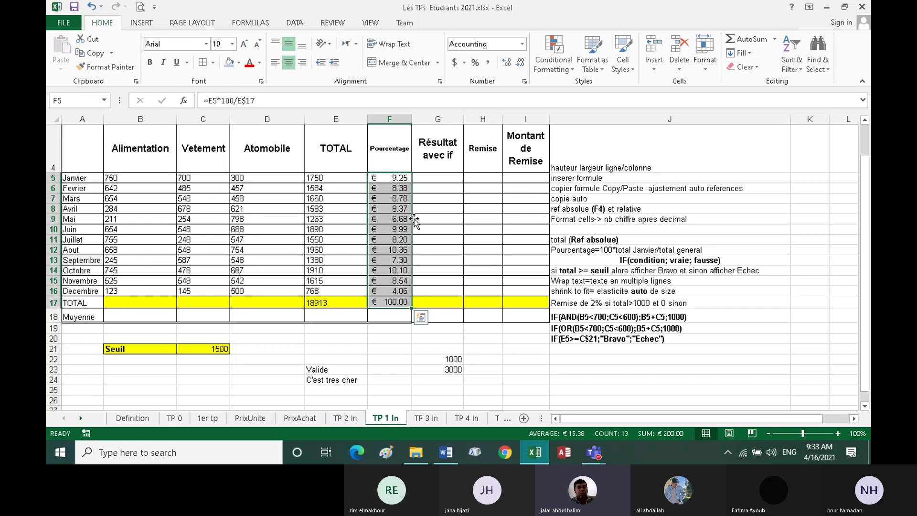
{"action": "left_click", "coordinate": [520, 64]}
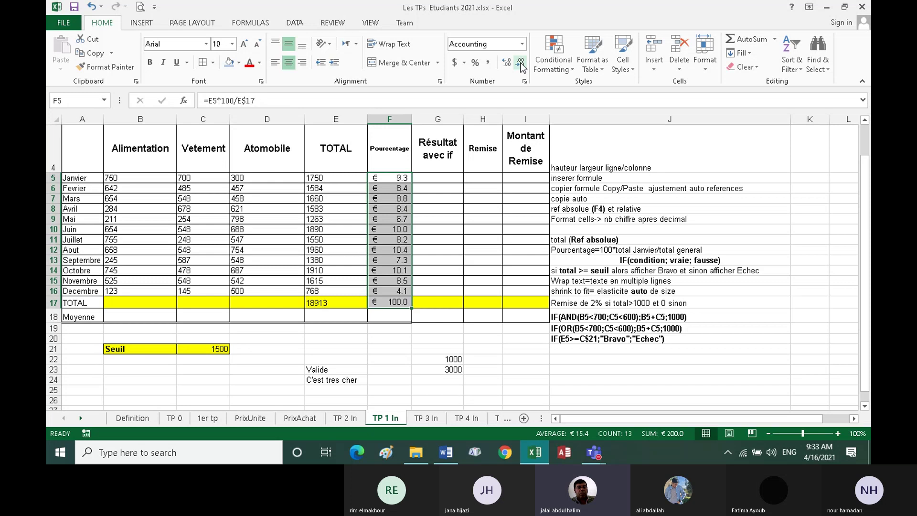
{"action": "left_click", "coordinate": [521, 63]}
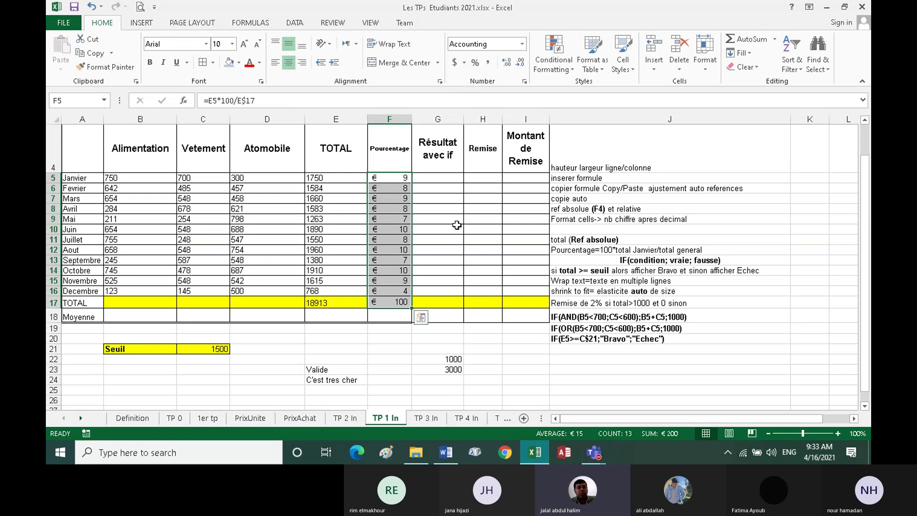
{"action": "left_click", "coordinate": [523, 43]}
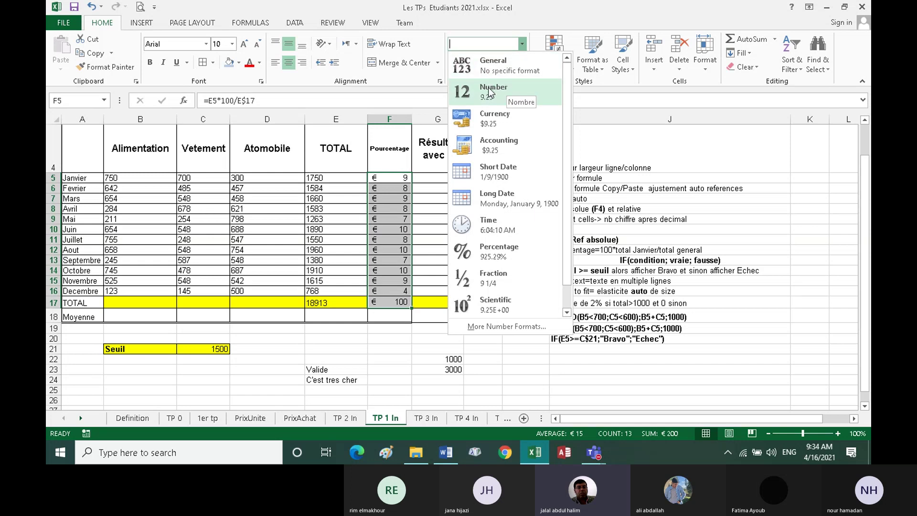
{"action": "left_click", "coordinate": [507, 90]}
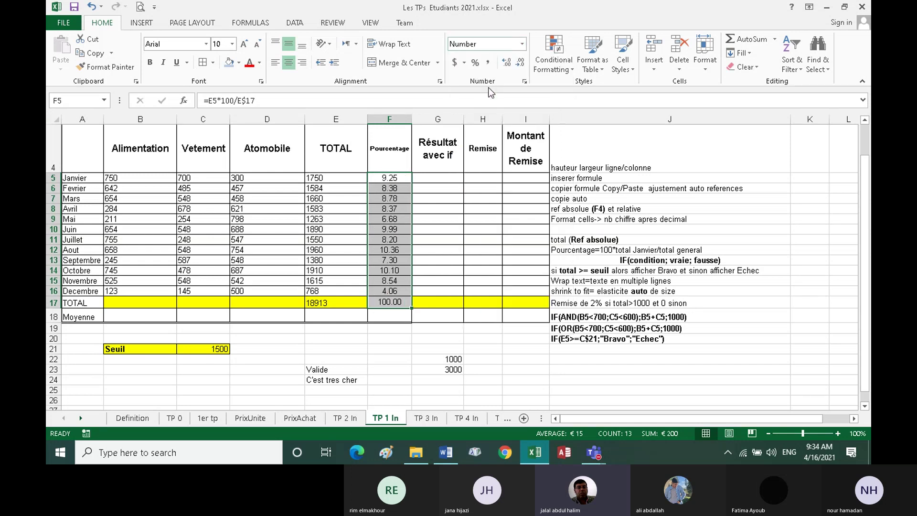
{"action": "left_click", "coordinate": [521, 62]}
Drop the last decimals from the percentages and start a formula in F21 referencing F17.
{"action": "left_click", "coordinate": [520, 62]}
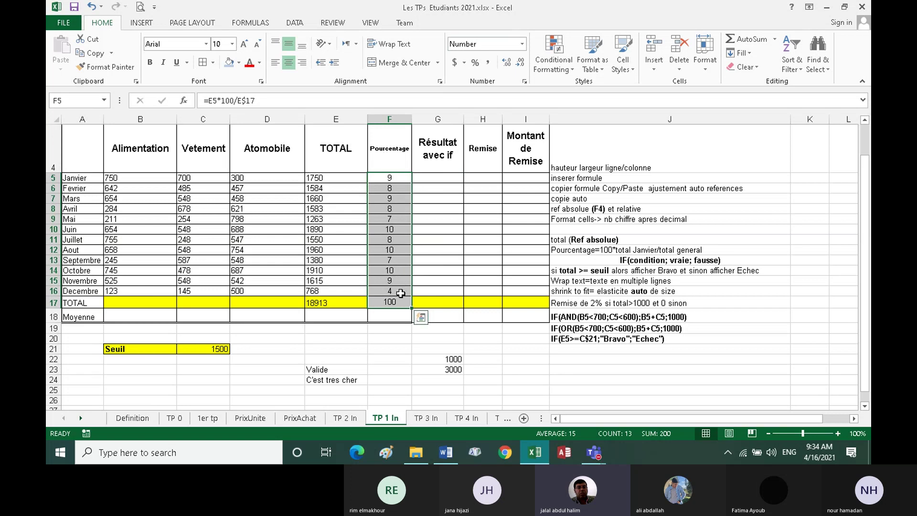
{"action": "left_click", "coordinate": [389, 349]}
{"action": "type", "text": "="}
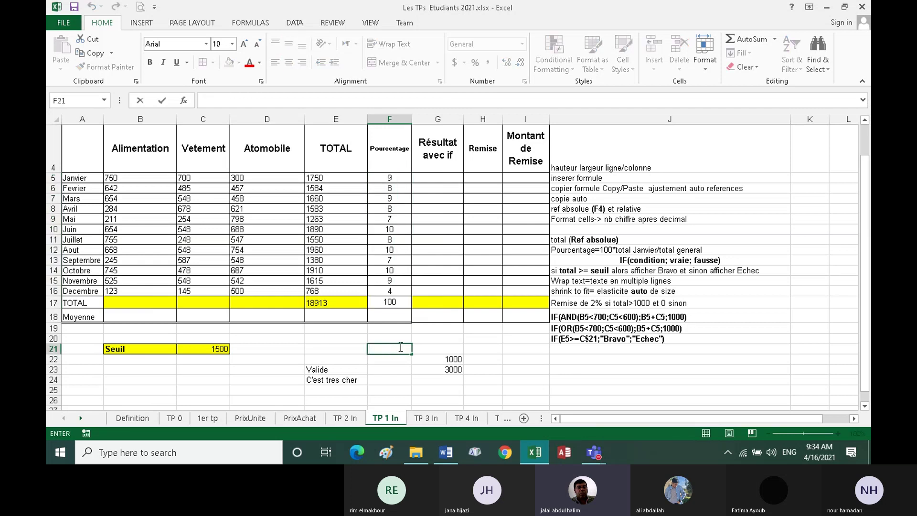
{"action": "left_click", "coordinate": [390, 302]}
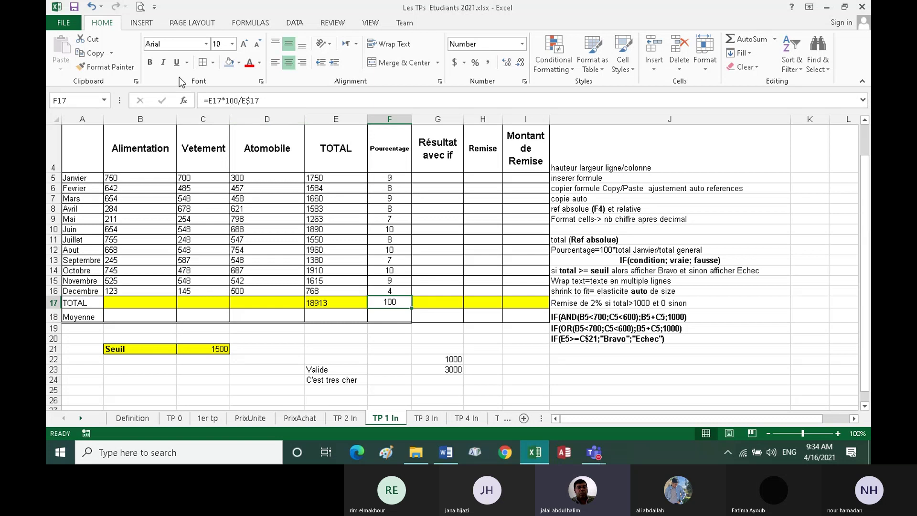
Copy G17's yellow TOTAL formatting onto F17 and centre the 100 vertically and horizontally.
{"action": "left_click", "coordinate": [438, 302]}
{"action": "left_click", "coordinate": [104, 68]}
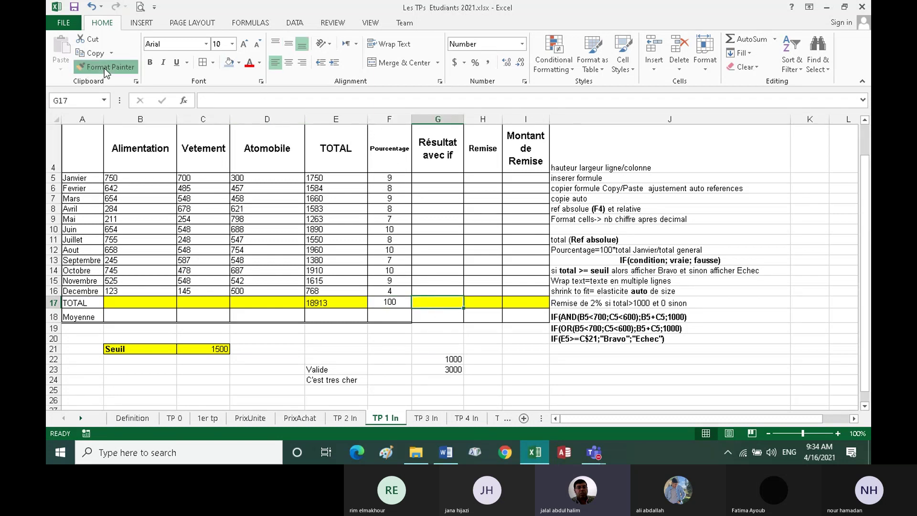
{"action": "left_click", "coordinate": [391, 303]}
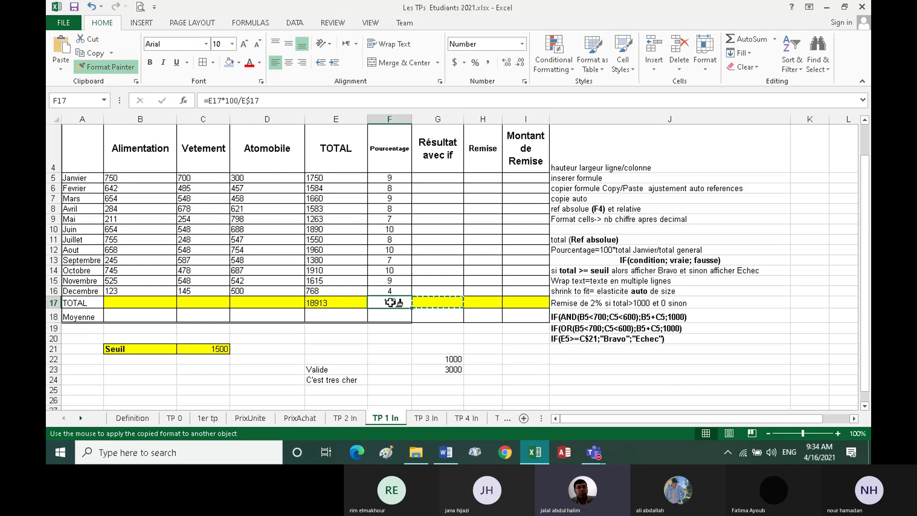
{"action": "left_click", "coordinate": [288, 43]}
{"action": "left_click", "coordinate": [289, 62]}
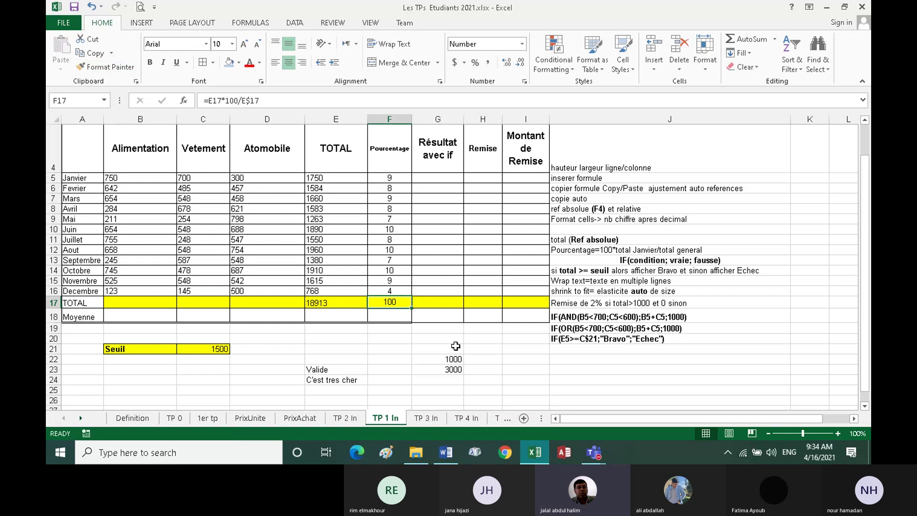
{"action": "left_click", "coordinate": [399, 341]}
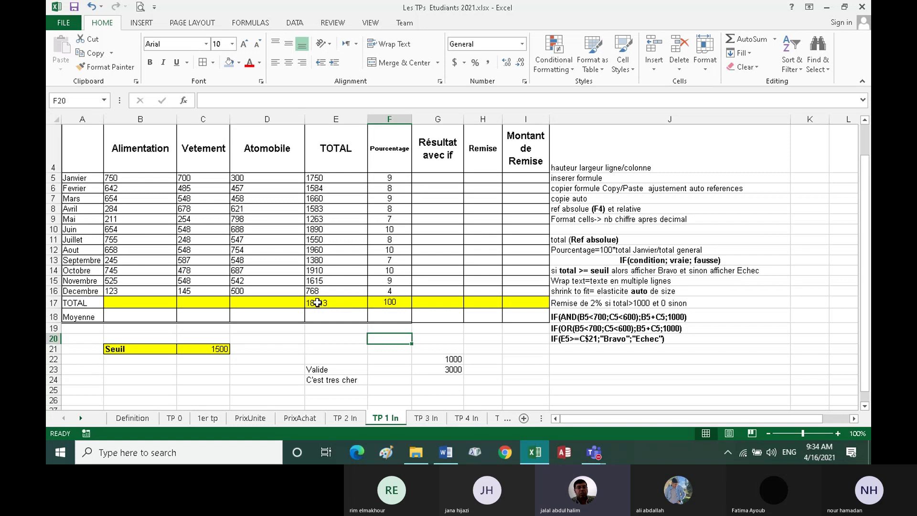
{"action": "left_click", "coordinate": [327, 306]}
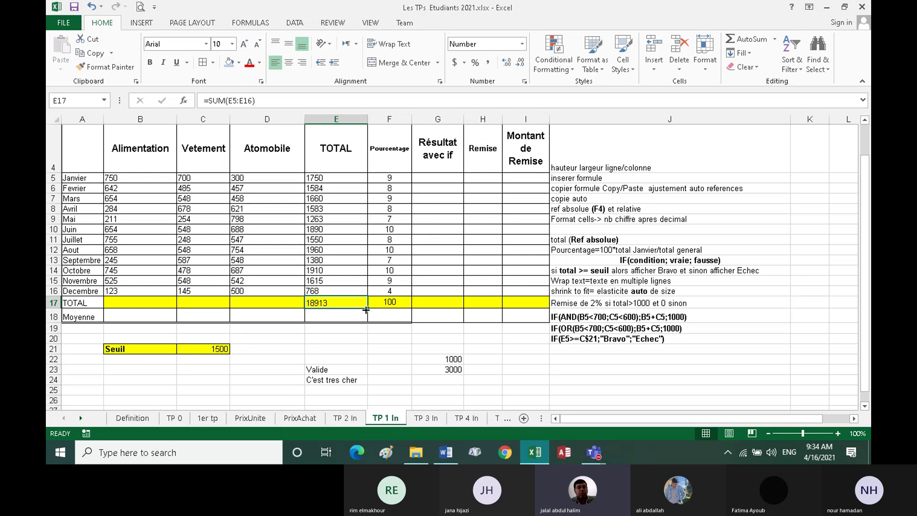
Copy E17's SUM formula left to B17, giving totals 6246, 5767 and 6900.
{"action": "left_click_drag", "start_coordinate": [367, 308], "coordinate": [137, 304]}
{"action": "left_click", "coordinate": [156, 304]}
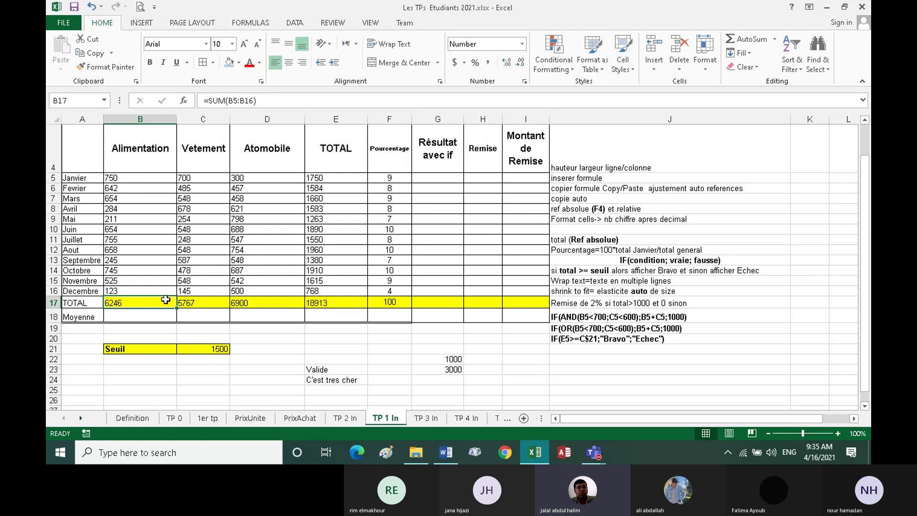
Insert an AutoSum in B18, then undo and erase the unwanted =SUM().
{"action": "left_click", "coordinate": [144, 318]}
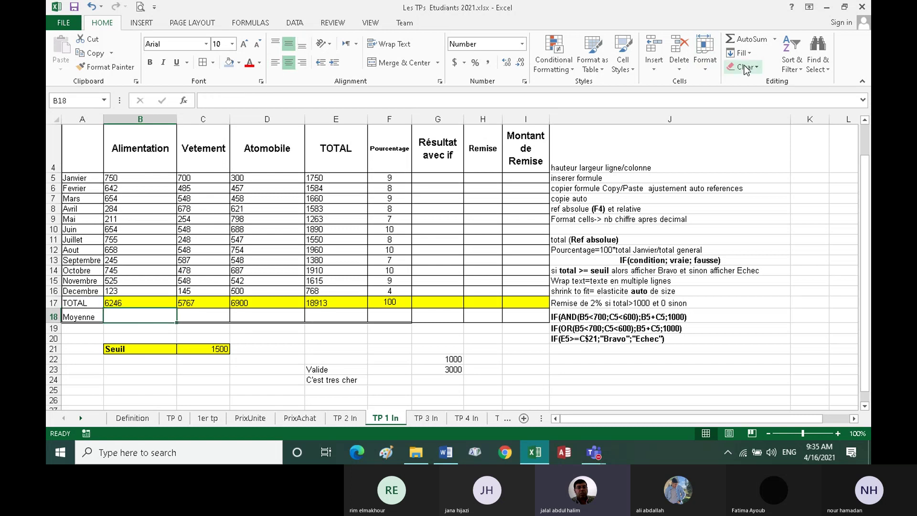
{"action": "left_click", "coordinate": [755, 40]}
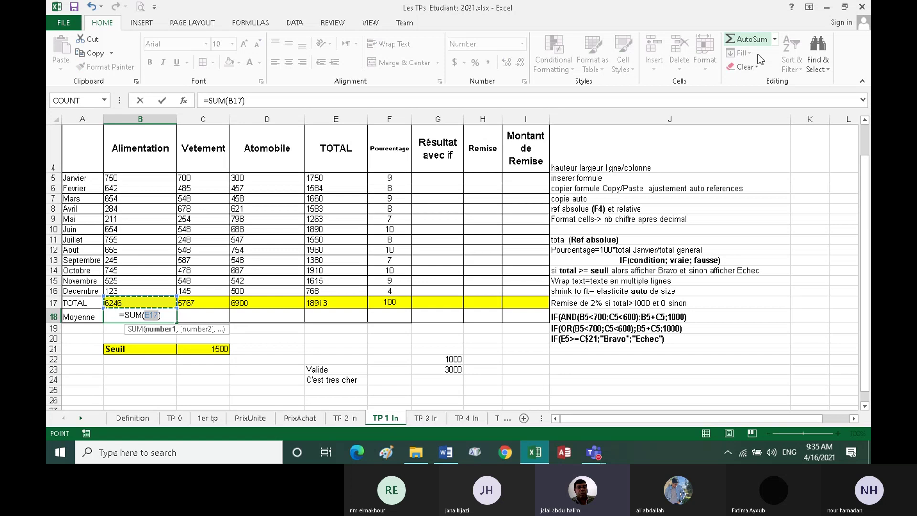
{"action": "left_click", "coordinate": [92, 7]}
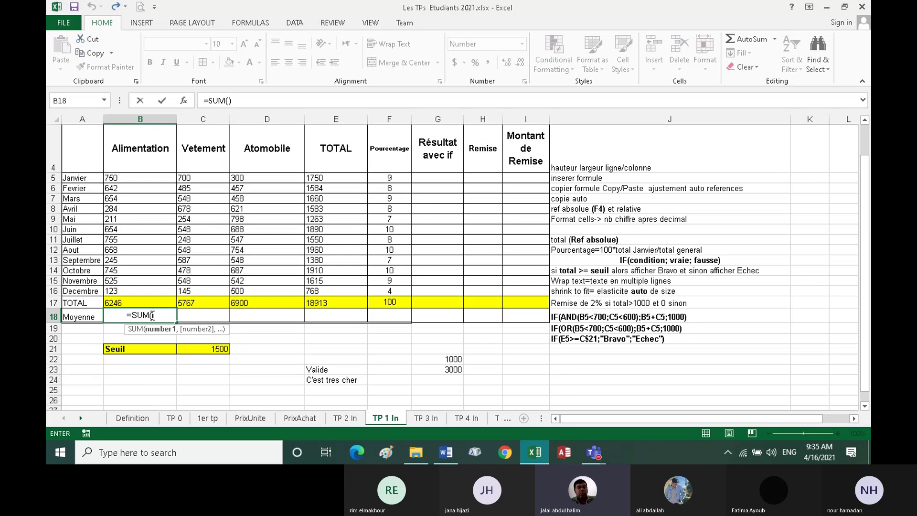
{"action": "left_click_drag", "start_coordinate": [152, 315], "coordinate": [99, 316]}
{"action": "key", "text": "BackSpace"}
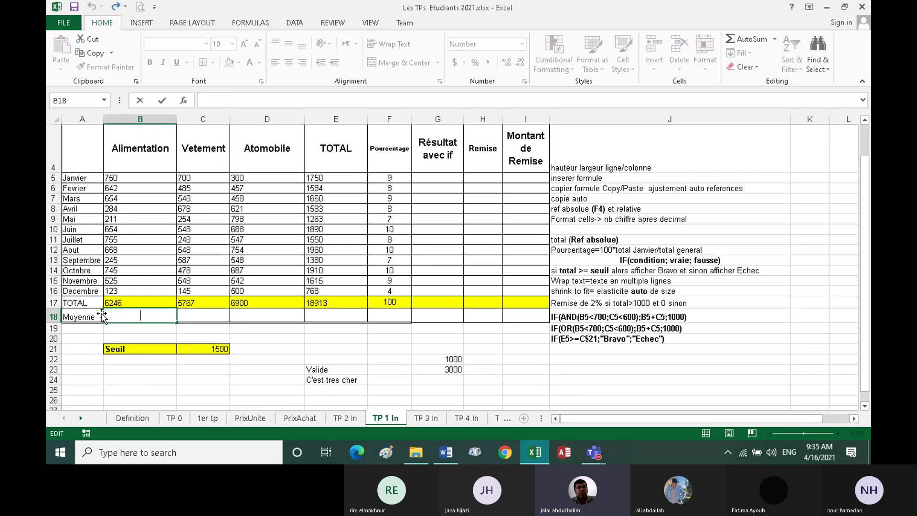
{"action": "left_click", "coordinate": [775, 41]}
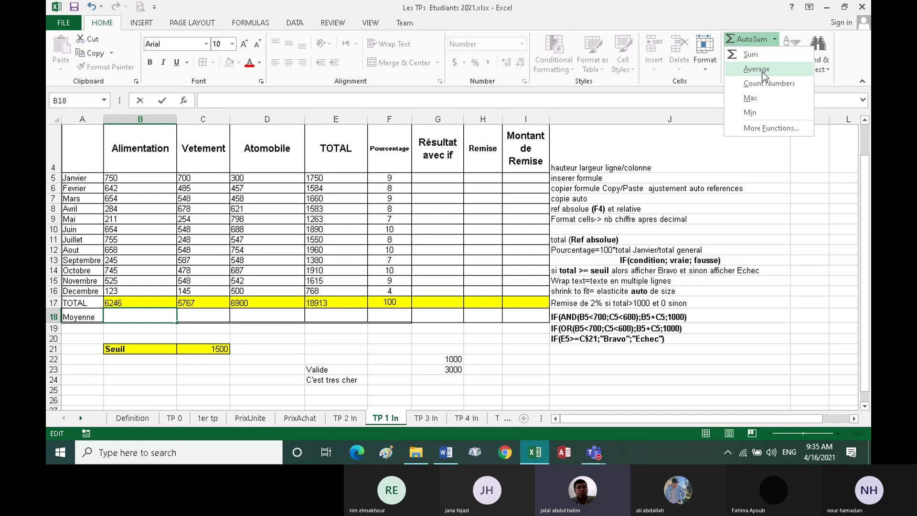
{"action": "key", "text": "Escape"}
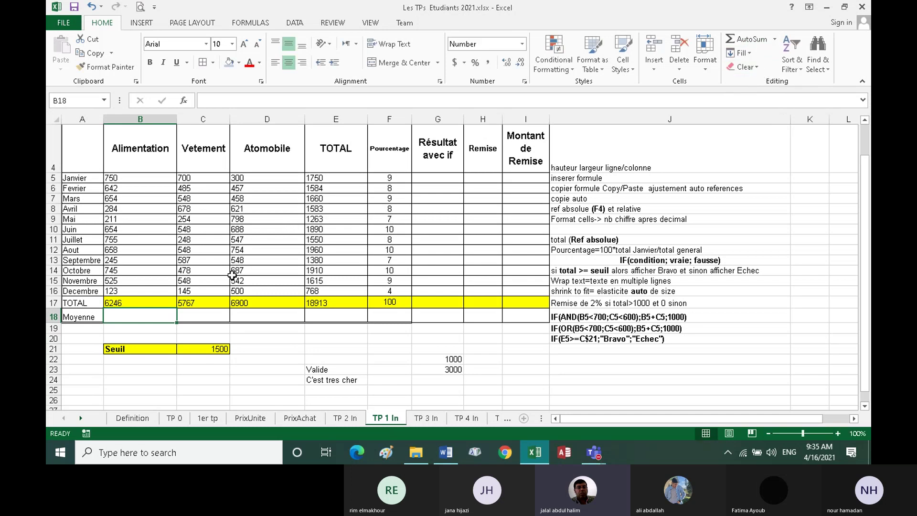
{"action": "left_click", "coordinate": [189, 333]}
{"action": "left_click", "coordinate": [156, 318]}
Insert =AVERAGE(B5:B16) in B18, giving 520.50 for Alimentation.
{"action": "left_click", "coordinate": [774, 39]}
{"action": "left_click", "coordinate": [761, 70]}
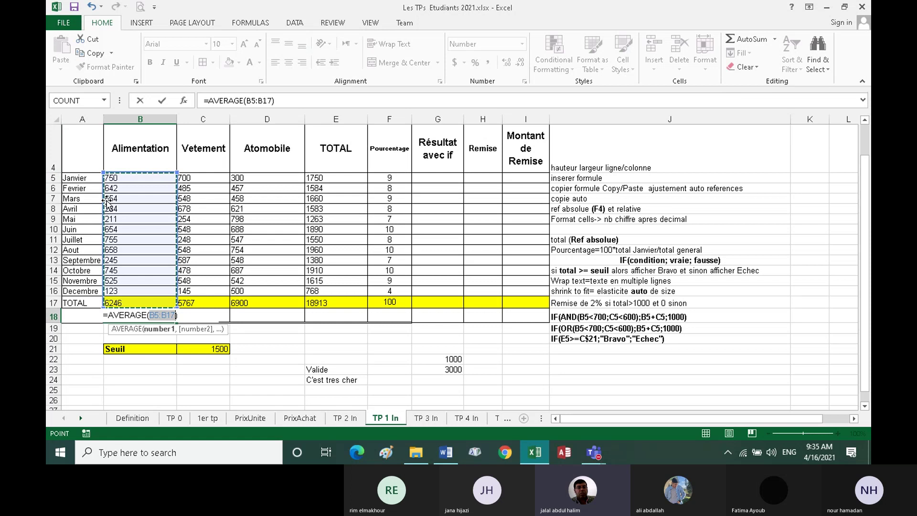
{"action": "left_click", "coordinate": [272, 100]}
{"action": "key", "text": "BackSpace"}
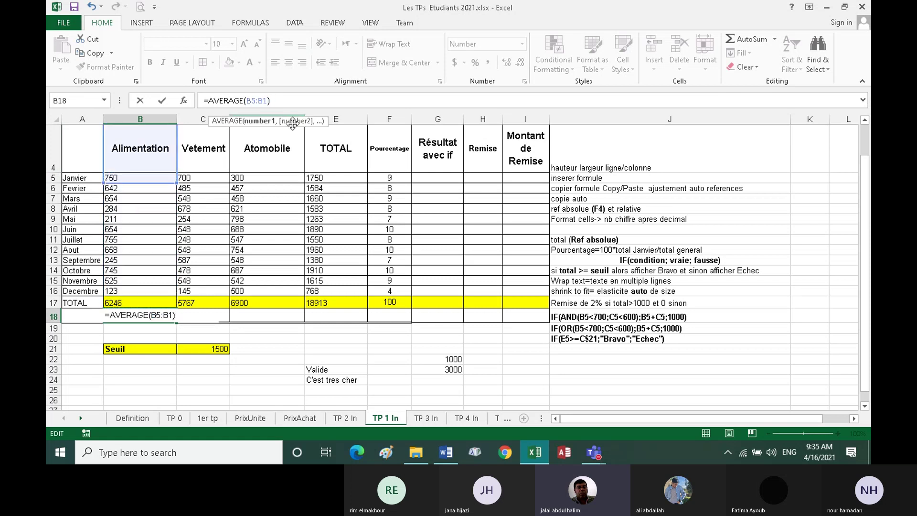
{"action": "type", "text": "6"}
{"action": "key", "text": "Return"}
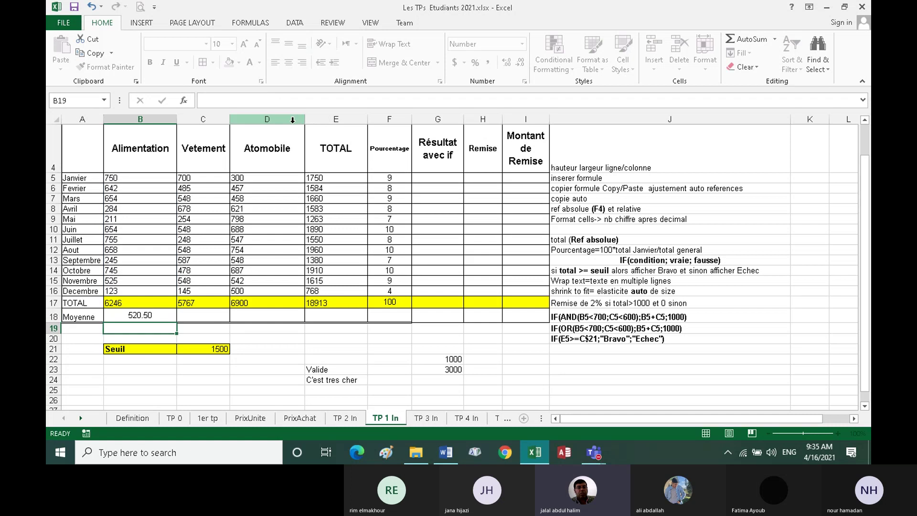
{"action": "left_click", "coordinate": [137, 317]}
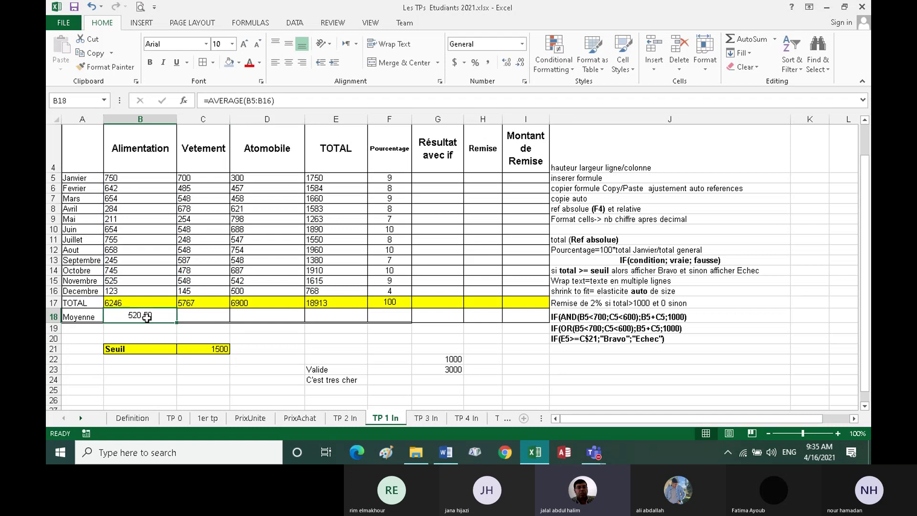
Fill B18's average across to I18 and check the #DIV/0! results in G18:I18.
{"action": "left_click_drag", "start_coordinate": [176, 323], "coordinate": [537, 329]}
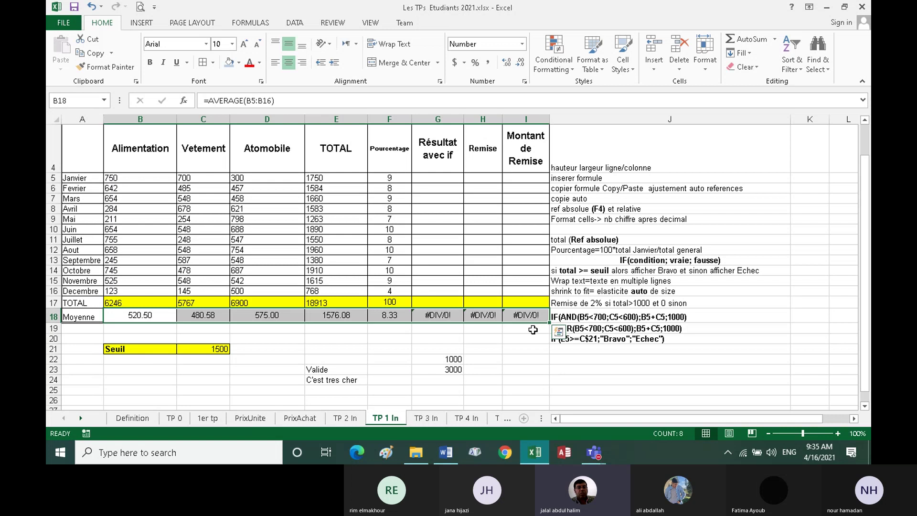
{"action": "left_click", "coordinate": [449, 315]}
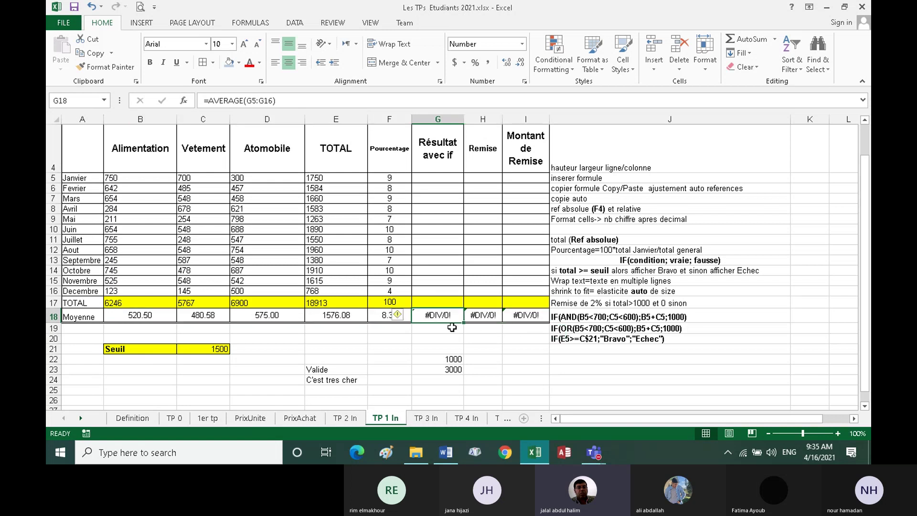
{"action": "left_click", "coordinate": [475, 315]}
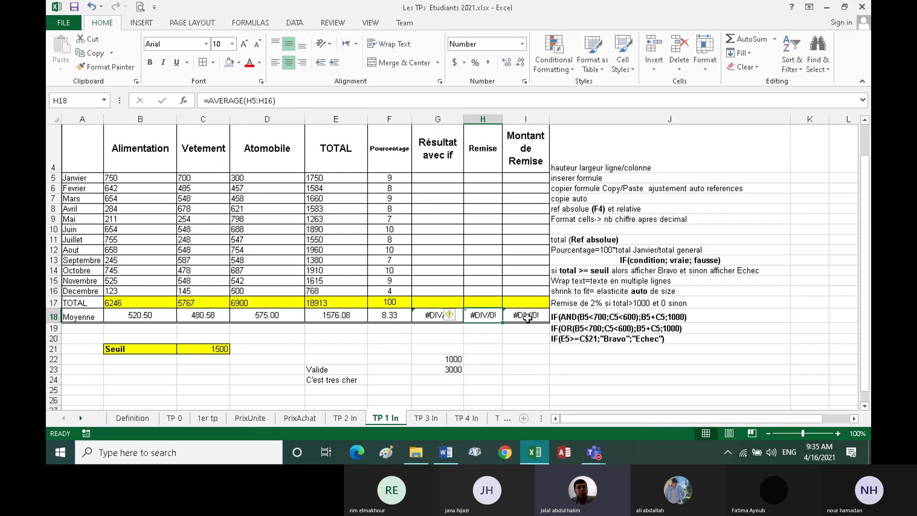
{"action": "left_click", "coordinate": [528, 316]}
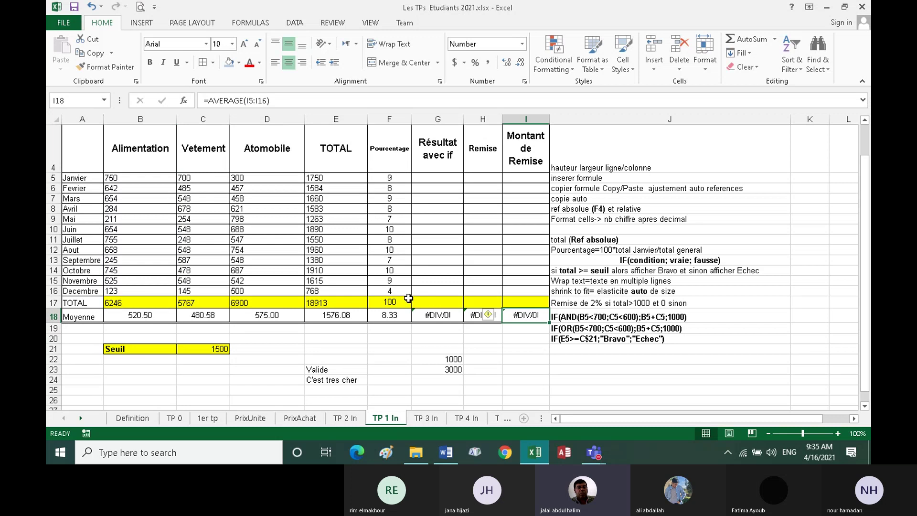
{"action": "left_click", "coordinate": [392, 302]}
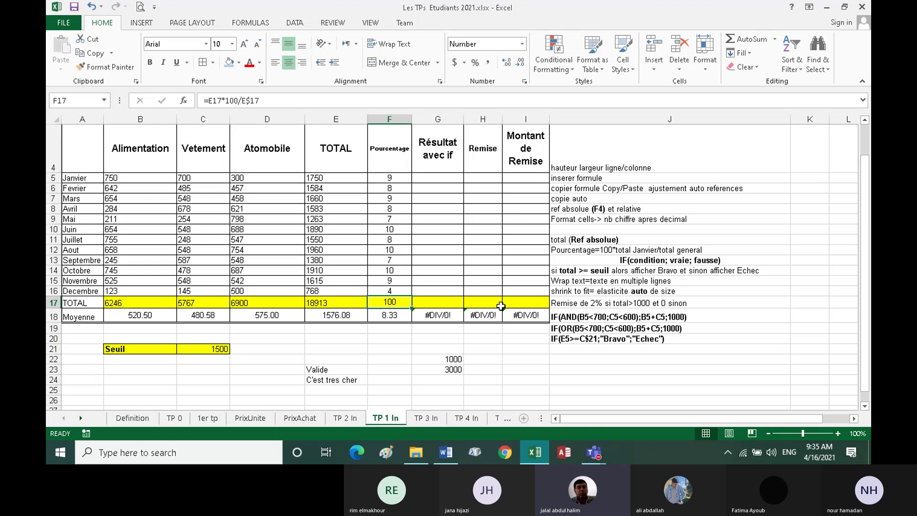
{"action": "left_click", "coordinate": [444, 315]}
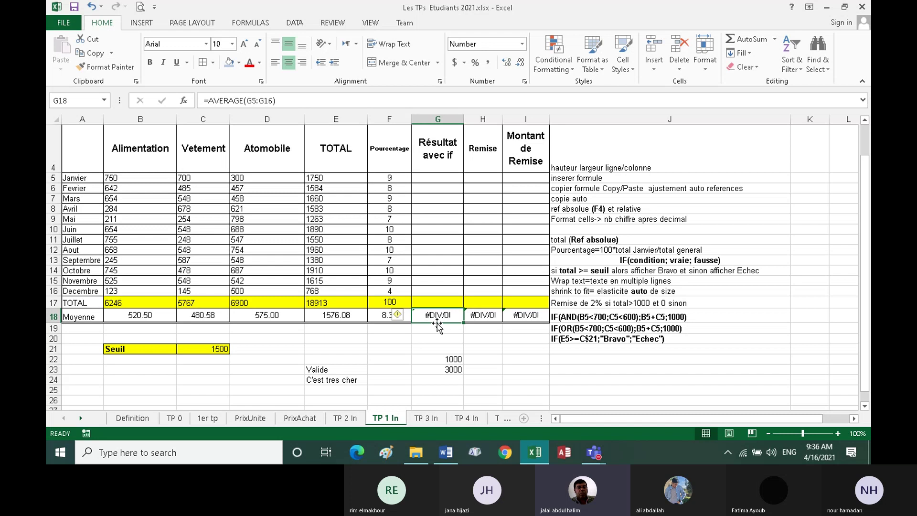
Clear the contents of G18:I18 to remove the #DIV/0! errors.
{"action": "left_click", "coordinate": [524, 316], "text": "shift"}
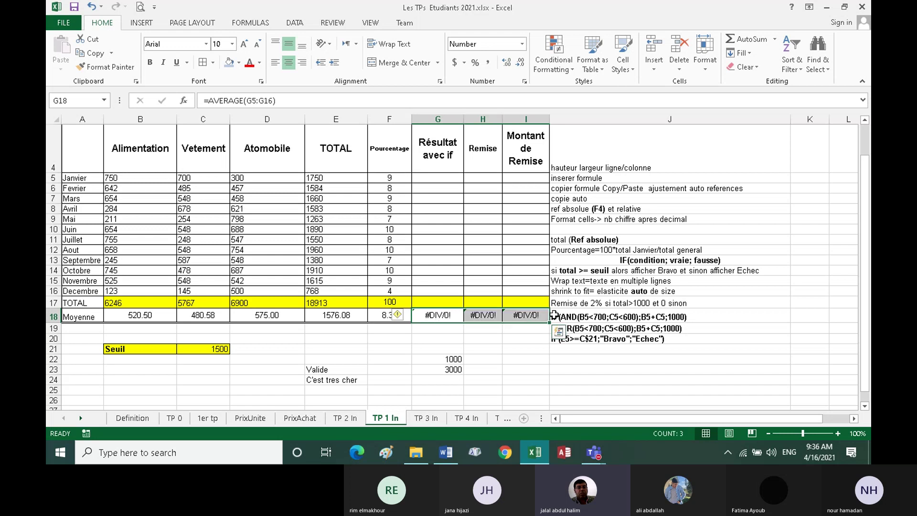
{"action": "left_click", "coordinate": [756, 67]}
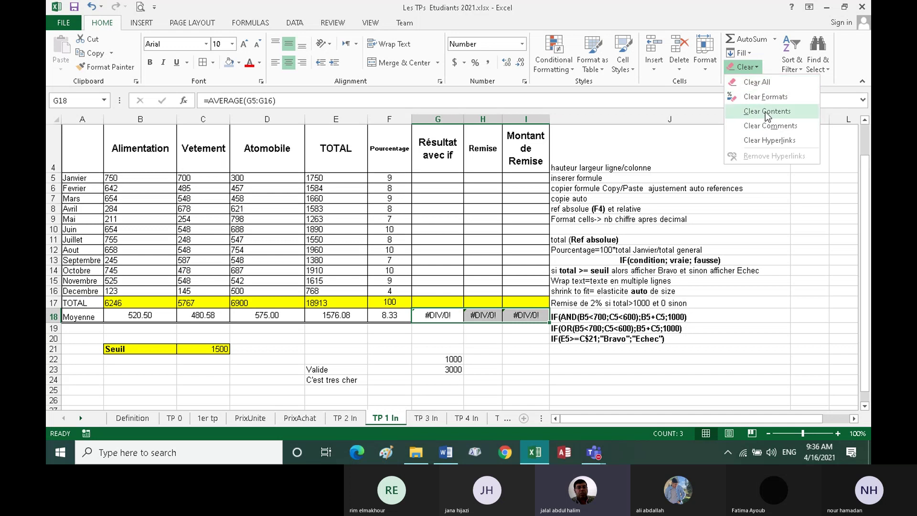
{"action": "left_click", "coordinate": [766, 111]}
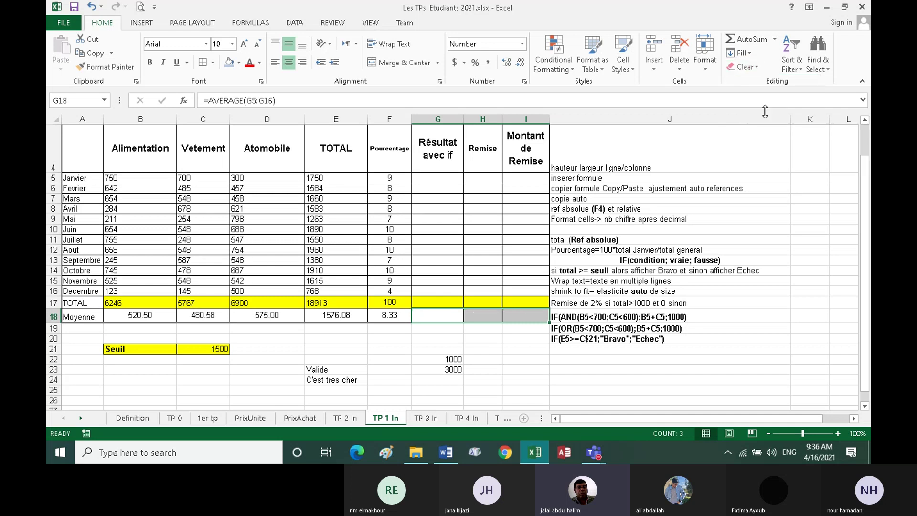
{"action": "left_click", "coordinate": [505, 357]}
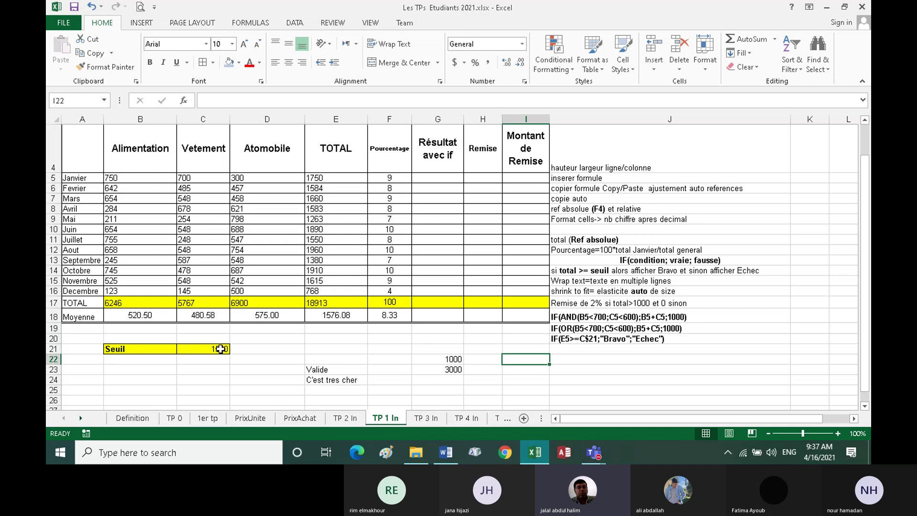
Check the Seuil of 1500 in C21 and select G5 for the Résultat formula.
{"action": "left_click", "coordinate": [220, 349]}
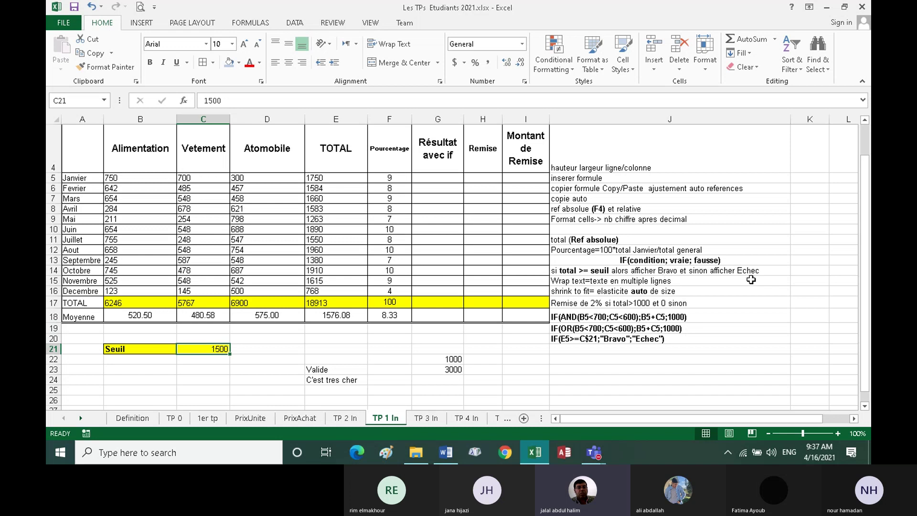
{"action": "left_click", "coordinate": [427, 177]}
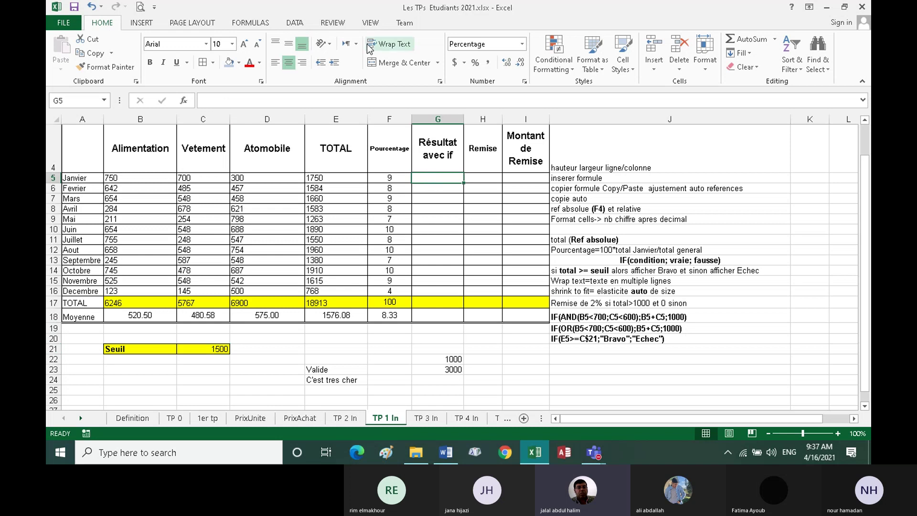
Insert an empty IF function into G5 and move its arguments window to the right of the table.
{"action": "left_click", "coordinate": [245, 24]}
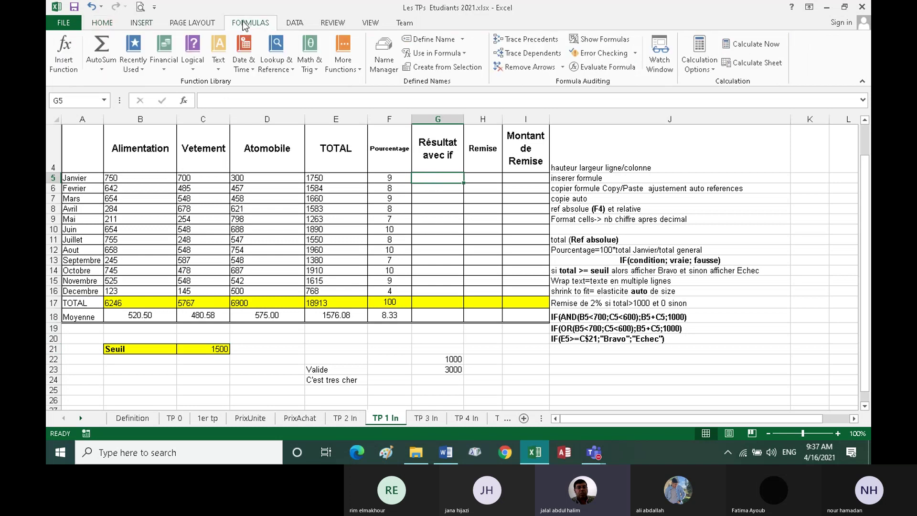
{"action": "left_click", "coordinate": [192, 68]}
{"action": "left_click", "coordinate": [191, 67]}
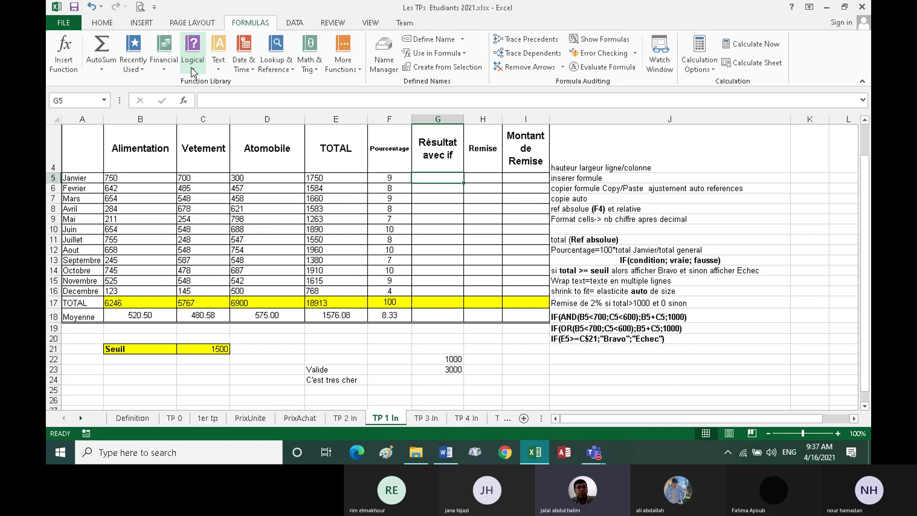
{"action": "left_click", "coordinate": [191, 68]}
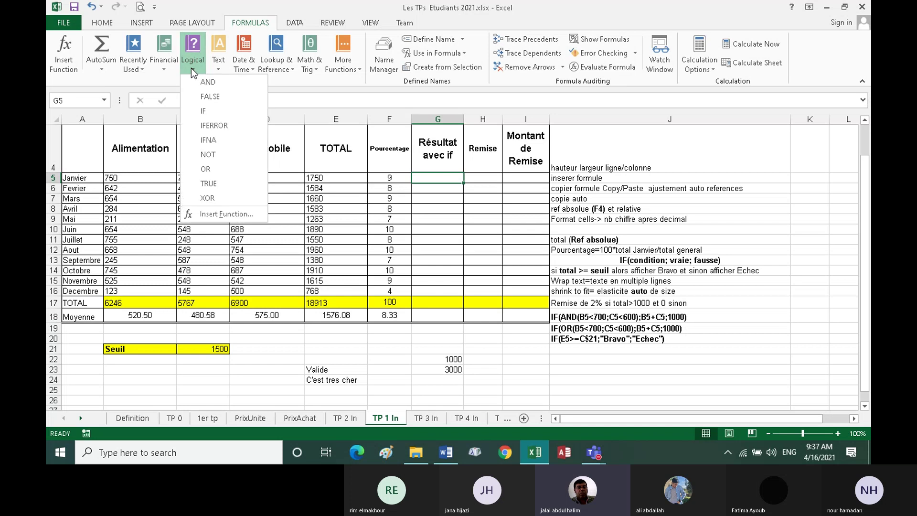
{"action": "left_click", "coordinate": [208, 110]}
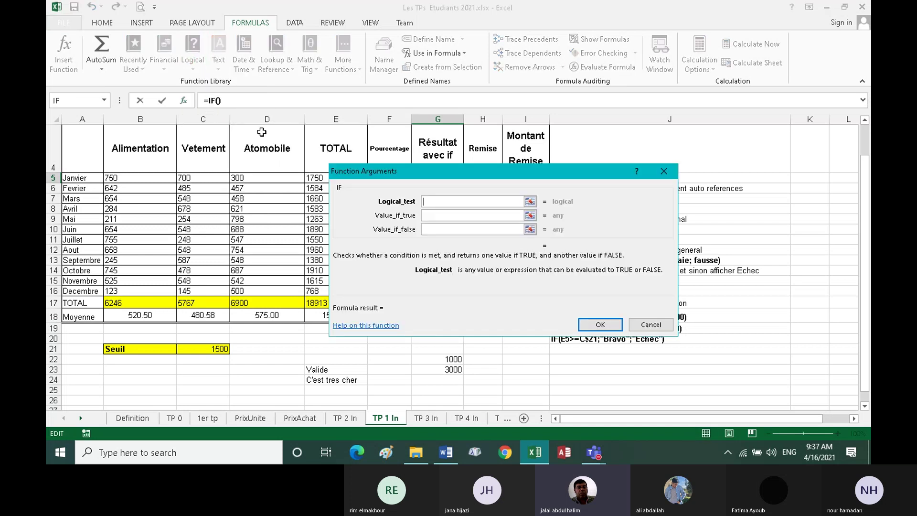
{"action": "left_click_drag", "start_coordinate": [451, 170], "coordinate": [630, 138]}
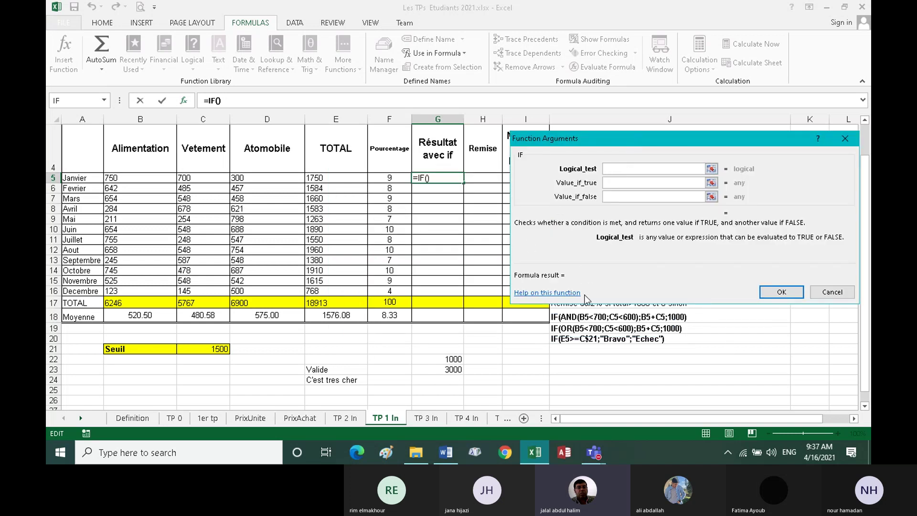
Complete G5 as =IF(E5>=C21,"Bravo","Echec") so January shows Bravo.
{"action": "left_click", "coordinate": [330, 178]}
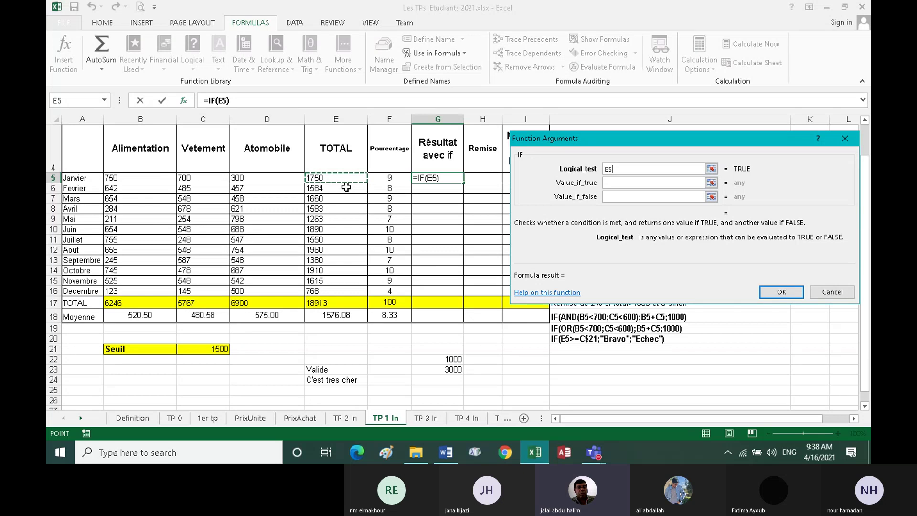
{"action": "type", "text": ">"}
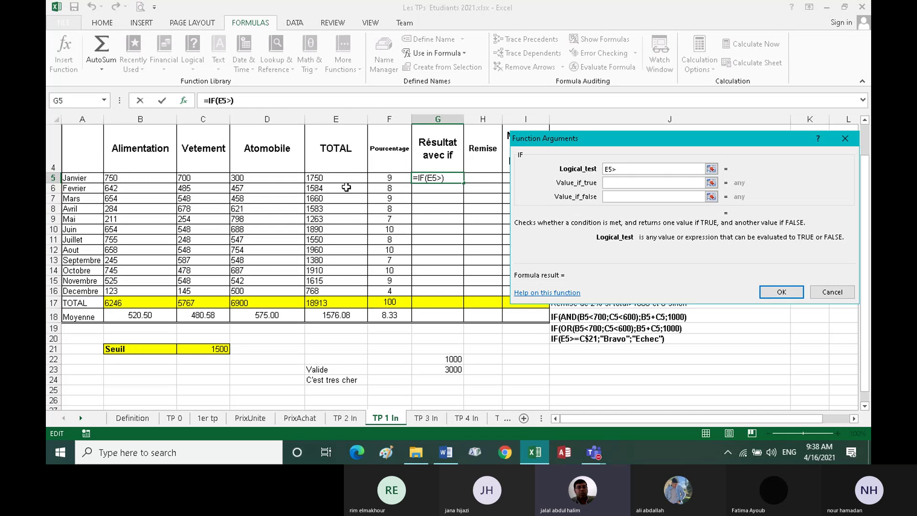
{"action": "type", "text": "="}
{"action": "left_click", "coordinate": [220, 350]}
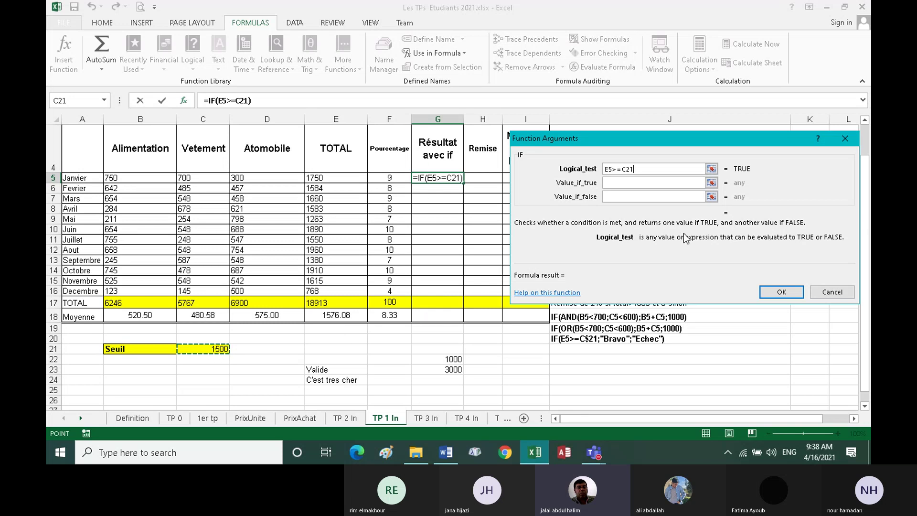
{"action": "left_click", "coordinate": [611, 184]}
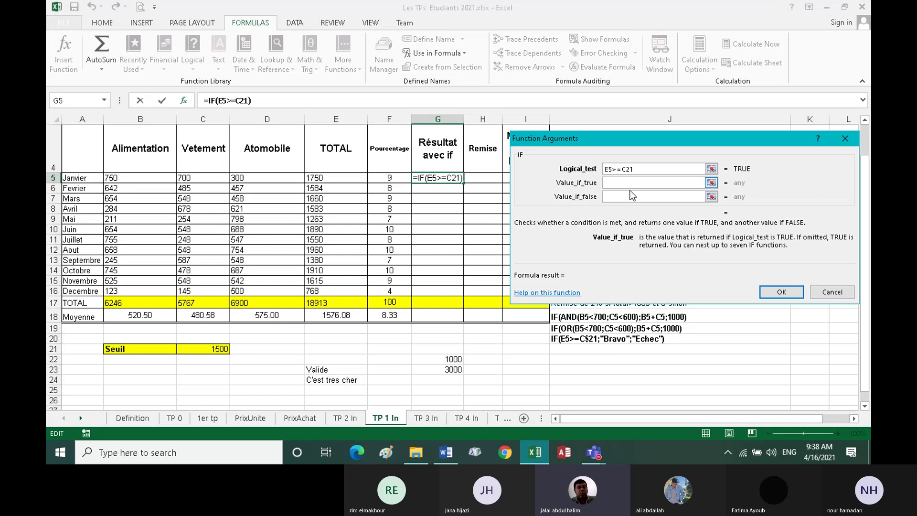
{"action": "type", "text": "B"}
{"action": "type", "text": "ravo"}
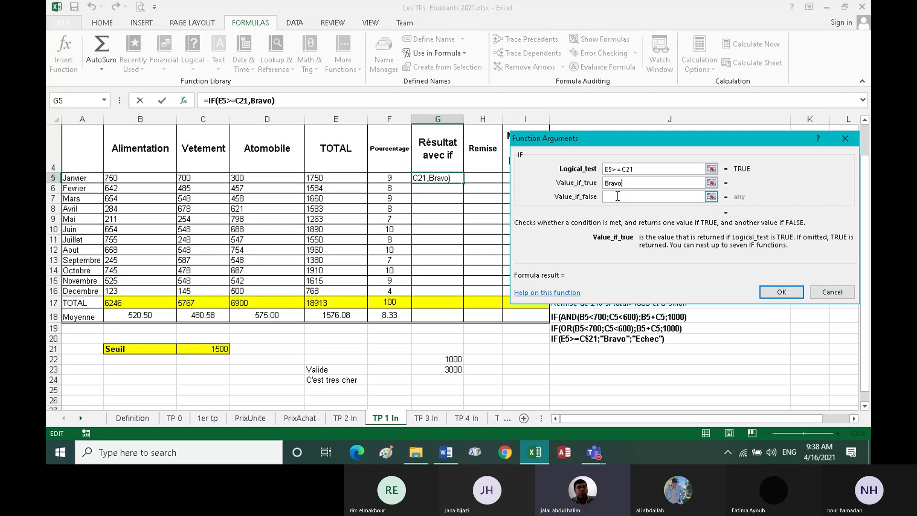
{"action": "left_click", "coordinate": [617, 196]}
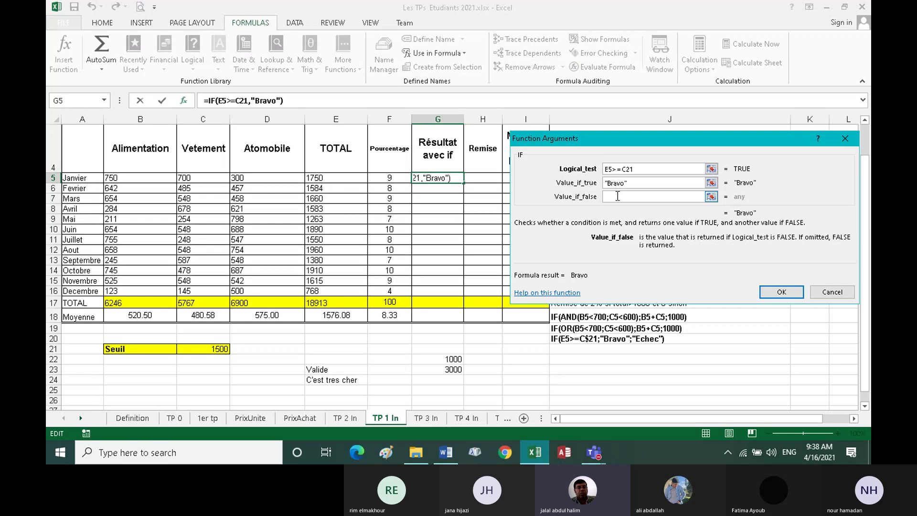
{"action": "left_click", "coordinate": [633, 182]}
{"action": "left_click", "coordinate": [613, 195]}
{"action": "type", "text": "E"}
{"action": "type", "text": "chec"}
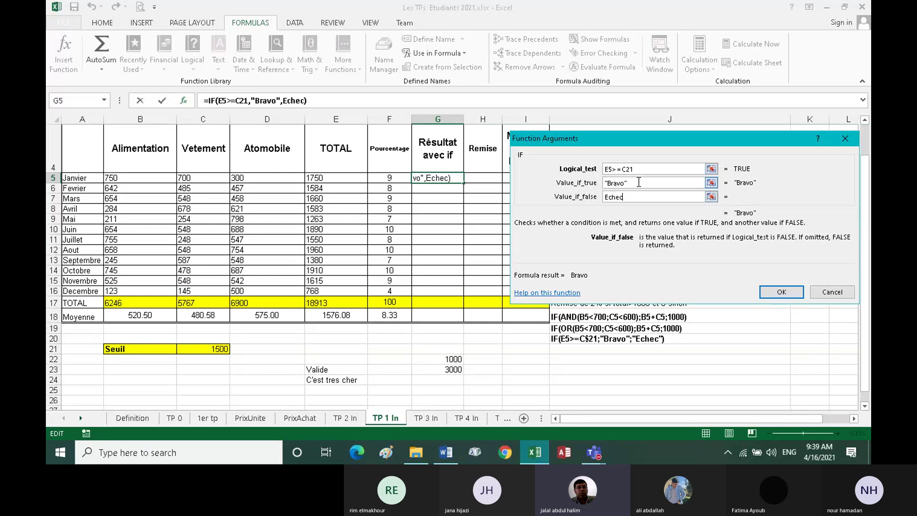
{"action": "left_click", "coordinate": [639, 182]}
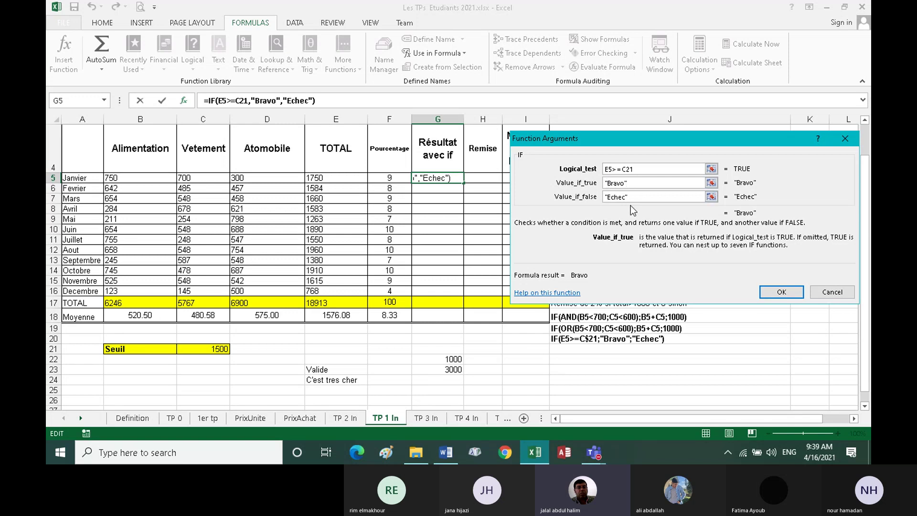
{"action": "left_click", "coordinate": [774, 292]}
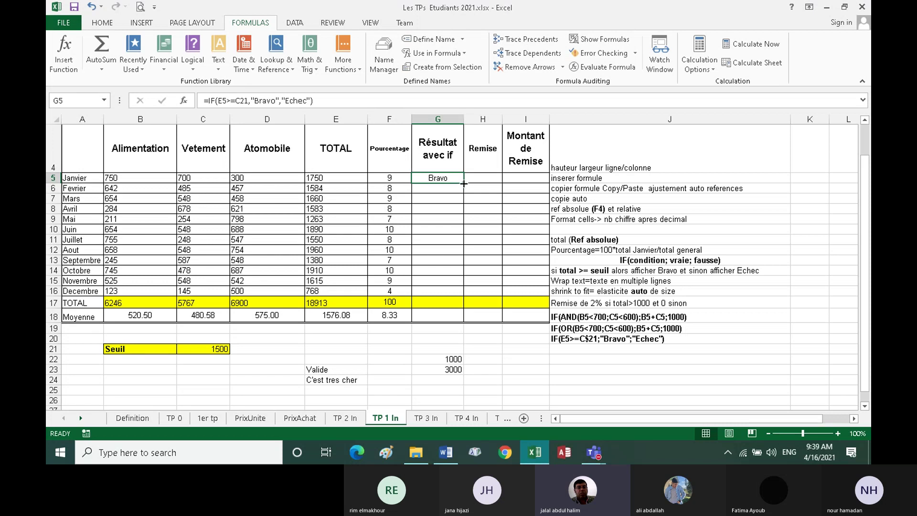
Fill G5's Bravo/Echec formula down to G16 for all twelve months.
{"action": "left_click_drag", "start_coordinate": [463, 183], "coordinate": [470, 301]}
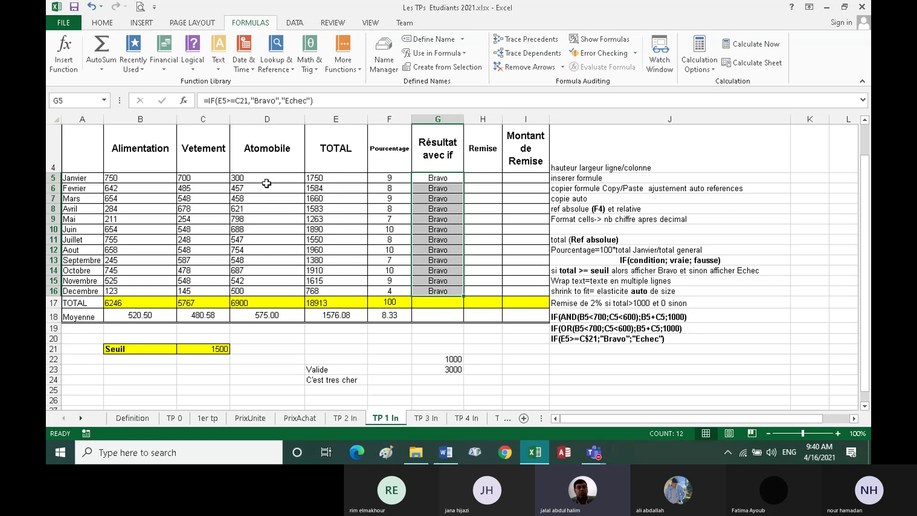
Set January's Vetement (C5) to 100 and February's Alimentation (B6) to 111, then check G5 shows Echec.
{"action": "left_click", "coordinate": [190, 180]}
{"action": "type", "text": "100"}
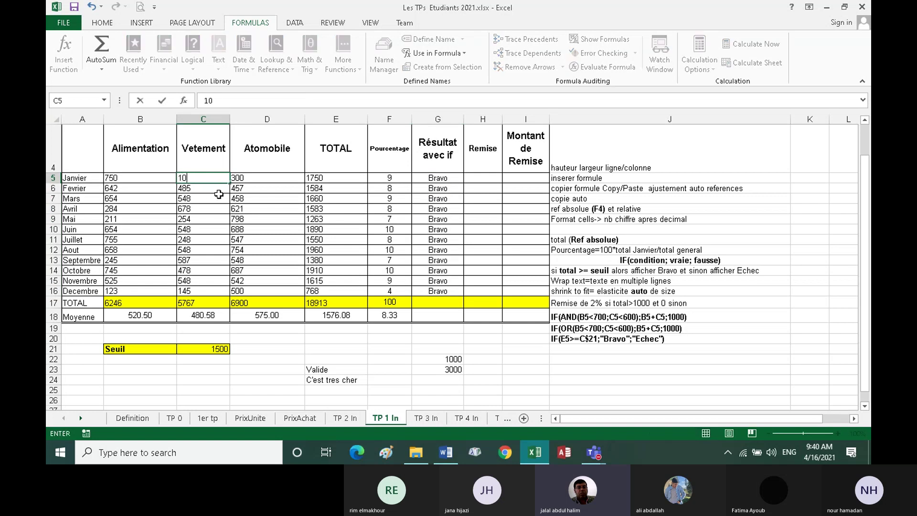
{"action": "key", "text": "Return"}
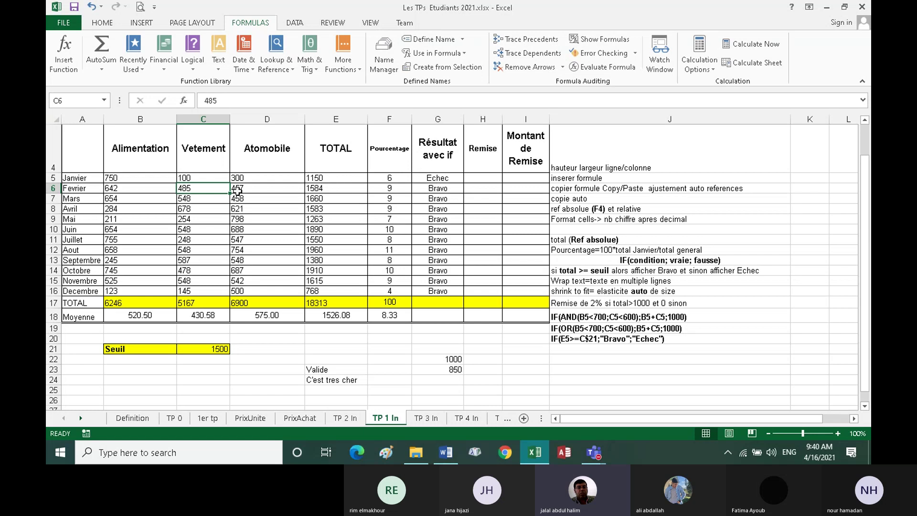
{"action": "left_click", "coordinate": [125, 190]}
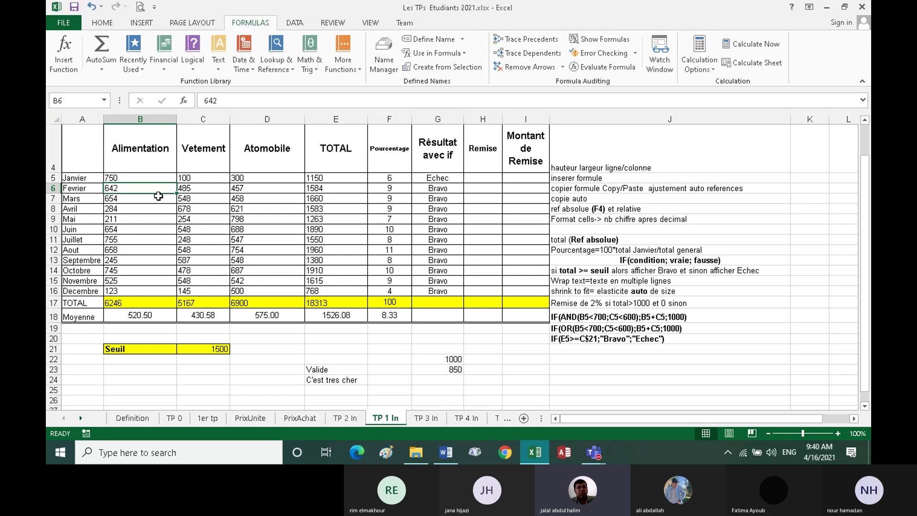
{"action": "type", "text": "111"}
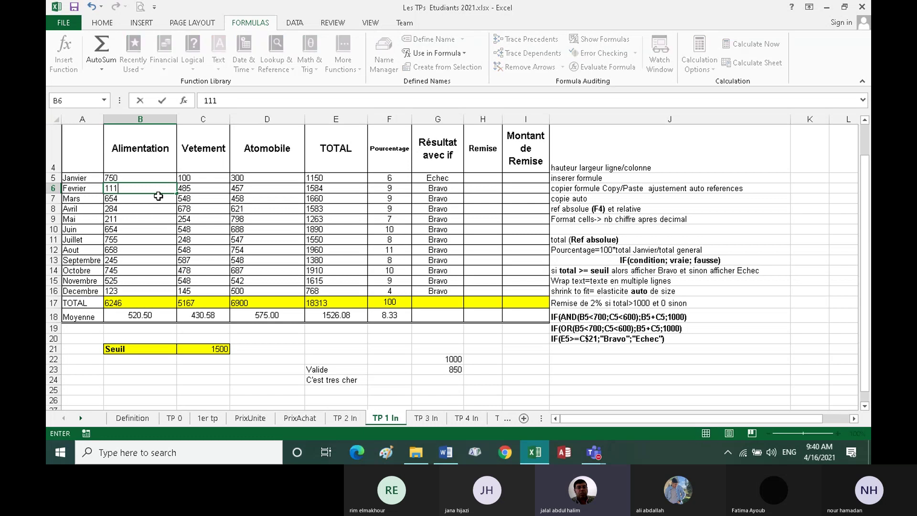
{"action": "key", "text": "Return"}
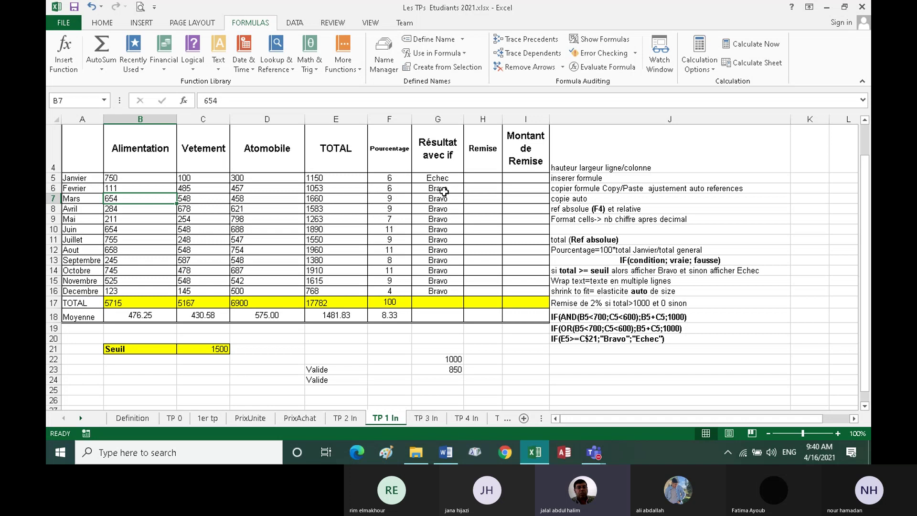
{"action": "left_click", "coordinate": [437, 180]}
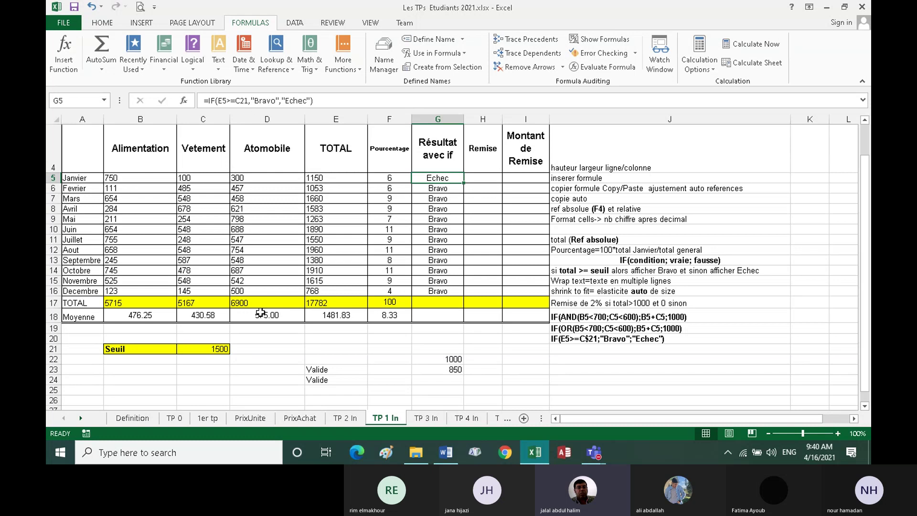
{"action": "left_click", "coordinate": [435, 189]}
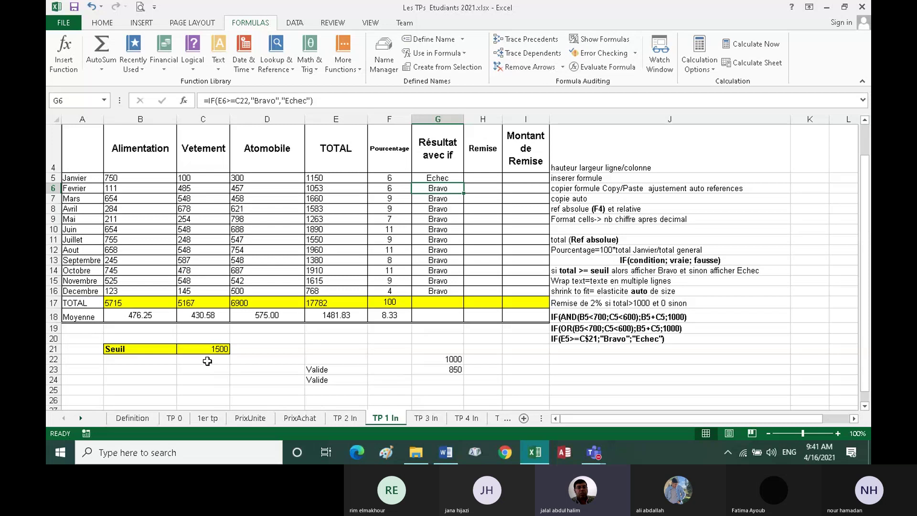
{"action": "left_click", "coordinate": [443, 199]}
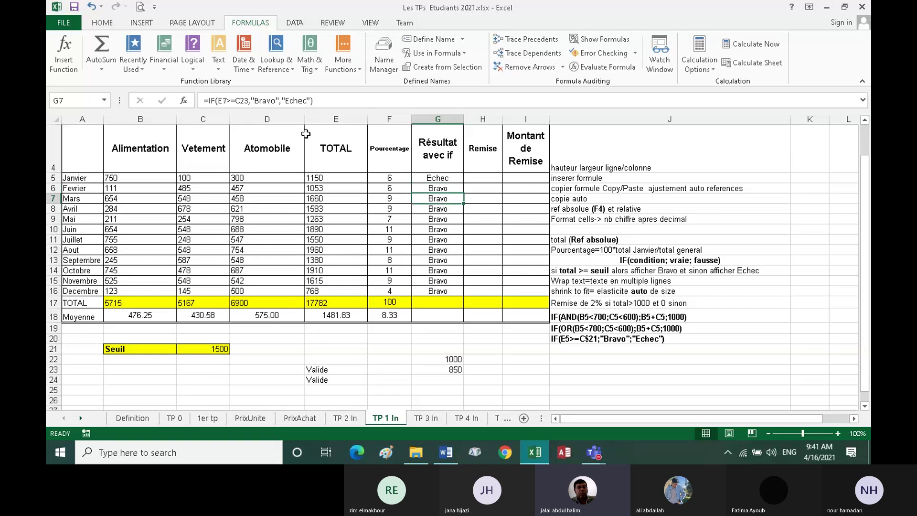
{"action": "left_click", "coordinate": [442, 208]}
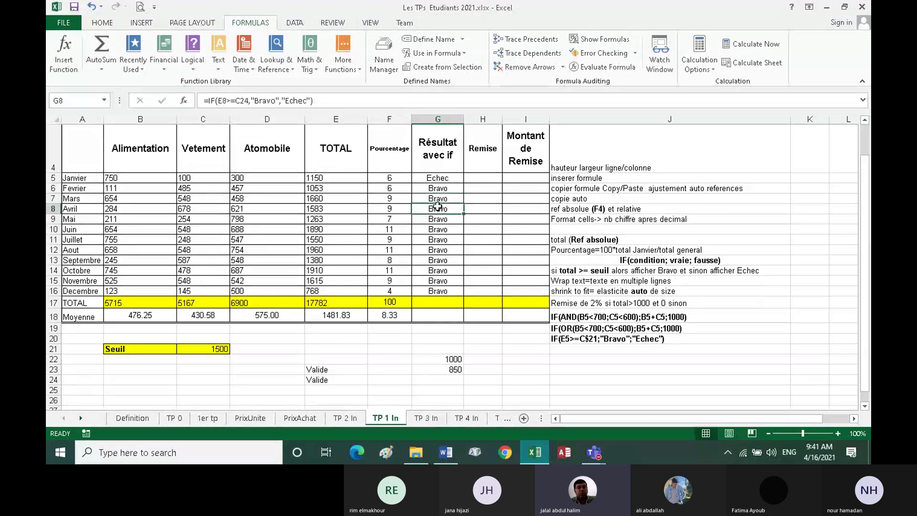
{"action": "left_click", "coordinate": [446, 292]}
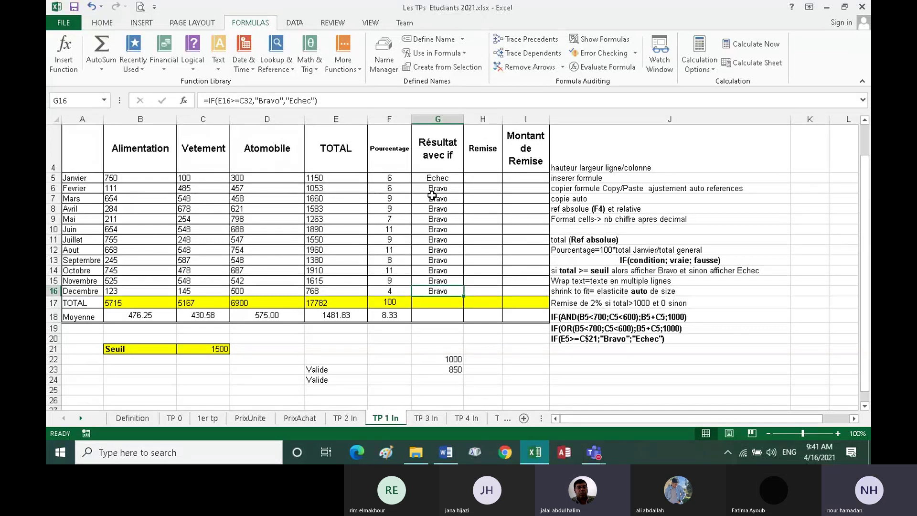
{"action": "left_click", "coordinate": [443, 180]}
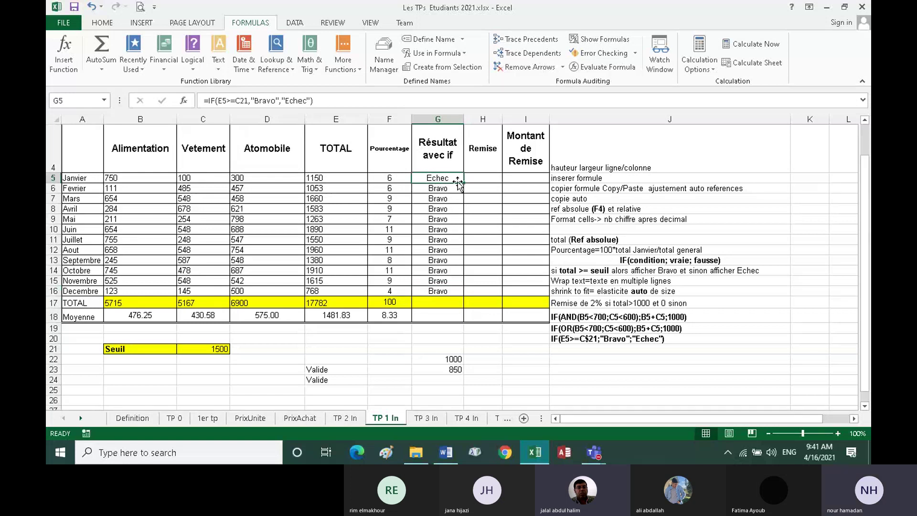
Change C21 to C$21 in G5's IF formula and refill it down to G16.
{"action": "left_click", "coordinate": [239, 100]}
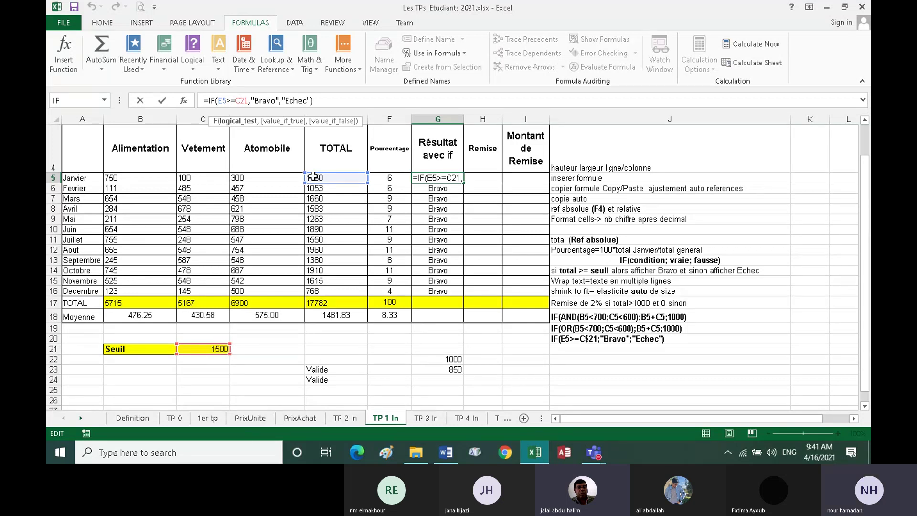
{"action": "key", "text": "F4"}
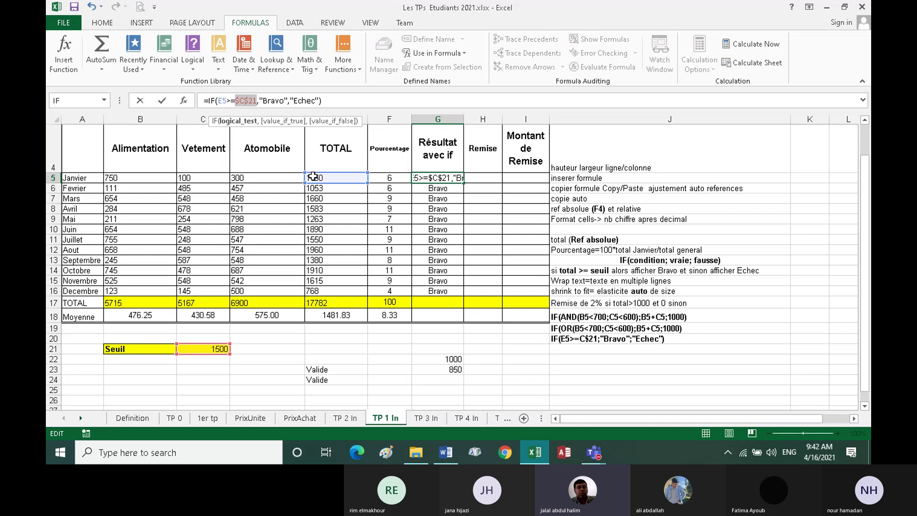
{"action": "key", "text": "F4"}
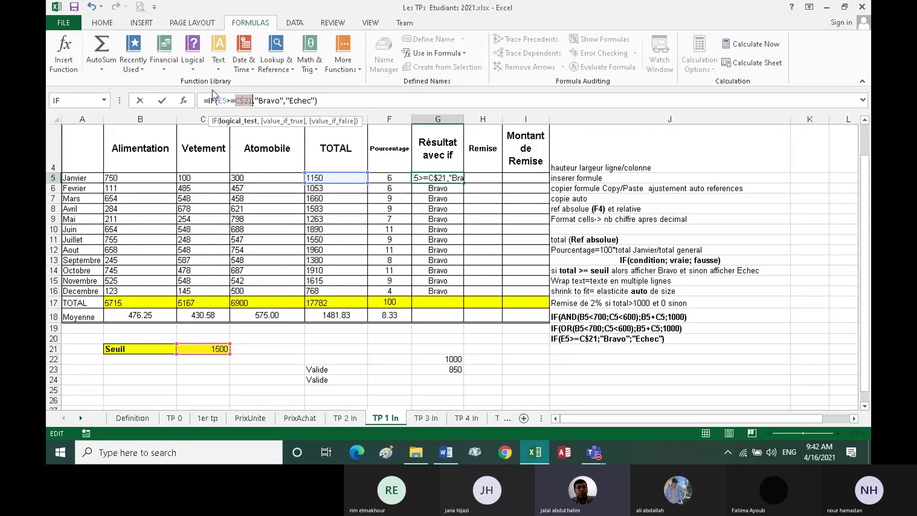
{"action": "left_click", "coordinate": [161, 101]}
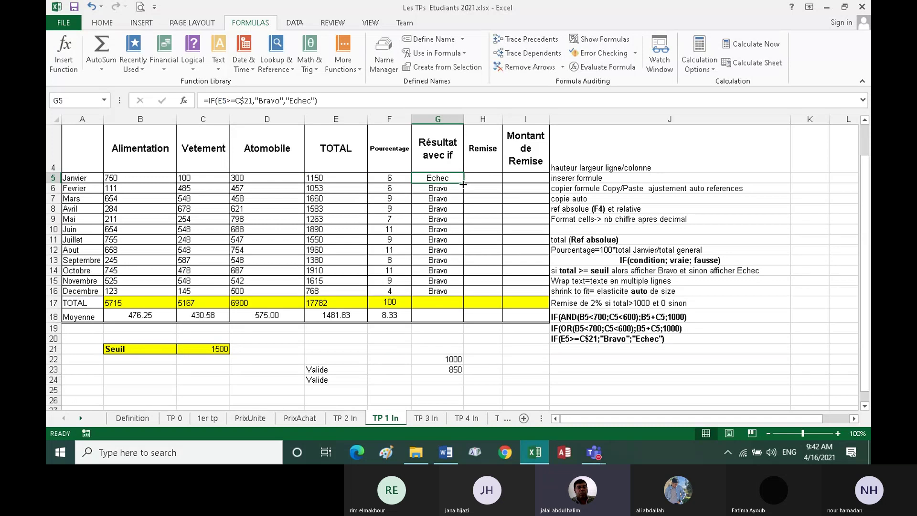
{"action": "left_click_drag", "start_coordinate": [462, 183], "coordinate": [449, 292]}
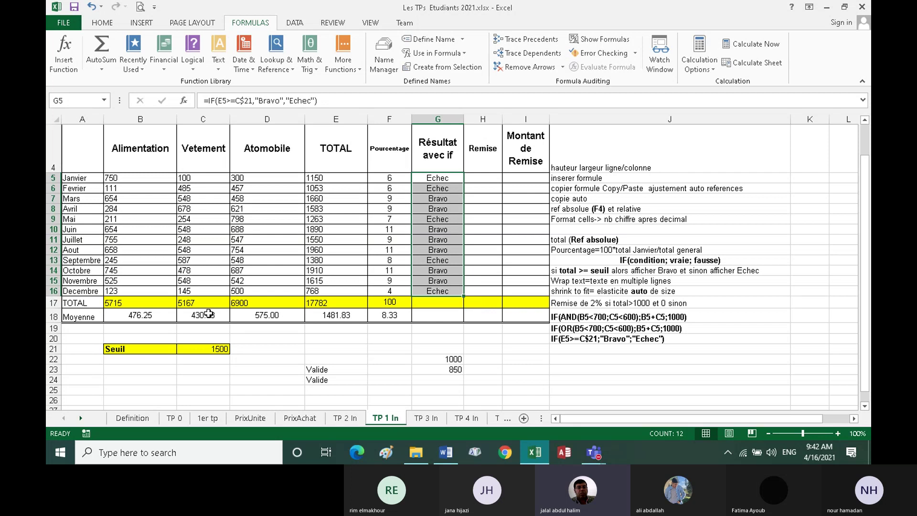
{"action": "left_click", "coordinate": [219, 349]}
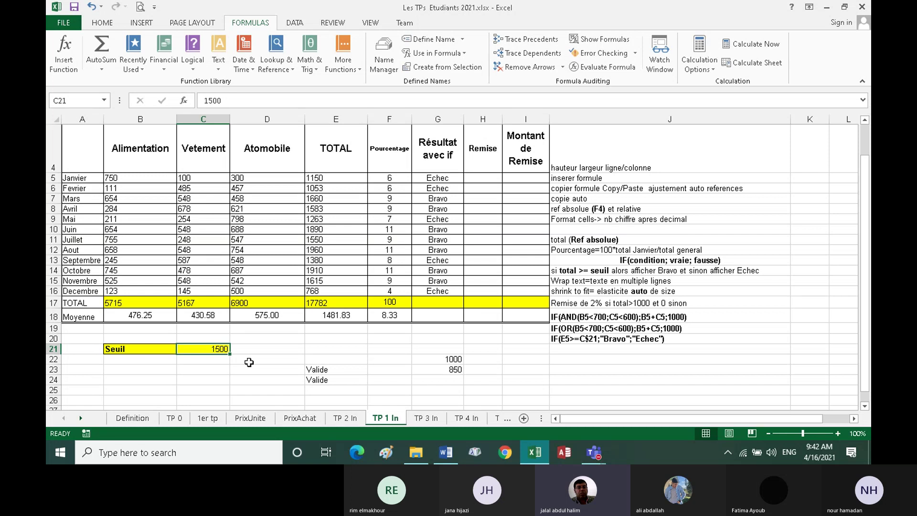
{"action": "type", "text": "165"}
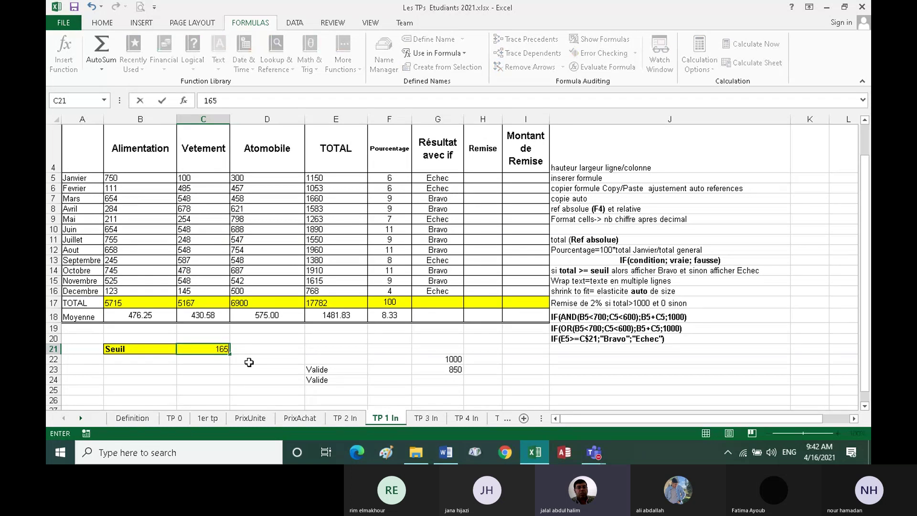
{"action": "type", "text": "0"}
{"action": "key", "text": "Return"}
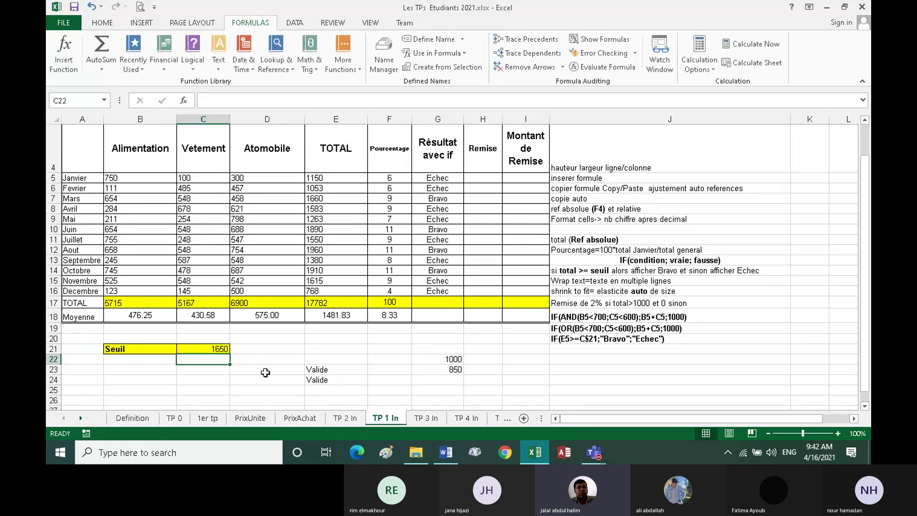
{"action": "left_click", "coordinate": [221, 350]}
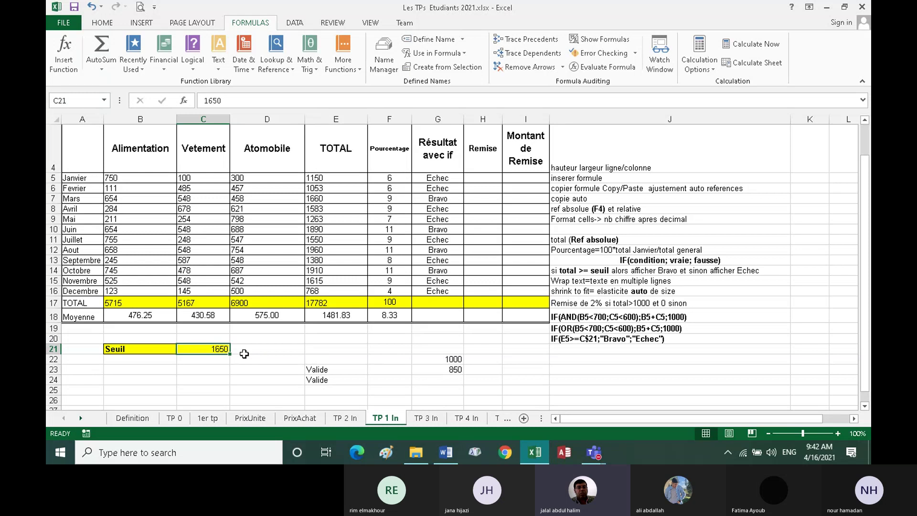
{"action": "type", "text": "10"}
{"action": "type", "text": "00"}
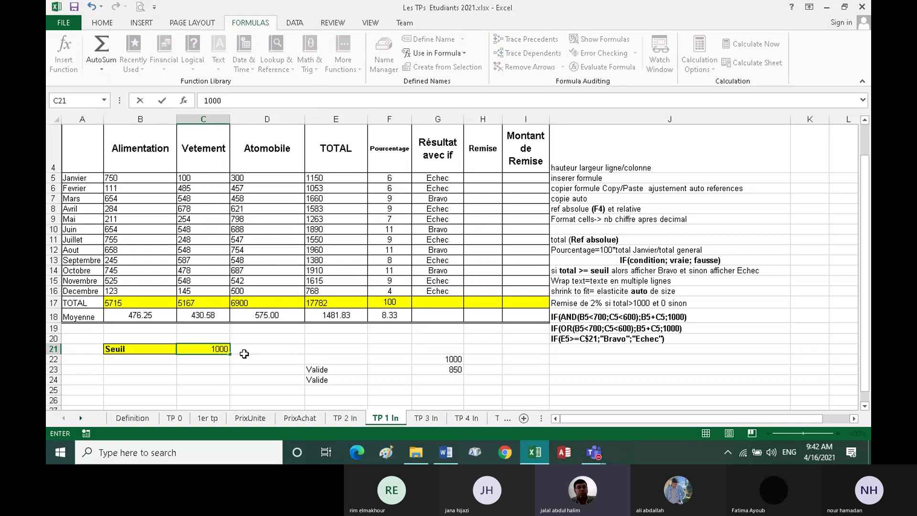
{"action": "key", "text": "Return"}
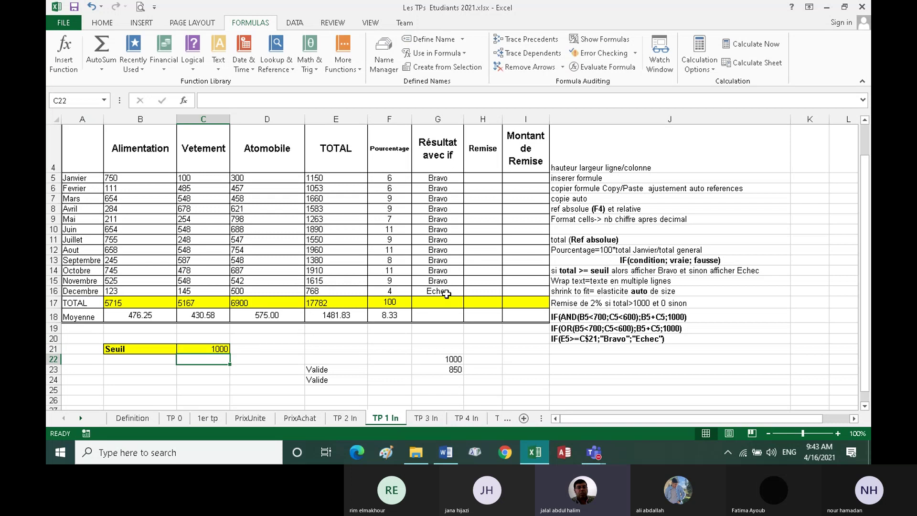
{"action": "left_click", "coordinate": [213, 352]}
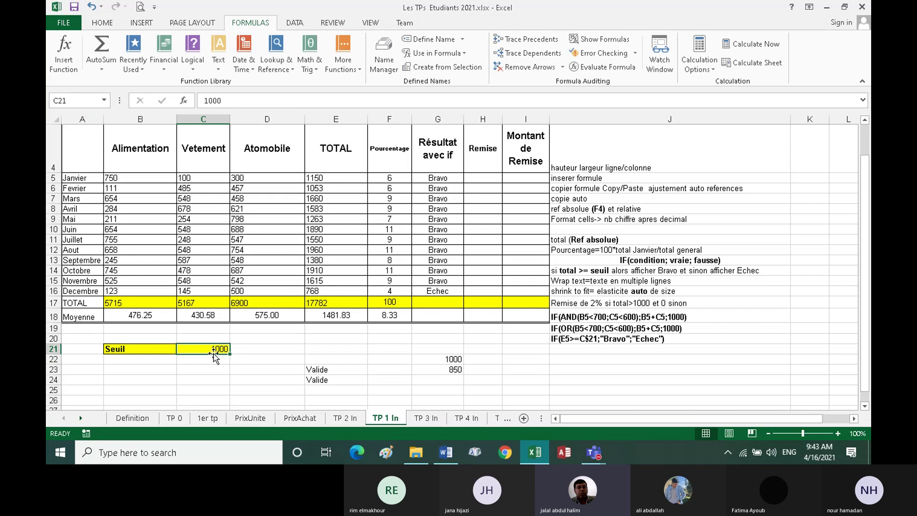
{"action": "type", "text": "1"}
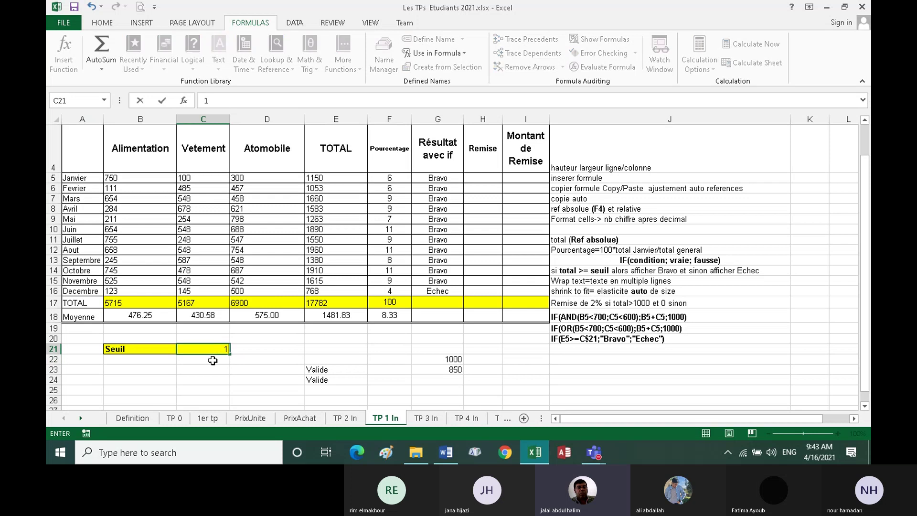
{"action": "key", "text": "Return"}
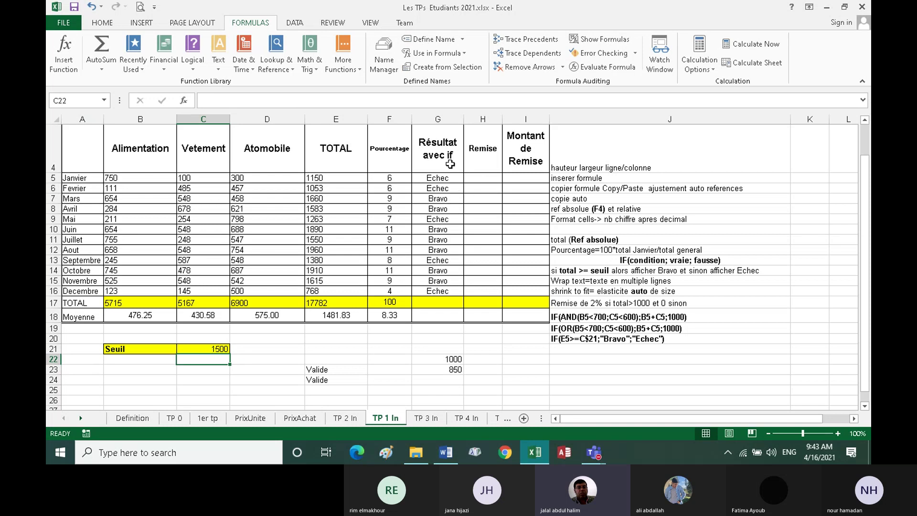
Insert an IF function into H5 and move its arguments window off the table.
{"action": "left_click", "coordinate": [482, 177]}
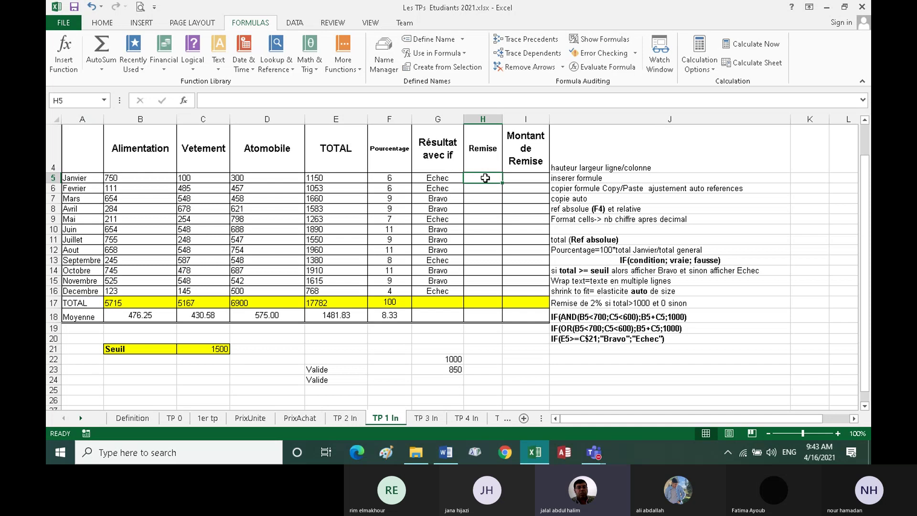
{"action": "left_click", "coordinate": [193, 69]}
{"action": "left_click", "coordinate": [212, 111]}
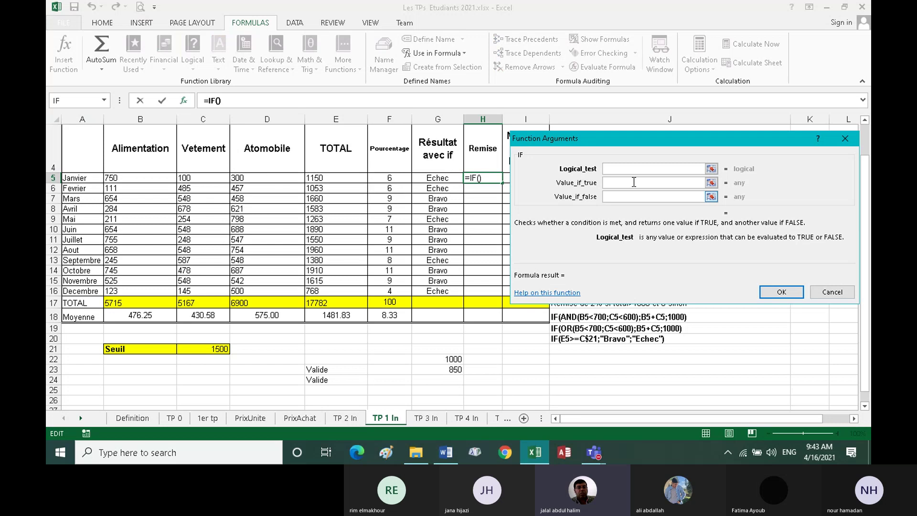
{"action": "mouse_move", "coordinate": [632, 138]}
{"action": "left_mouse_down"}
{"action": "mouse_move", "coordinate": [573, 315]}
{"action": "mouse_move", "coordinate": [533, 306]}
{"action": "left_mouse_up"}
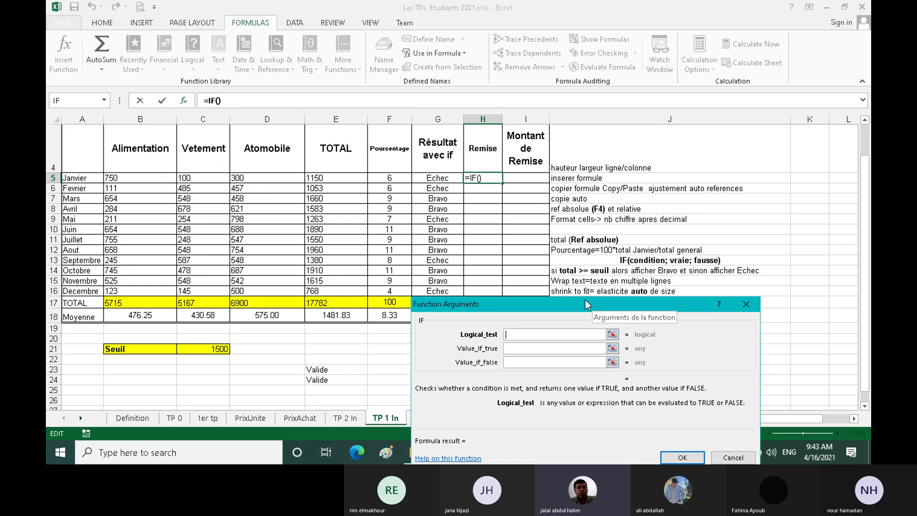
{"action": "left_click_drag", "start_coordinate": [585, 306], "coordinate": [592, 347]}
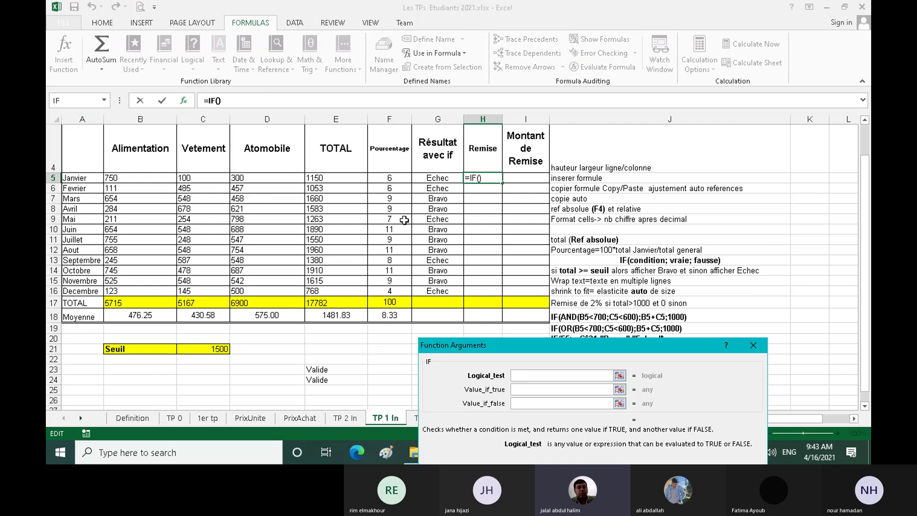
Give the IF condition E5>1000, 2% when true and 0 when false, and confirm it.
{"action": "left_click", "coordinate": [339, 178]}
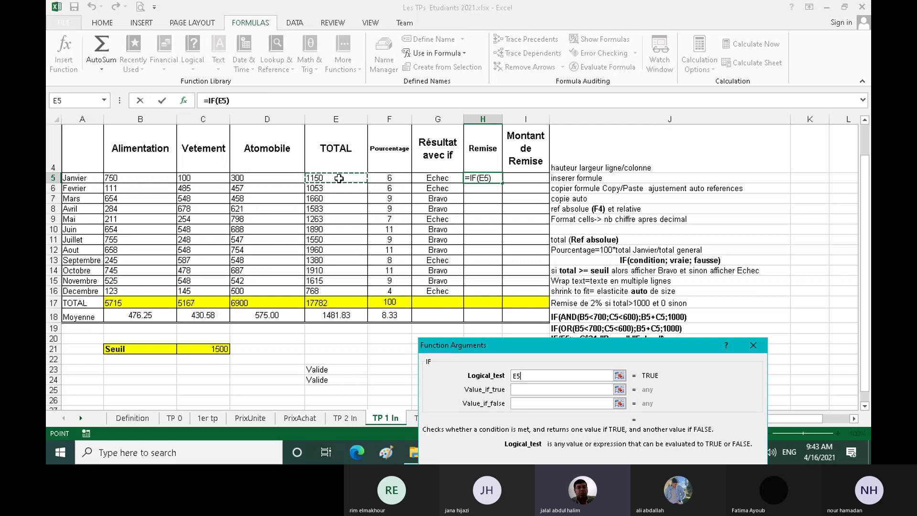
{"action": "type", "text": ">"}
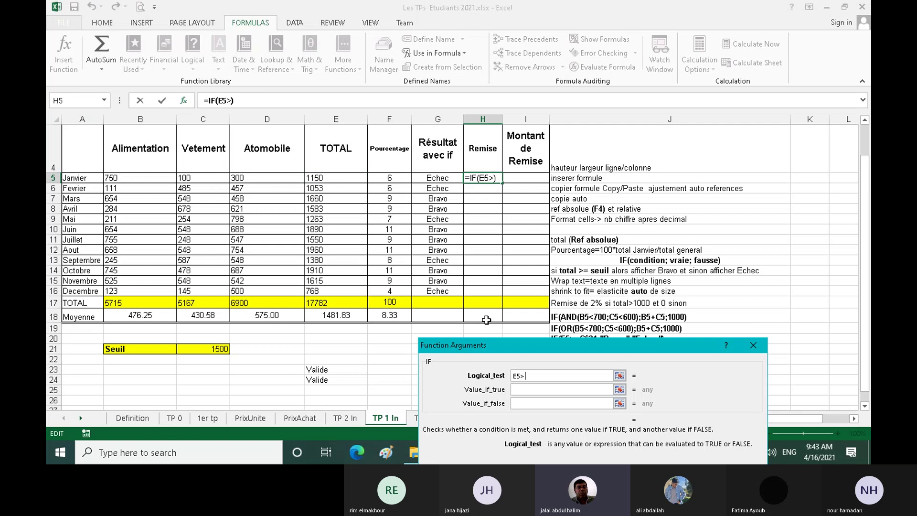
{"action": "type", "text": "1000"}
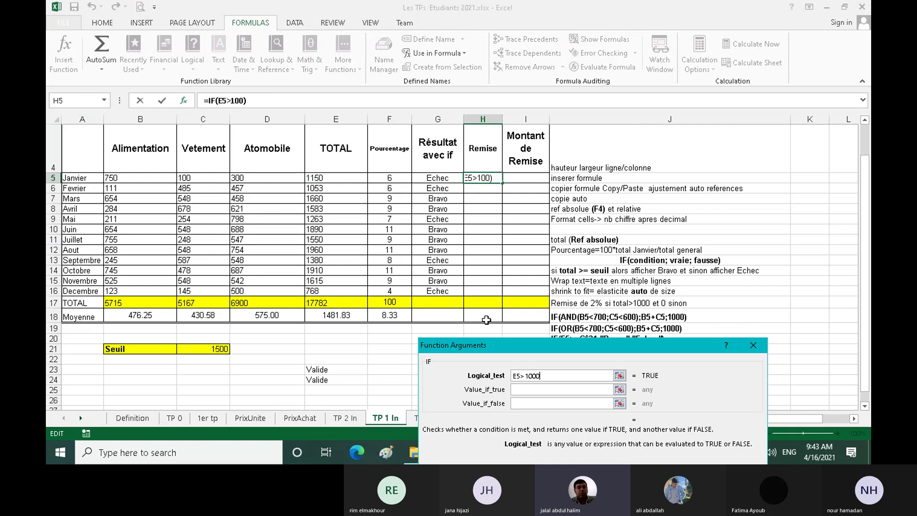
{"action": "left_click", "coordinate": [535, 389]}
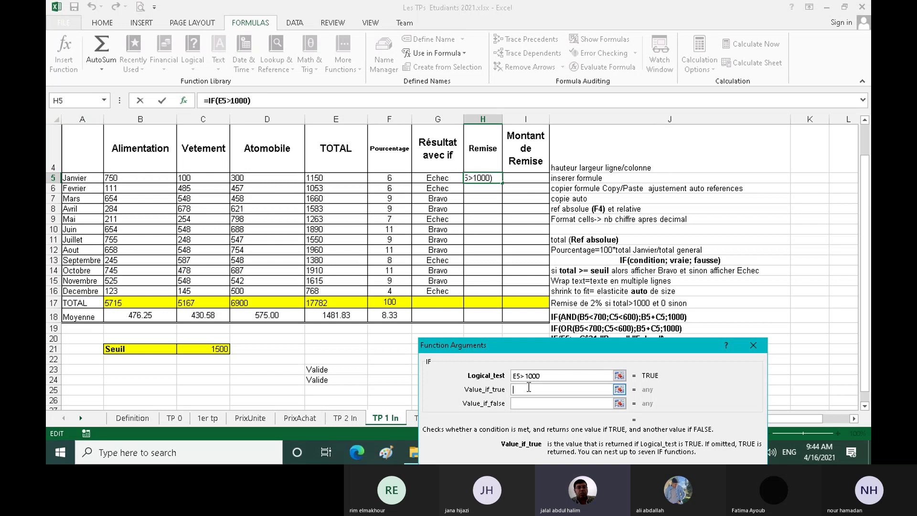
{"action": "type", "text": "2%"}
{"action": "left_click", "coordinate": [520, 404]}
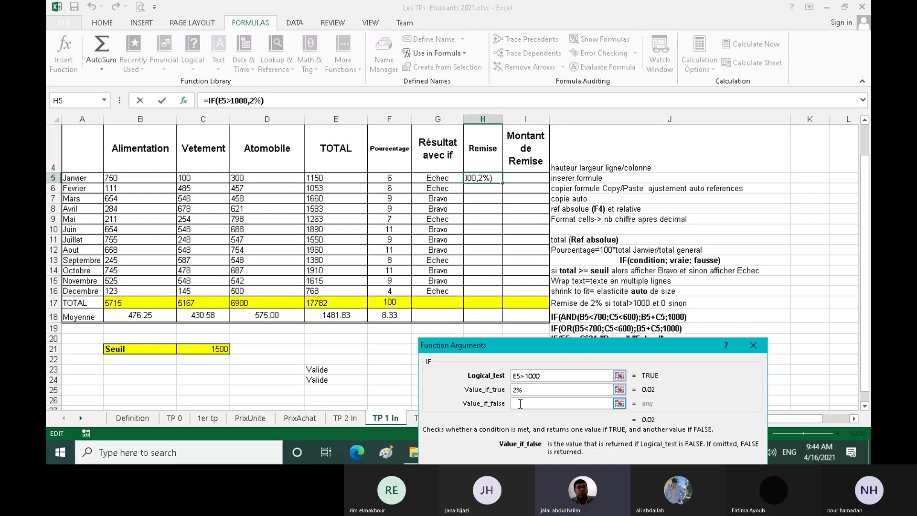
{"action": "type", "text": "0"}
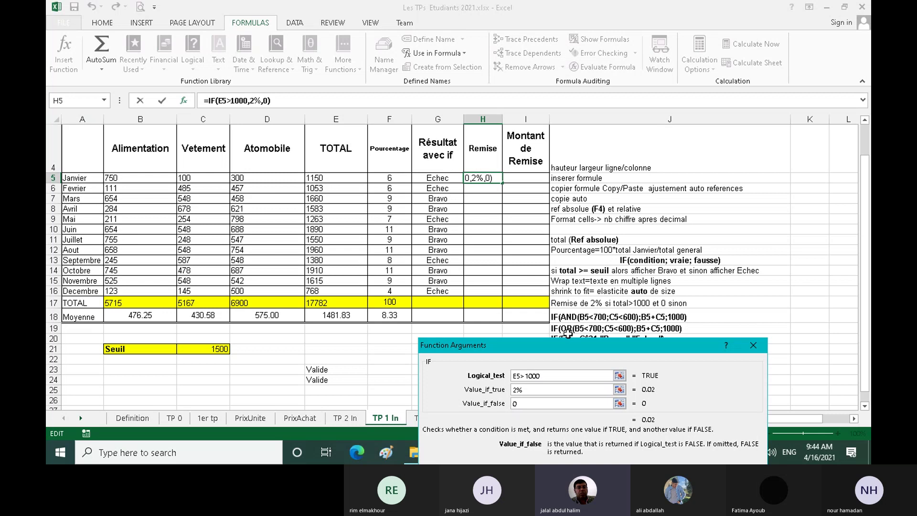
{"action": "left_click_drag", "start_coordinate": [556, 344], "coordinate": [414, 74]}
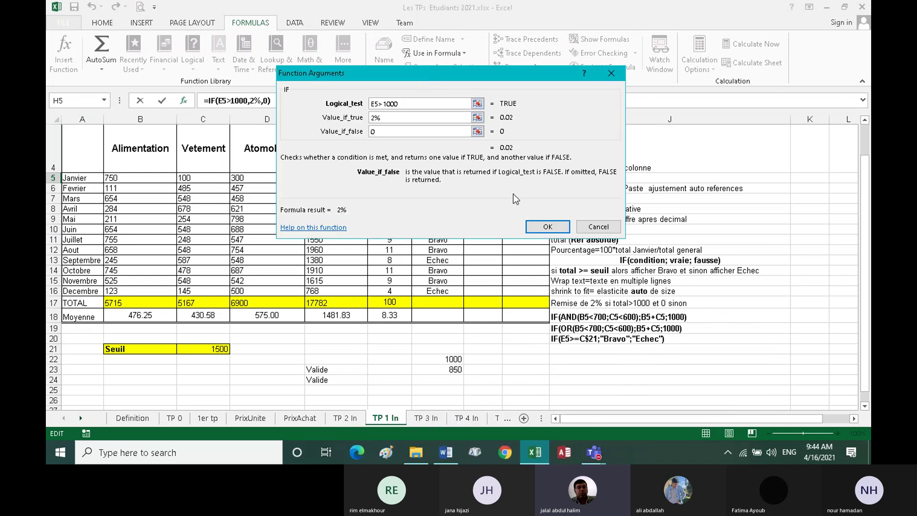
{"action": "left_click", "coordinate": [536, 225]}
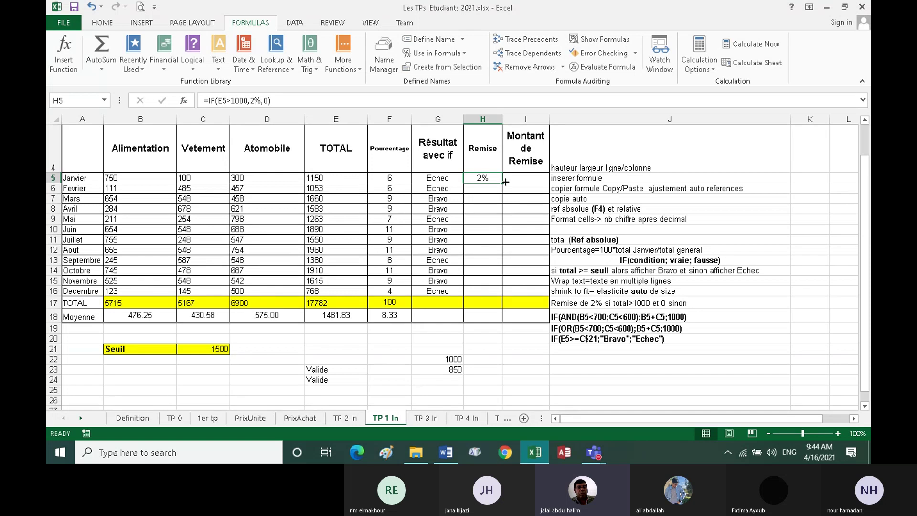
Fill H5's Remise formula down to H16, giving 2% for every month except December's 0%.
{"action": "mouse_move", "coordinate": [501, 183]}
{"action": "left_mouse_down"}
{"action": "mouse_move", "coordinate": [495, 302]}
{"action": "mouse_move", "coordinate": [494, 292]}
{"action": "left_mouse_up"}
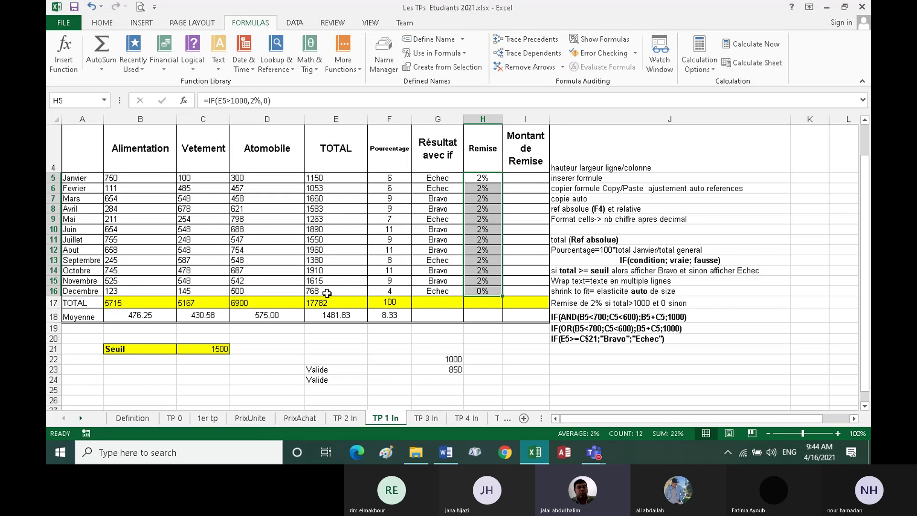
Enter =H5*E5 in I5 and fill it down to I16.
{"action": "mouse_move", "coordinate": [482, 291]}
{"action": "left_click", "coordinate": [522, 178]}
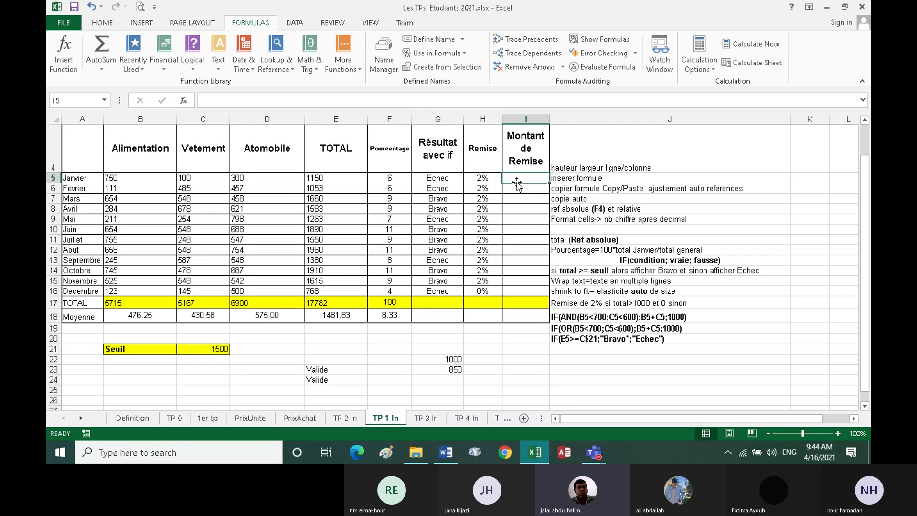
{"action": "type", "text": "="}
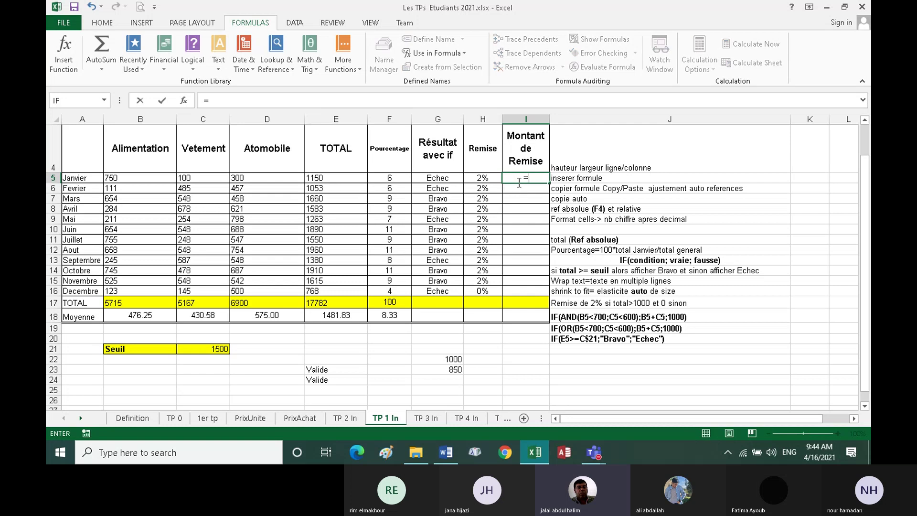
{"action": "left_click", "coordinate": [481, 180]}
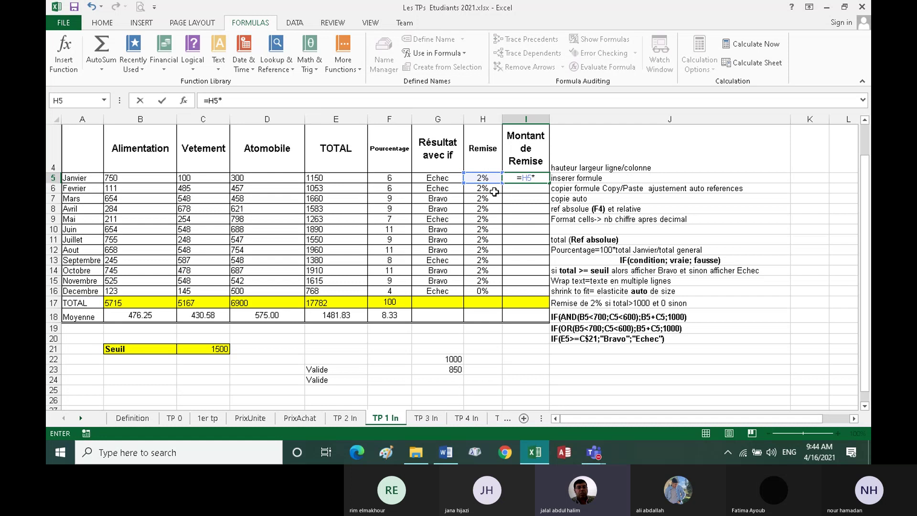
{"action": "left_click", "coordinate": [329, 178]}
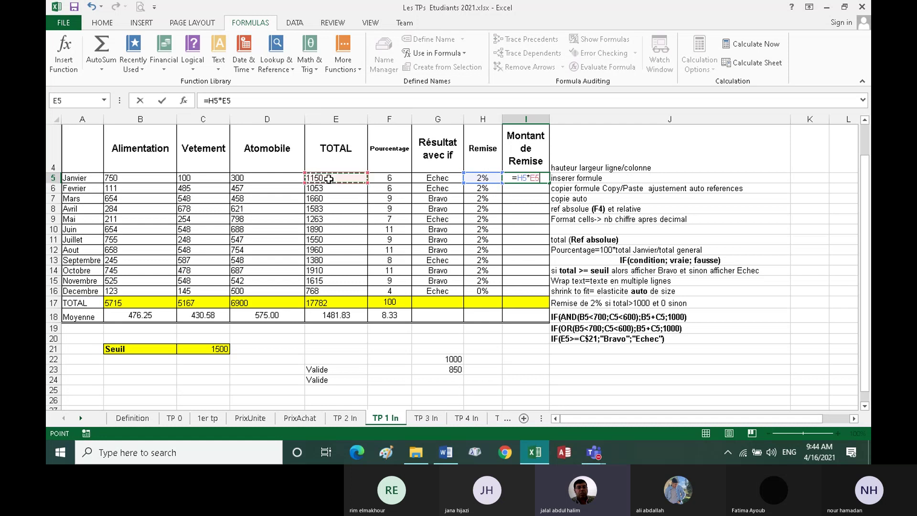
{"action": "left_click", "coordinate": [162, 101]}
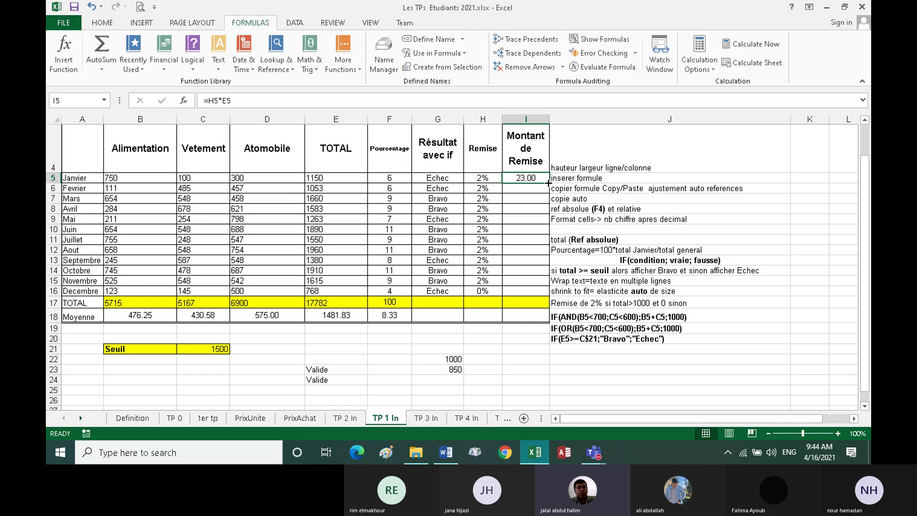
{"action": "left_click_drag", "start_coordinate": [549, 182], "coordinate": [547, 294]}
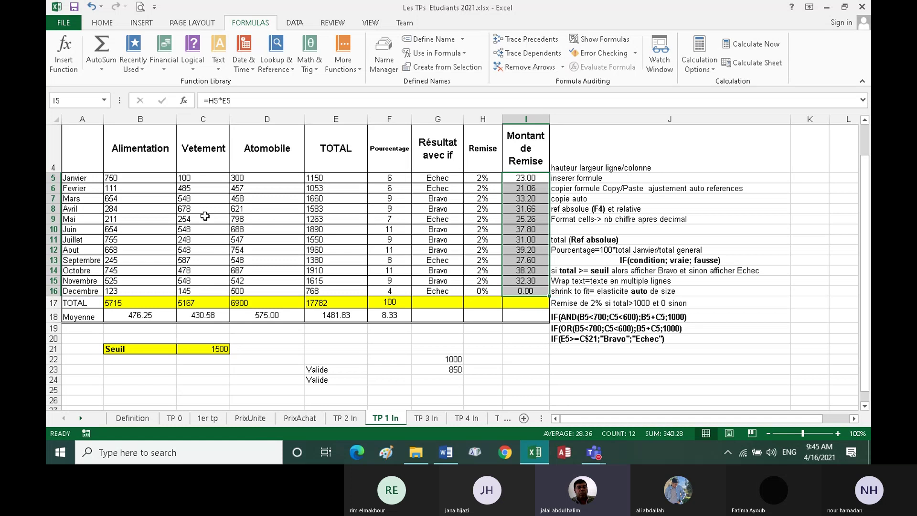
Enter 150 as January's Alimentation in B5, dropping its total to 550.
{"action": "left_click", "coordinate": [117, 179]}
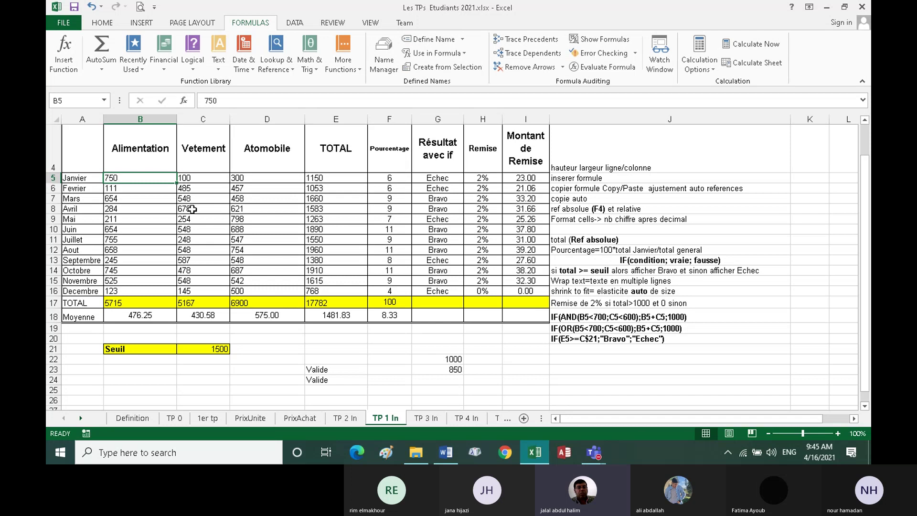
{"action": "type", "text": "1"}
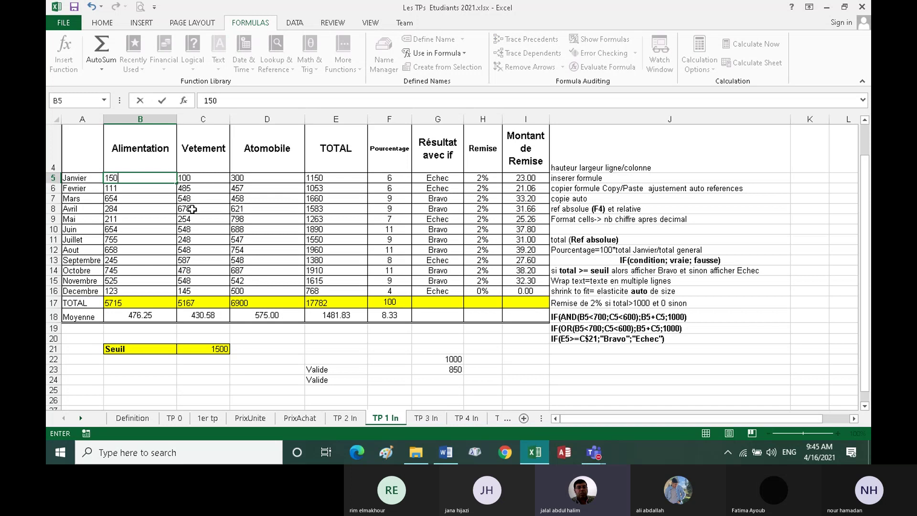
{"action": "key", "text": "Return"}
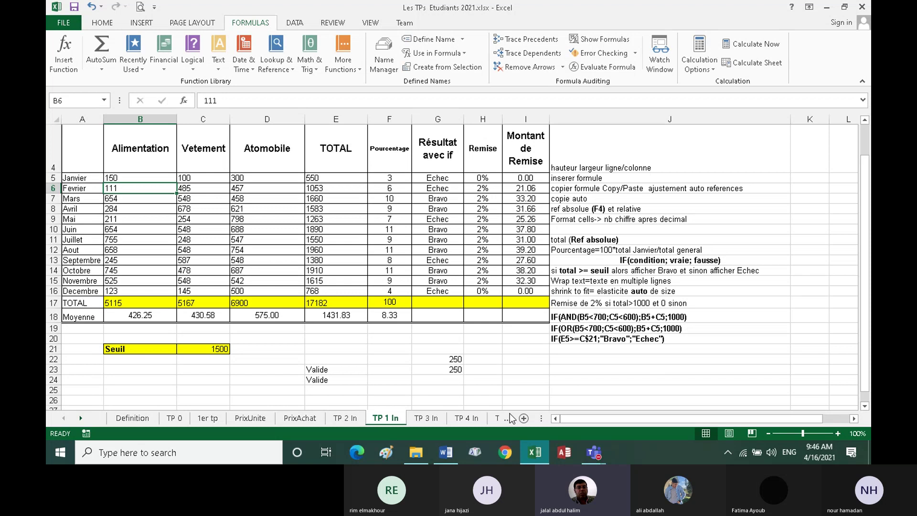
Switch to the Word handout and scroll to the TP 1 In IF-function instructions.
{"action": "left_click", "coordinate": [456, 450]}
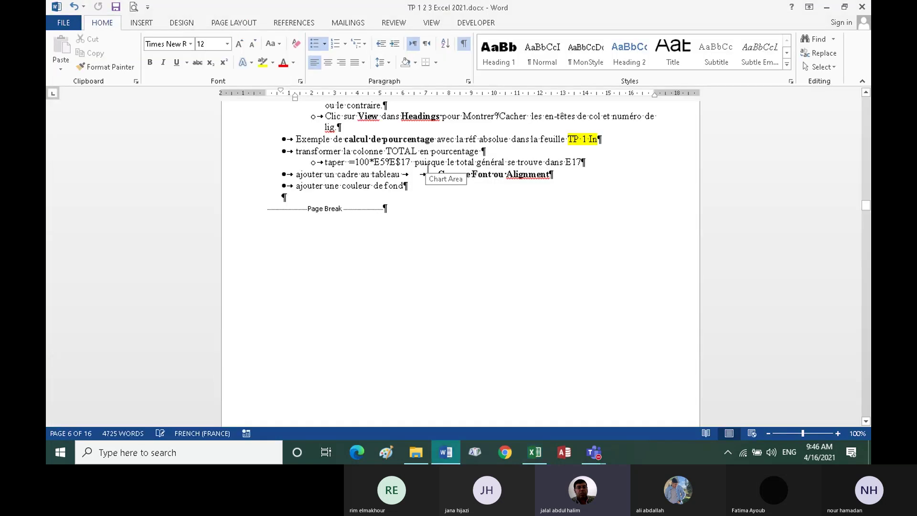
{"action": "scroll", "coordinate": [430, 171], "scroll_direction": "down", "scroll_amount": 5}
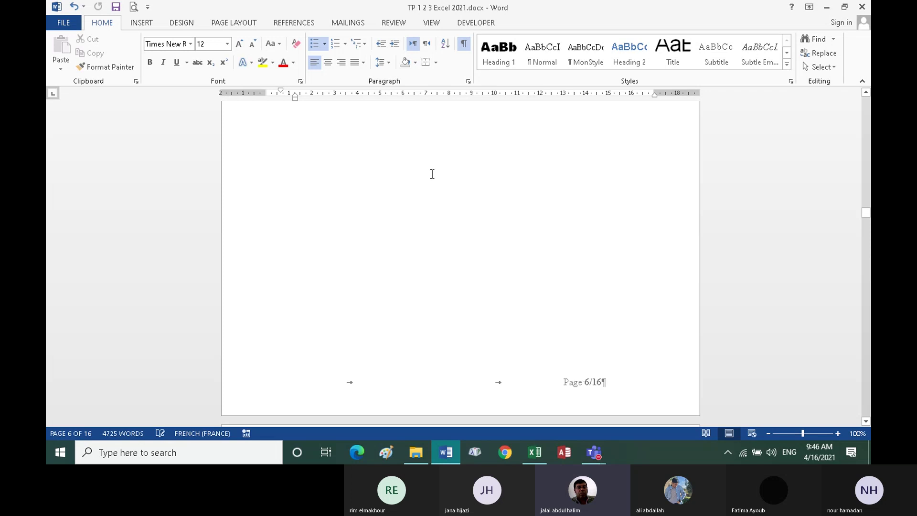
{"action": "scroll", "coordinate": [431, 174], "scroll_direction": "down", "scroll_amount": 4}
{"action": "scroll", "coordinate": [431, 174], "scroll_direction": "down", "scroll_amount": 6}
{"action": "scroll", "coordinate": [431, 174], "scroll_direction": "down", "scroll_amount": 3}
{"action": "scroll", "coordinate": [432, 173], "scroll_direction": "down", "scroll_amount": 1}
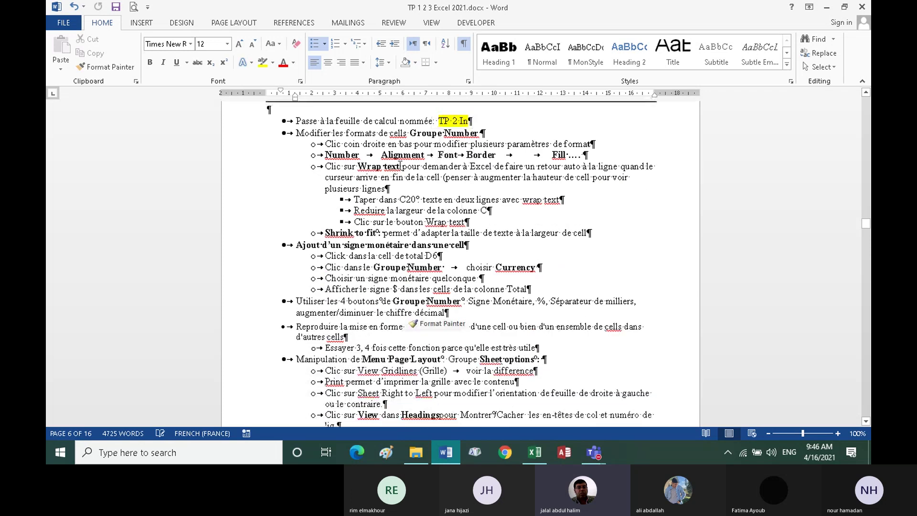
{"action": "scroll", "coordinate": [439, 189], "scroll_direction": "down", "scroll_amount": 1}
{"action": "scroll", "coordinate": [481, 190], "scroll_direction": "down", "scroll_amount": 2}
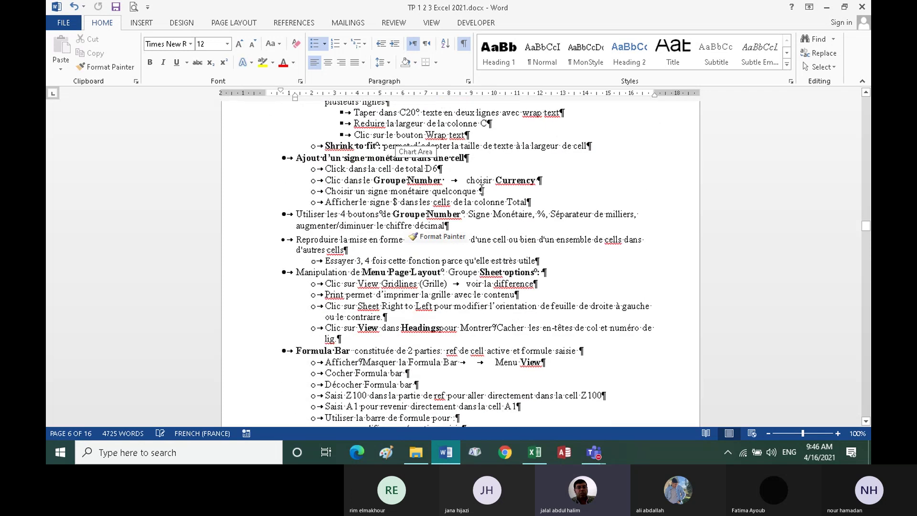
{"action": "scroll", "coordinate": [508, 210], "scroll_direction": "down", "scroll_amount": 2}
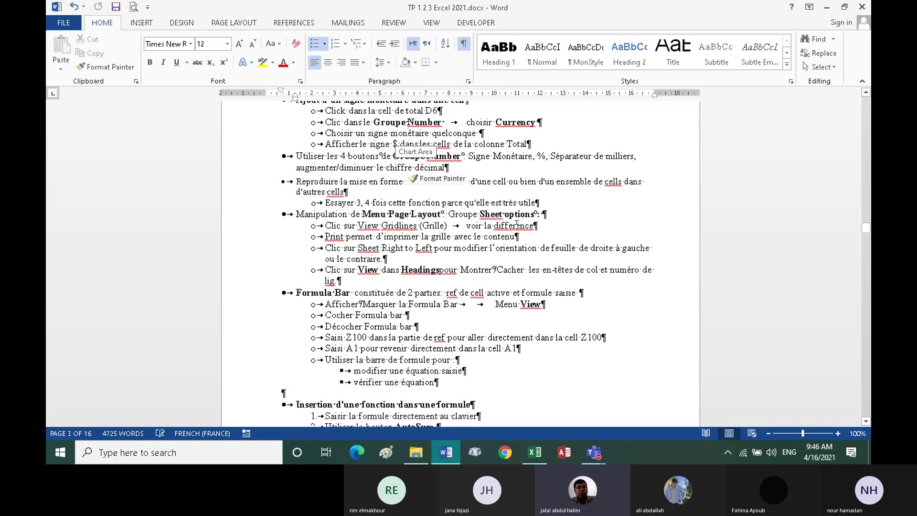
{"action": "scroll", "coordinate": [417, 223], "scroll_direction": "down", "scroll_amount": 3}
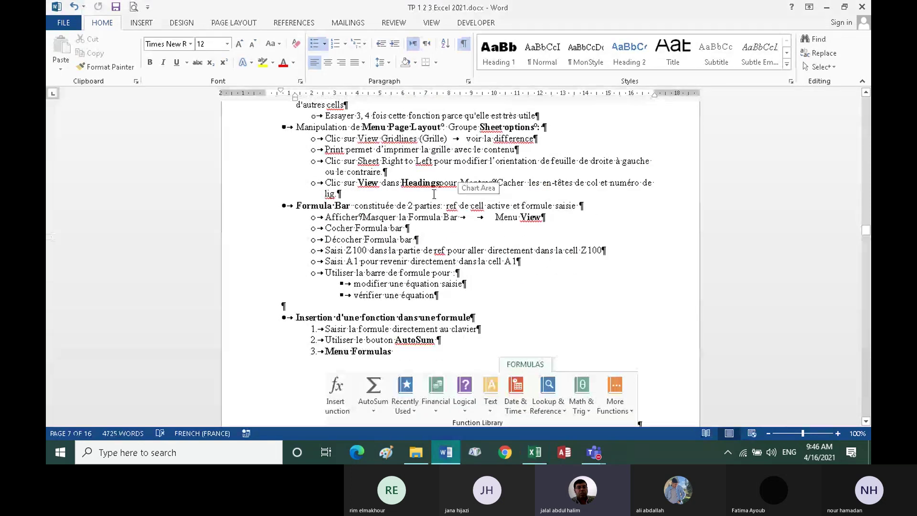
{"action": "scroll", "coordinate": [433, 194], "scroll_direction": "down", "scroll_amount": 2}
{"action": "scroll", "coordinate": [408, 175], "scroll_direction": "down", "scroll_amount": 2}
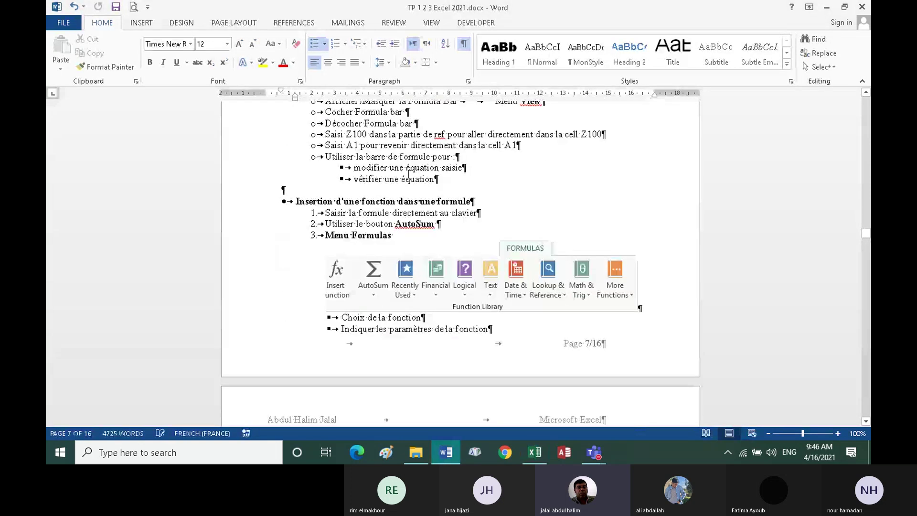
{"action": "scroll", "coordinate": [408, 175], "scroll_direction": "down", "scroll_amount": 1}
{"action": "scroll", "coordinate": [429, 235], "scroll_direction": "down", "scroll_amount": 1}
{"action": "scroll", "coordinate": [429, 235], "scroll_direction": "down", "scroll_amount": 3}
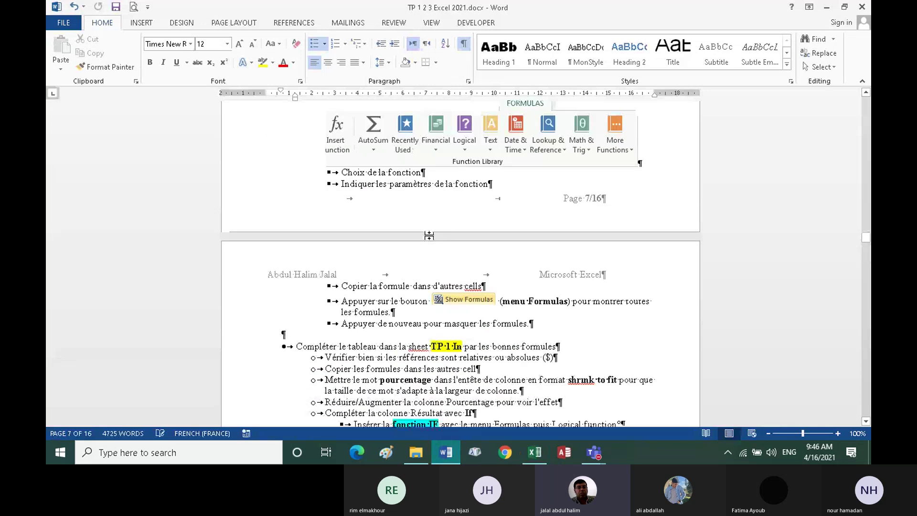
{"action": "scroll", "coordinate": [429, 235], "scroll_direction": "down", "scroll_amount": 1}
{"action": "scroll", "coordinate": [429, 234], "scroll_direction": "down", "scroll_amount": 3}
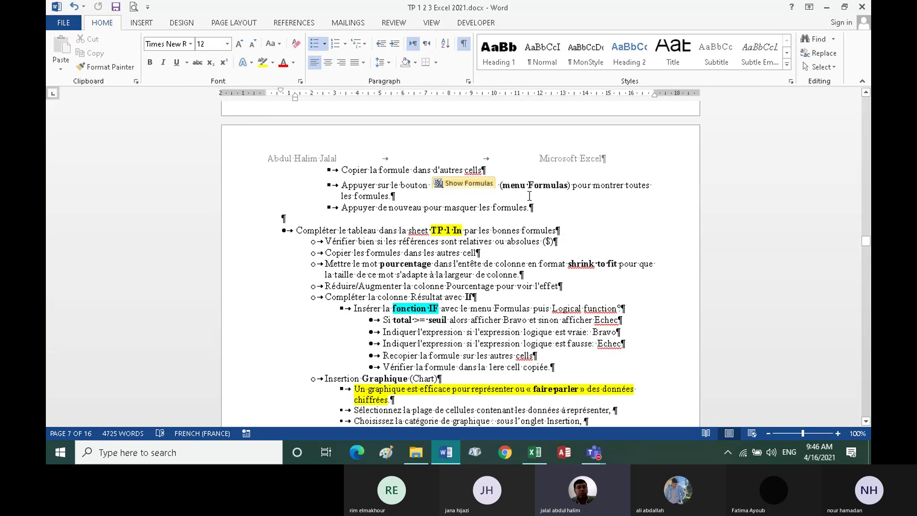
{"action": "scroll", "coordinate": [470, 199], "scroll_direction": "down", "scroll_amount": 3}
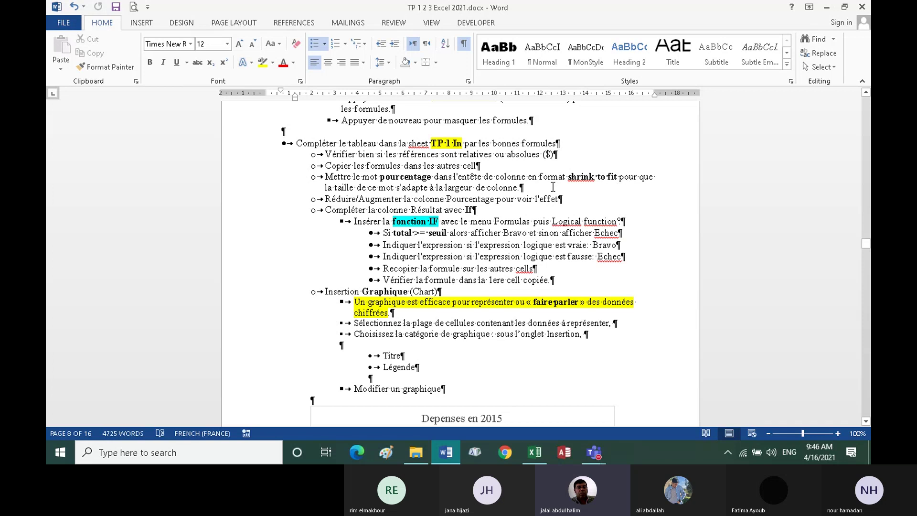
{"action": "scroll", "coordinate": [527, 184], "scroll_direction": "down", "scroll_amount": 2}
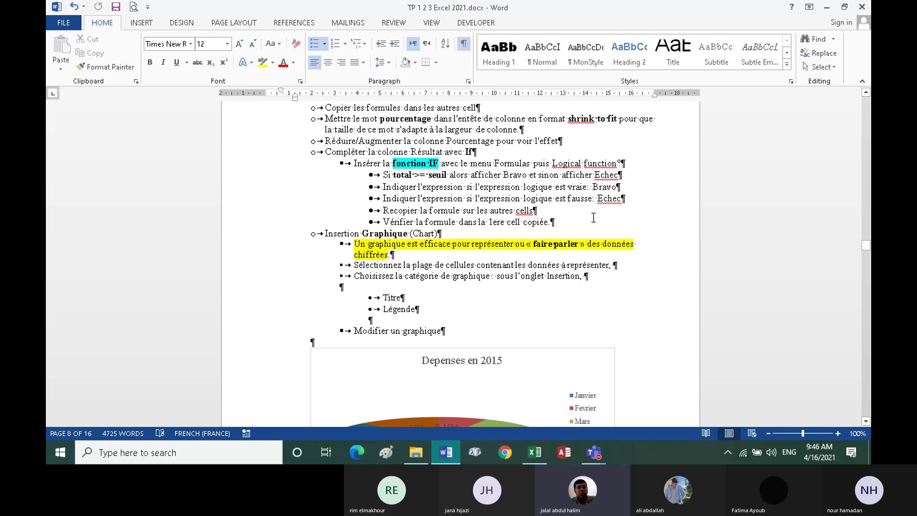
Point out the copied-formula check and the Insertion Graphique chart instructions.
{"action": "left_click", "coordinate": [553, 222]}
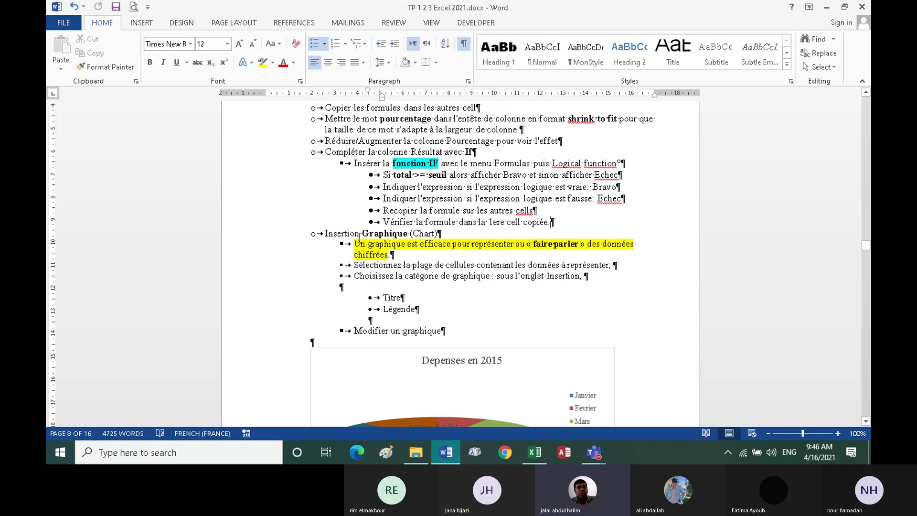
{"action": "left_click", "coordinate": [441, 233]}
{"action": "left_click", "coordinate": [599, 449]}
{"action": "mouse_move", "coordinate": [659, 373]}
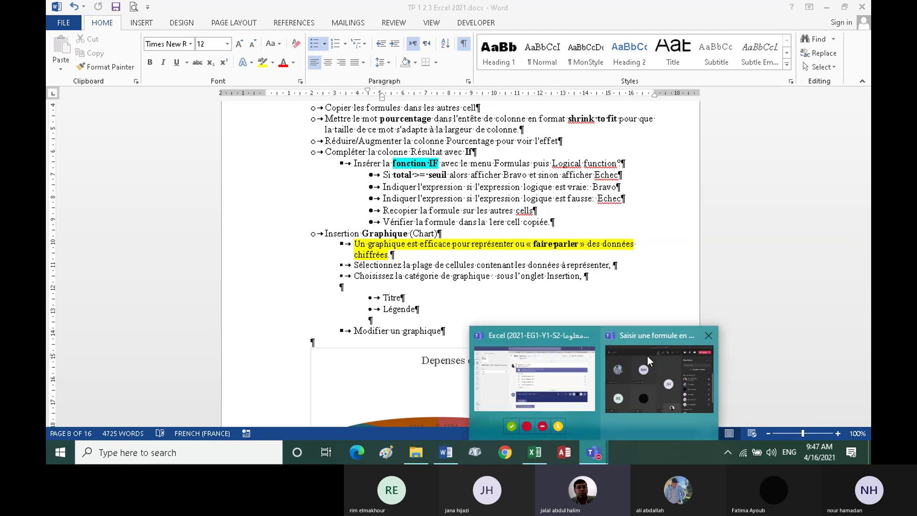
Bring up the Teams meeting window and end sharing of the Word document.
{"action": "left_click", "coordinate": [637, 334]}
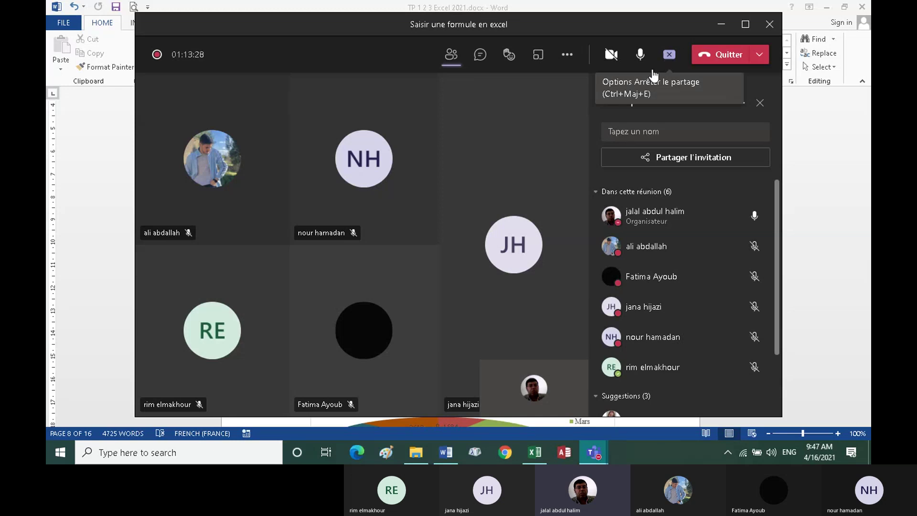
{"action": "left_click", "coordinate": [669, 56]}
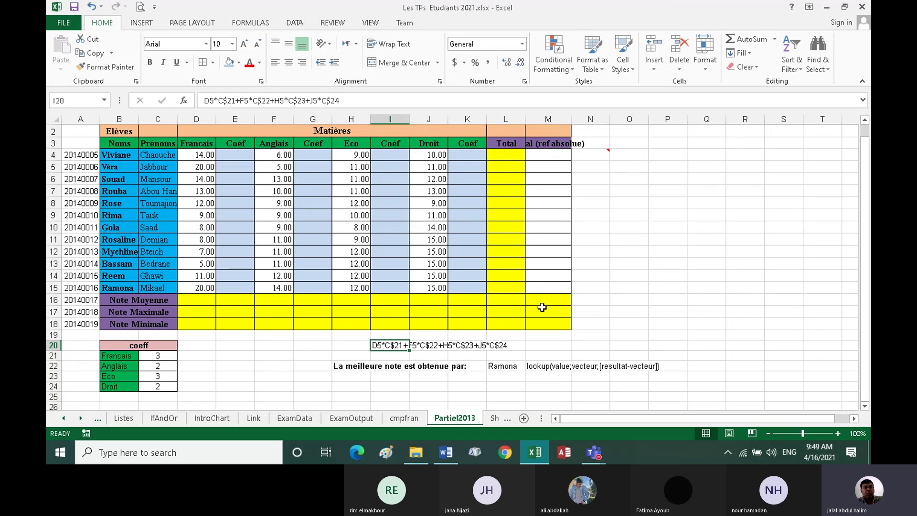
Check the 'Total (ref absolue)' heading in M3, then preview the open Teams windows.
{"action": "left_click", "coordinate": [547, 143]}
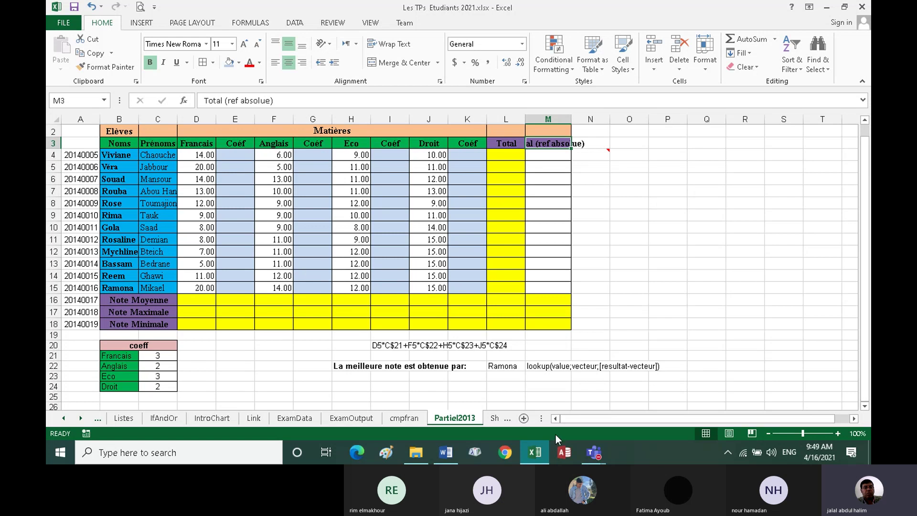
{"action": "left_click", "coordinate": [592, 461]}
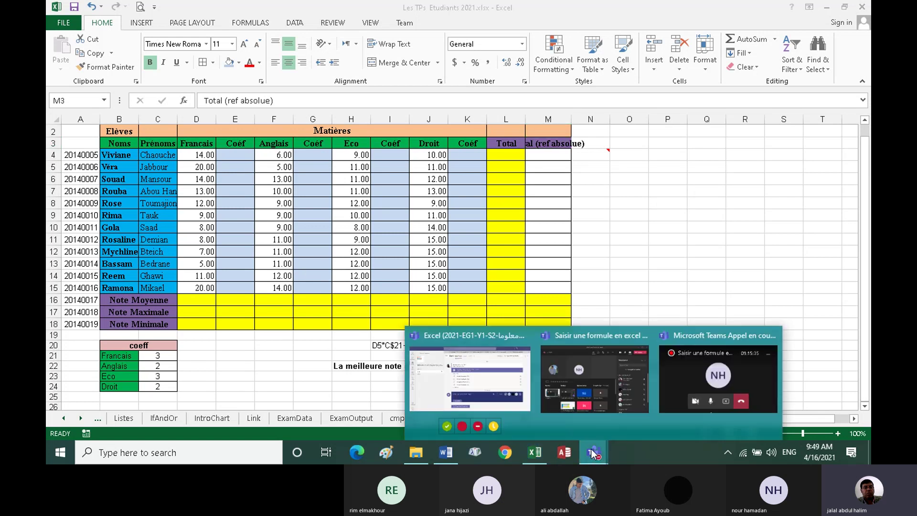
Switch to the Teams call and end screen sharing to show the participant grid.
{"action": "left_click", "coordinate": [597, 336]}
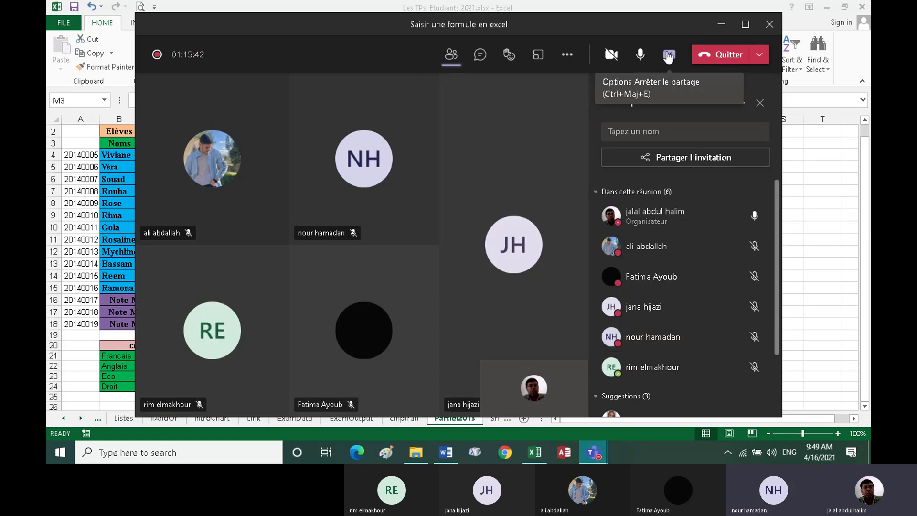
{"action": "left_click", "coordinate": [668, 55]}
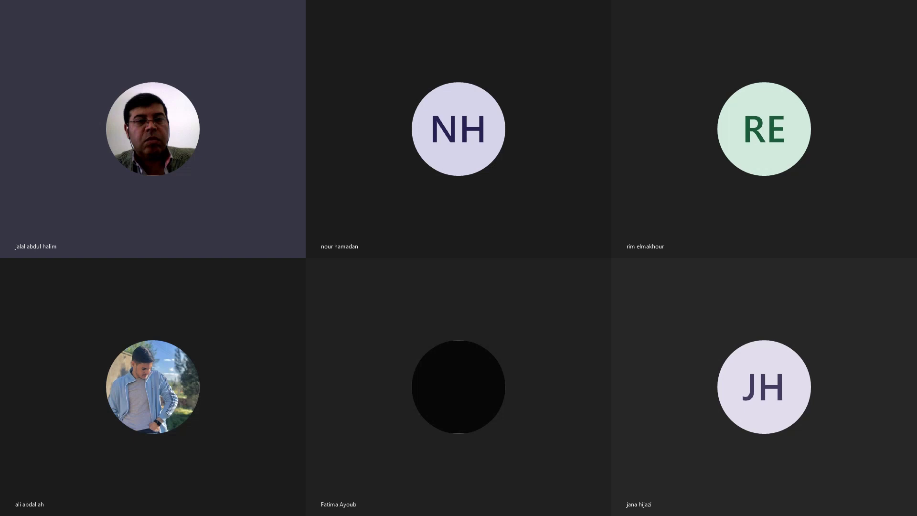